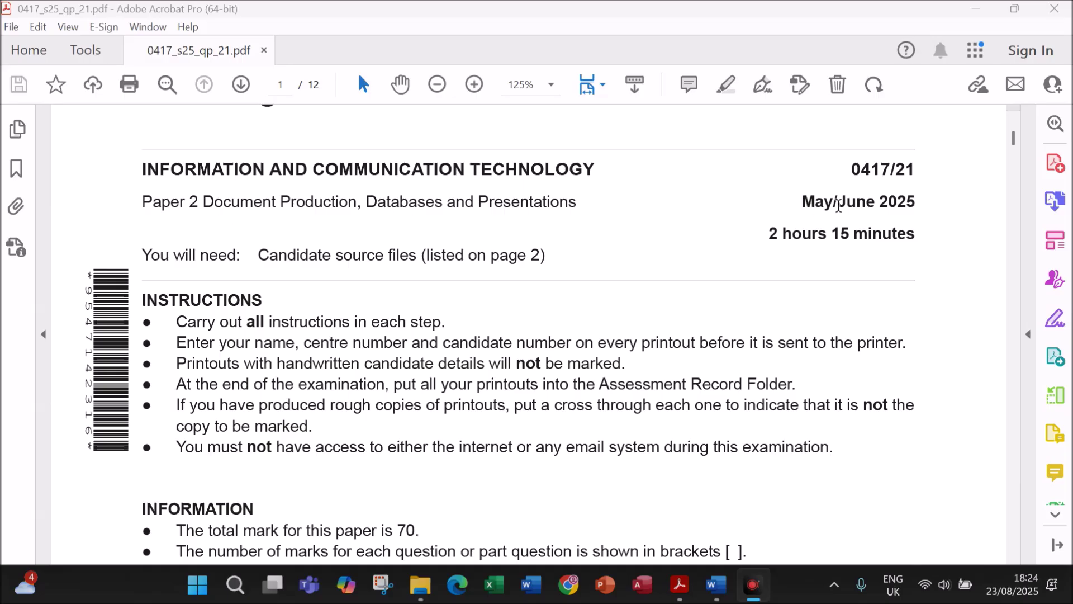
- Scroll the 0417_s25_qp_21 question paper toward page 2's Task 1 instructions
{"action": "left_click", "coordinate": [899, 171]}
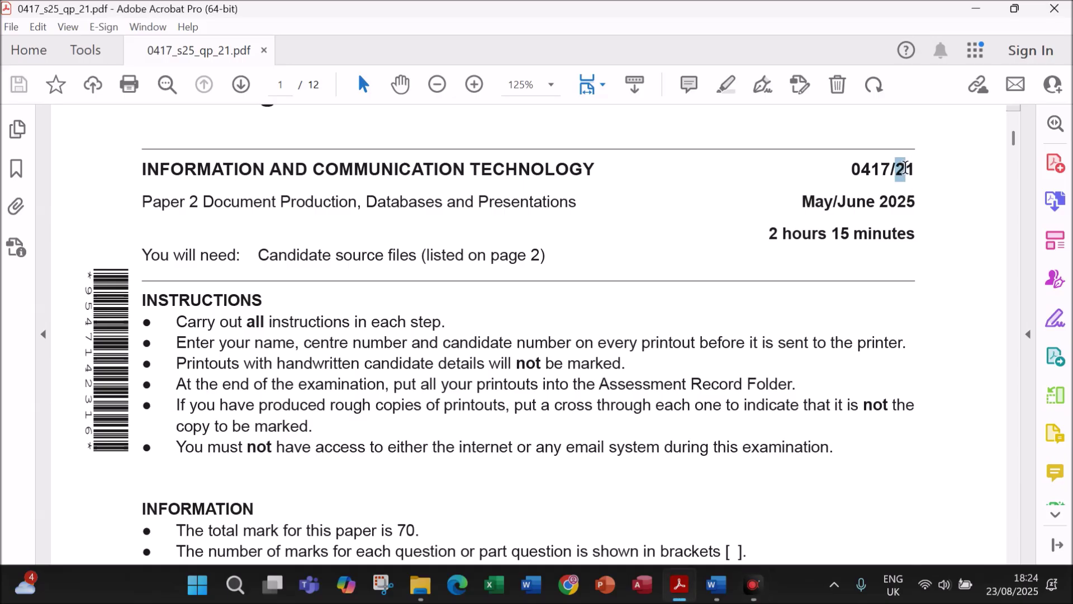
{"action": "double_click", "coordinate": [899, 171]}
{"action": "scroll", "coordinate": [548, 321], "scroll_direction": "down", "scroll_amount": 5}
{"action": "scroll", "coordinate": [553, 317], "scroll_direction": "down", "scroll_amount": 10}
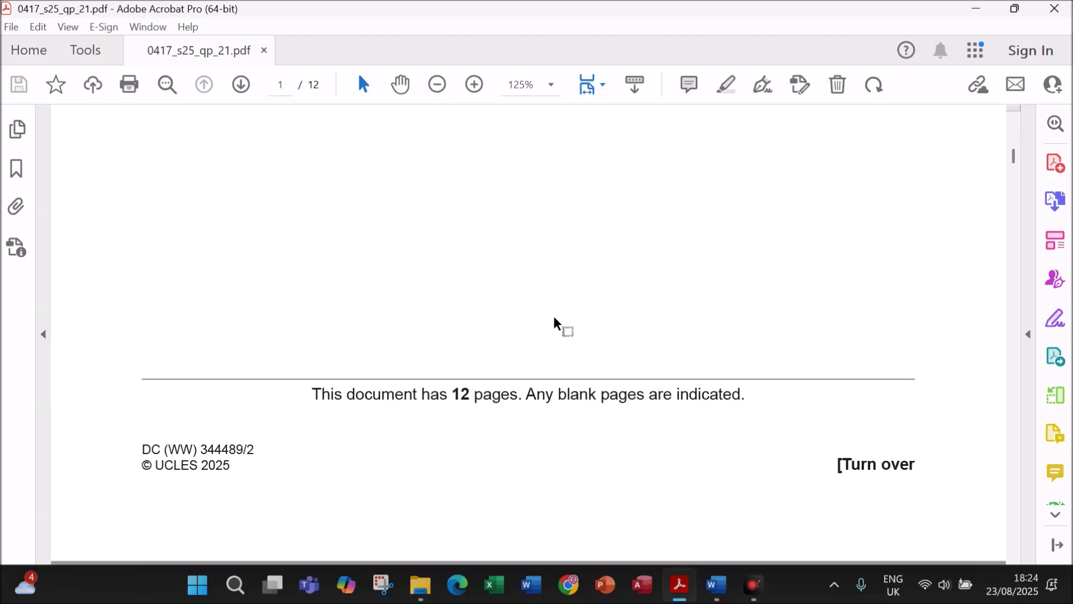
{"action": "scroll", "coordinate": [259, 265], "scroll_direction": "up", "scroll_amount": 3}
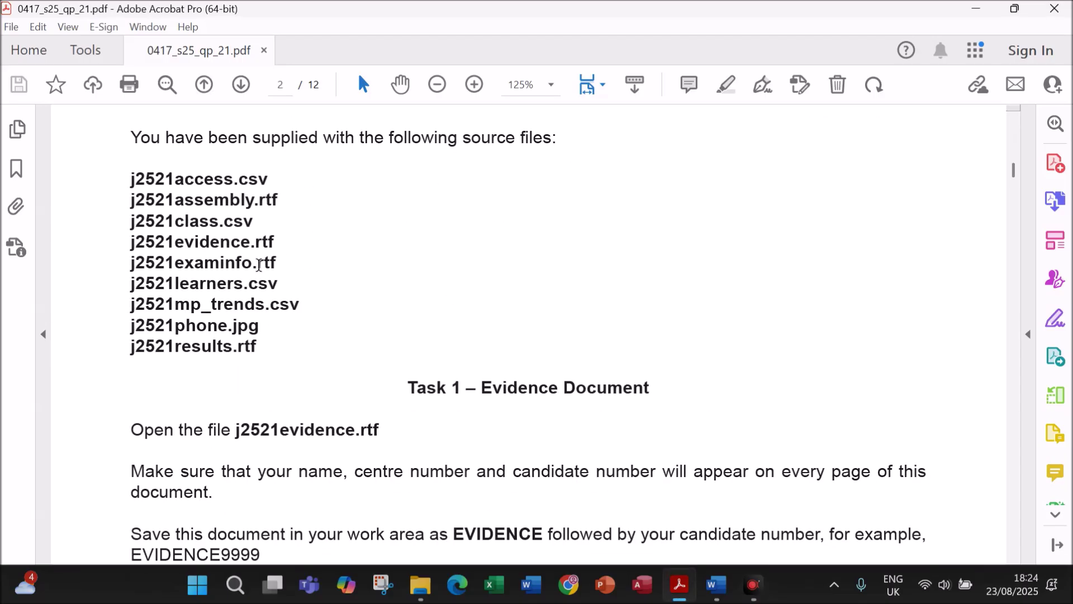
- Check the source files in the J25 21 folder, then continue down the question paper
{"action": "left_click", "coordinate": [422, 584]}
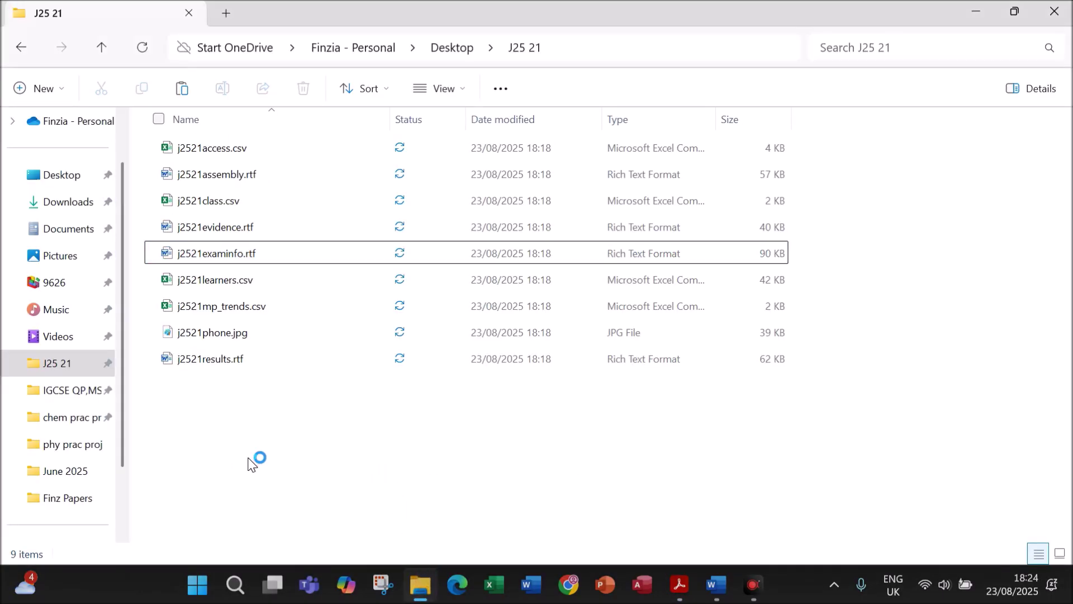
{"action": "left_click", "coordinate": [666, 580]}
{"action": "scroll", "coordinate": [490, 442], "scroll_direction": "down", "scroll_amount": 2}
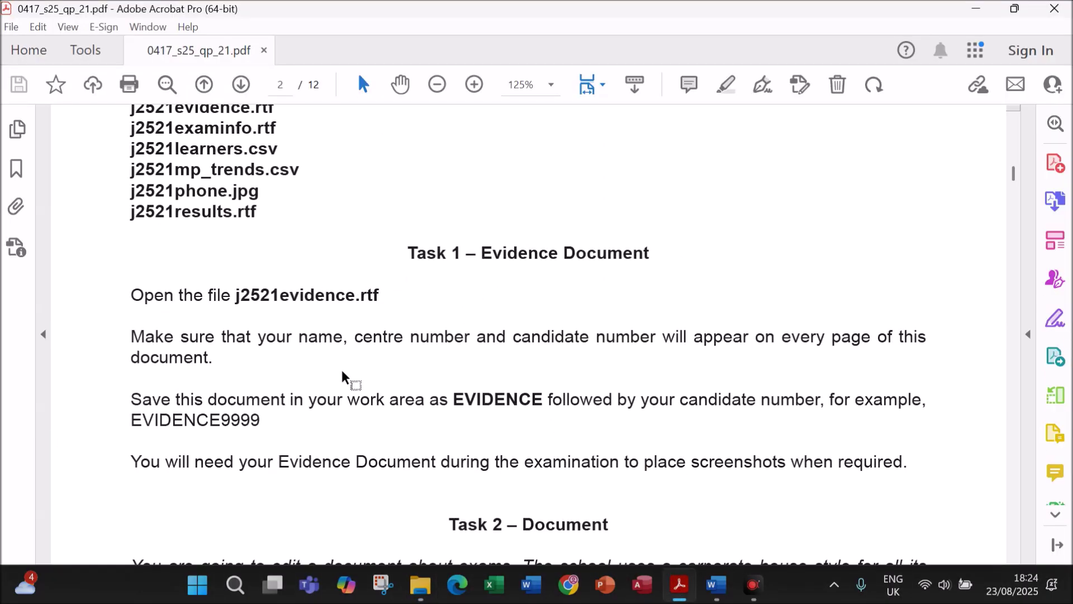
- Mark the Task 1 phrases (j2521evidence.rtf, name and candidate number, EVIDENCE9999), then switch to j2521evidence.rtf in Word
{"action": "left_click_drag", "start_coordinate": [234, 300], "coordinate": [379, 290]}
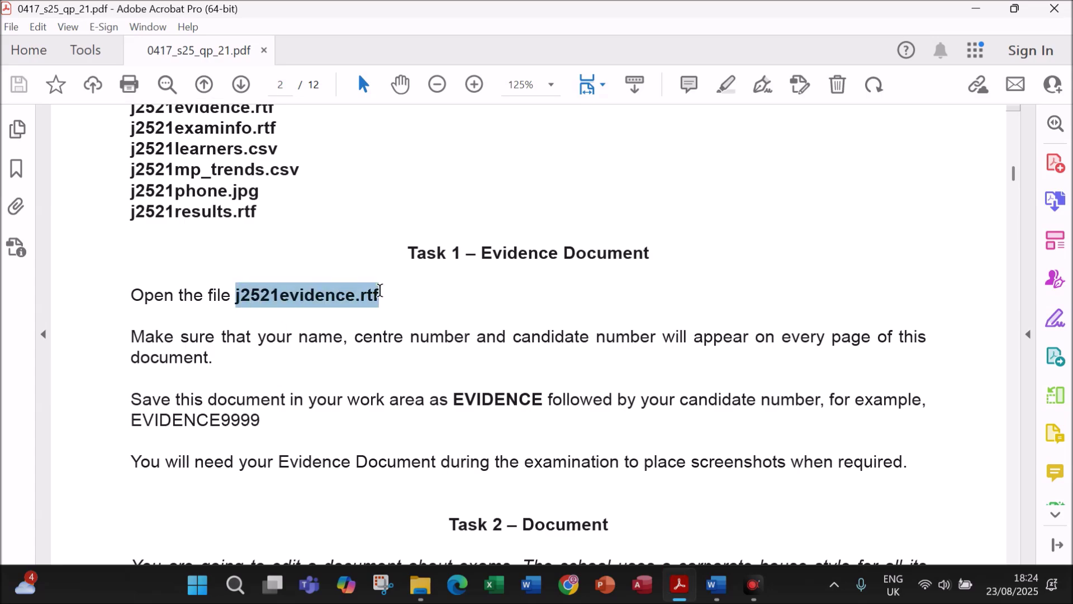
{"action": "left_click_drag", "start_coordinate": [291, 335], "coordinate": [923, 332]}
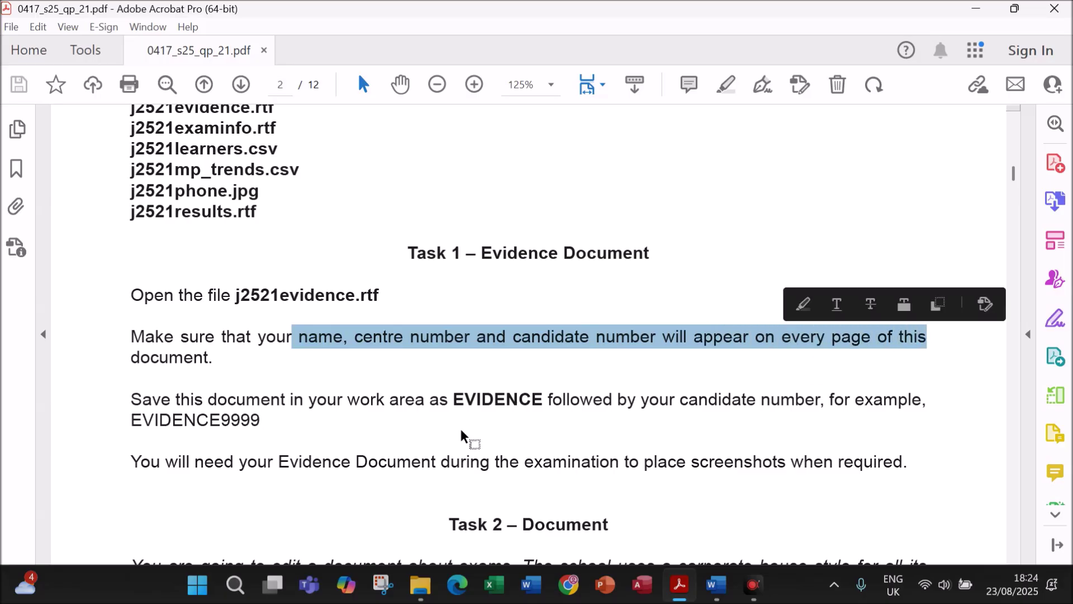
{"action": "left_click", "coordinate": [143, 419]}
{"action": "left_click_drag", "start_coordinate": [143, 419], "coordinate": [267, 419]}
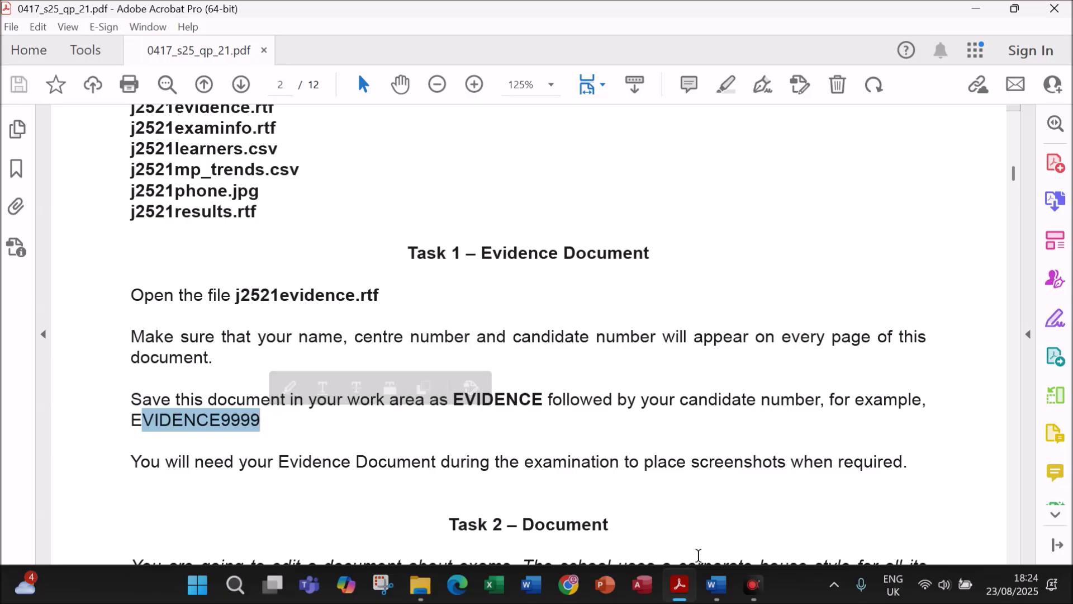
{"action": "mouse_move", "coordinate": [716, 584]}
{"action": "left_click", "coordinate": [601, 520]}
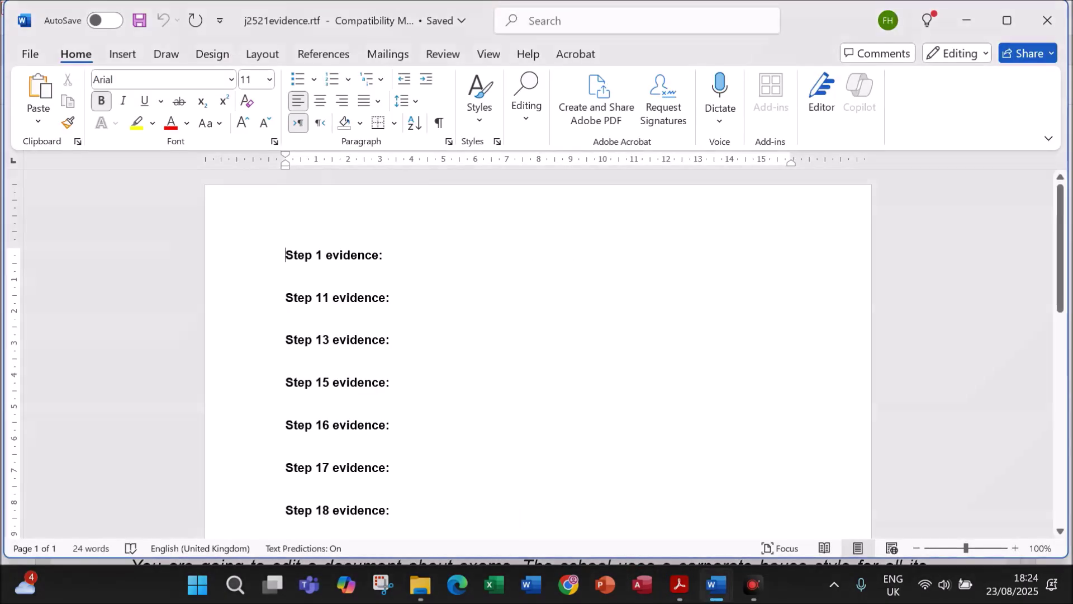
- Insert a Blank (Three Columns) header and fill its placeholders with Name, the centre number and the candidate number
{"action": "left_click", "coordinate": [121, 54]}
{"action": "left_click", "coordinate": [678, 75]}
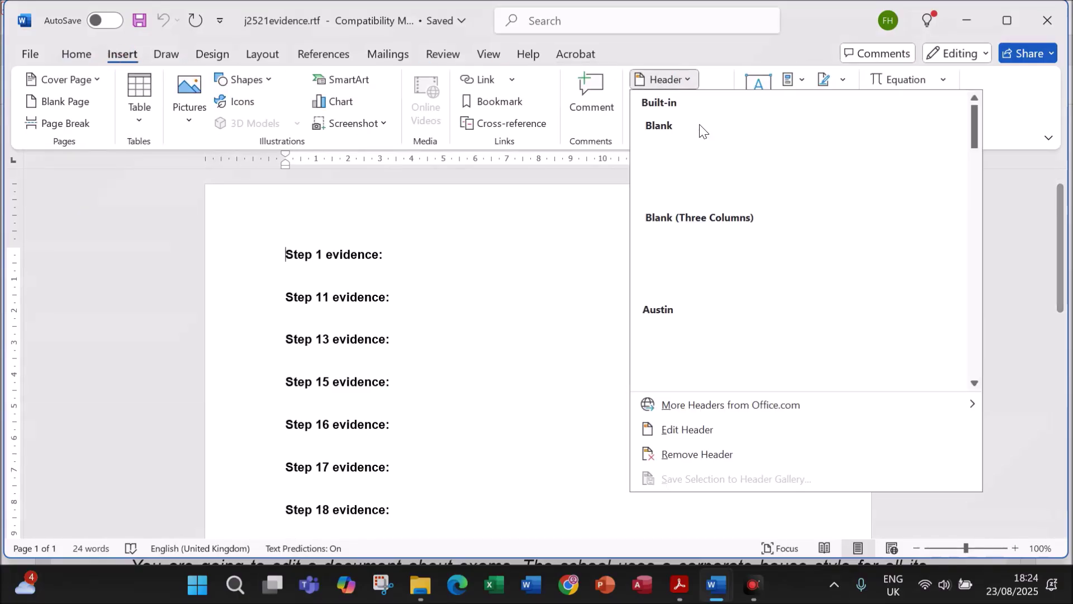
{"action": "left_click", "coordinate": [696, 243]}
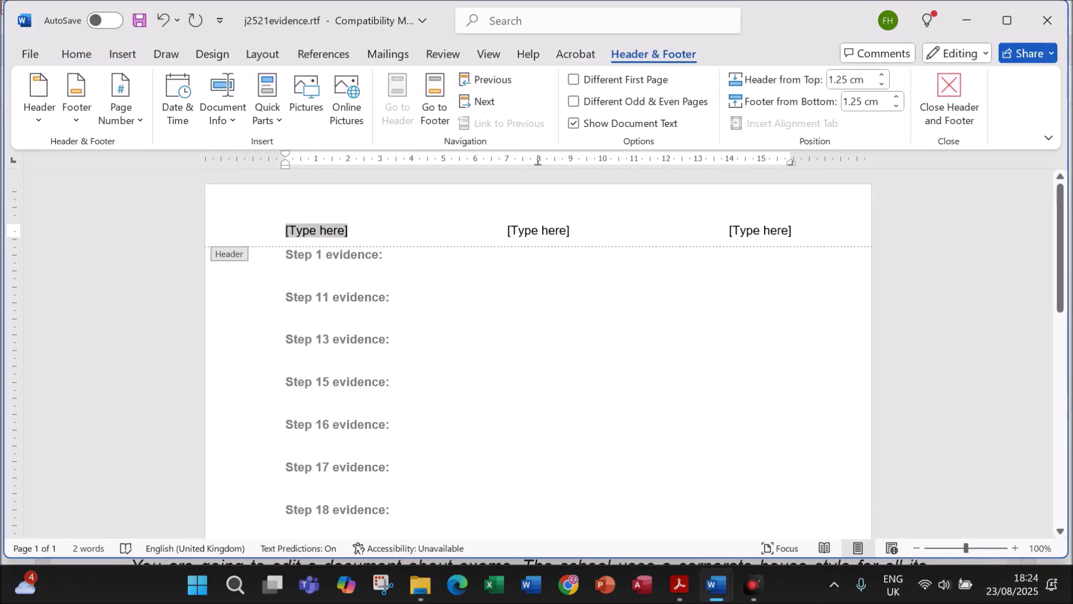
{"action": "type", "text": "Name"}
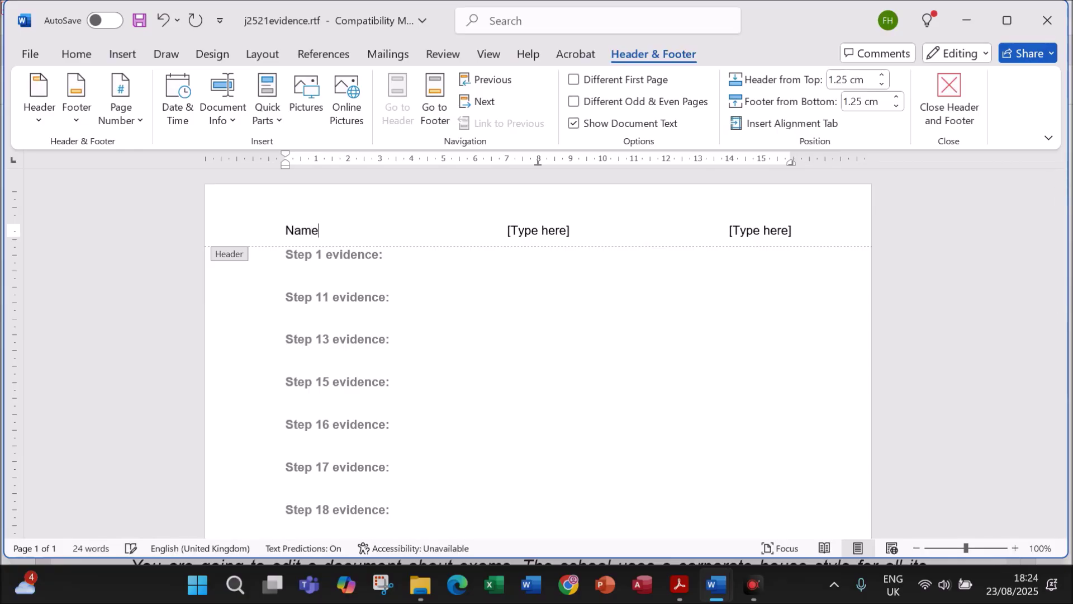
{"action": "left_click", "coordinate": [538, 230]}
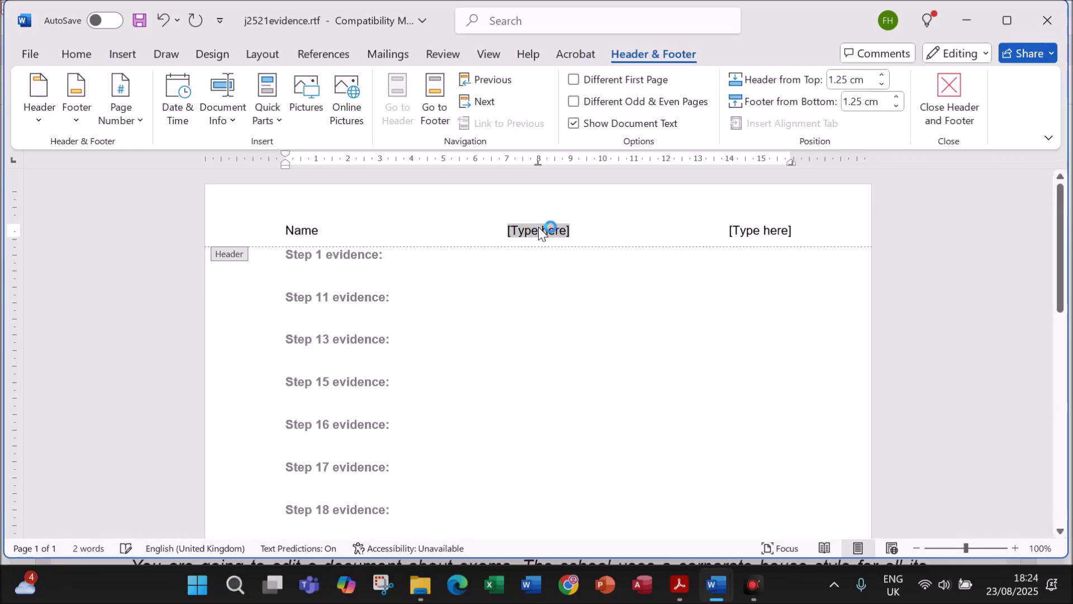
{"action": "type", "text": "ZZ123"}
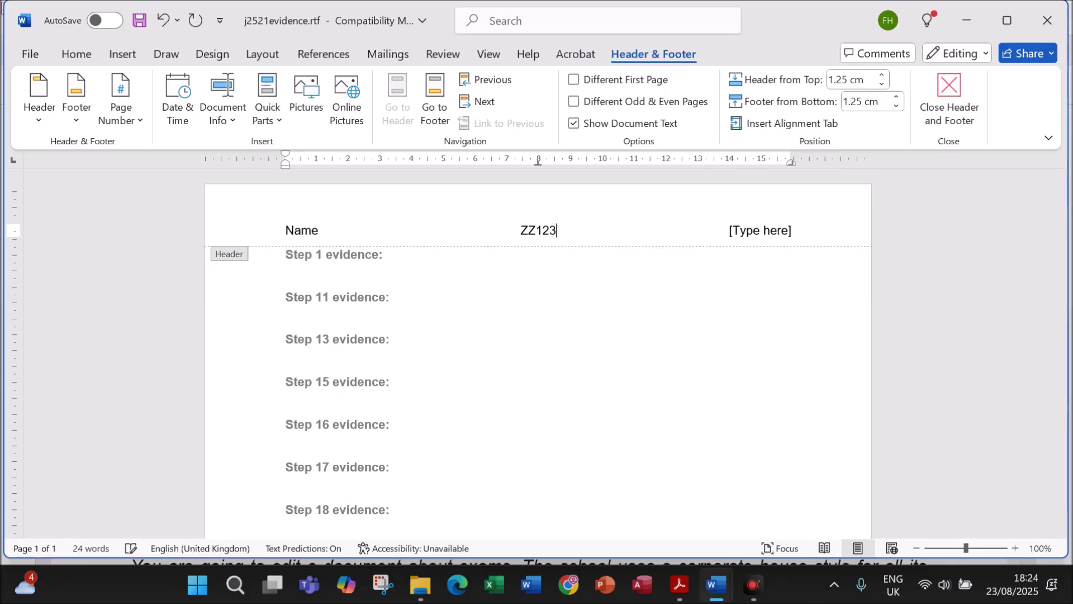
{"action": "left_click", "coordinate": [773, 227]}
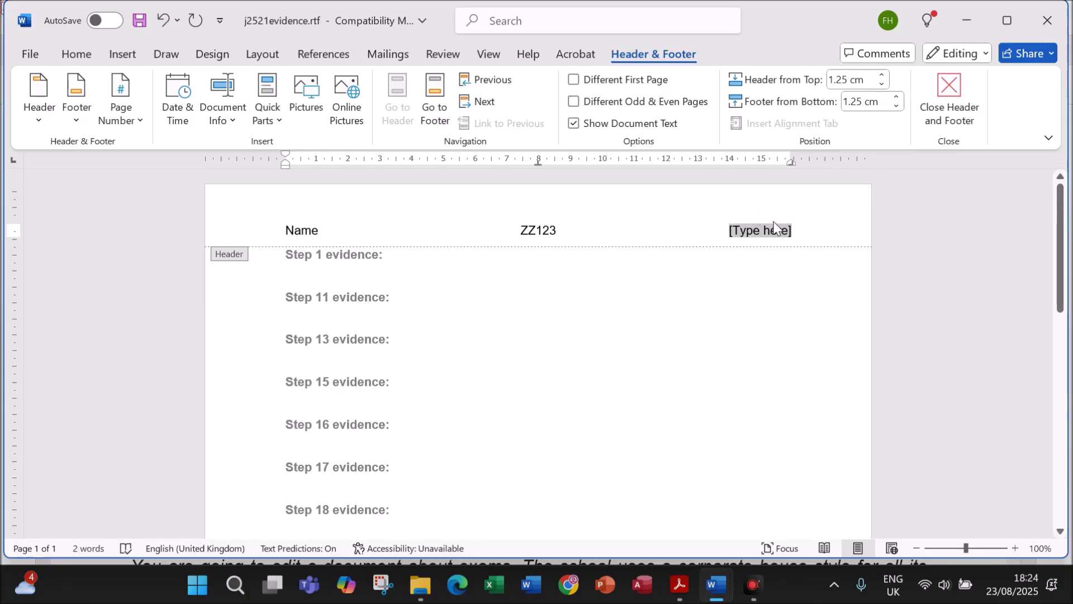
{"action": "type", "text": "1234"}
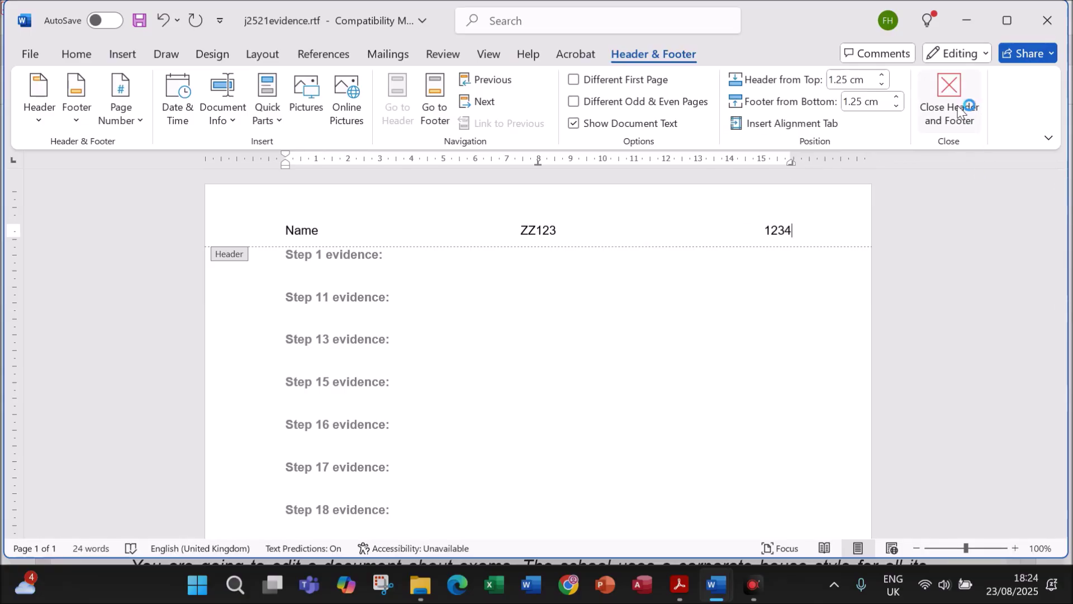
{"action": "left_click", "coordinate": [959, 110]}
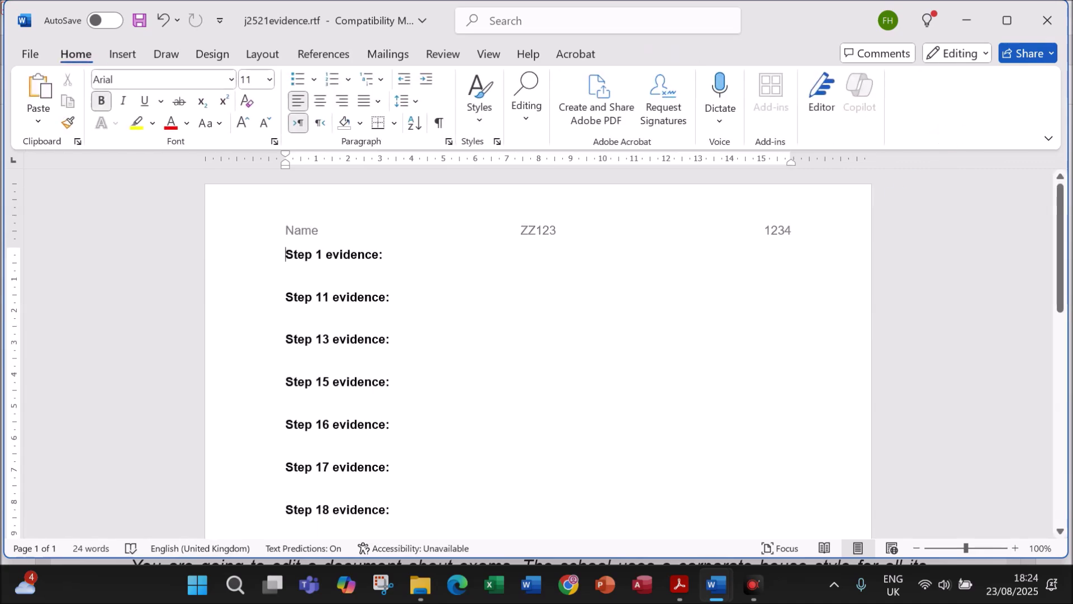
- Save the evidence document as EVIDENCE1234.docx and accept the newest-format upgrade without asking again
{"action": "left_click", "coordinate": [42, 50]}
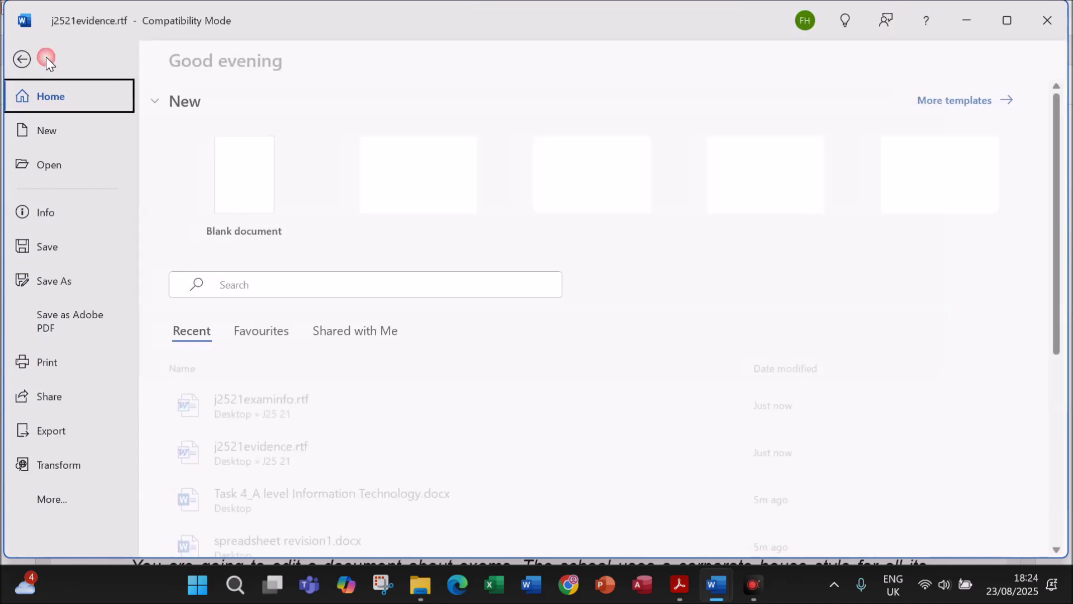
{"action": "left_click", "coordinate": [58, 277]}
{"action": "left_click", "coordinate": [194, 396]}
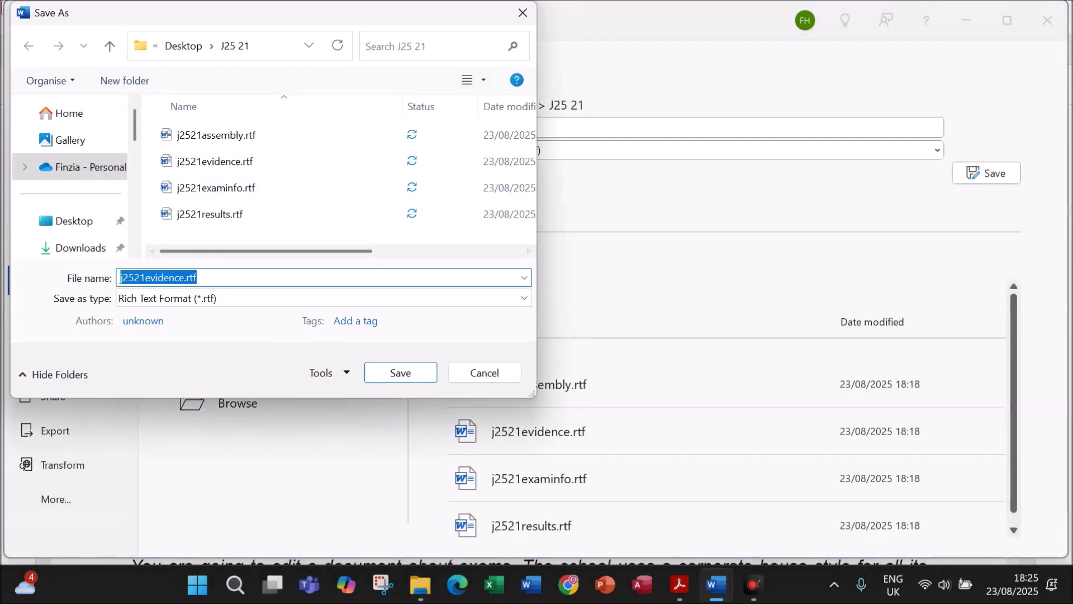
{"action": "type", "text": "EV"}
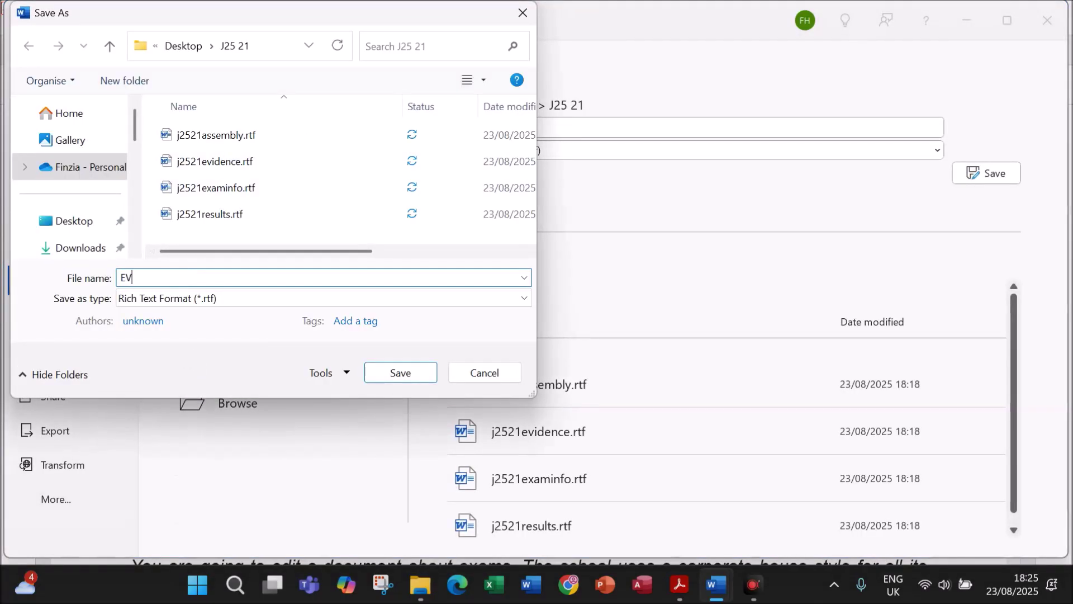
{"action": "type", "text": "IDENCE1234"}
{"action": "left_click", "coordinate": [249, 300]}
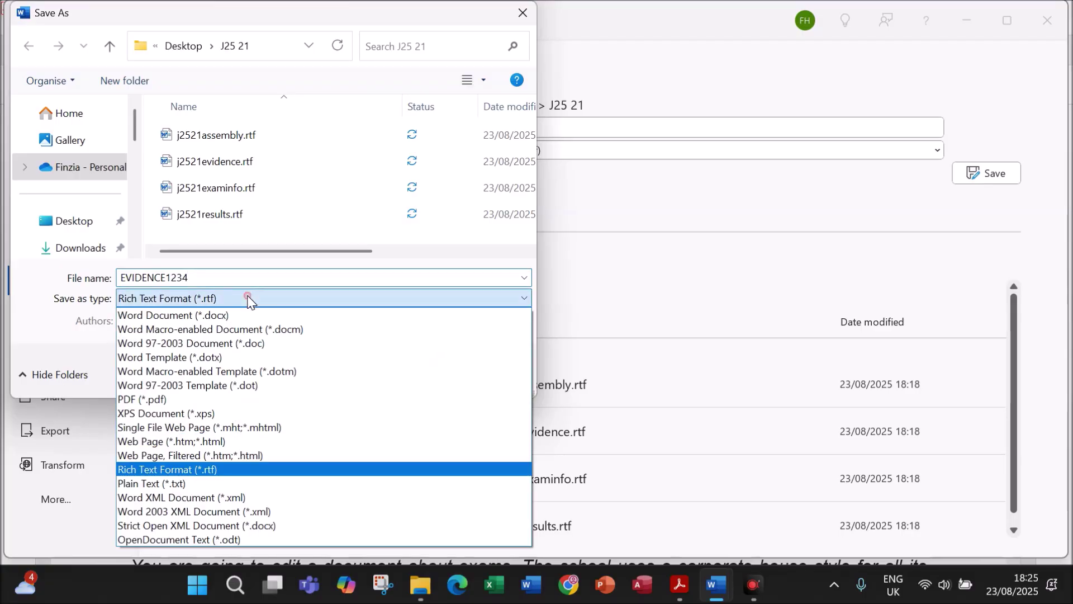
{"action": "left_click", "coordinate": [175, 316]}
{"action": "left_click", "coordinate": [419, 406]}
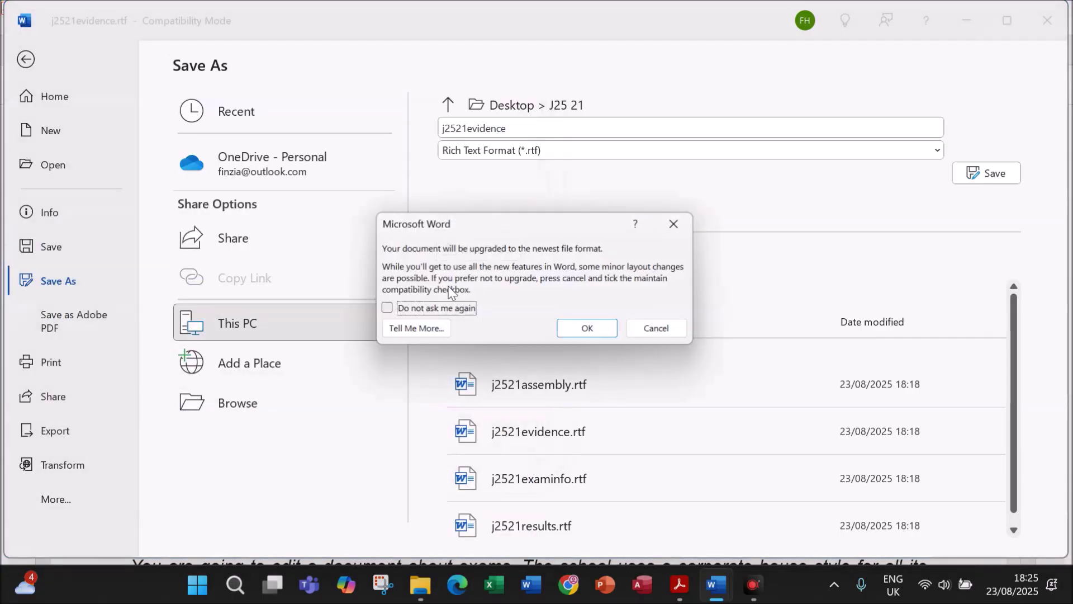
{"action": "left_click", "coordinate": [470, 308]}
{"action": "left_click", "coordinate": [587, 330]}
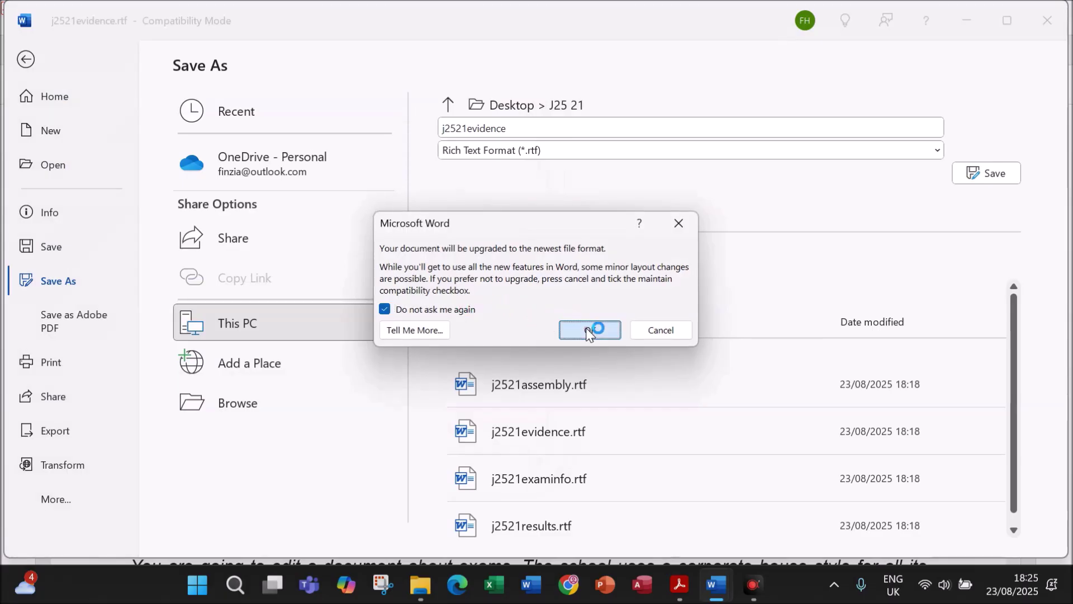
{"action": "left_click", "coordinate": [675, 581]}
- Scroll to question 1 and mark the exam-document phrase and the page setup and margins sentence
{"action": "scroll", "coordinate": [541, 449], "scroll_direction": "down", "scroll_amount": 3}
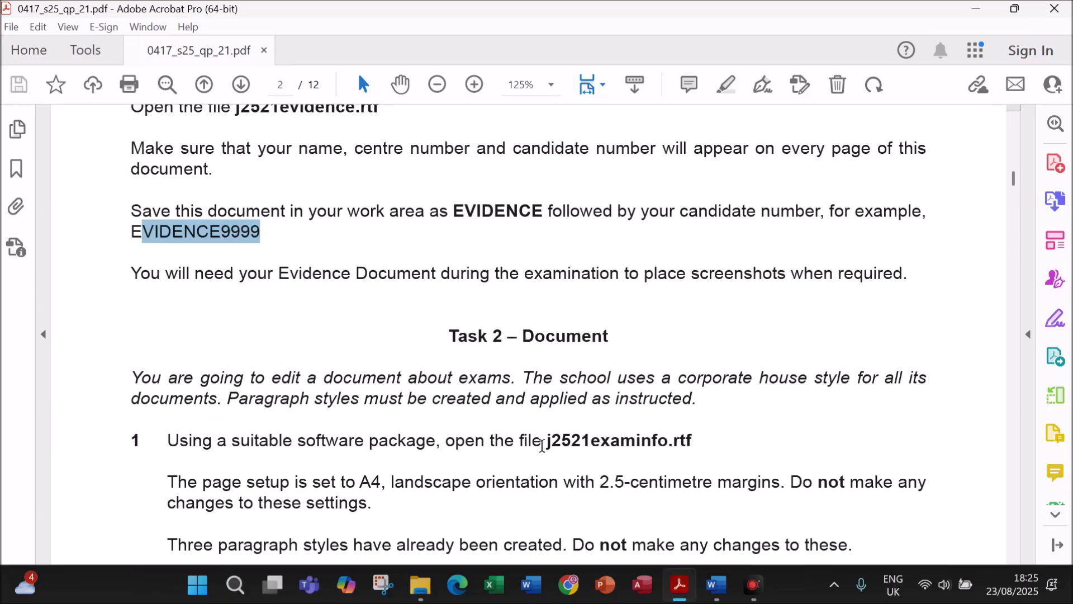
{"action": "scroll", "coordinate": [540, 441], "scroll_direction": "down", "scroll_amount": 2}
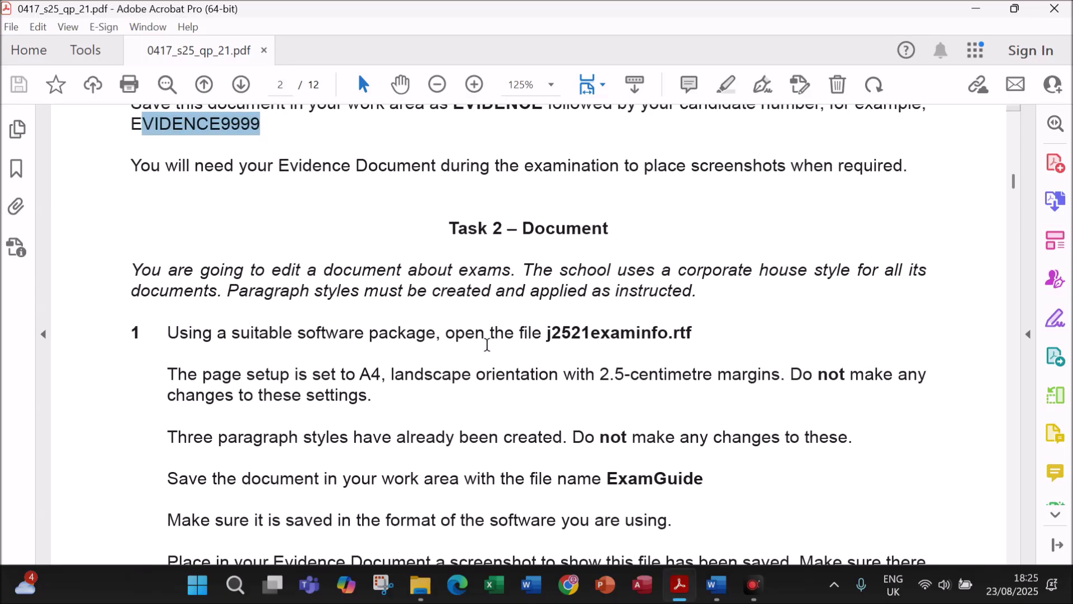
{"action": "scroll", "coordinate": [487, 344], "scroll_direction": "down", "scroll_amount": 2}
{"action": "left_click_drag", "start_coordinate": [316, 191], "coordinate": [493, 191]}
{"action": "scroll", "coordinate": [352, 255], "scroll_direction": "down", "scroll_amount": 2}
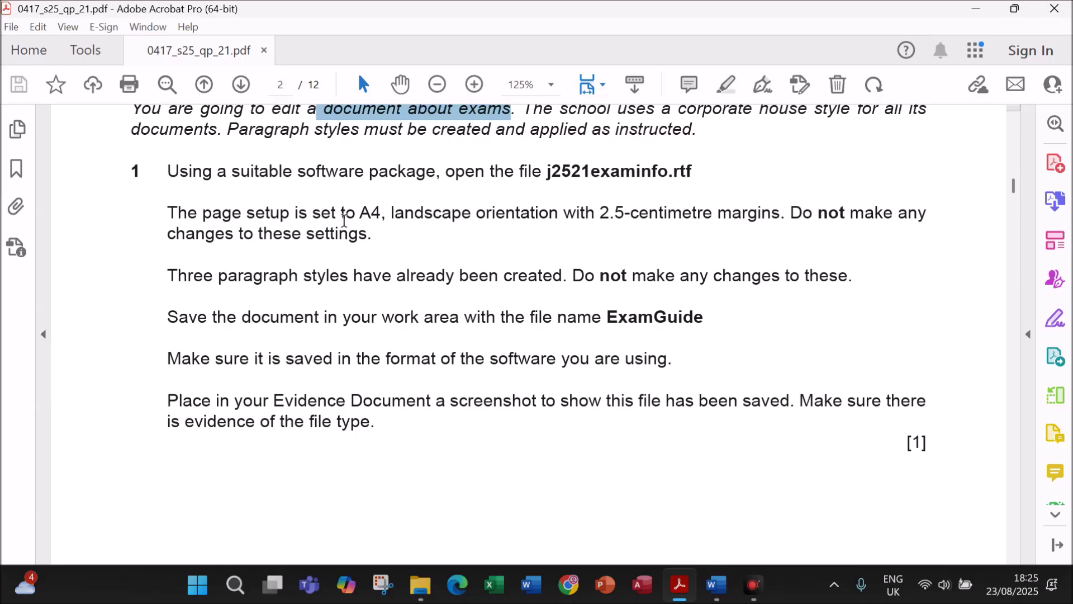
{"action": "left_click_drag", "start_coordinate": [158, 212], "coordinate": [641, 204]}
{"action": "left_click_drag", "start_coordinate": [705, 211], "coordinate": [753, 222]}
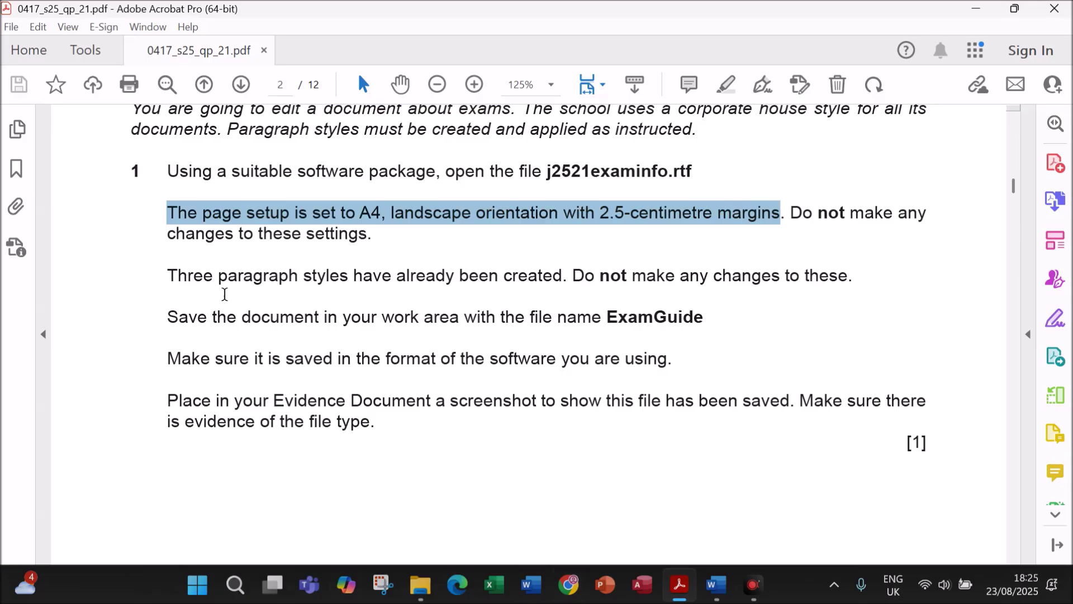
- Mark the three paragraph styles sentence and the file name ExamGuide, then bring j2521examinfo forward
{"action": "left_click_drag", "start_coordinate": [167, 276], "coordinate": [860, 278]}
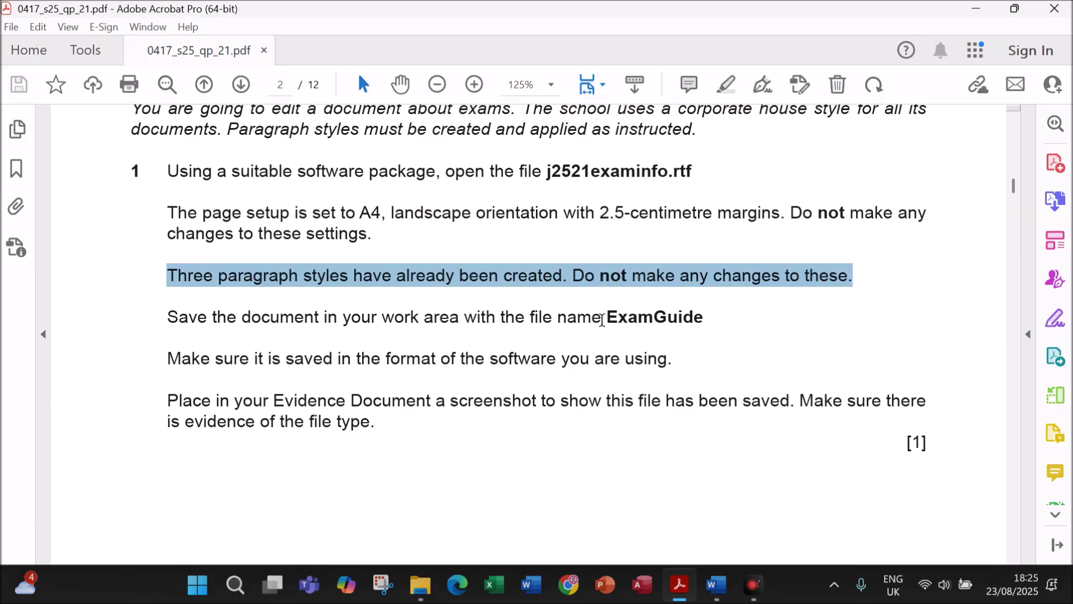
{"action": "left_click_drag", "start_coordinate": [606, 316], "coordinate": [719, 326]}
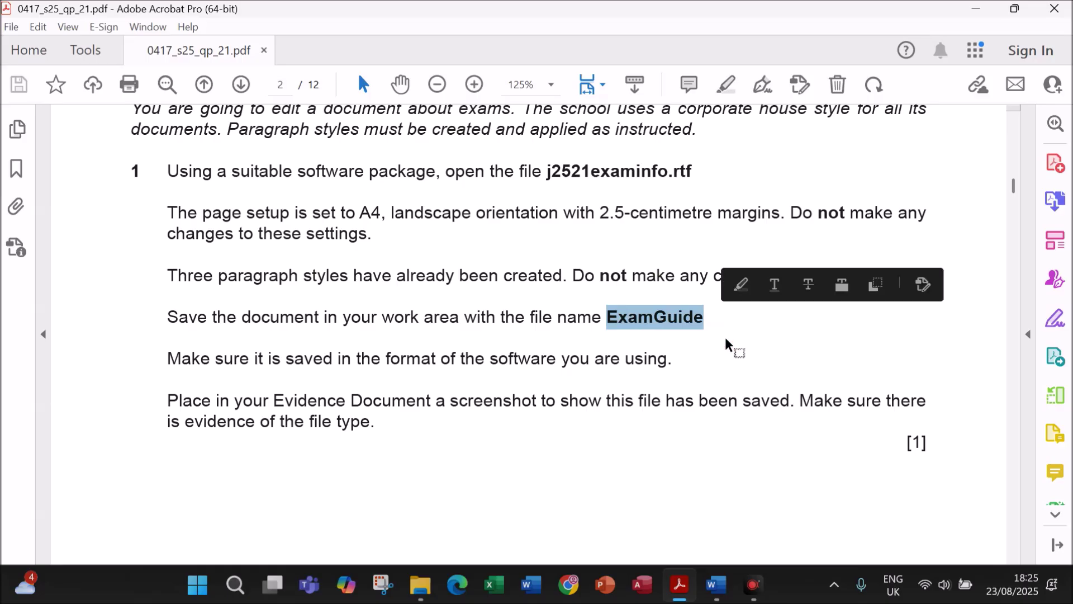
{"action": "mouse_move", "coordinate": [718, 584]}
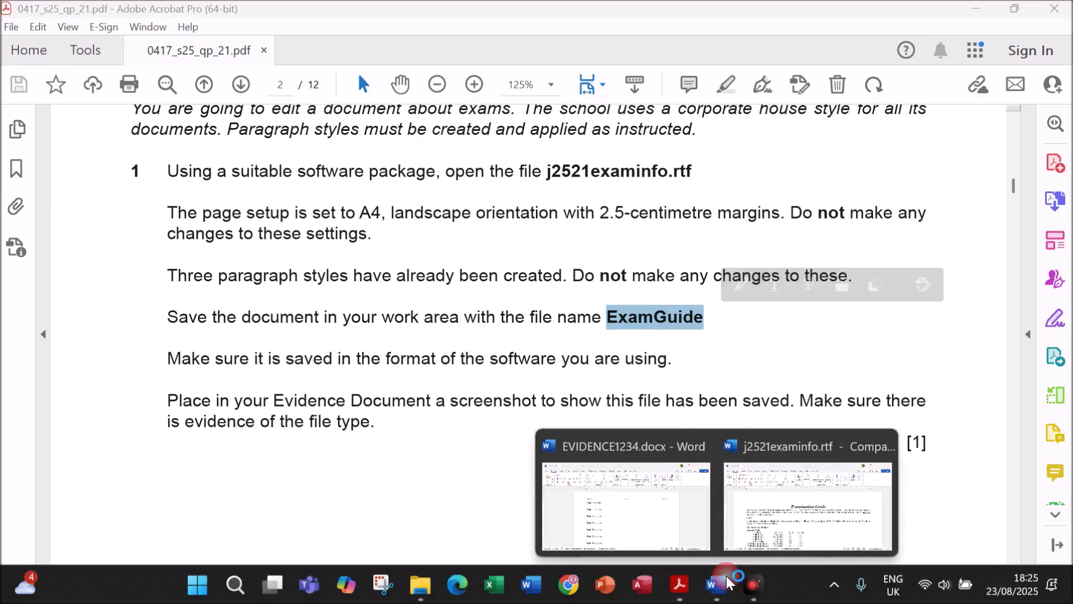
{"action": "left_click", "coordinate": [793, 511]}
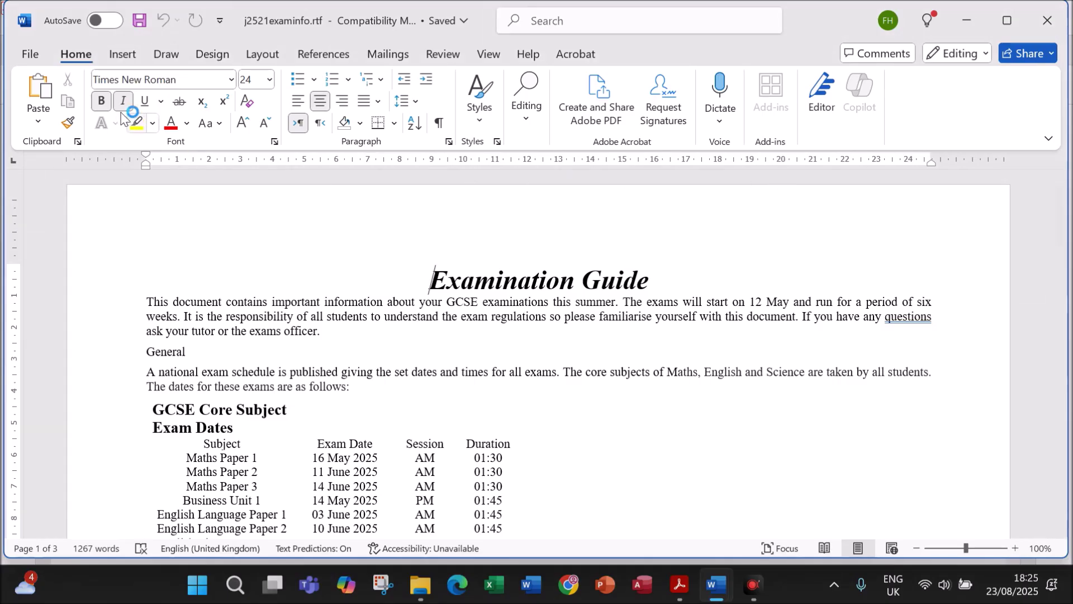
- Look through the Styles gallery in j2521examinfo and close it without applying any style
{"action": "left_click", "coordinate": [479, 116]}
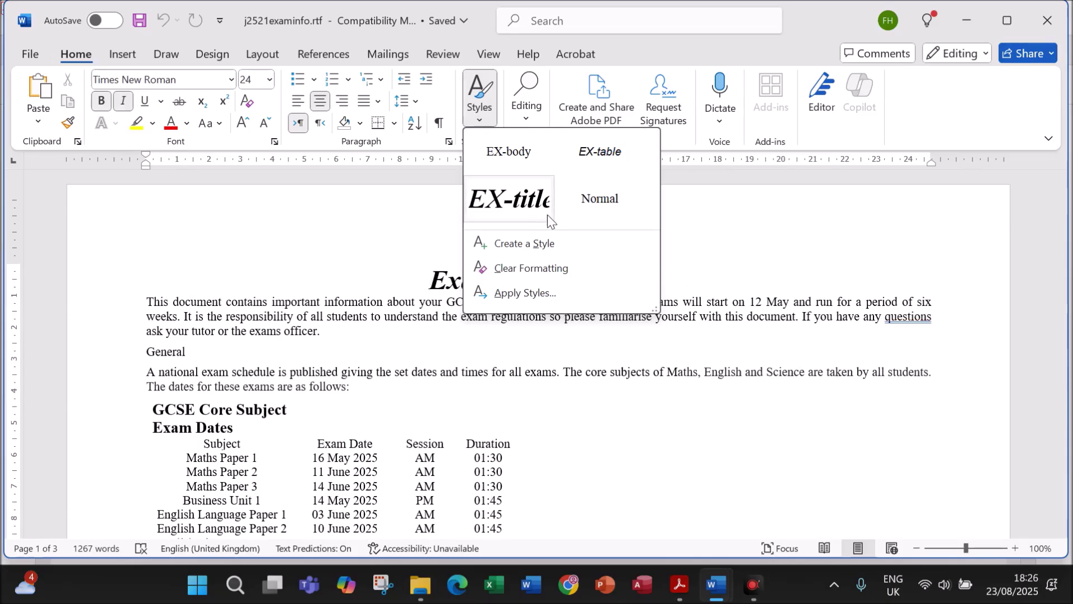
{"action": "key", "text": "Escape"}
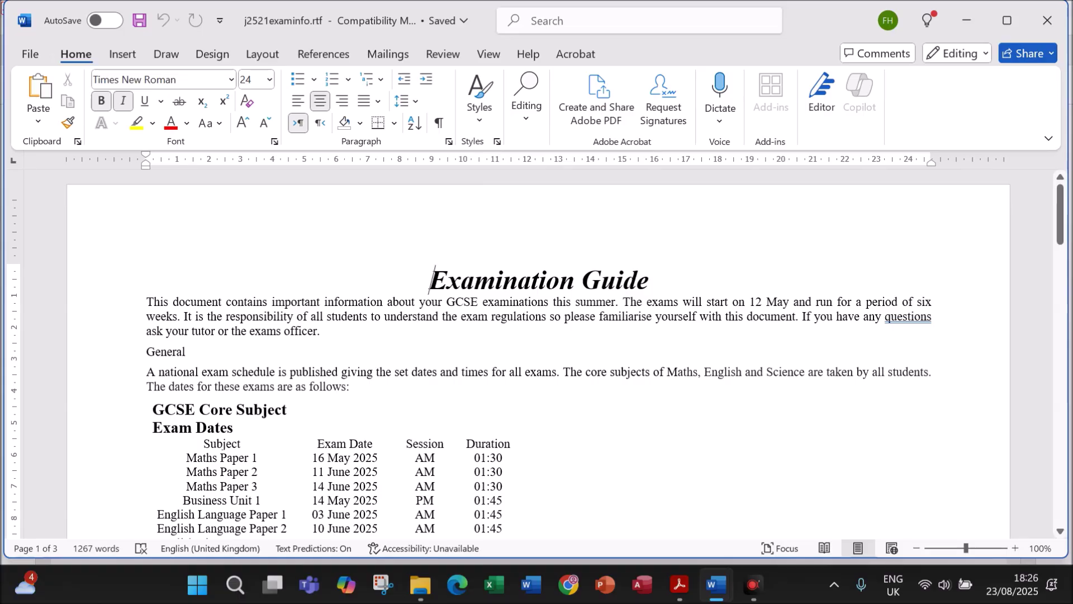
- Save j2521examinfo as ExamGuide.docx with Save as type set to Word Document (*.docx)
{"action": "left_click", "coordinate": [42, 58]}
{"action": "left_click", "coordinate": [78, 278]}
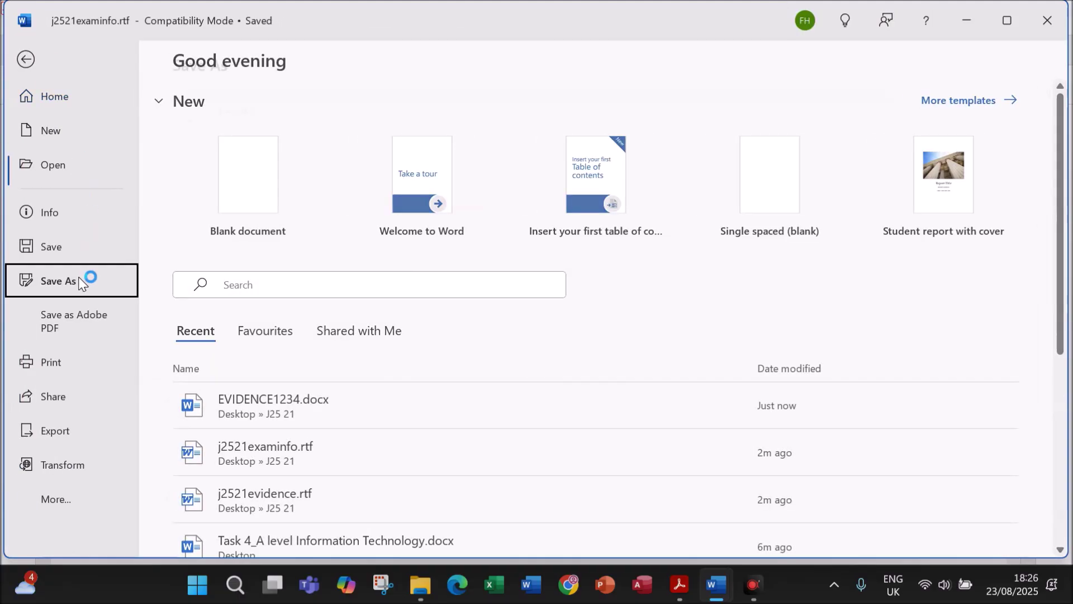
{"action": "left_click", "coordinate": [244, 410]}
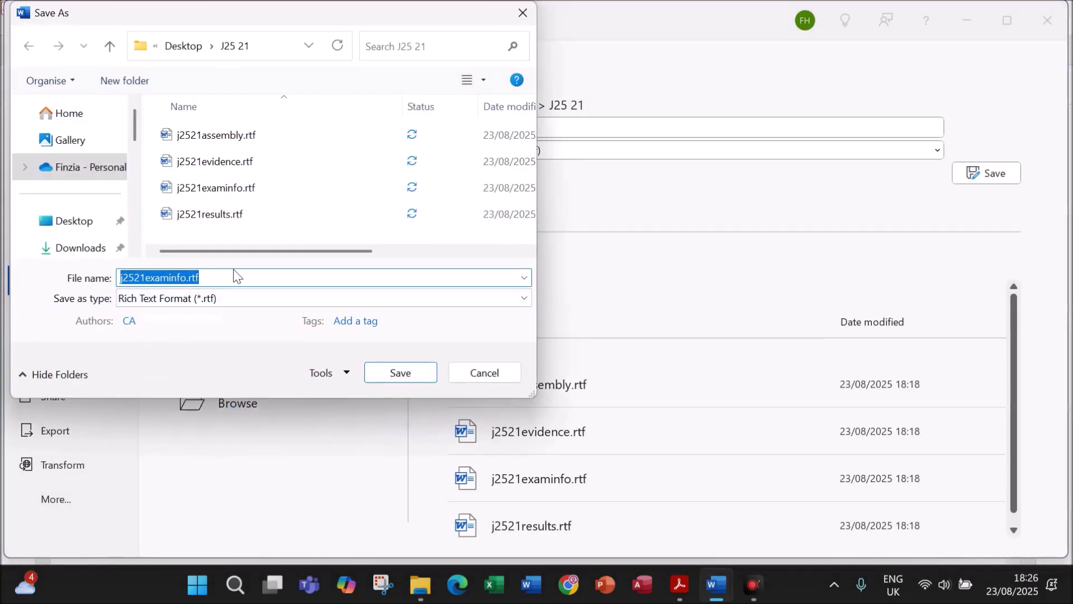
{"action": "type", "text": "ExamGuide"}
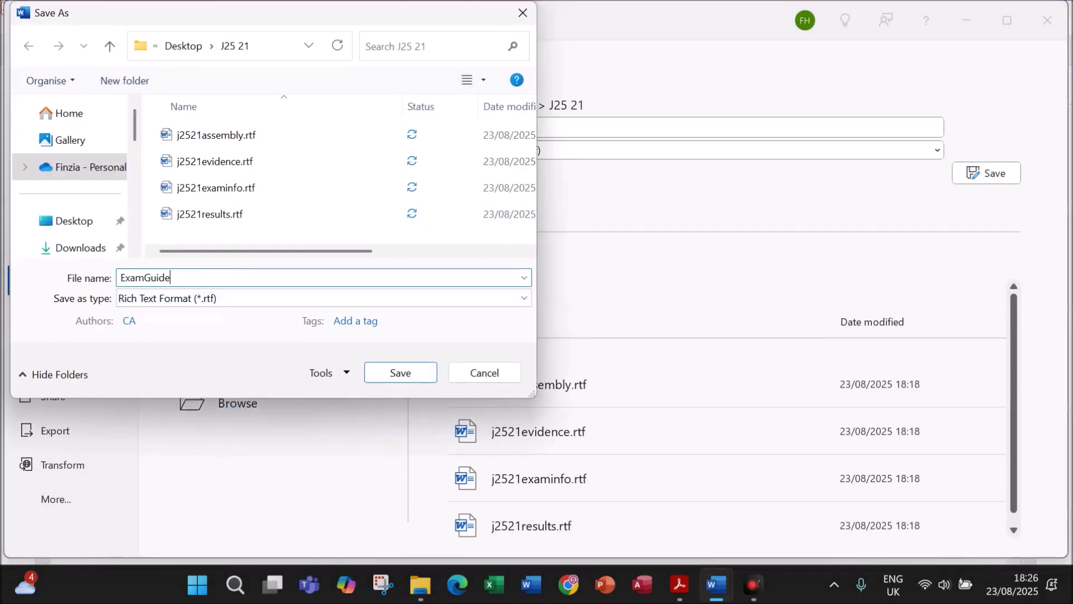
{"action": "left_click", "coordinate": [184, 301]}
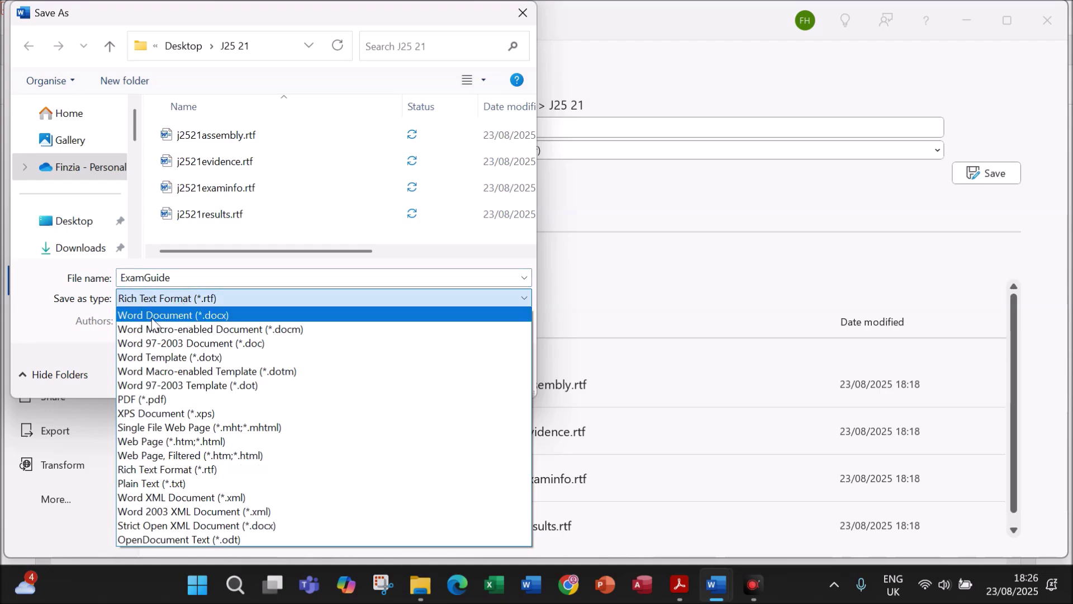
{"action": "left_click", "coordinate": [161, 316]}
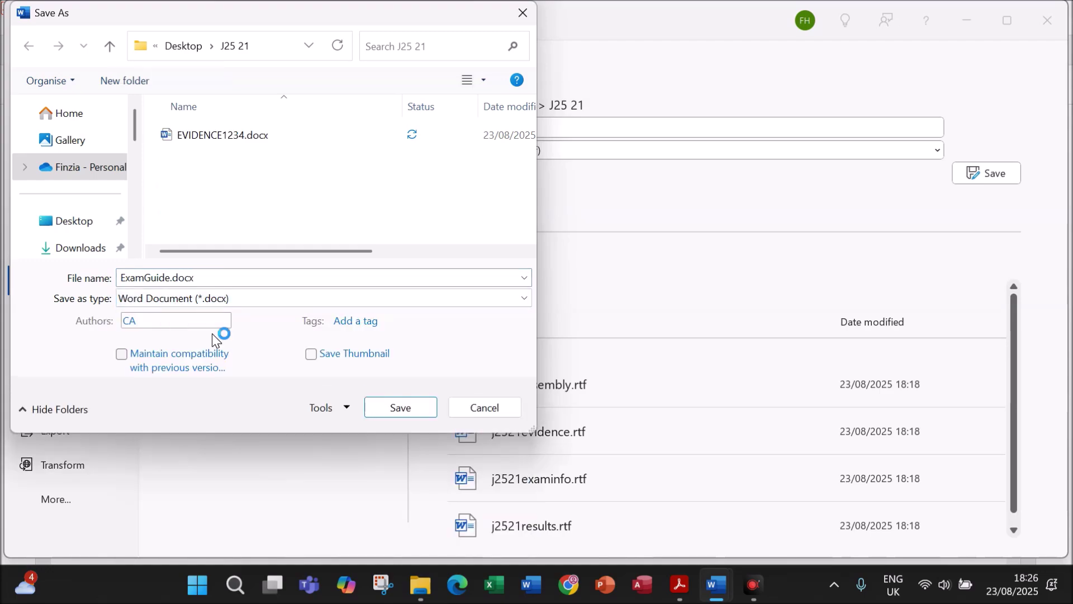
{"action": "left_click", "coordinate": [399, 408]}
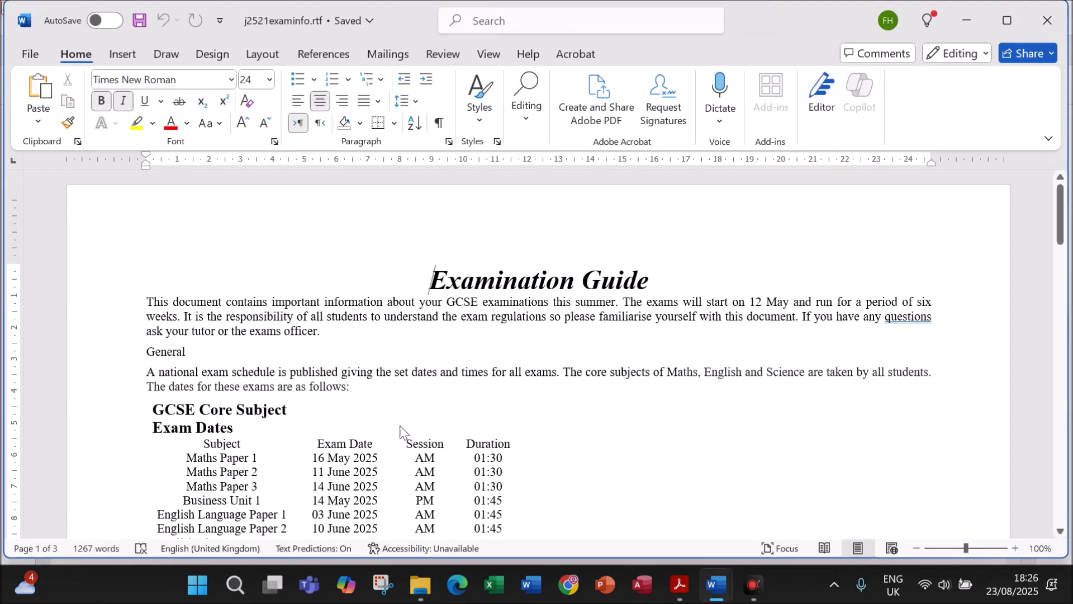
{"action": "left_click", "coordinate": [679, 584]}
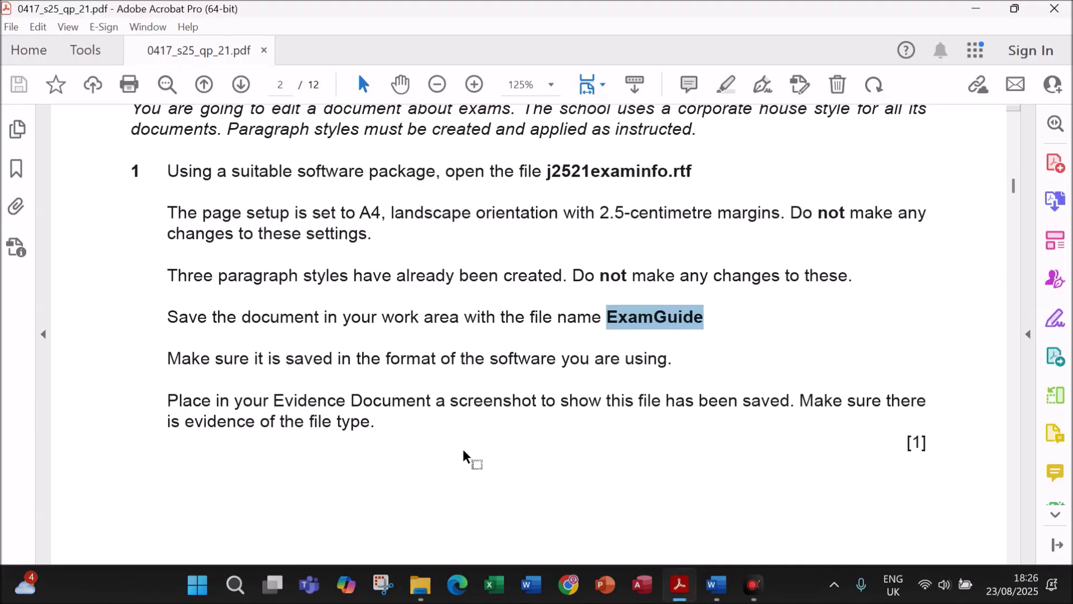
- Mark the evidence-screenshot instruction, then select ExamGuide.docx in the J25 21 folder in File Explorer
{"action": "left_click_drag", "start_coordinate": [213, 401], "coordinate": [374, 423]}
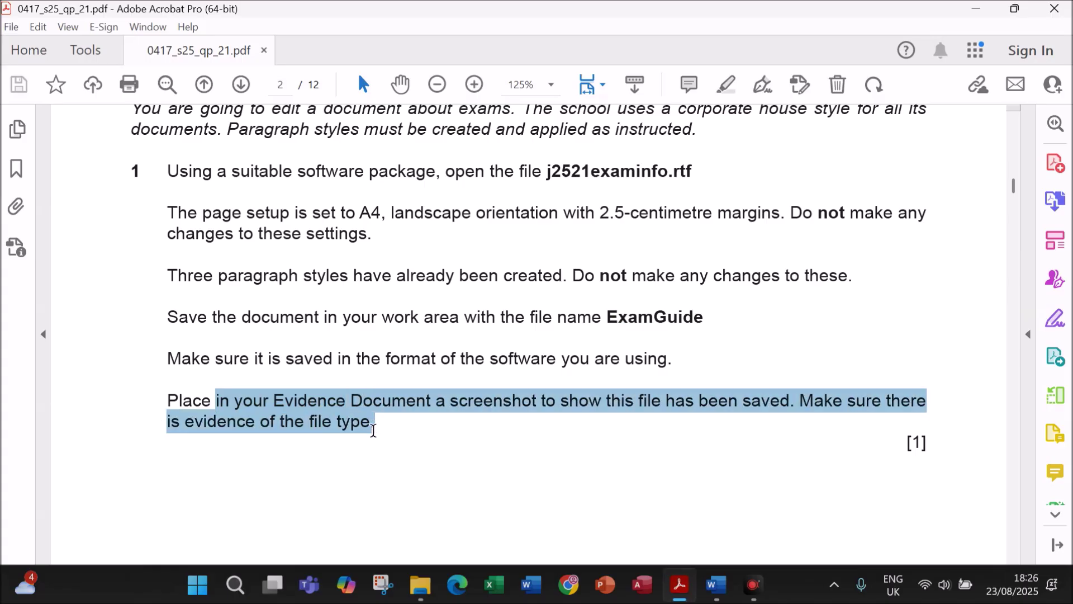
{"action": "left_click", "coordinate": [420, 585]}
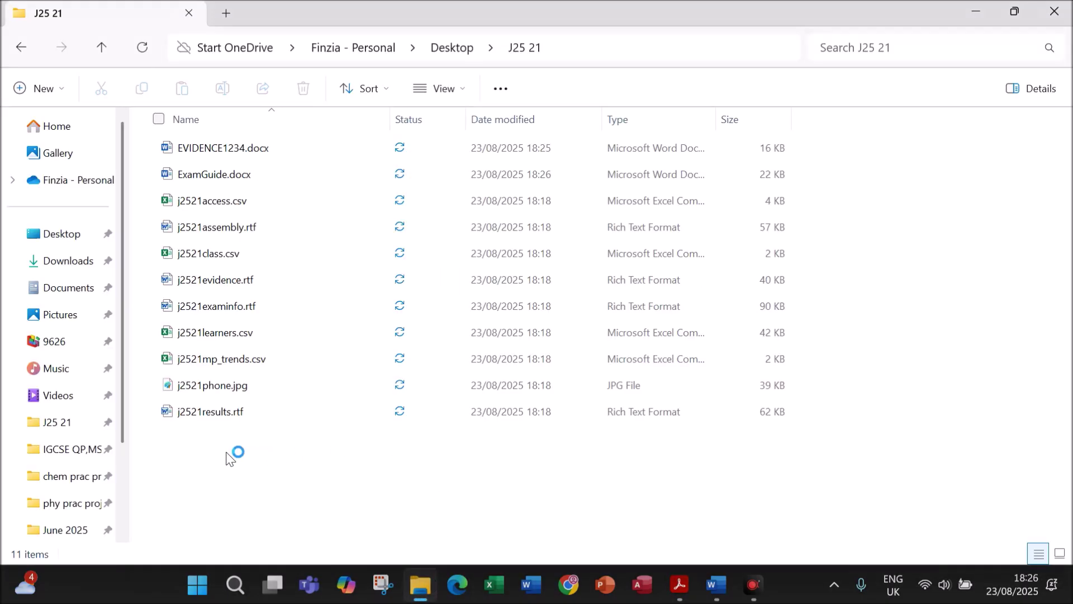
{"action": "left_click", "coordinate": [221, 177]}
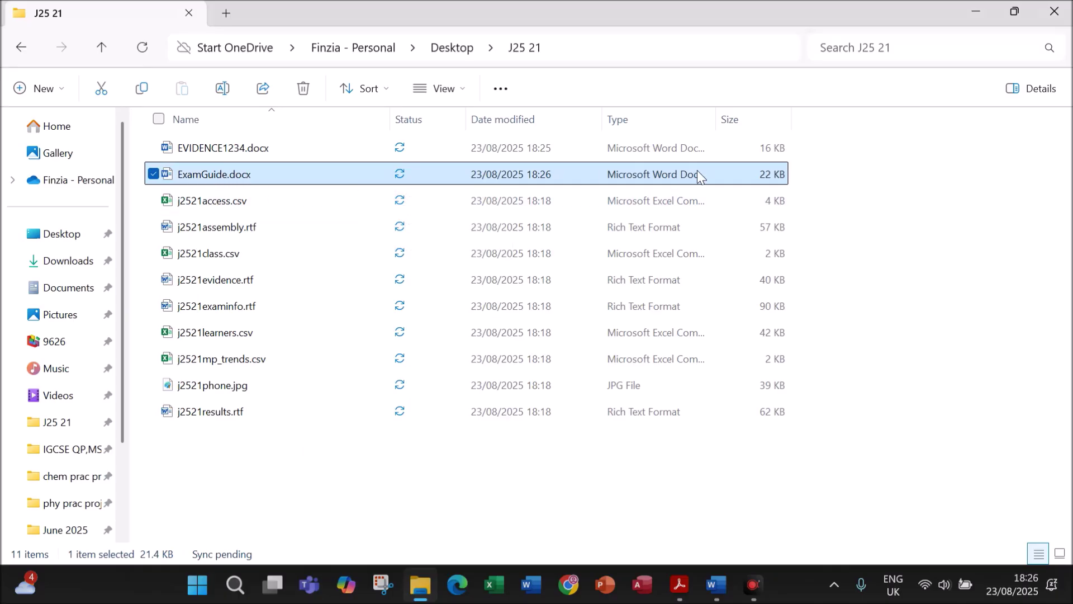
- Widen the Type column and snip the J25 21 folder listing showing ExamGuide.docx
{"action": "left_click_drag", "start_coordinate": [715, 112], "coordinate": [810, 110]}
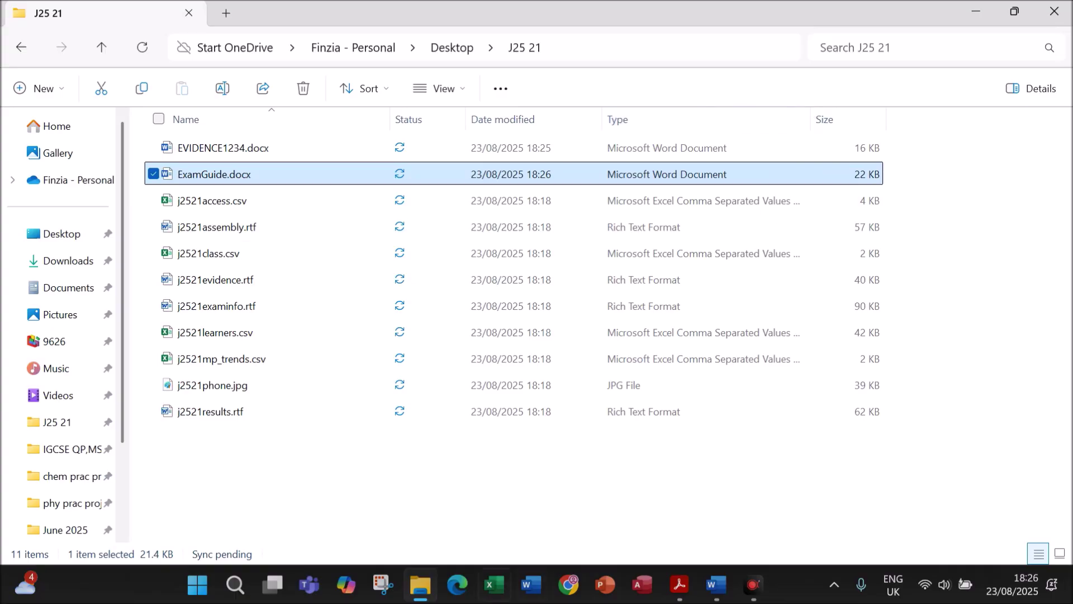
{"action": "left_click", "coordinate": [393, 581]}
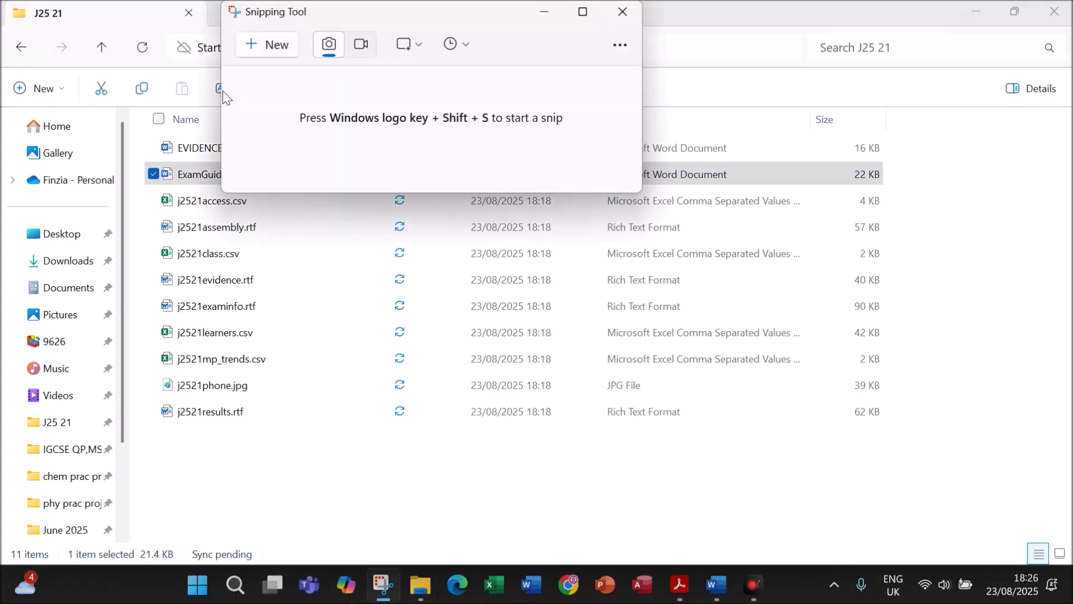
{"action": "left_click", "coordinate": [249, 57]}
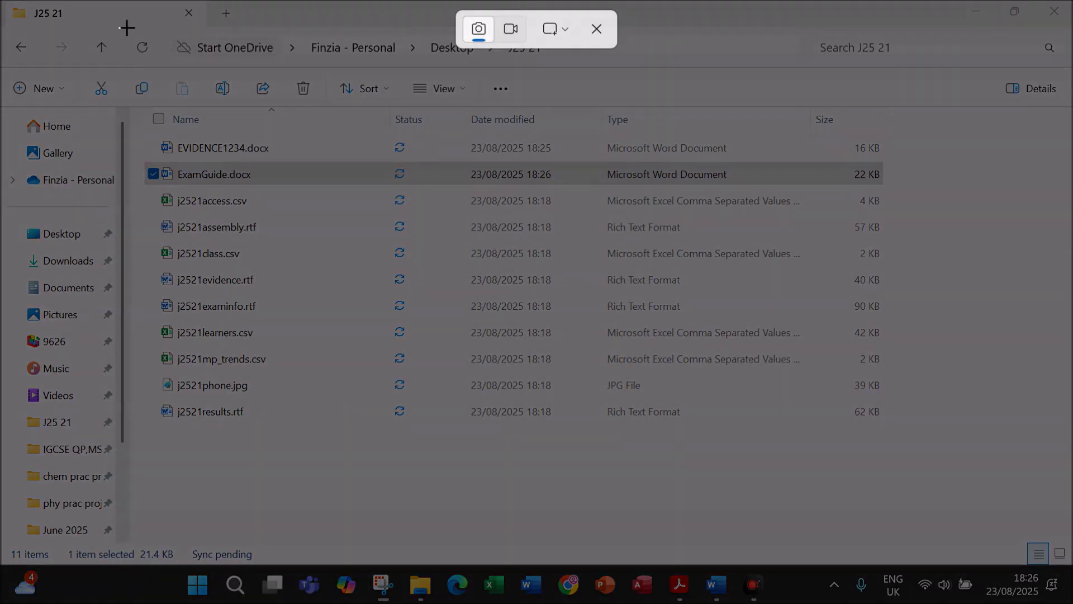
{"action": "left_click_drag", "start_coordinate": [123, 24], "coordinate": [339, 119]}
{"action": "left_click_drag", "start_coordinate": [428, 142], "coordinate": [890, 239]}
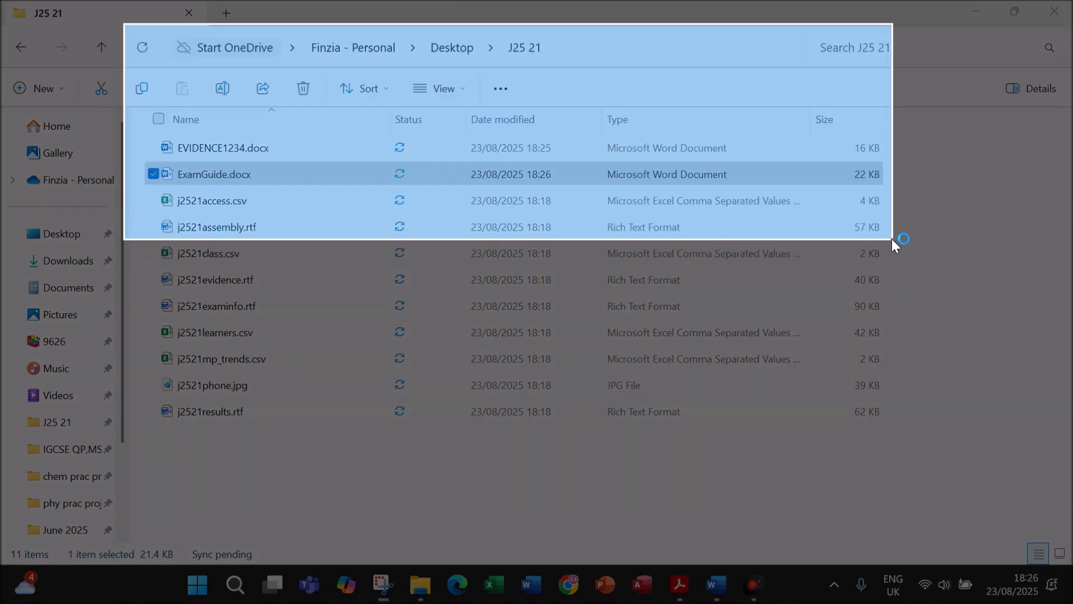
- Paste the folder screenshot into EVIDENCE1234 on the empty line below Step 1 evidence
{"action": "mouse_move", "coordinate": [716, 584]}
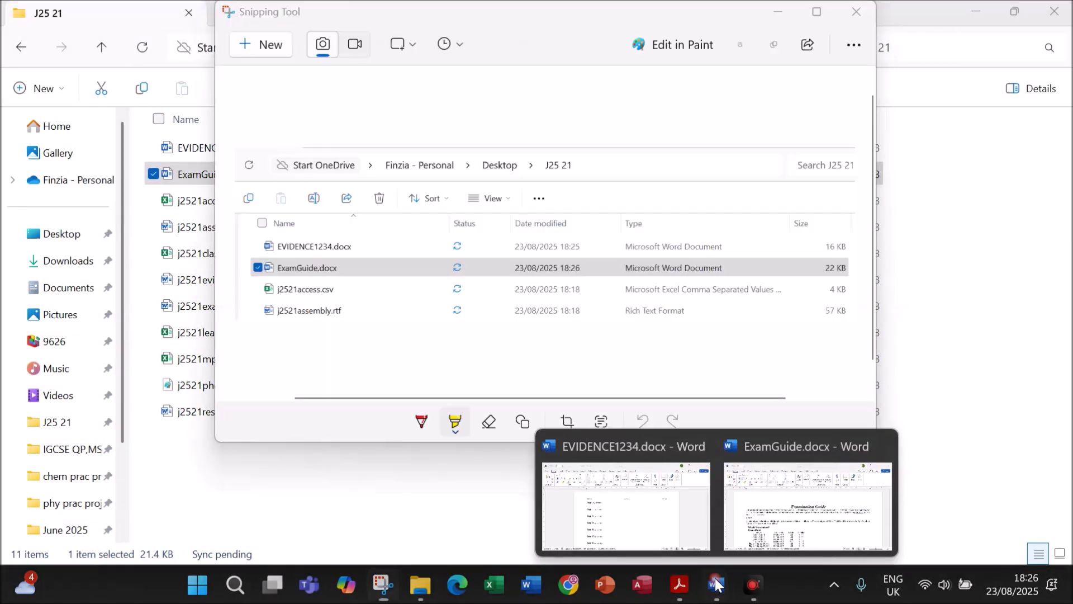
{"action": "left_click", "coordinate": [653, 541]}
{"action": "left_click", "coordinate": [337, 263]}
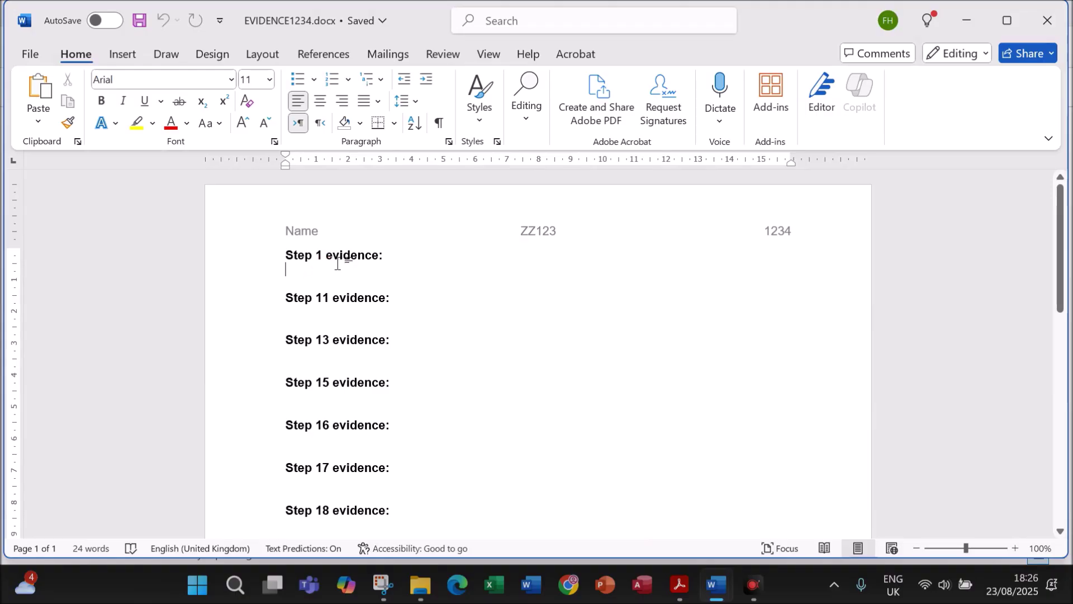
{"action": "key", "text": "ctrl+v"}
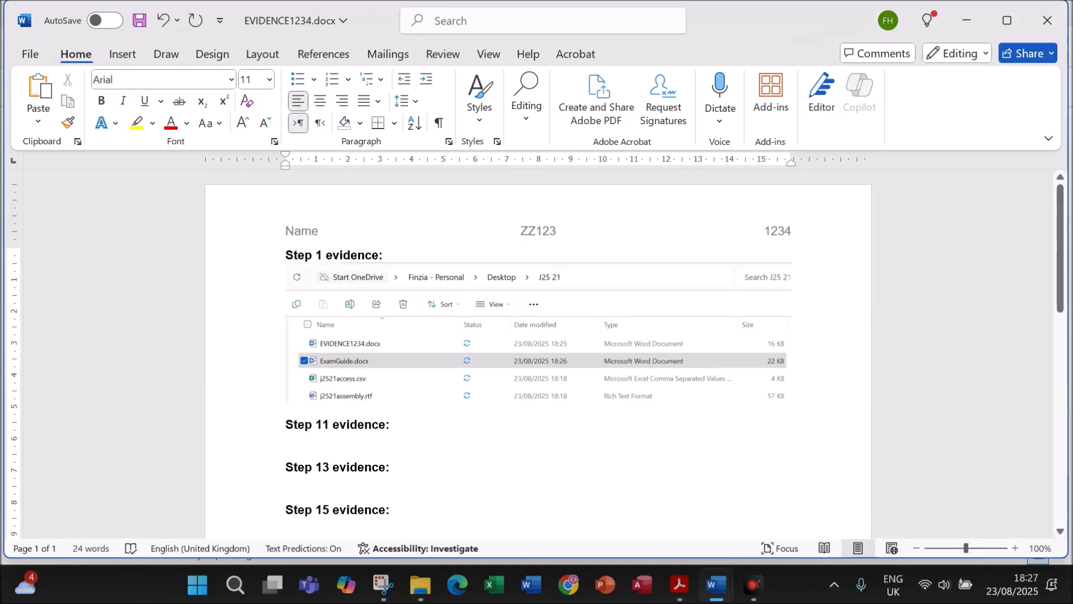
{"action": "left_click", "coordinate": [680, 592]}
- Scroll to question 2, mark its opening line and centre-aligned header requirement, then return to ExamGuide.docx
{"action": "scroll", "coordinate": [545, 469], "scroll_direction": "down", "scroll_amount": 10}
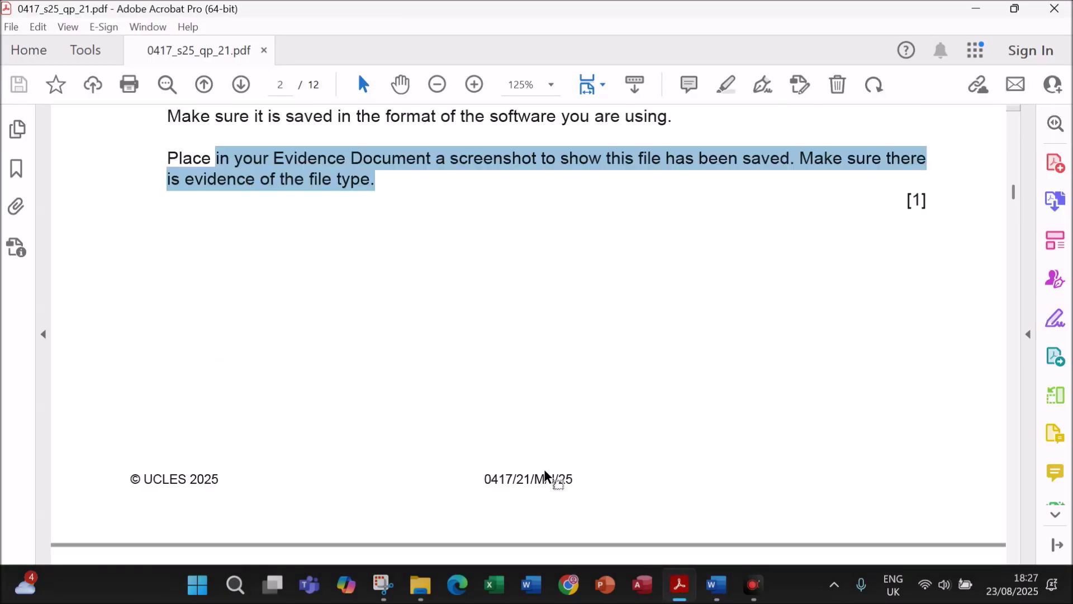
{"action": "scroll", "coordinate": [541, 470], "scroll_direction": "down", "scroll_amount": 5}
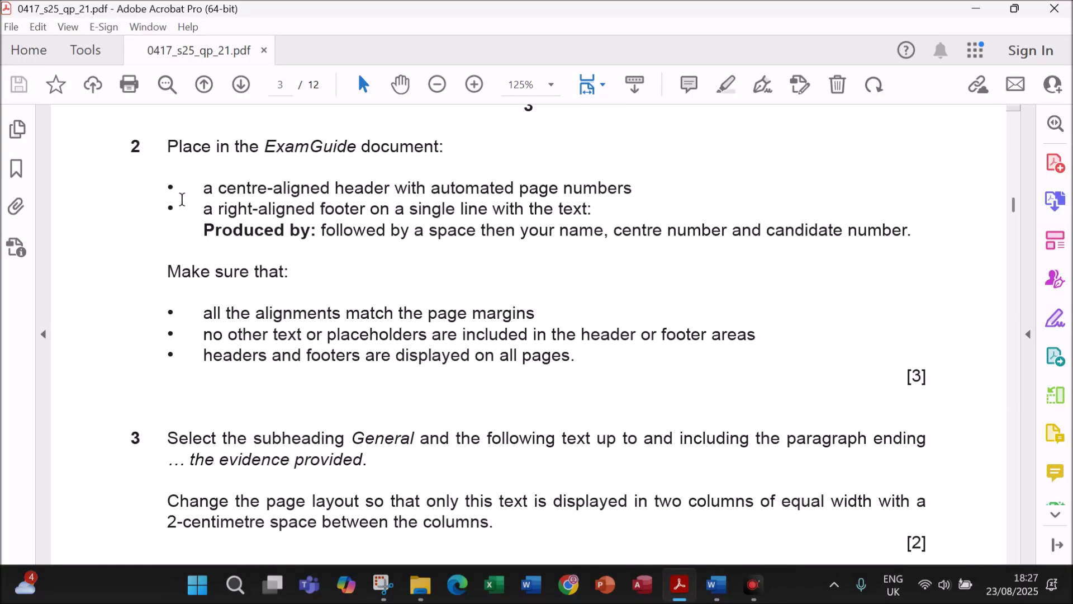
{"action": "left_click_drag", "start_coordinate": [177, 145], "coordinate": [415, 145]}
{"action": "left_click_drag", "start_coordinate": [215, 208], "coordinate": [399, 183]}
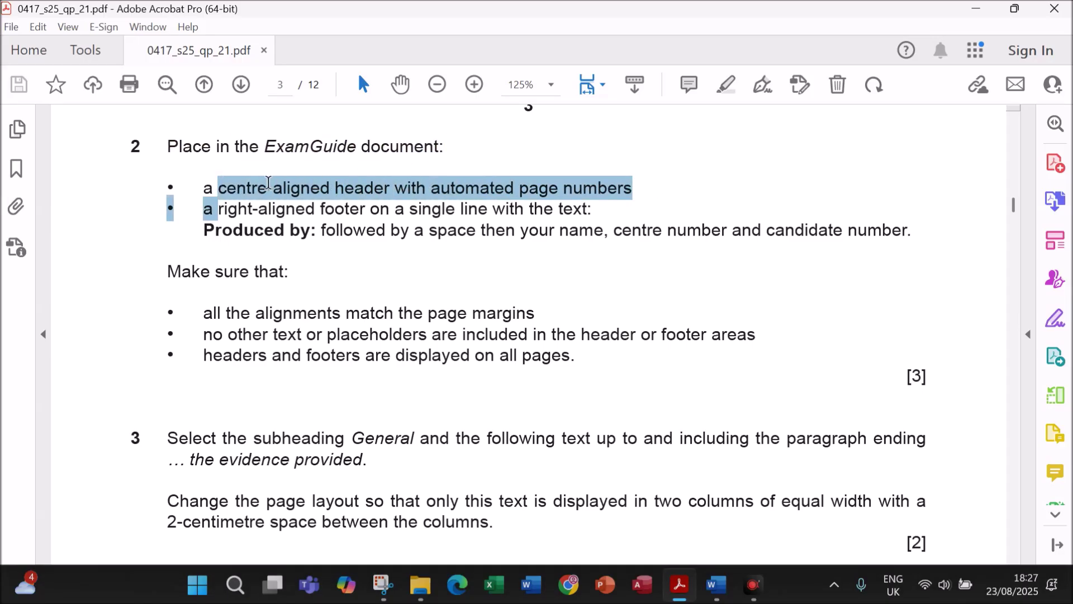
{"action": "left_click", "coordinate": [716, 584]}
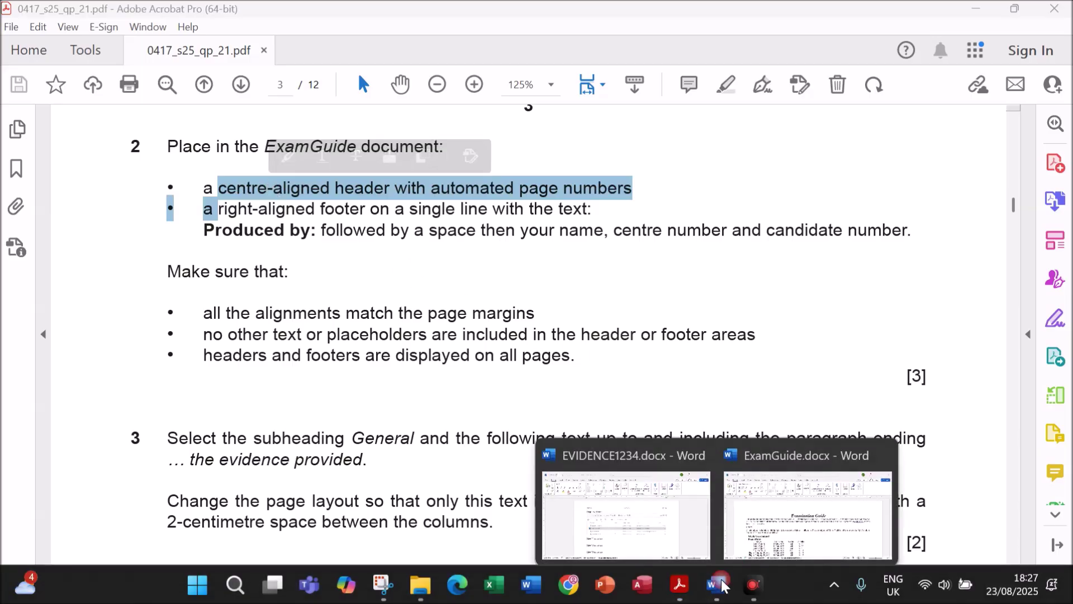
{"action": "left_click", "coordinate": [760, 525]}
{"action": "left_click", "coordinate": [122, 54]}
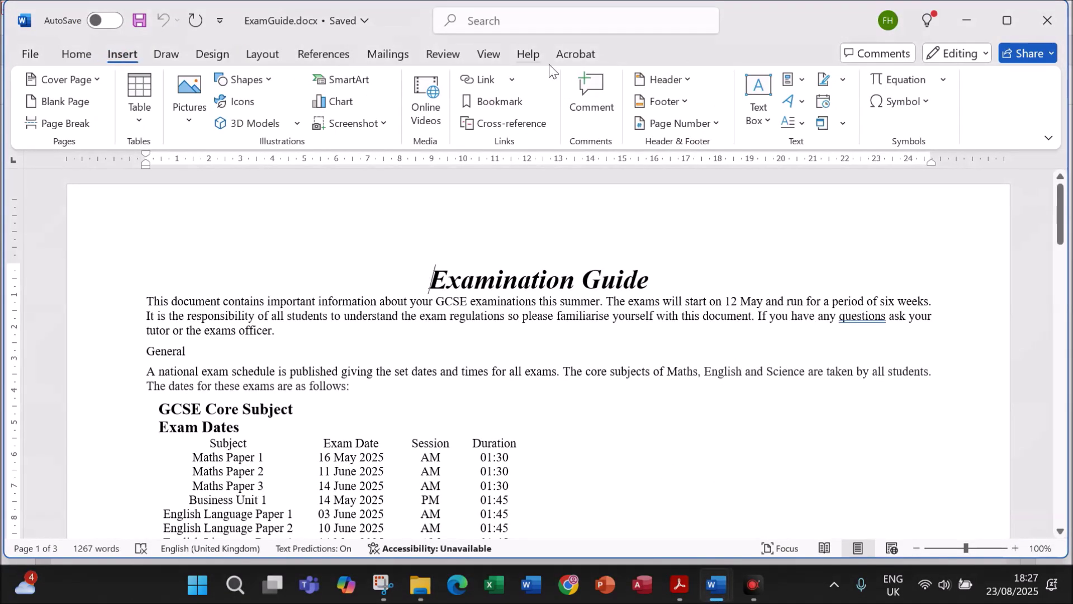
- Insert a blank three-column header and delete its left placeholder
{"action": "left_click", "coordinate": [683, 80]}
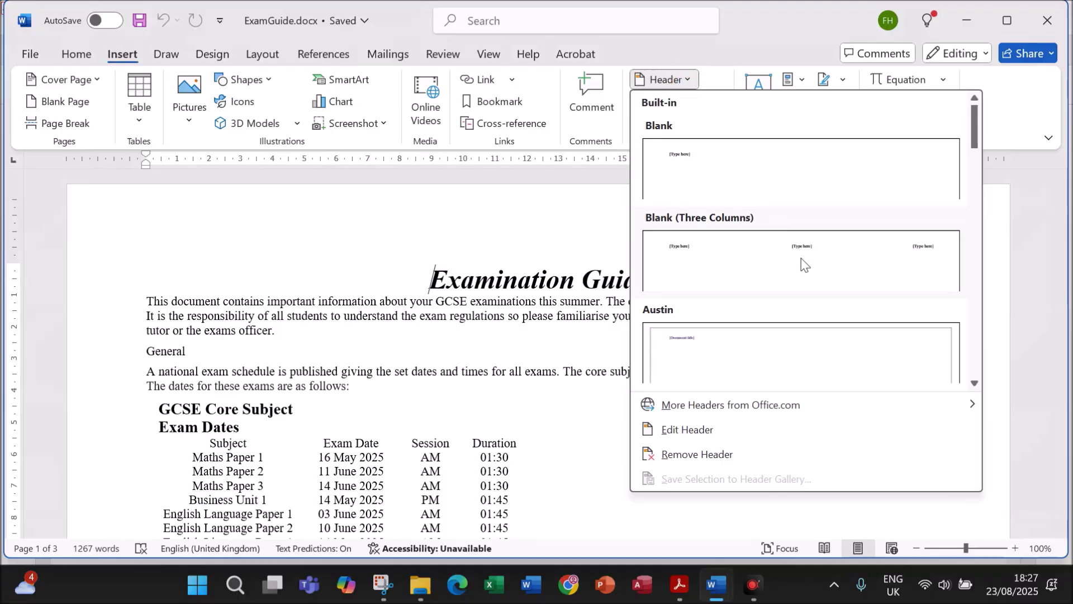
{"action": "left_click", "coordinate": [803, 270]}
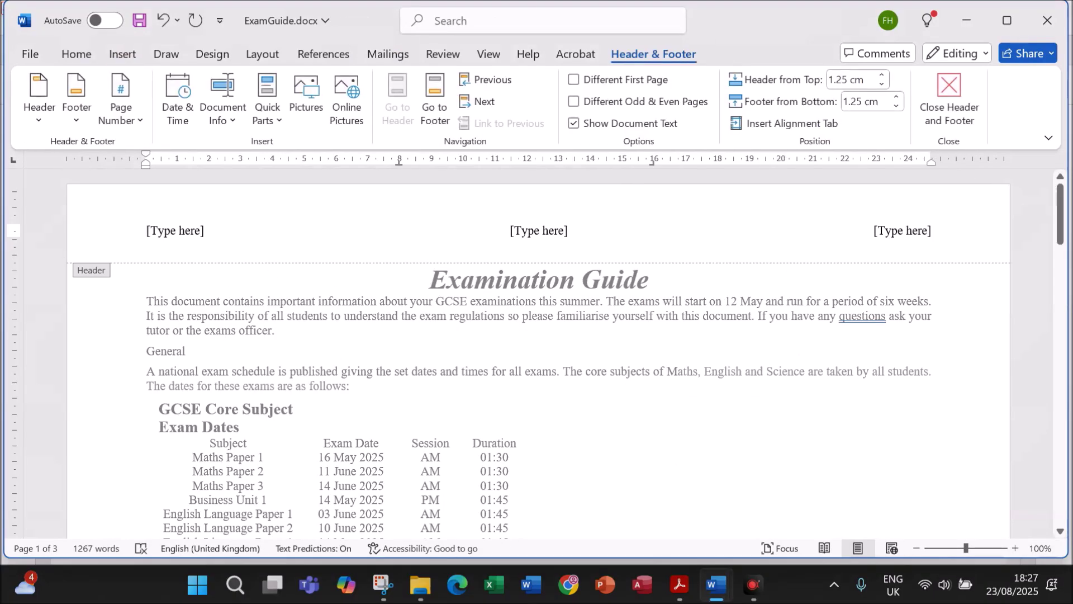
{"action": "left_click", "coordinate": [179, 230]}
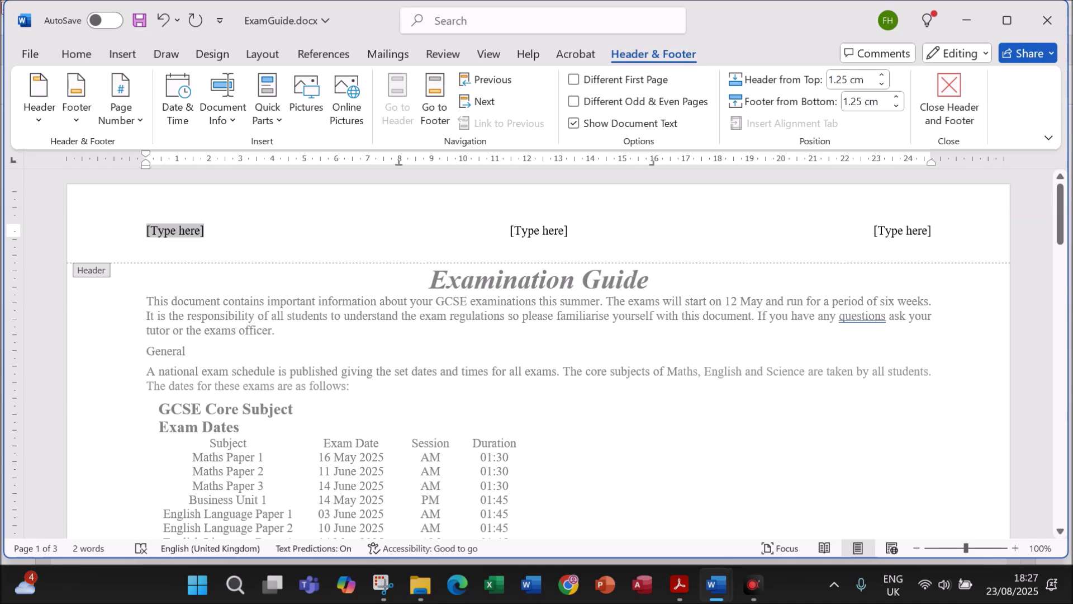
{"action": "key", "text": "Delete"}
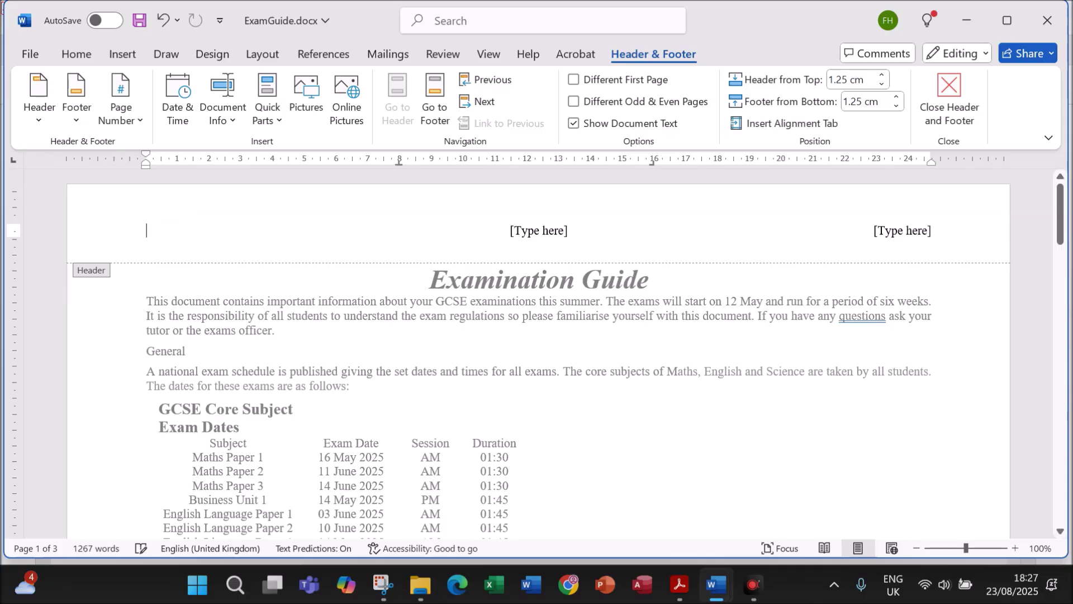
- Put a plain page number in the centre placeholder, delete the right one, and close the header
{"action": "left_click", "coordinate": [565, 249]}
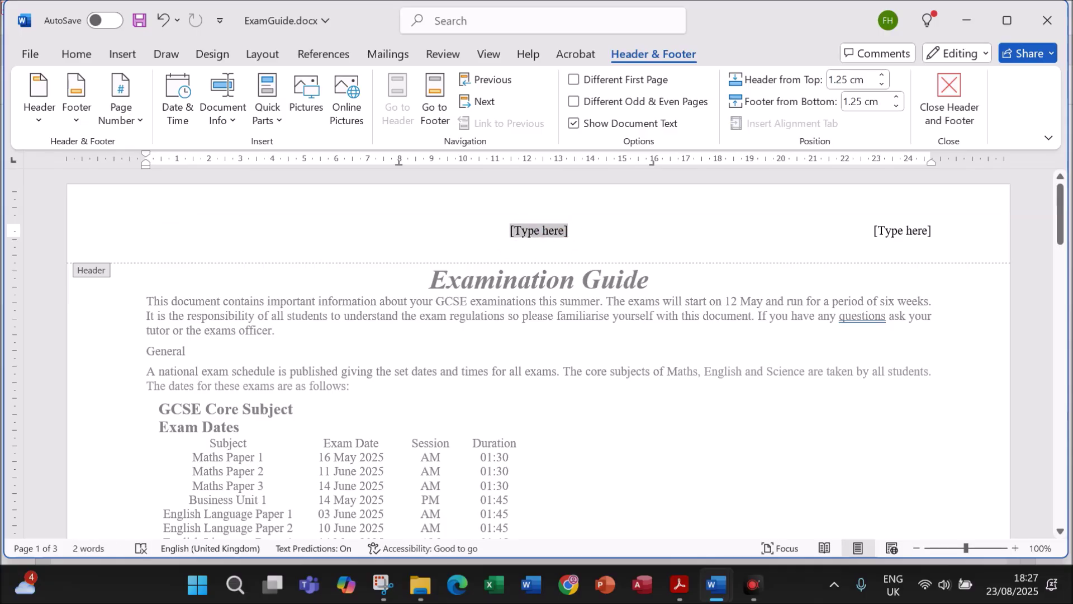
{"action": "left_click", "coordinate": [138, 120]}
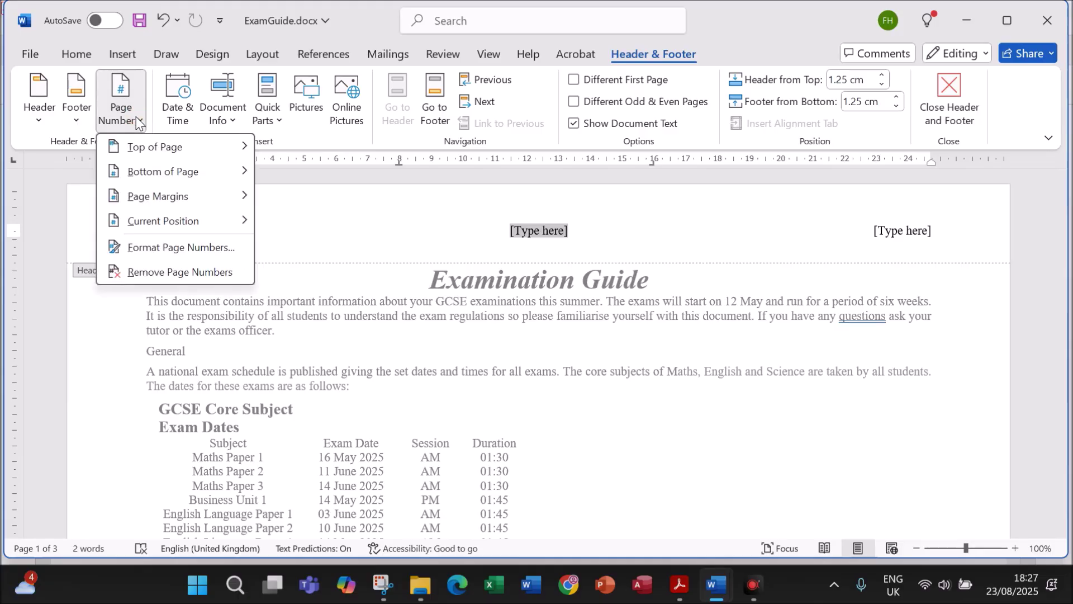
{"action": "mouse_move", "coordinate": [178, 223]}
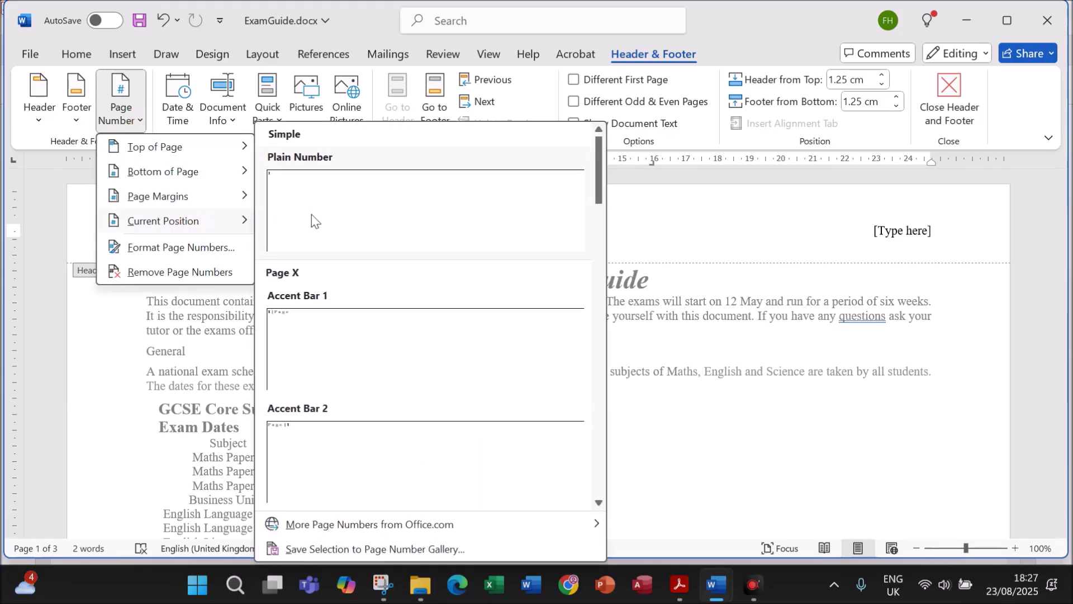
{"action": "left_click", "coordinate": [310, 213]}
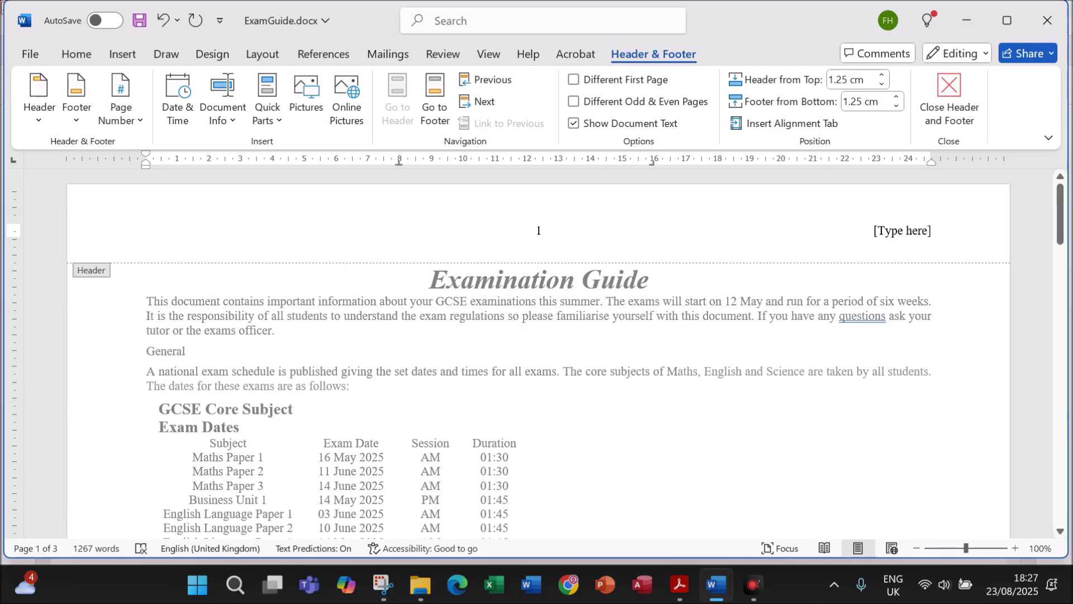
{"action": "key", "text": "Tab"}
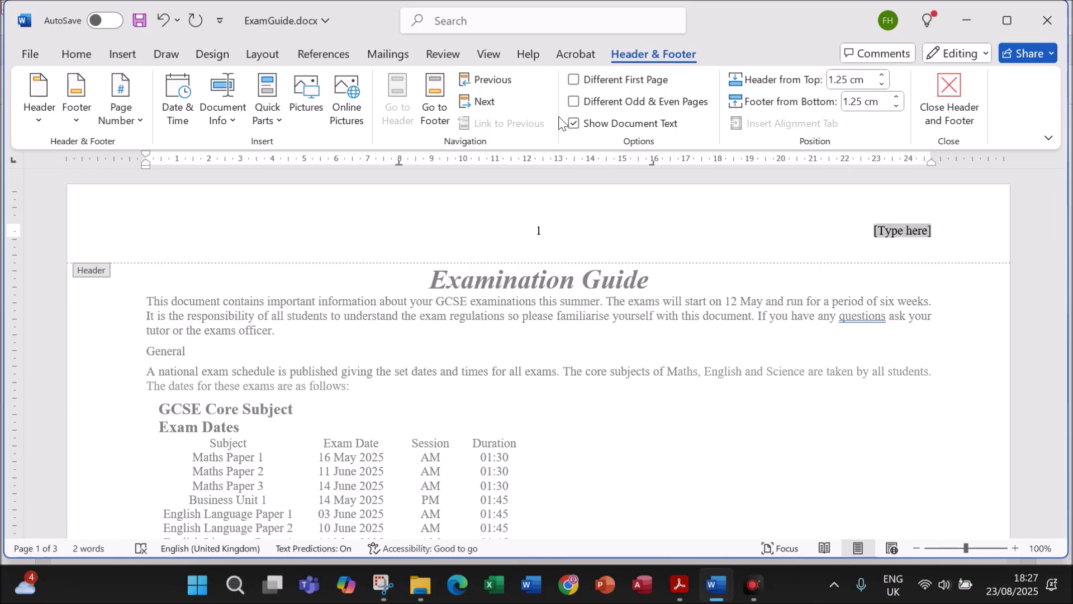
{"action": "key", "text": "Delete"}
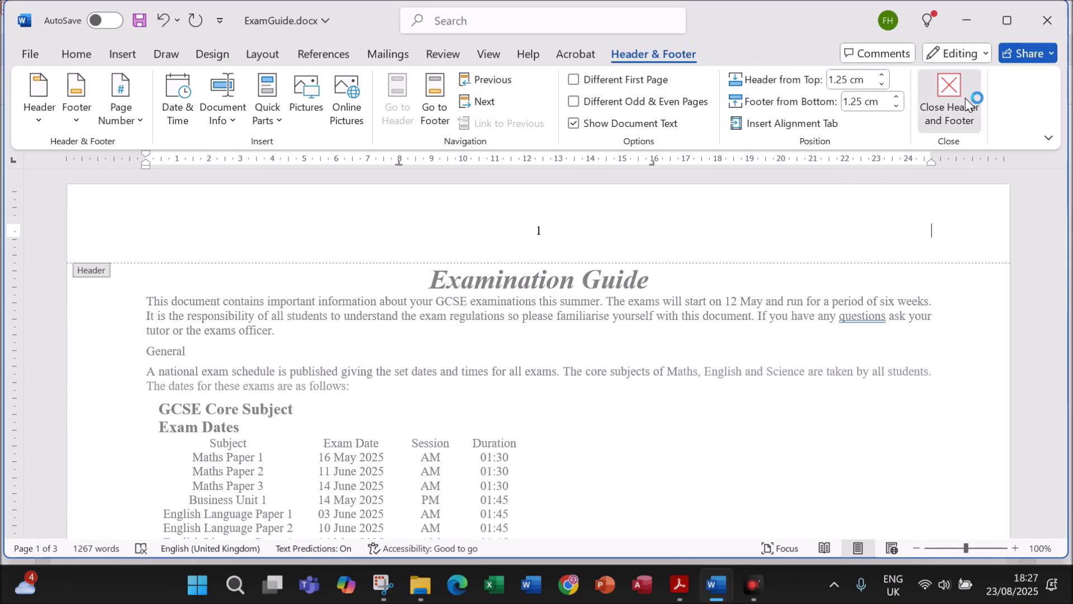
{"action": "left_click", "coordinate": [949, 92]}
- In the exam PDF, select the footer requirement line and then the words 'Produced by'
{"action": "left_click", "coordinate": [680, 585]}
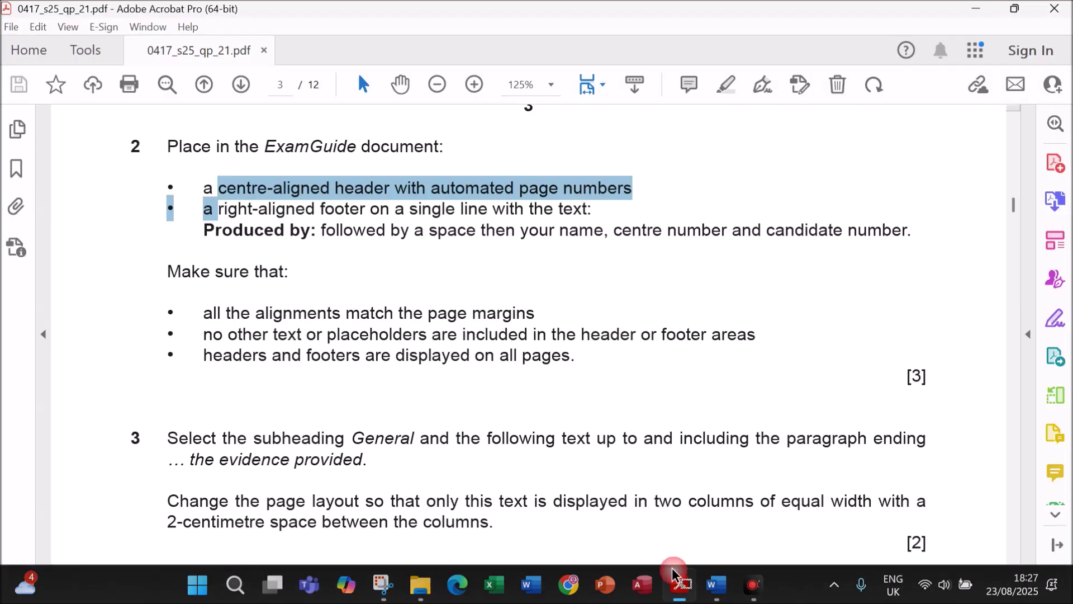
{"action": "left_click", "coordinate": [215, 209]}
{"action": "left_click_drag", "start_coordinate": [212, 208], "coordinate": [592, 210]}
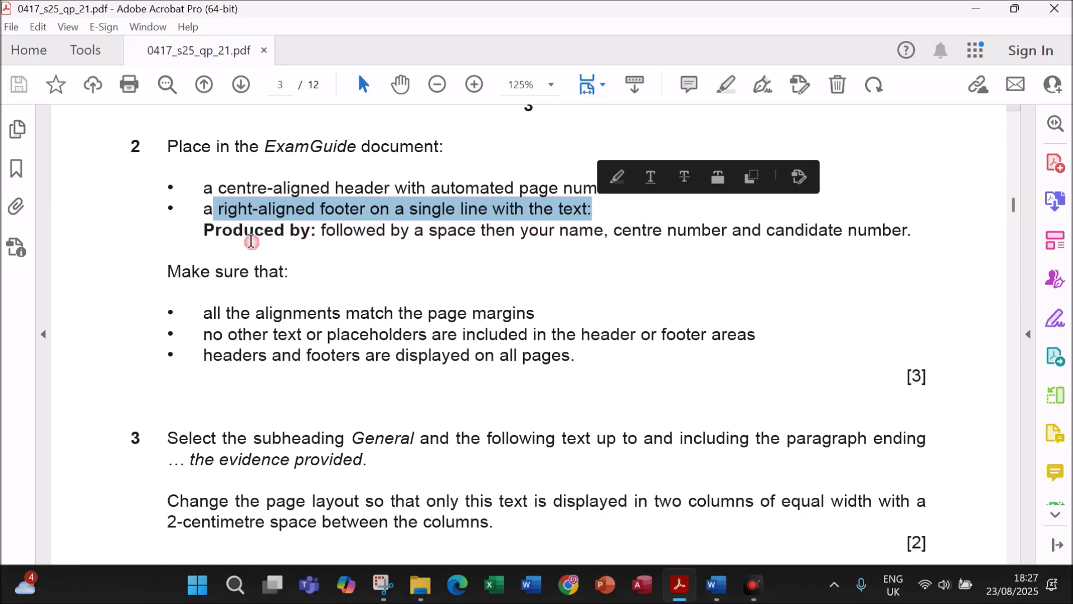
{"action": "left_click_drag", "start_coordinate": [203, 230], "coordinate": [300, 235]}
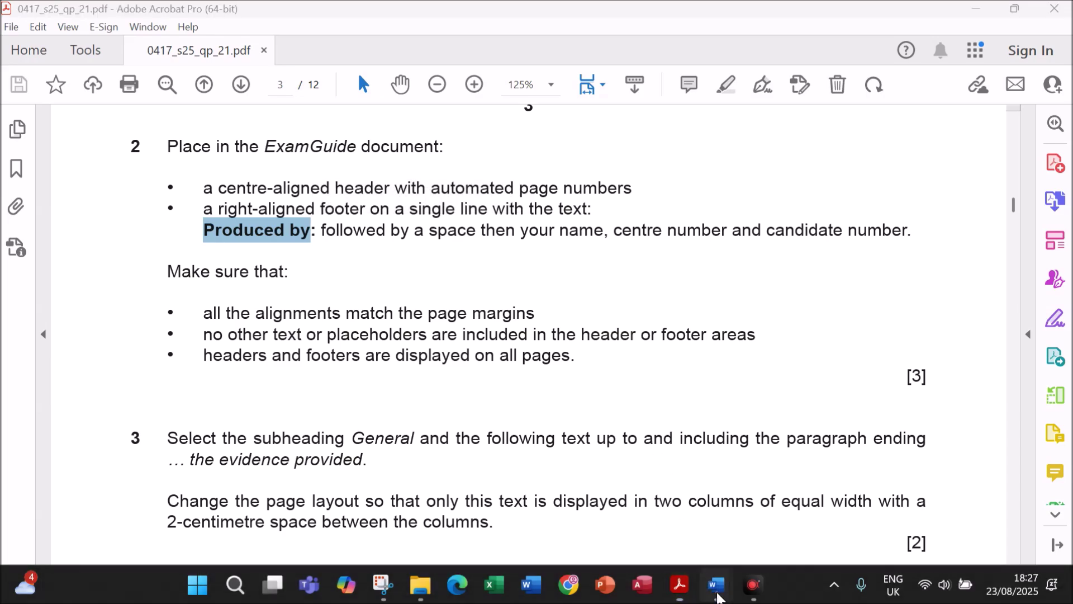
- In ExamGuide, insert a blank three-column footer and delete its left and centre placeholders
{"action": "mouse_move", "coordinate": [716, 584]}
{"action": "left_click", "coordinate": [761, 525]}
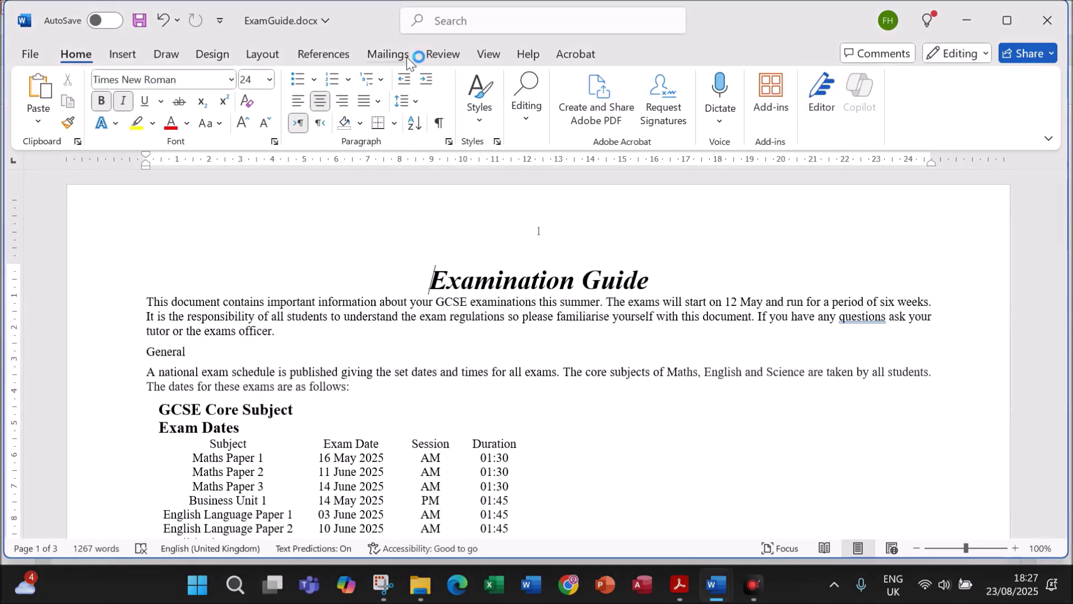
{"action": "left_click", "coordinate": [119, 55]}
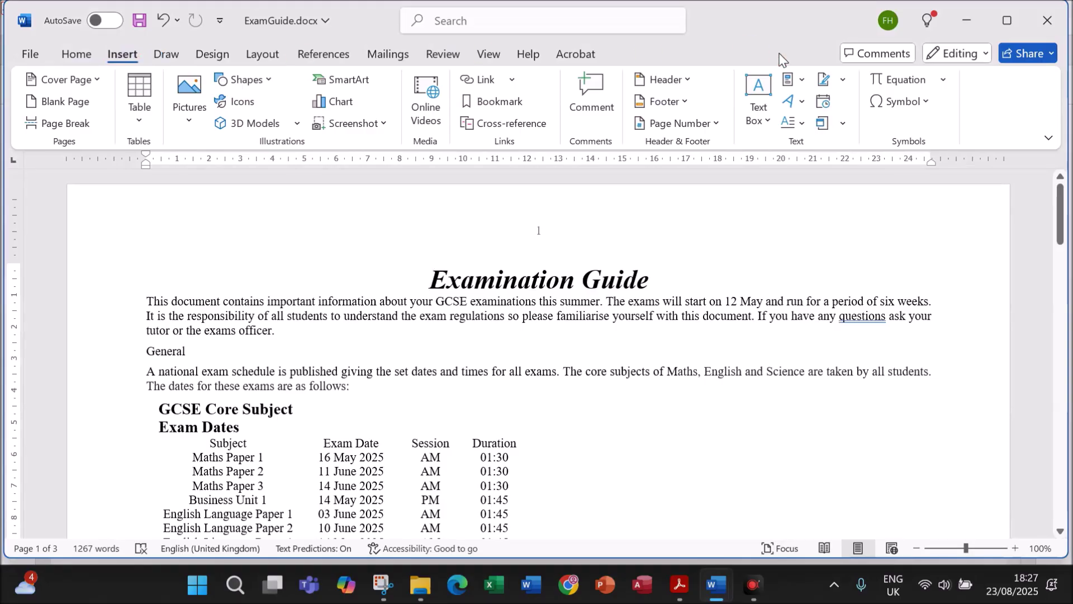
{"action": "left_click", "coordinate": [689, 103]}
{"action": "left_click", "coordinate": [737, 280]}
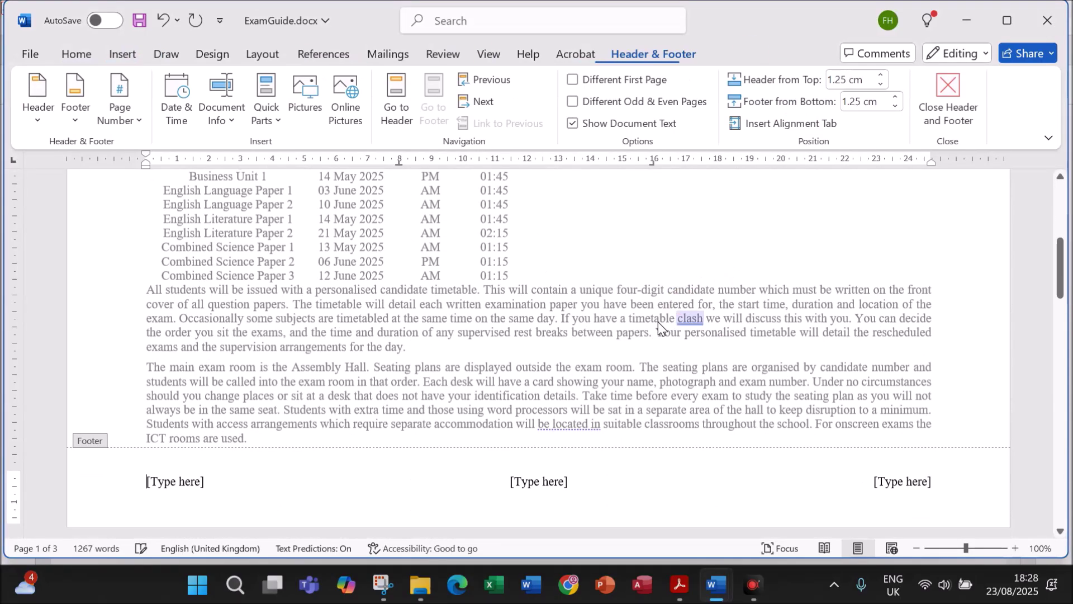
{"action": "left_click", "coordinate": [175, 481]}
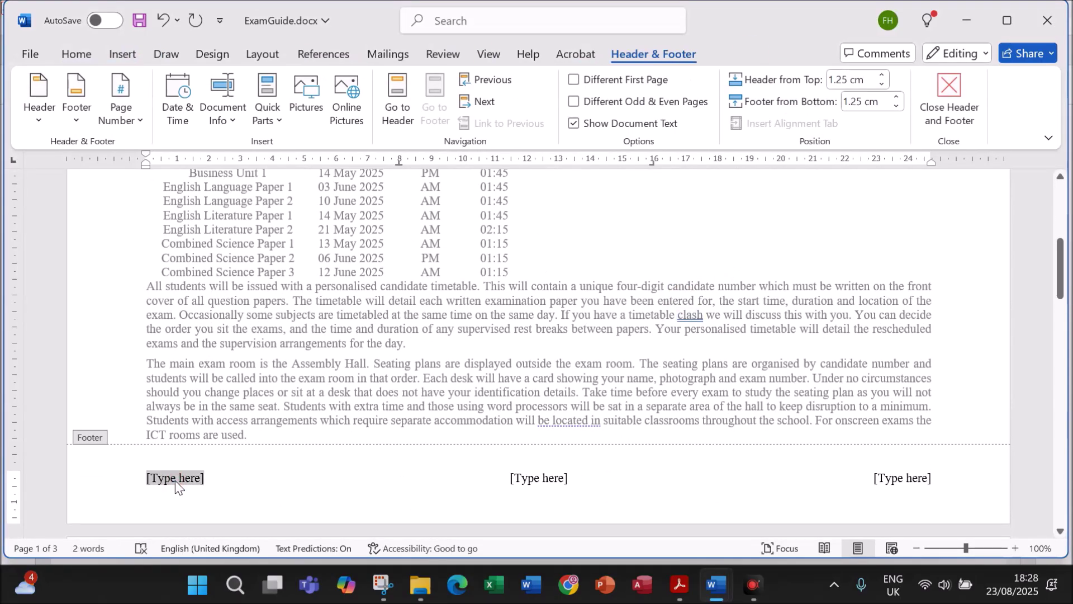
{"action": "key", "text": "Delete"}
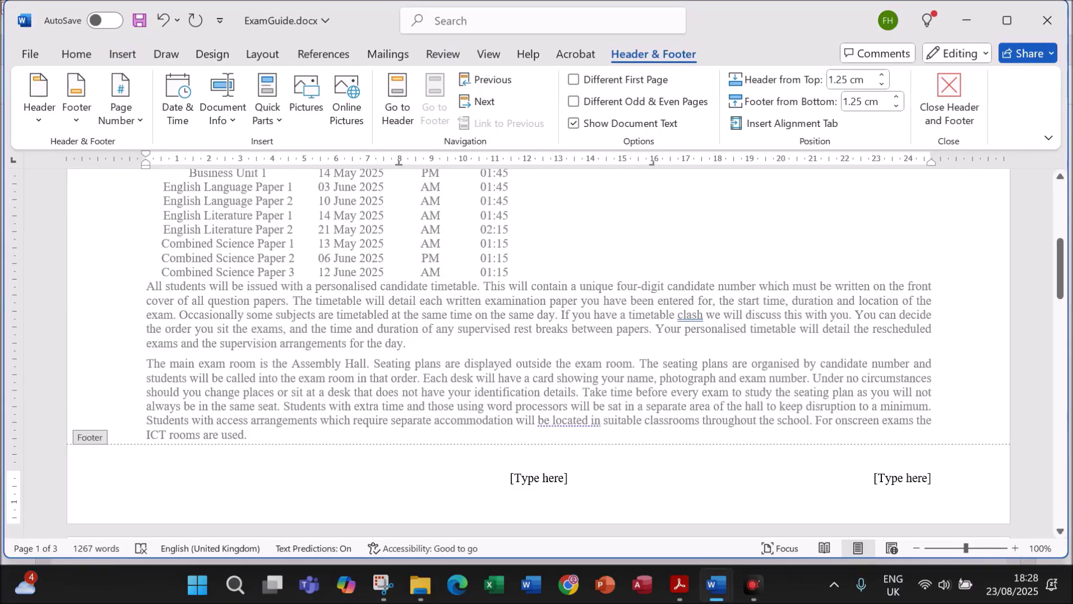
{"action": "key", "text": "Right"}
{"action": "key", "text": "Delete"}
- Type 'Produced by:' with the name, centre number and candidate number in the right footer, then close it
{"action": "left_click", "coordinate": [903, 458]}
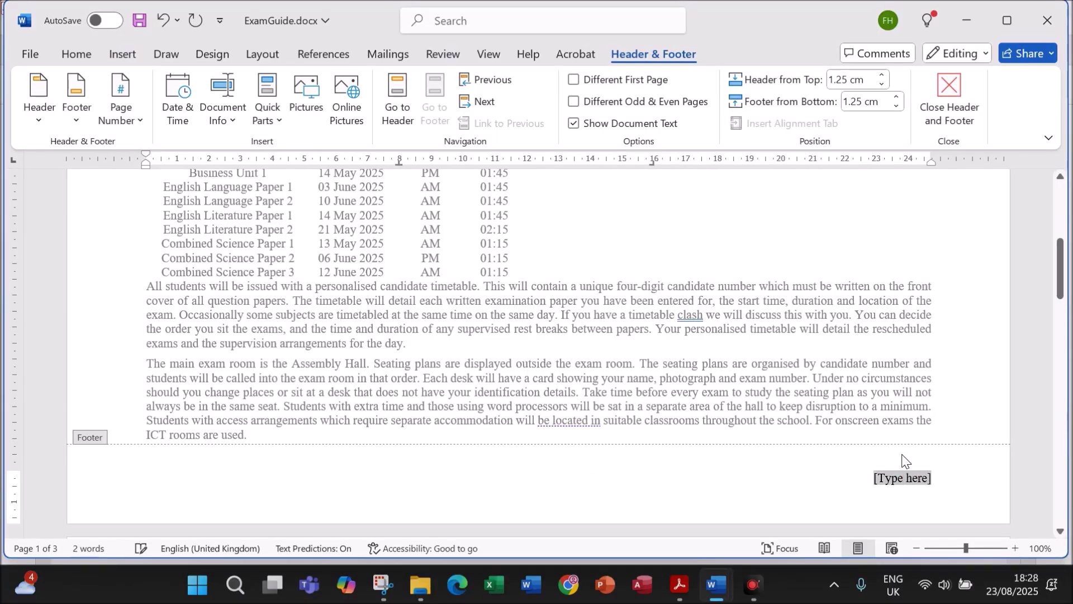
{"action": "type", "text": "Prod"}
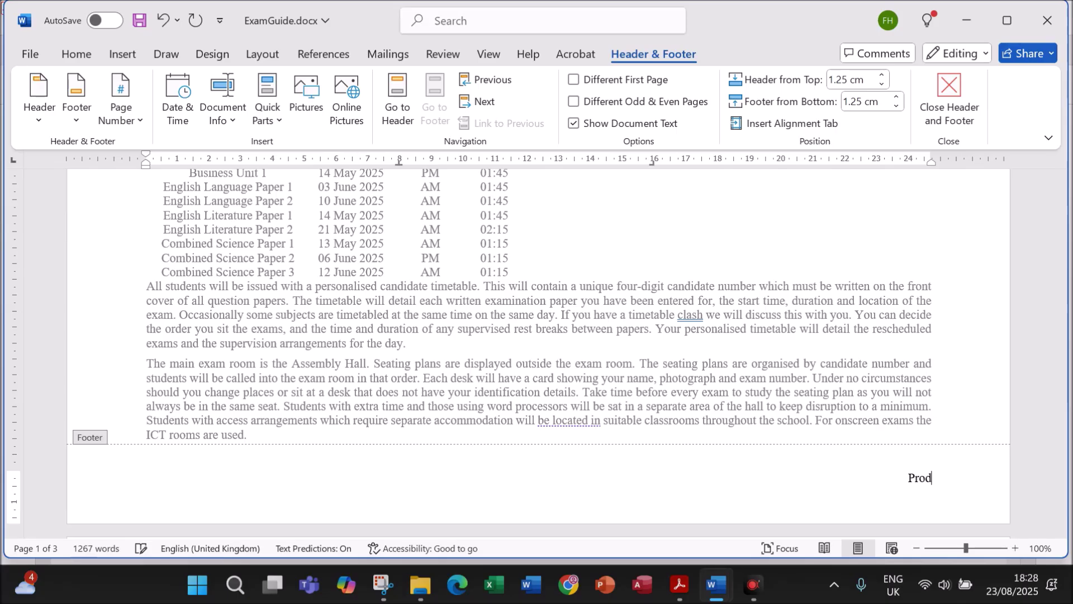
{"action": "type", "text": "uced by: Name"}
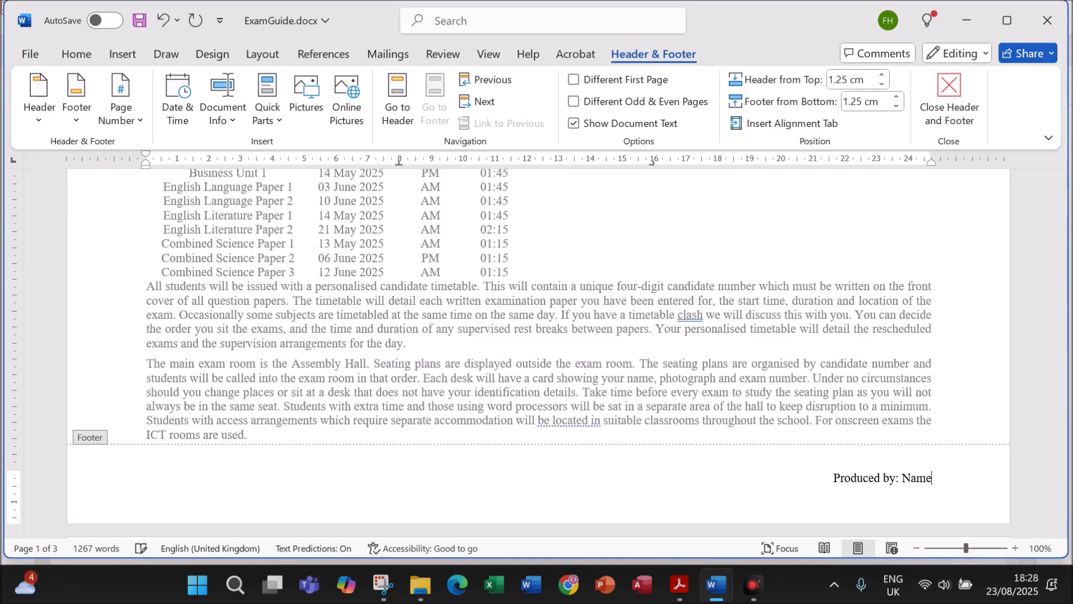
{"action": "type", "text": ",ZZ"}
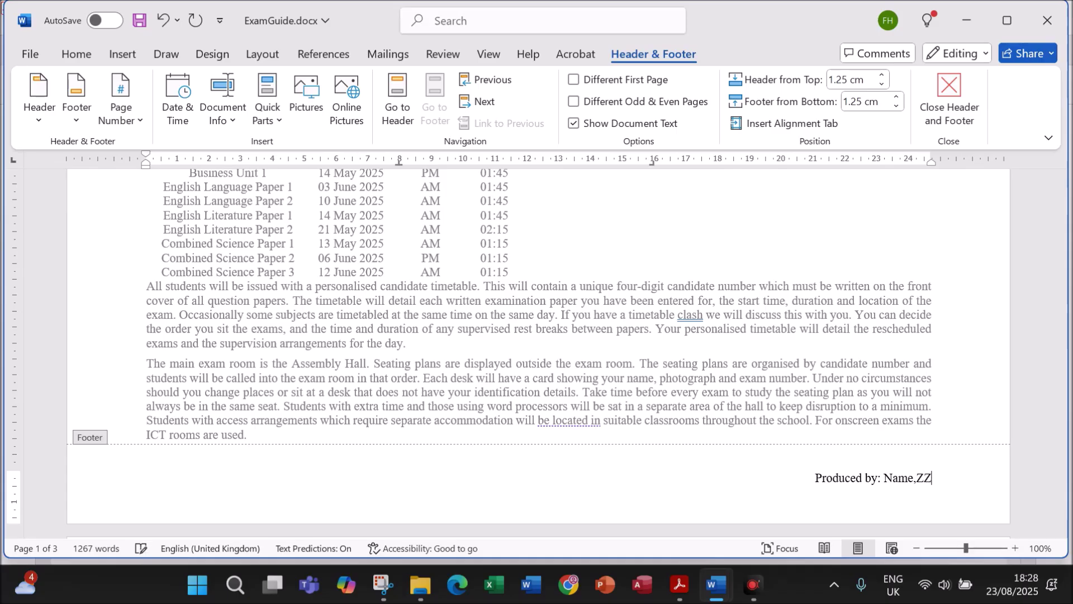
{"action": "type", "text": "123,1234"}
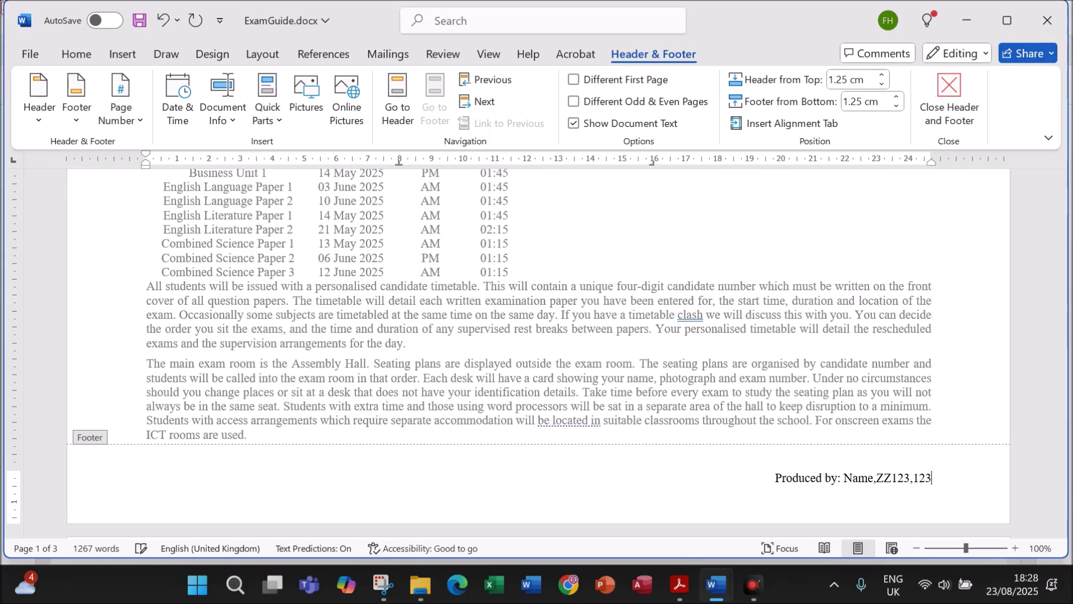
{"action": "left_click", "coordinate": [960, 124]}
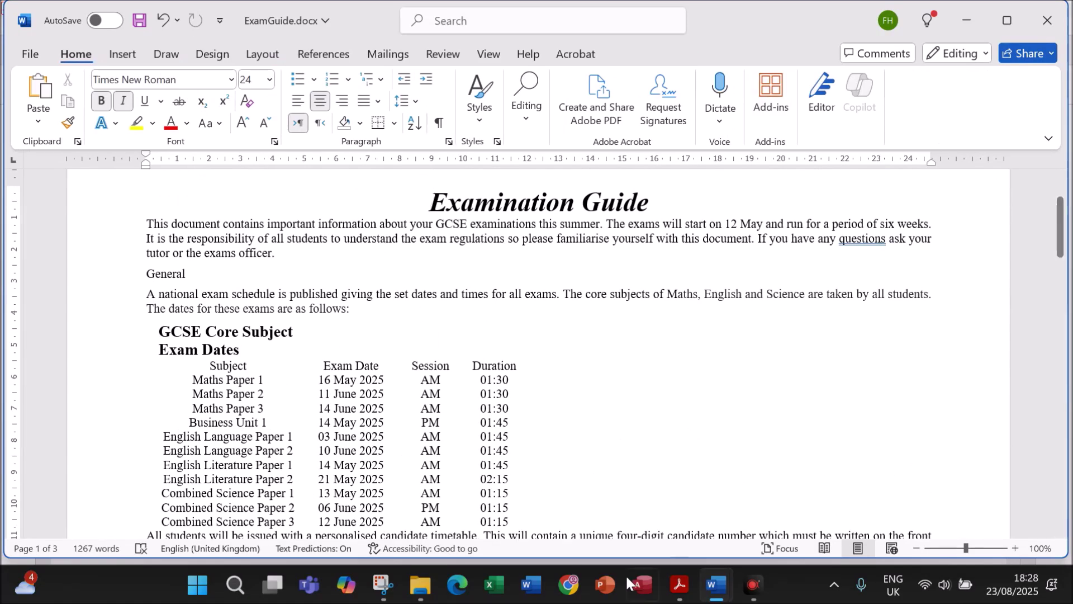
{"action": "left_click", "coordinate": [677, 588]}
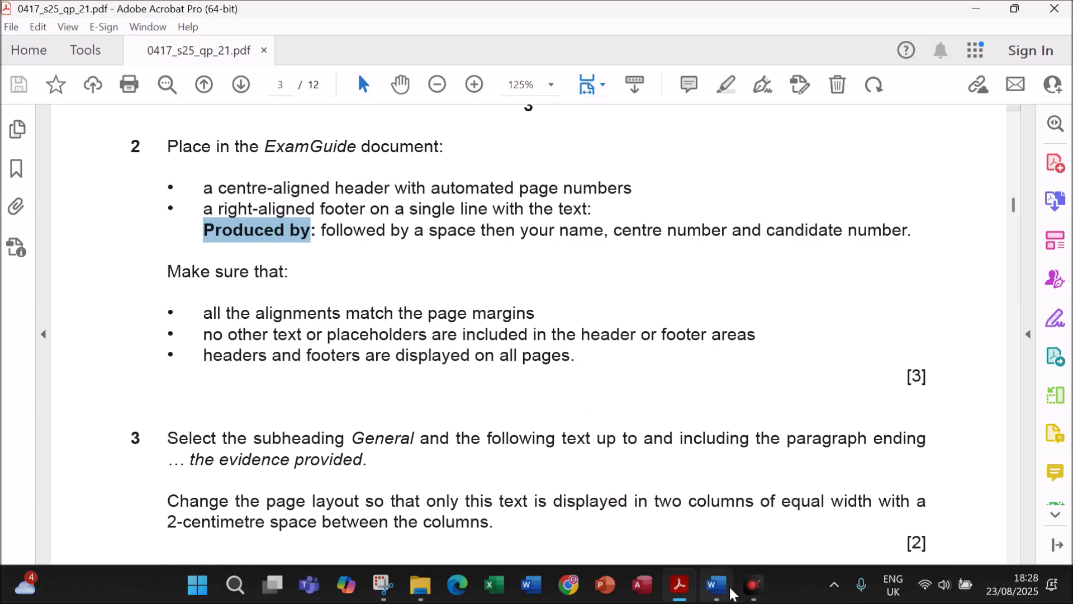
{"action": "mouse_move", "coordinate": [729, 586]}
{"action": "left_click", "coordinate": [798, 492]}
{"action": "scroll", "coordinate": [539, 352], "scroll_direction": "down", "scroll_amount": 10}
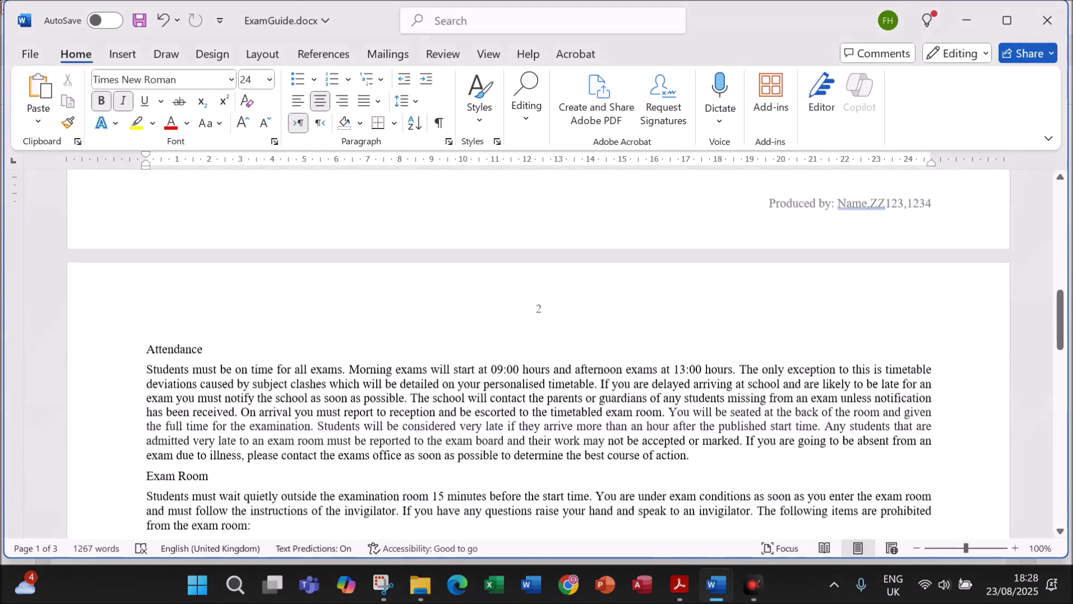
{"action": "scroll", "coordinate": [707, 371], "scroll_direction": "up", "scroll_amount": 5}
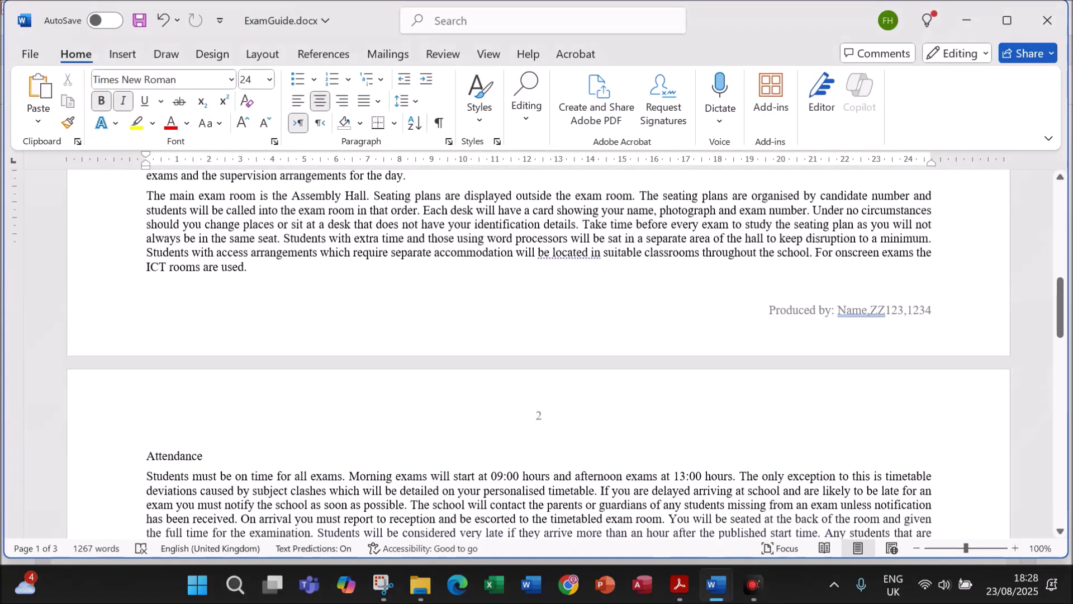
{"action": "scroll", "coordinate": [707, 372], "scroll_direction": "down", "scroll_amount": 15}
{"action": "scroll", "coordinate": [712, 525], "scroll_direction": "up", "scroll_amount": 20}
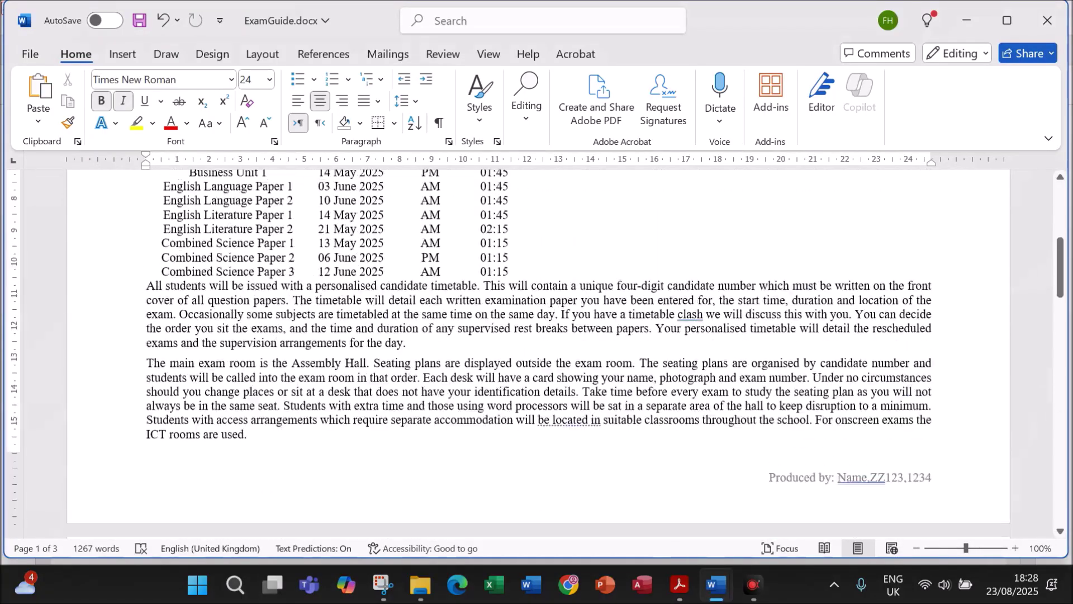
- In the PDF, scroll to question 3, select its range up to 'the evidence provided', and return to ExamGuide
{"action": "left_click", "coordinate": [692, 580]}
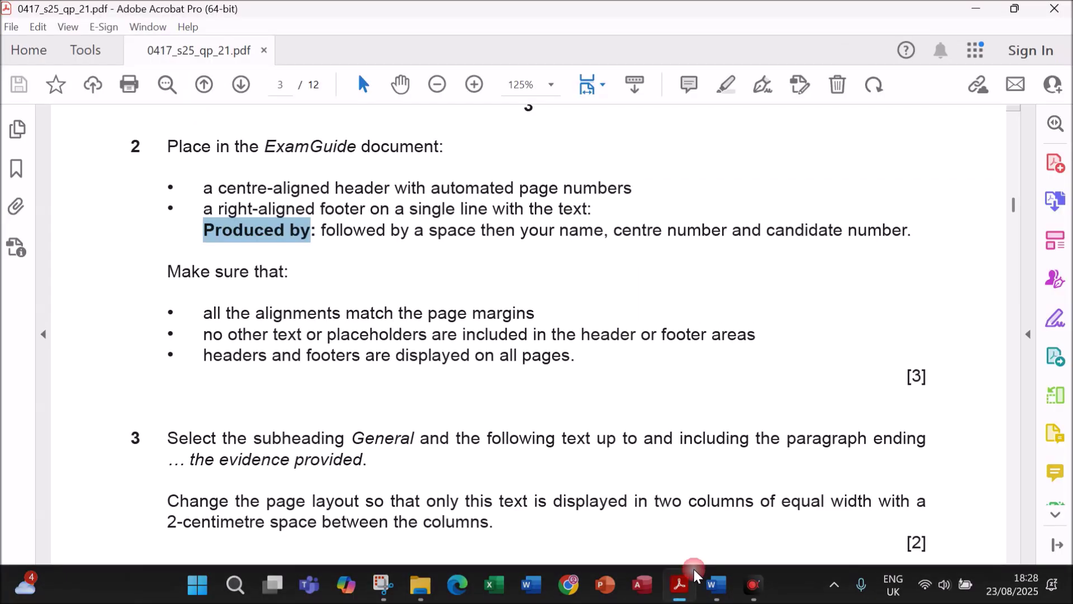
{"action": "scroll", "coordinate": [566, 403], "scroll_direction": "down", "scroll_amount": 2}
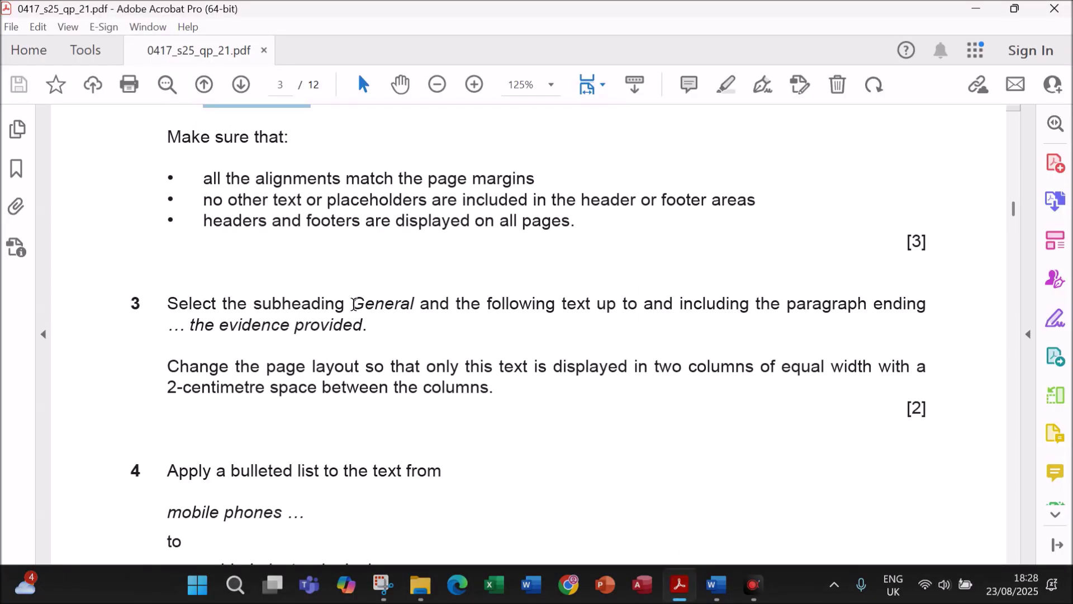
{"action": "left_click_drag", "start_coordinate": [356, 303], "coordinate": [916, 305]}
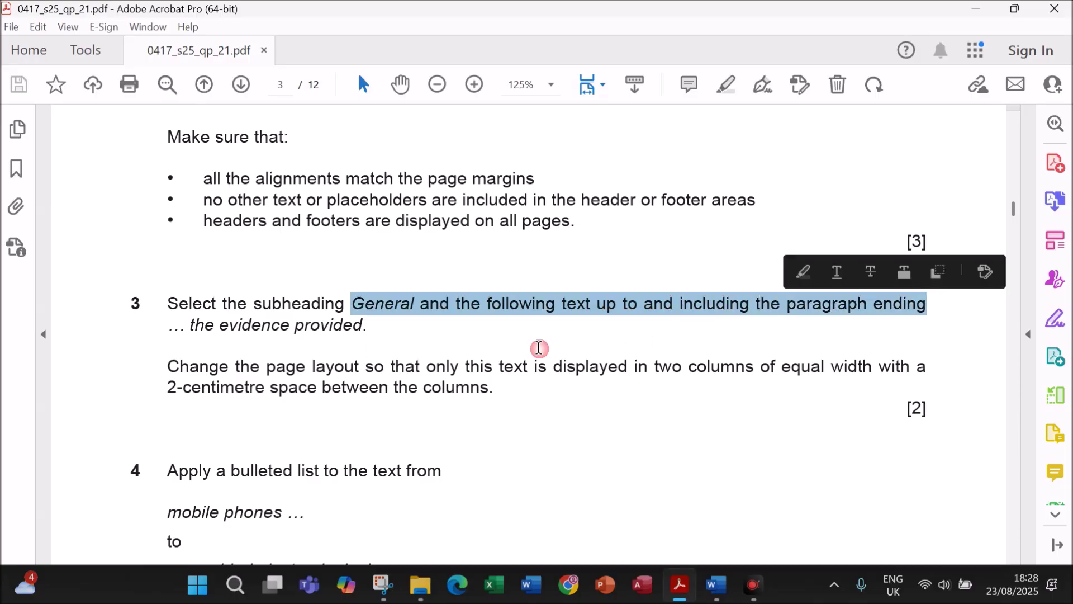
{"action": "left_click", "coordinate": [334, 329]}
{"action": "left_click_drag", "start_coordinate": [194, 324], "coordinate": [329, 320]}
{"action": "key", "text": "ctrl+c"}
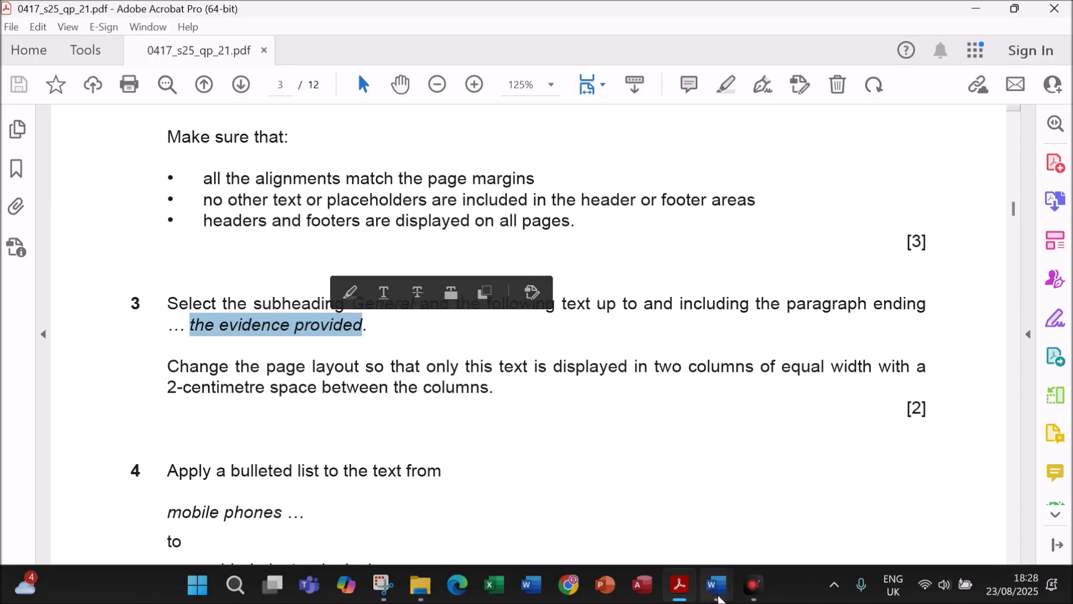
{"action": "mouse_move", "coordinate": [716, 584]}
{"action": "left_click", "coordinate": [794, 504]}
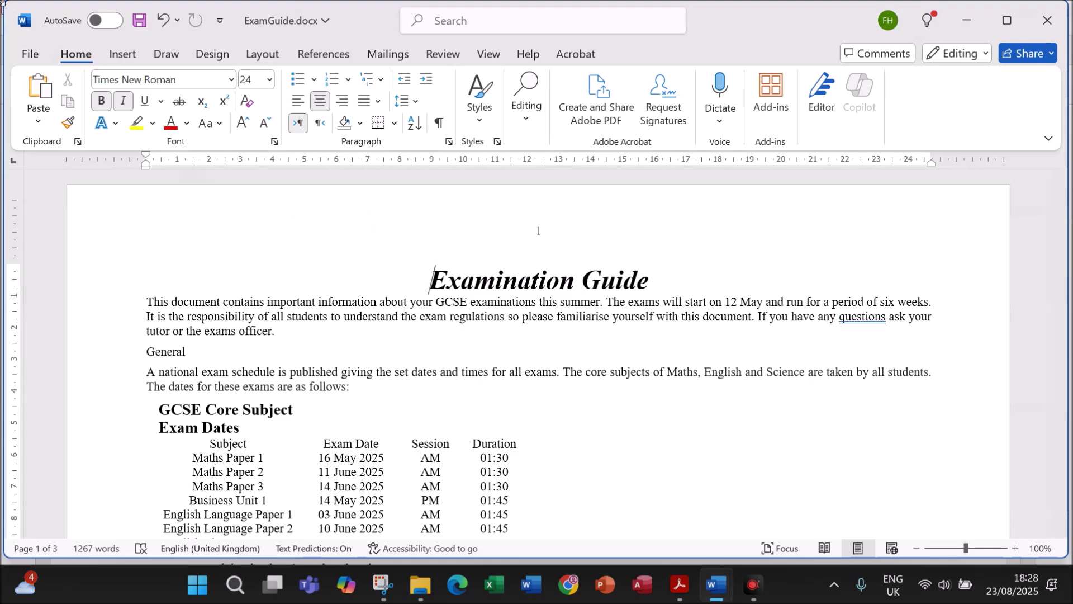
- Find 'the evidence provided' in the Navigation pane and anchor the selection at the end of that paragraph
{"action": "left_click", "coordinate": [530, 84]}
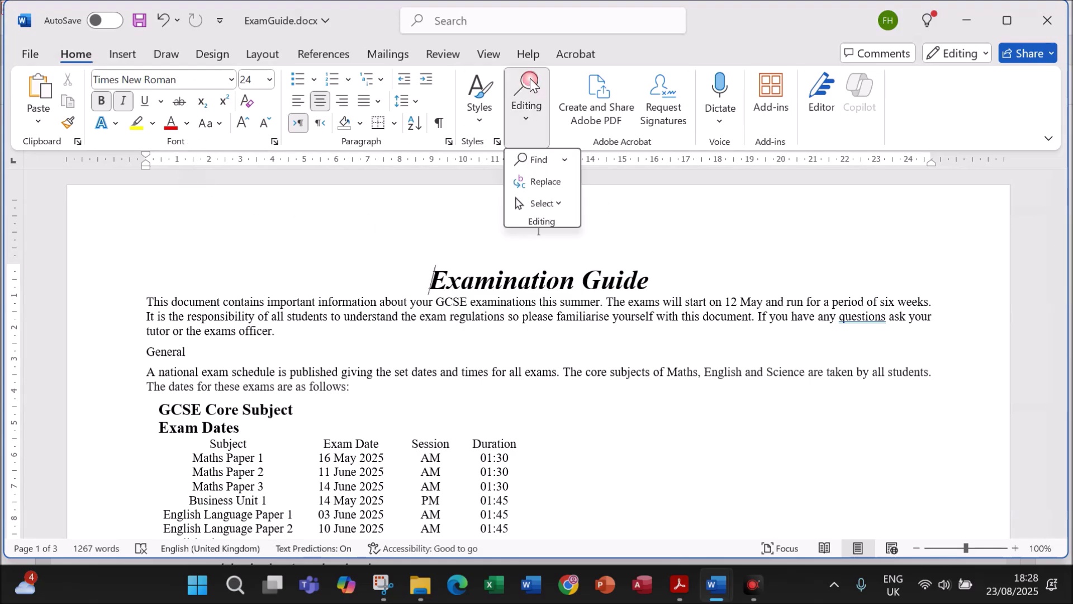
{"action": "left_click", "coordinate": [540, 167]}
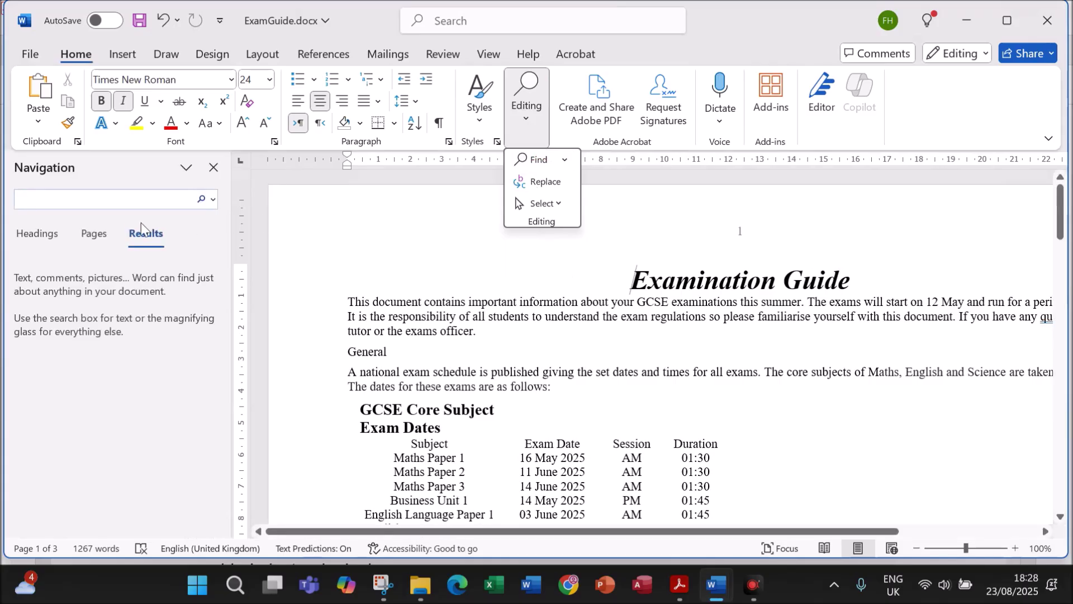
{"action": "key", "text": "ctrl+v"}
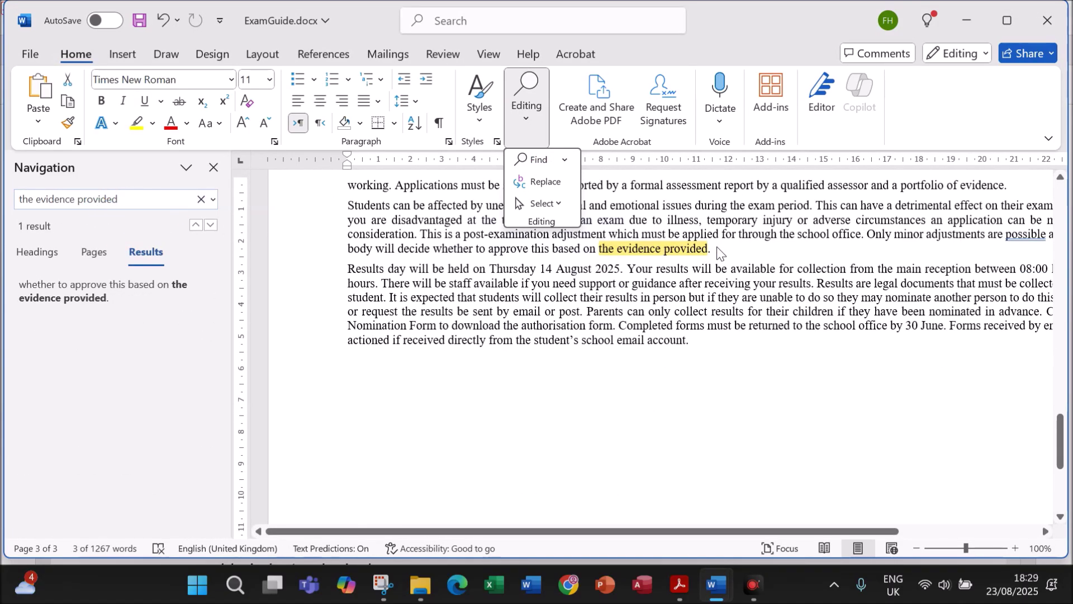
{"action": "left_click", "coordinate": [714, 249]}
{"action": "key", "text": "ctrl+shift+Left"}
{"action": "key", "text": "ctrl+shift+Left"}
{"action": "key", "text": "ctrl+shift+Left"}
{"action": "key", "text": "ctrl+shift+Left"}
{"action": "key", "text": "ctrl+shift+Left"}
{"action": "key", "text": "ctrl+shift+Left"}
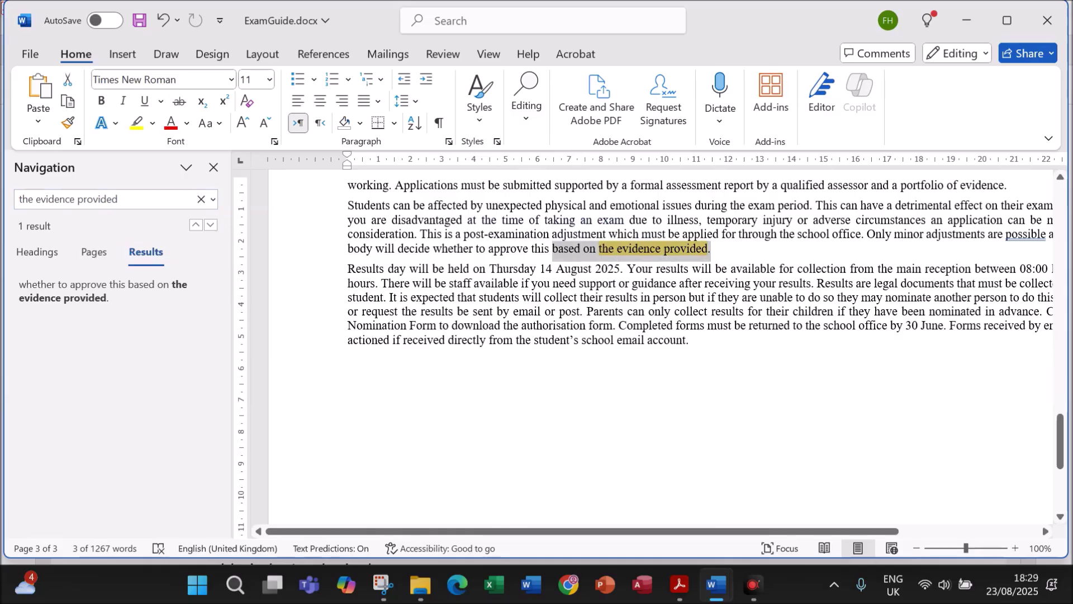
{"action": "key", "text": "ctrl+shift+Left"}
- Select from the General subheading through the end of 'the evidence provided.'
{"action": "left_click", "coordinate": [213, 168]}
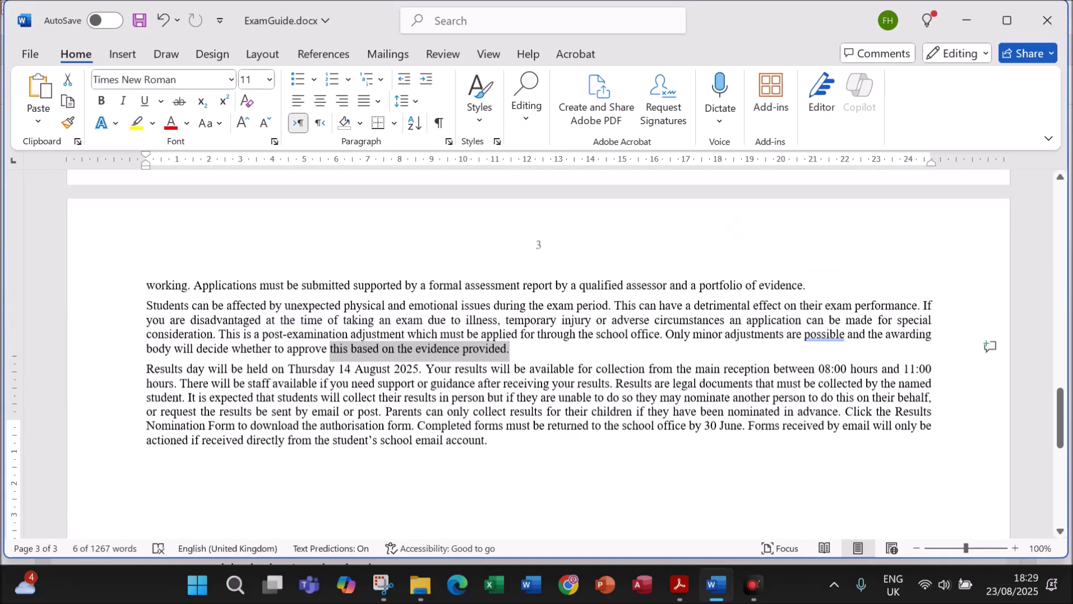
{"action": "scroll", "coordinate": [532, 404], "scroll_direction": "up", "scroll_amount": 20}
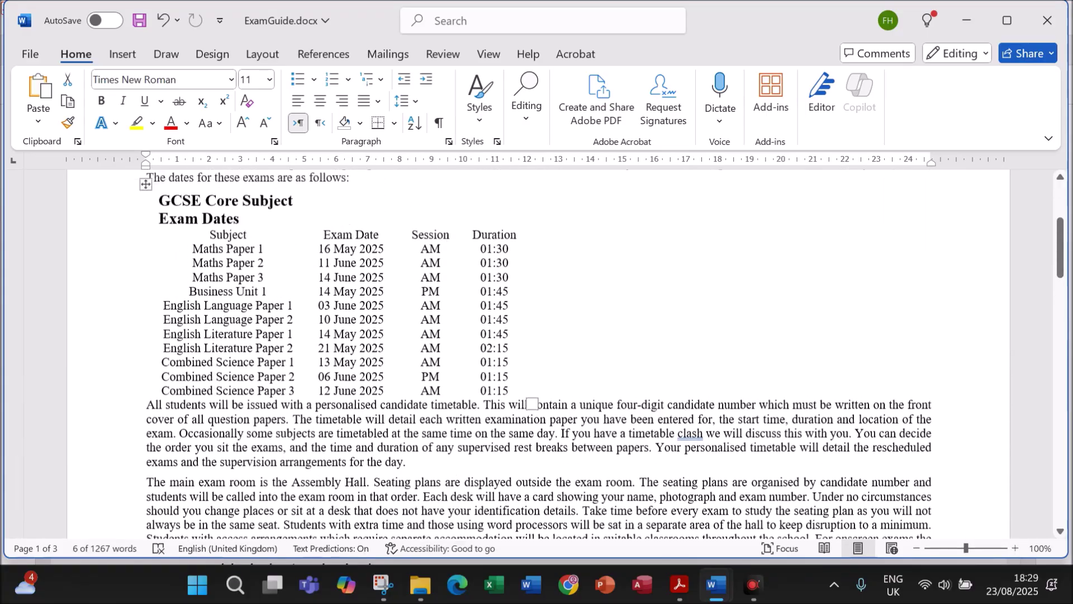
{"action": "scroll", "coordinate": [532, 404], "scroll_direction": "up", "scroll_amount": 4}
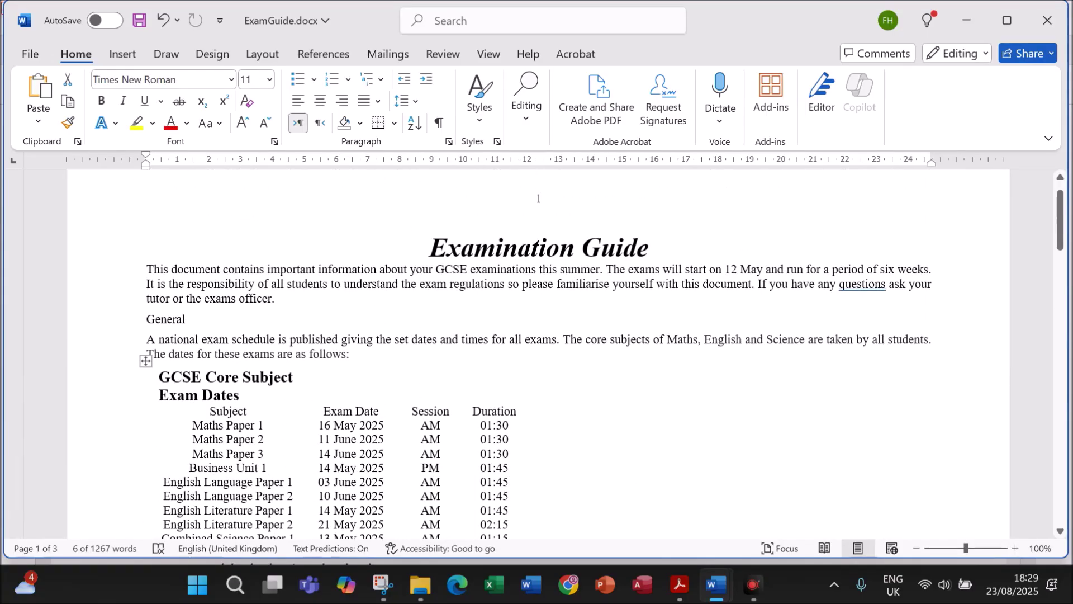
{"action": "key", "text": "ctrl+shift+Down"}
{"action": "key", "text": "ctrl+shift+Down"}
{"action": "key", "text": "ctrl+shift+Down"}
{"action": "key", "text": "ctrl+shift+Down"}
{"action": "key", "text": "ctrl+shift+Down"}
{"action": "key", "text": "ctrl+shift+Down"}
{"action": "key", "text": "ctrl+shift+Down"}
{"action": "key", "text": "ctrl+shift+Down"}
{"action": "key", "text": "ctrl+shift+Down"}
{"action": "key", "text": "ctrl+shift+Down"}
{"action": "key", "text": "ctrl+shift+Down"}
{"action": "key", "text": "ctrl+shift+Down"}
{"action": "key", "text": "ctrl+shift+Down"}
{"action": "key", "text": "ctrl+shift+Down"}
{"action": "key", "text": "ctrl+shift+Down"}
{"action": "key", "text": "ctrl+shift+Down"}
{"action": "key", "text": "ctrl+shift+Down"}
{"action": "key", "text": "ctrl+shift+Down"}
{"action": "key", "text": "ctrl+shift+Down"}
{"action": "key", "text": "ctrl+shift+Down"}
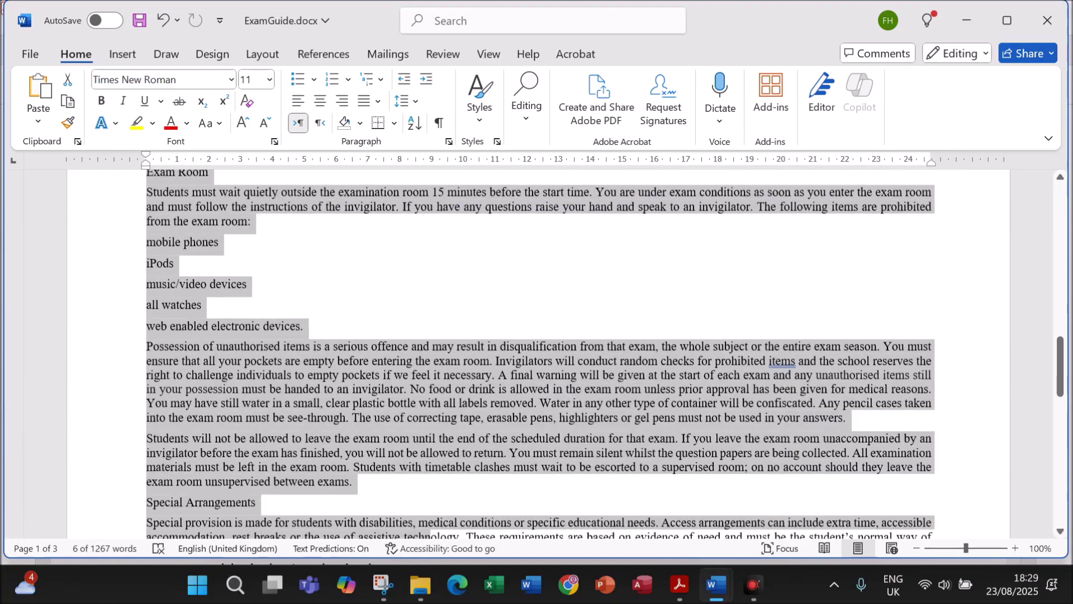
{"action": "key", "text": "ctrl+shift+Down"}
{"action": "key", "text": "ctrl+shift+Down"}
{"action": "key", "text": "ctrl+shift+Down"}
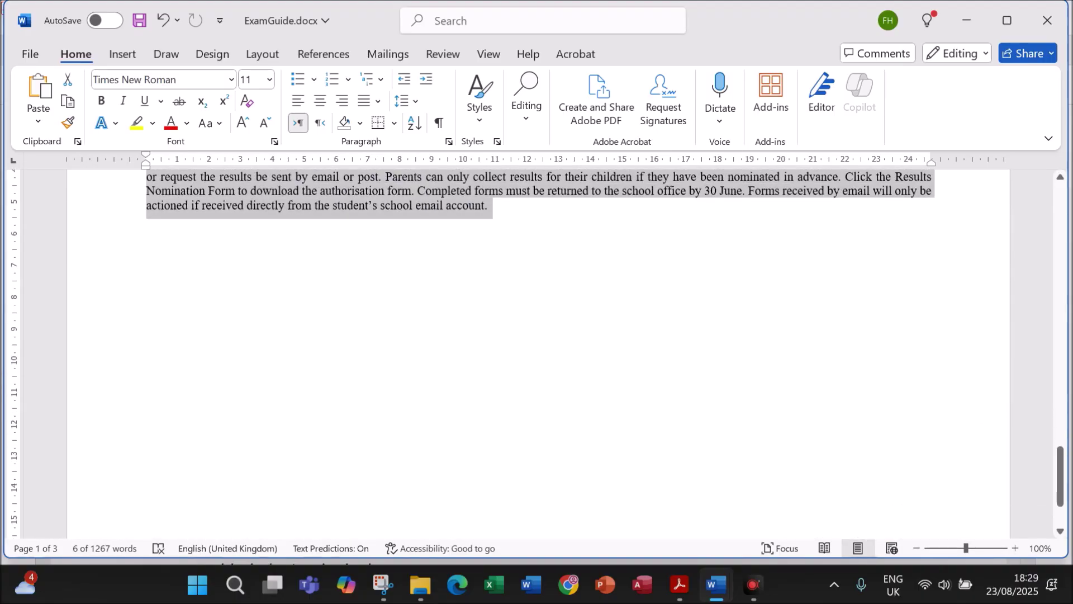
{"action": "key", "text": "shift+Up"}
{"action": "key", "text": "shift+Up"}
{"action": "key", "text": "shift+Up"}
{"action": "key", "text": "shift+Up"}
{"action": "key", "text": "shift+Up"}
{"action": "key", "text": "shift+Up"}
{"action": "key", "text": "shift+Up"}
{"action": "key", "text": "shift+Up"}
{"action": "key", "text": "shift+Up"}
{"action": "key", "text": "shift+Up"}
{"action": "scroll", "coordinate": [515, 491], "scroll_direction": "up", "scroll_amount": 6}
{"action": "left_click", "coordinate": [516, 491], "text": "shift"}
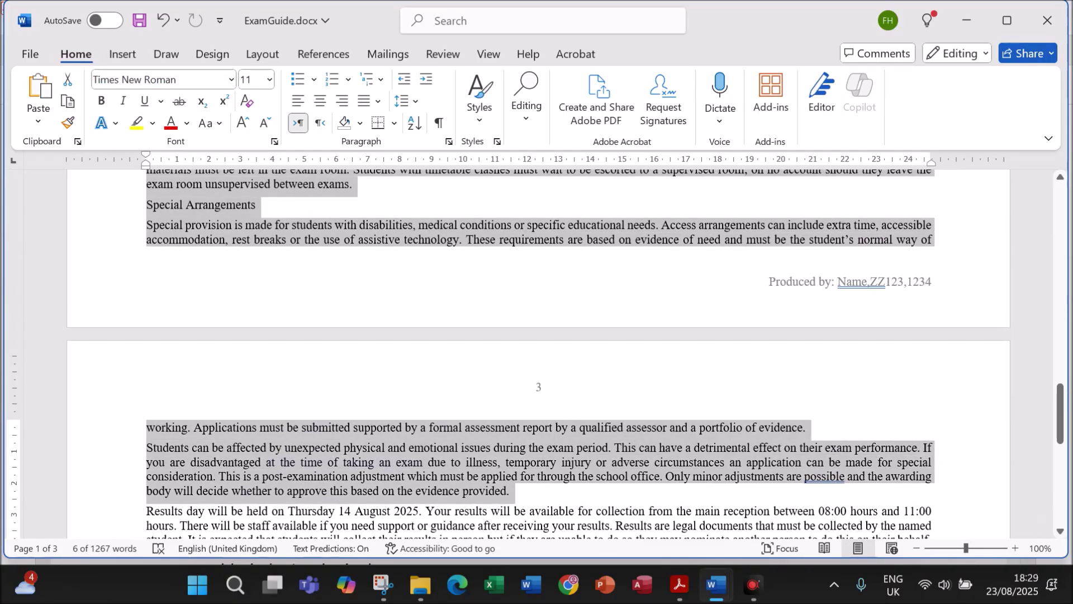
- Reread question 3's two-column, 2 cm spacing requirement in Acrobat, then bring ExamGuide back to the front
{"action": "left_click", "coordinate": [680, 585]}
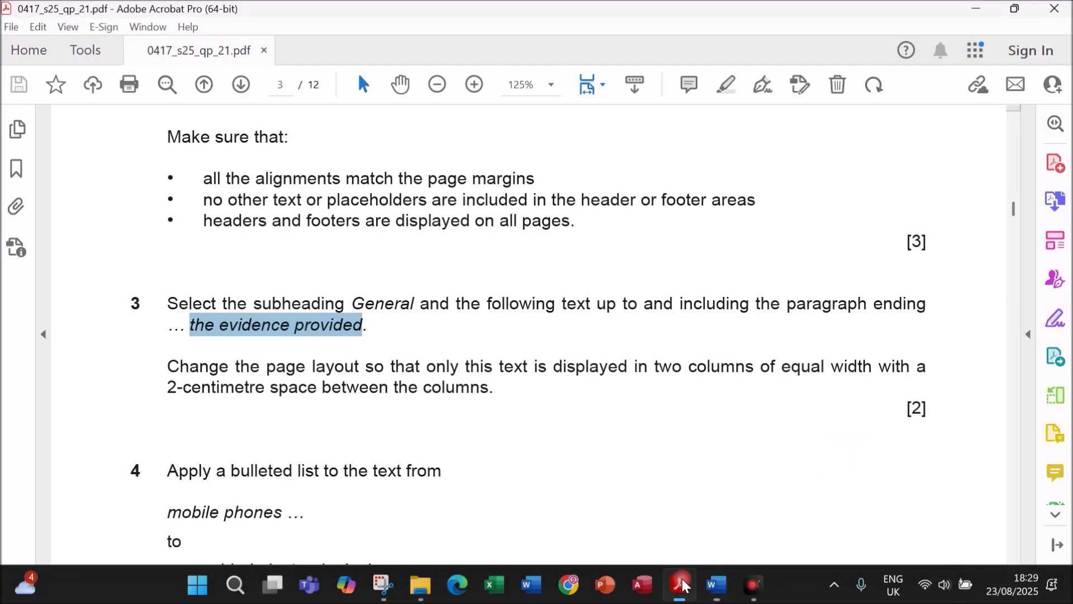
{"action": "left_click_drag", "start_coordinate": [277, 363], "coordinate": [615, 378]}
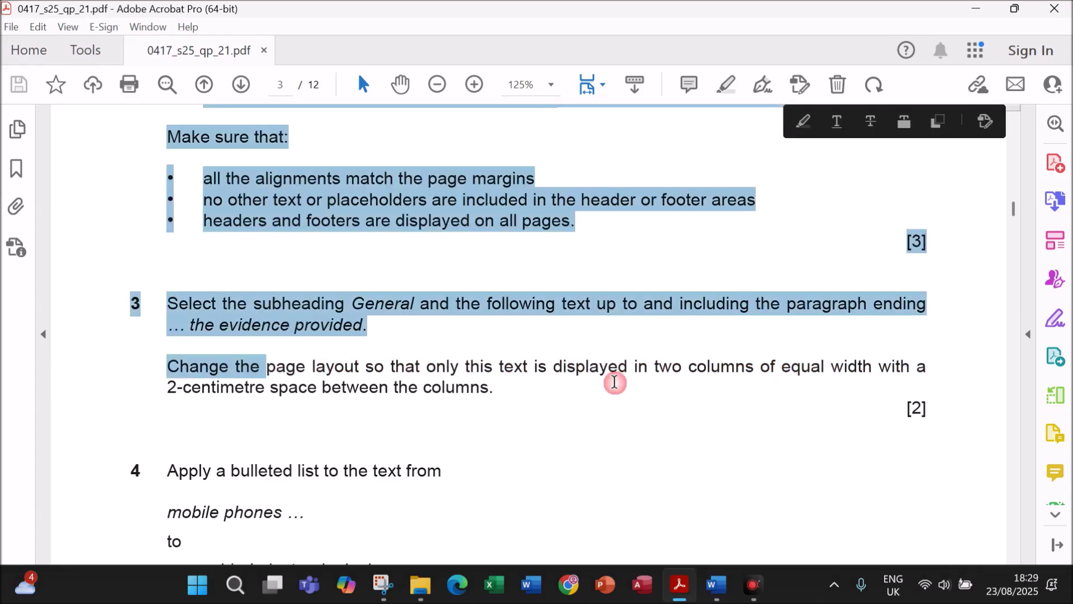
{"action": "left_click", "coordinate": [452, 438]}
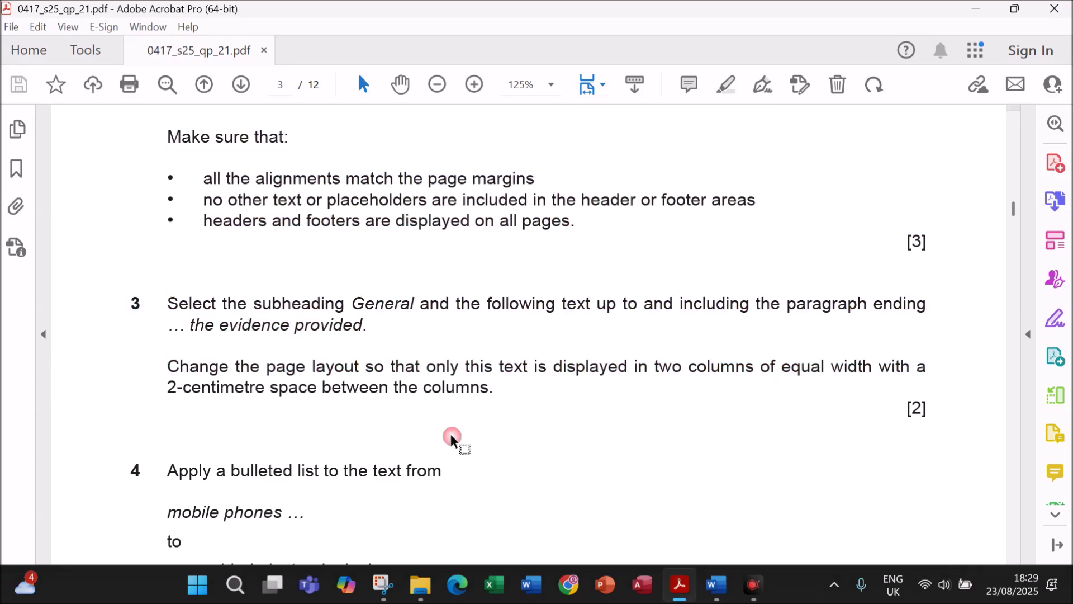
{"action": "left_click", "coordinate": [716, 584]}
{"action": "left_click", "coordinate": [763, 539]}
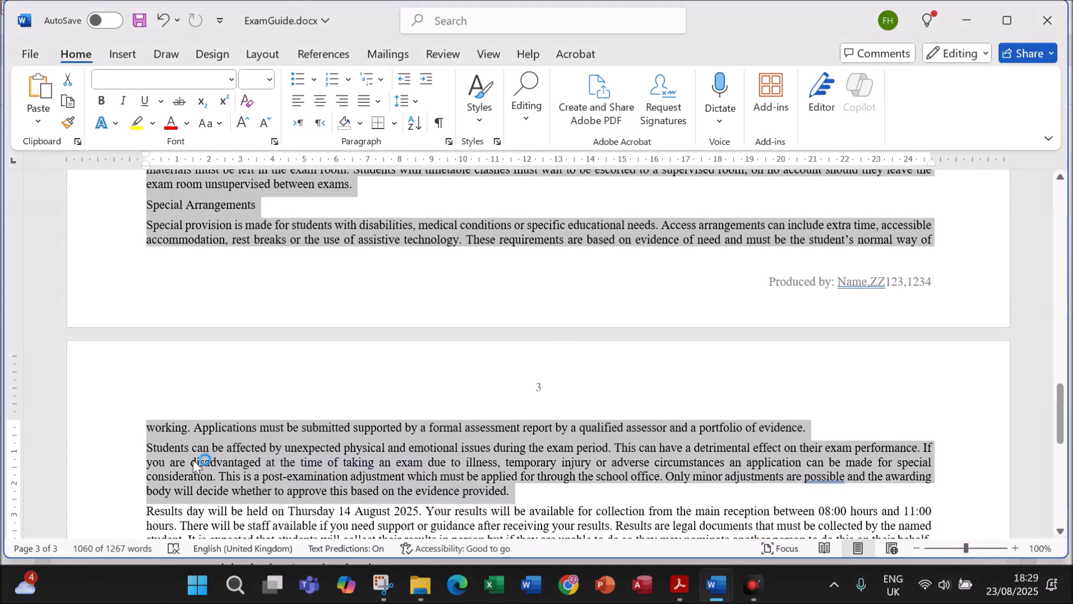
- Lay out the selected General text in two equal columns with 2 cm spacing, then return to Acrobat
{"action": "left_click", "coordinate": [262, 54]}
{"action": "left_click", "coordinate": [163, 96]}
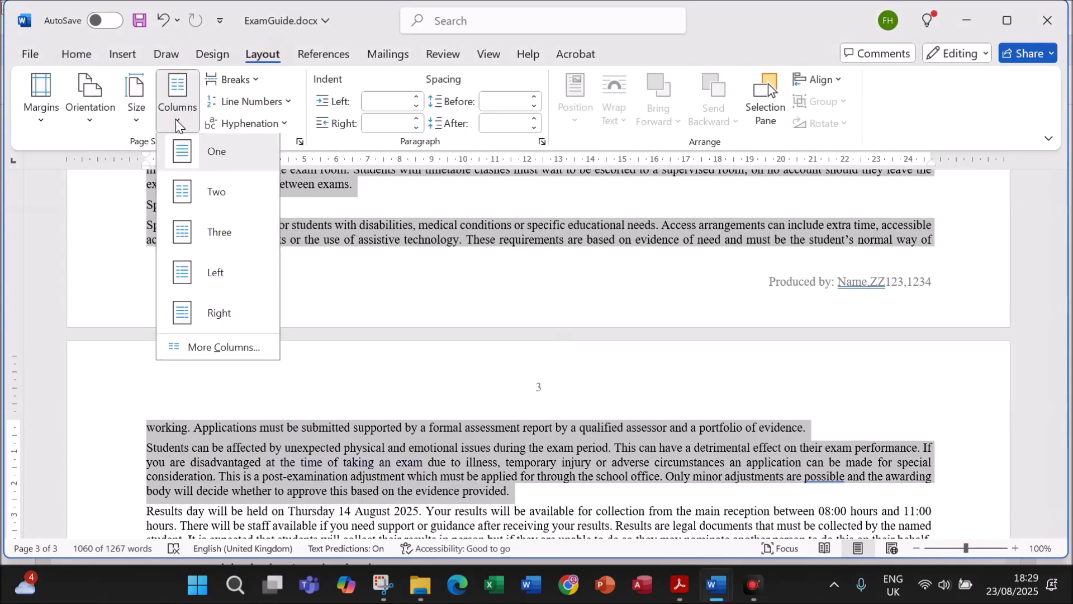
{"action": "left_click", "coordinate": [205, 351]}
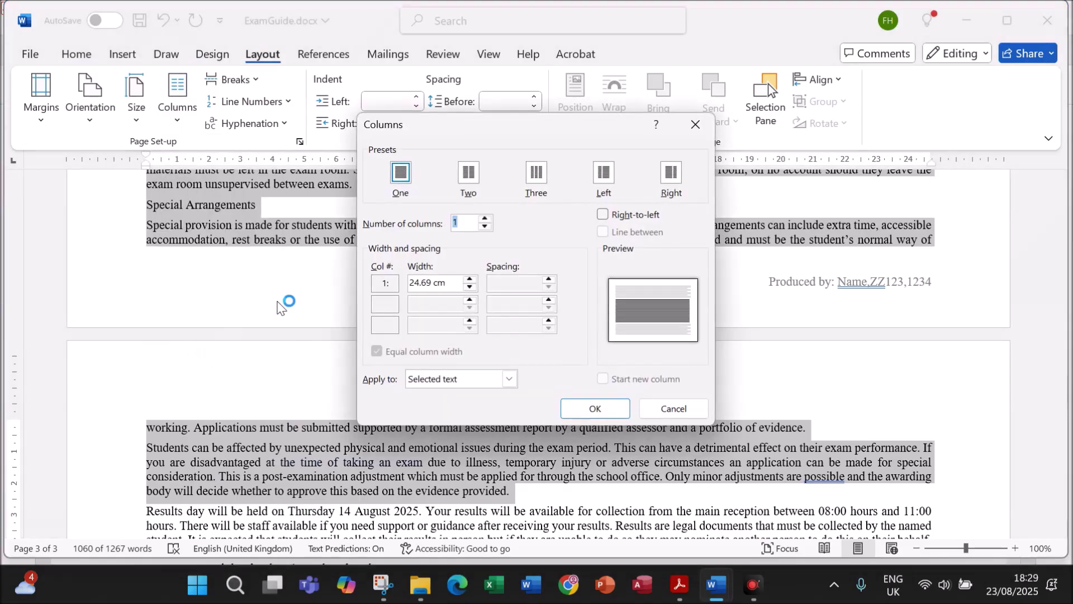
{"action": "left_click", "coordinate": [468, 174]}
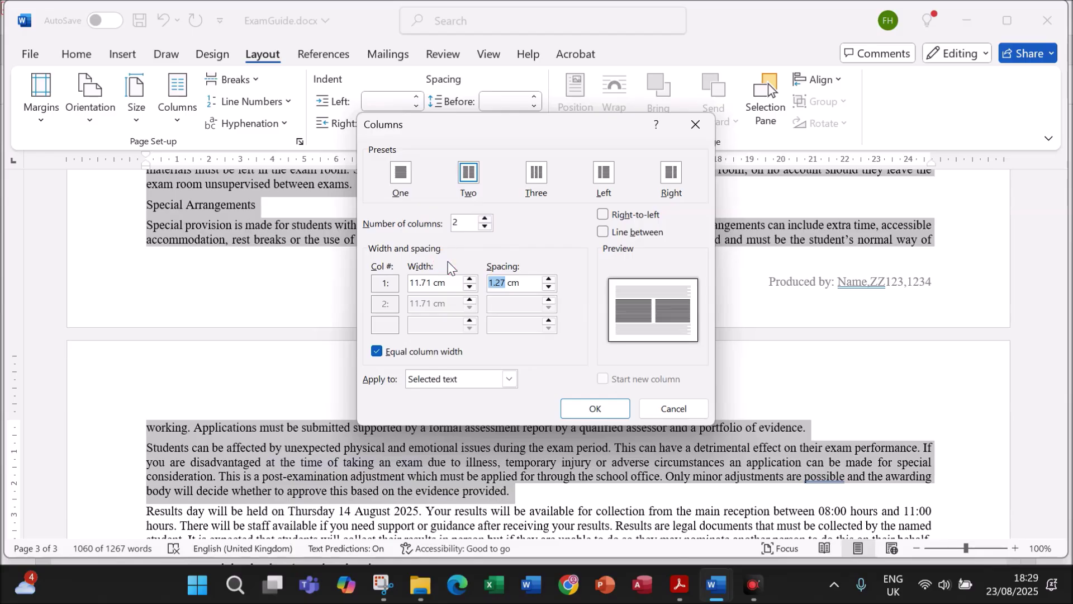
{"action": "type", "text": "2"}
{"action": "left_click", "coordinate": [581, 408]}
{"action": "scroll", "coordinate": [608, 423], "scroll_direction": "up", "scroll_amount": 15}
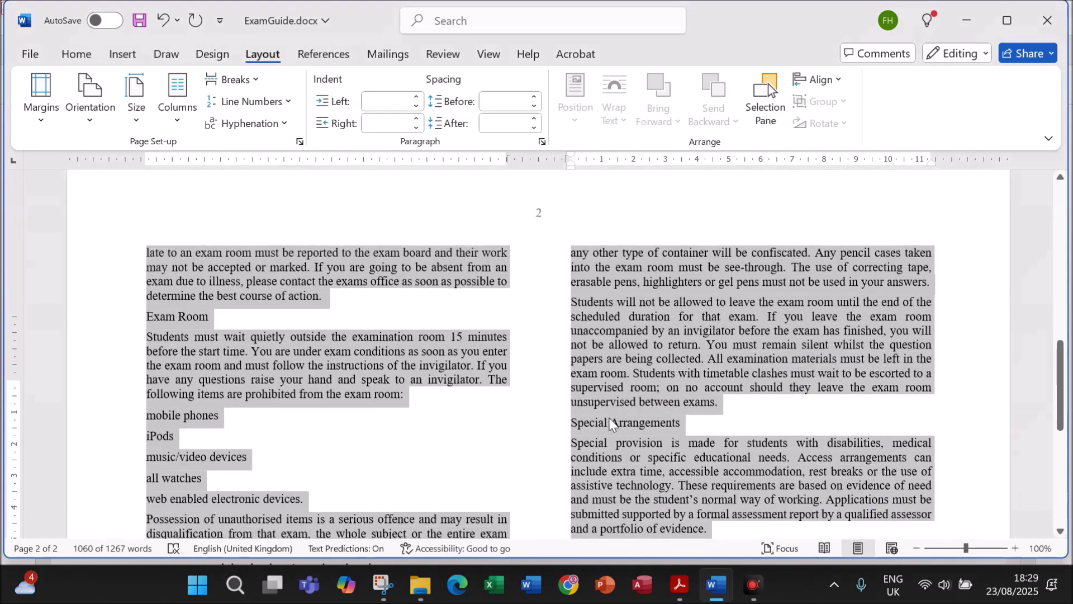
{"action": "scroll", "coordinate": [608, 423], "scroll_direction": "up", "scroll_amount": 1}
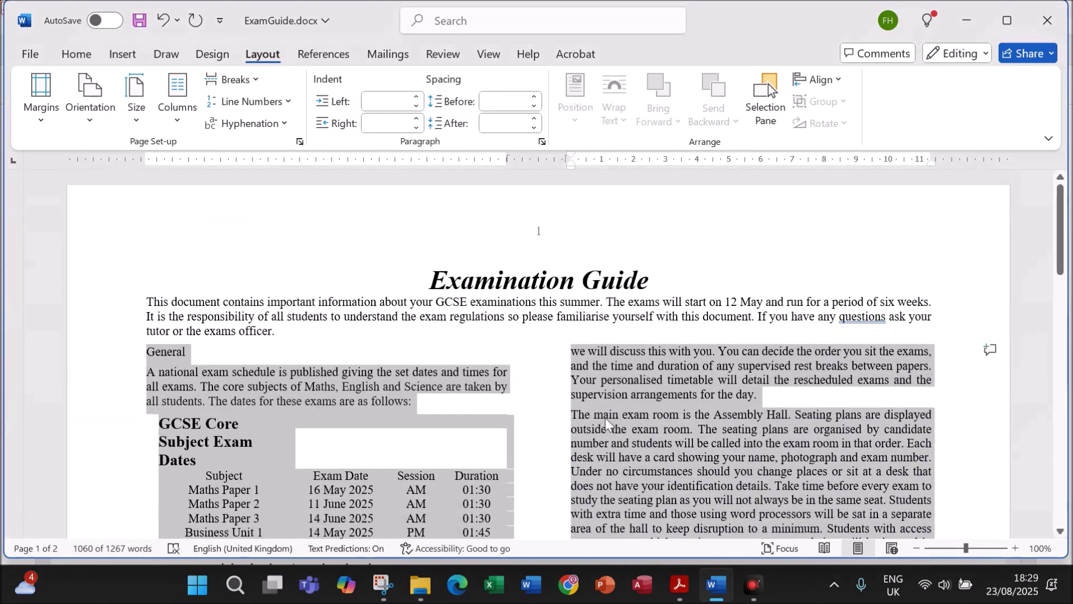
{"action": "scroll", "coordinate": [608, 423], "scroll_direction": "down", "scroll_amount": 4}
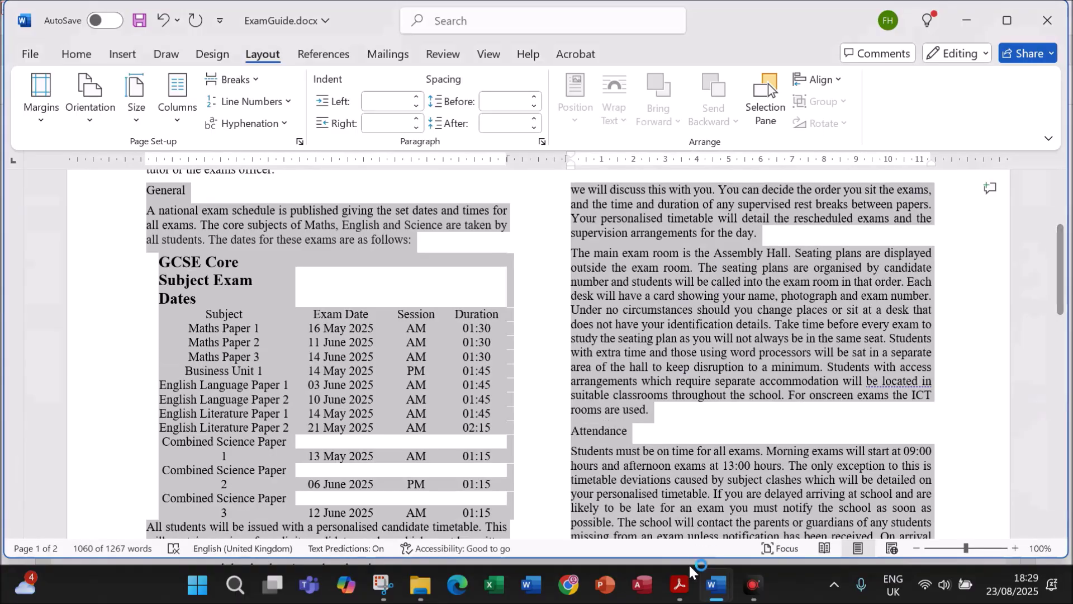
{"action": "left_click", "coordinate": [673, 582]}
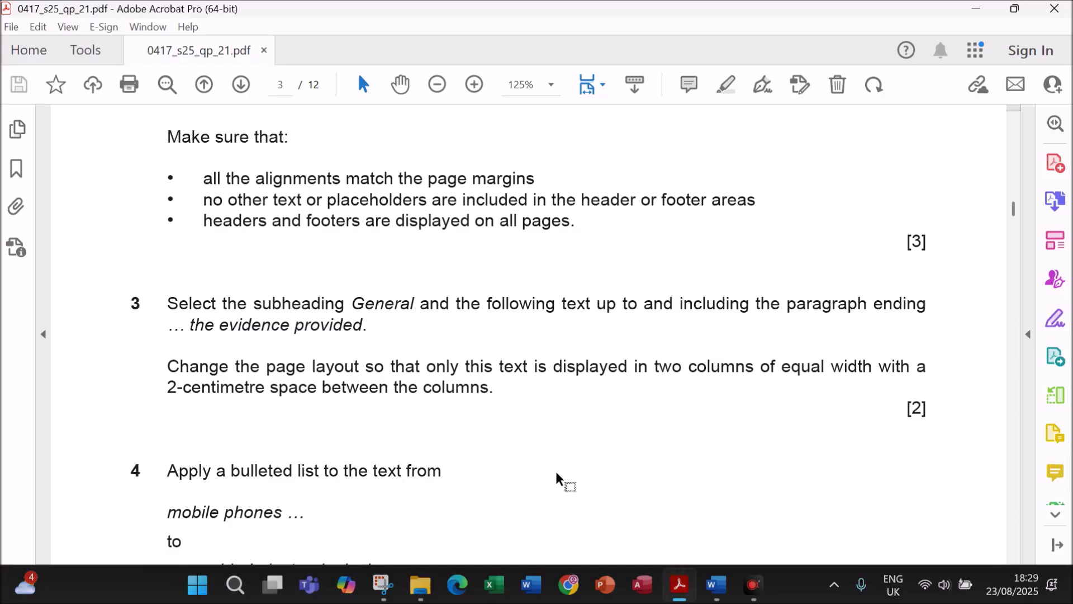
- Scroll the PDF to question 4, highlight its list range, then return to ExamGuide's page 2
{"action": "scroll", "coordinate": [556, 472], "scroll_direction": "down", "scroll_amount": 4}
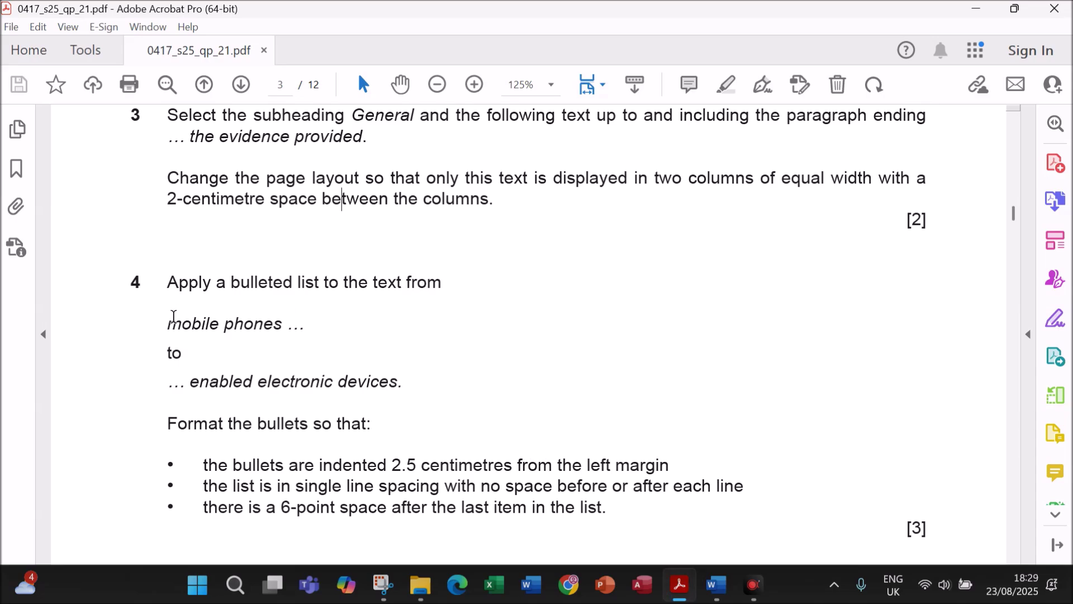
{"action": "left_click_drag", "start_coordinate": [167, 320], "coordinate": [361, 373]}
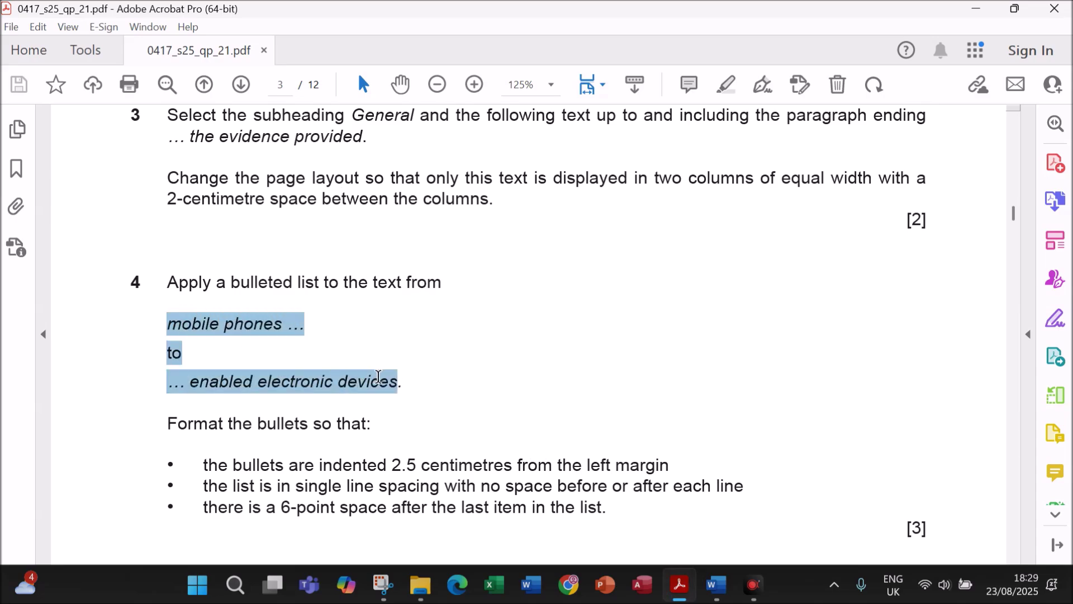
{"action": "mouse_move", "coordinate": [716, 584]}
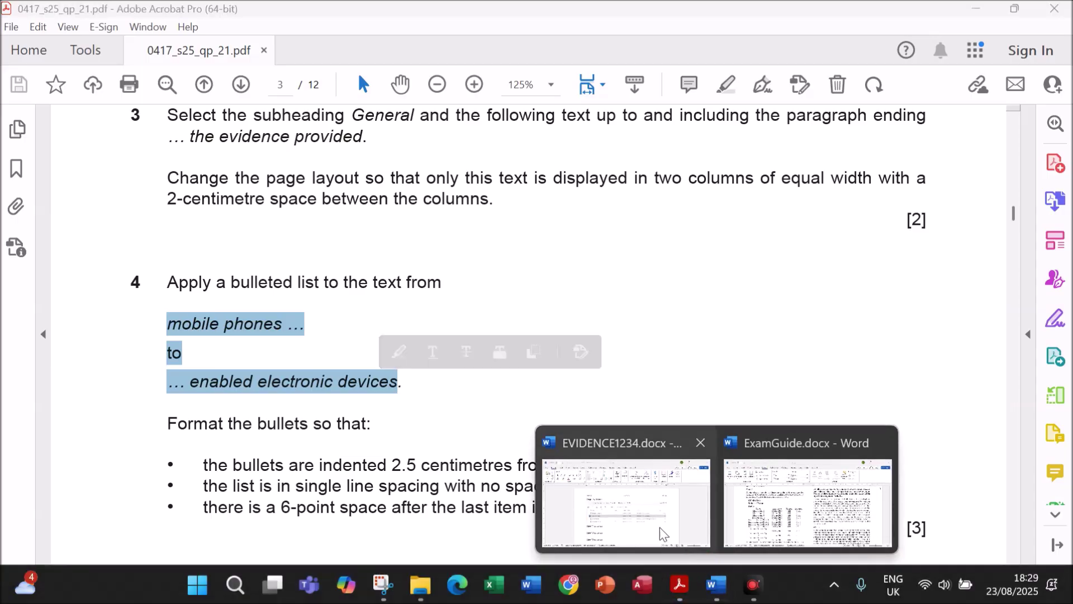
{"action": "left_click", "coordinate": [756, 525]}
{"action": "scroll", "coordinate": [554, 439], "scroll_direction": "down", "scroll_amount": 10}
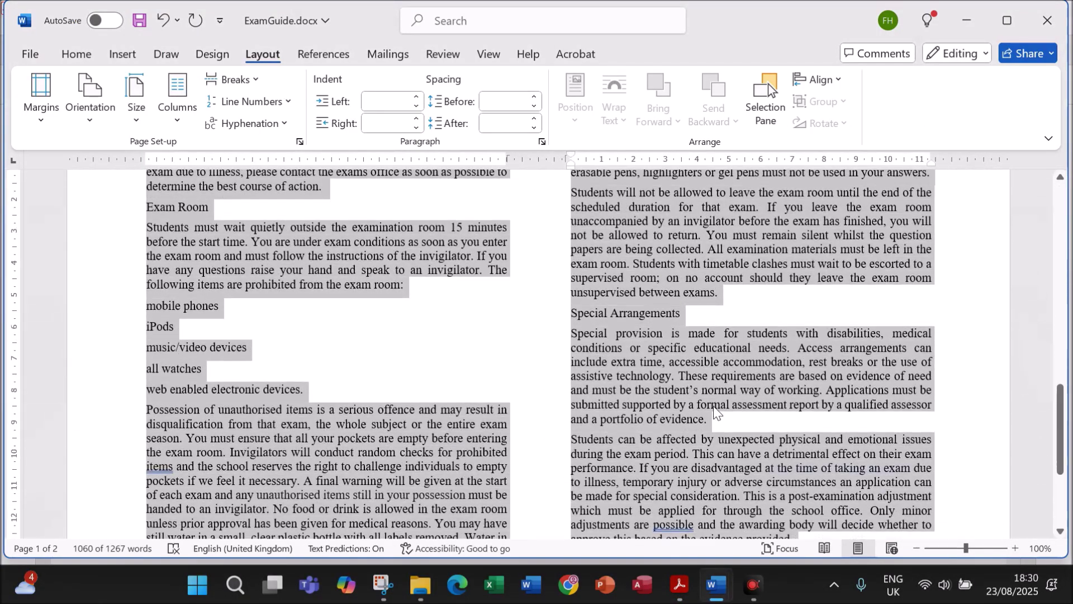
- Select the five items from 'mobile phones' to 'web enabled electronic devices' and apply bullets
{"action": "left_click", "coordinate": [711, 405]}
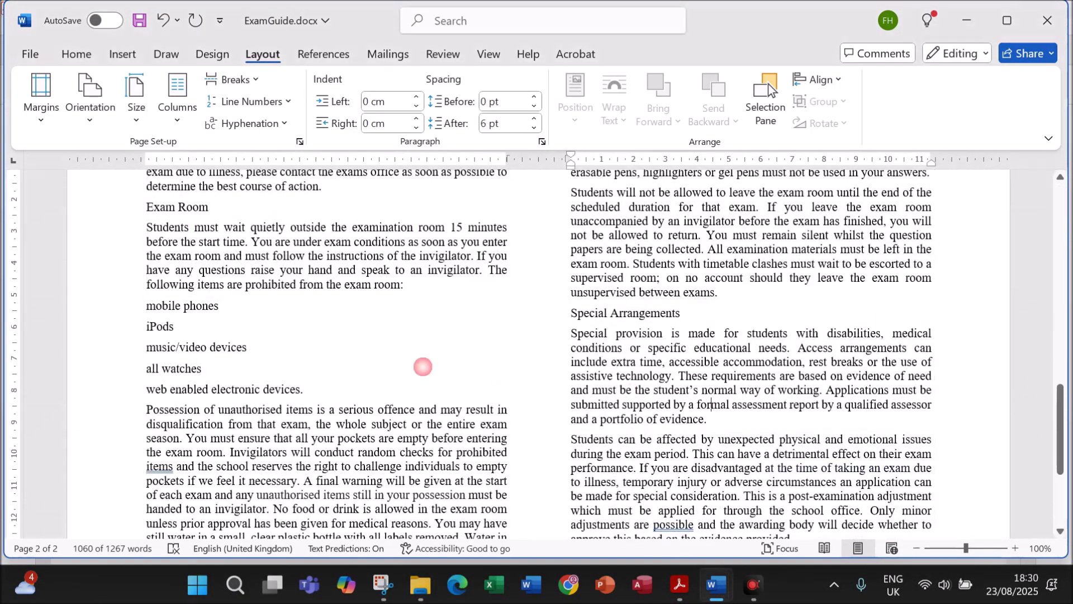
{"action": "left_click_drag", "start_coordinate": [146, 305], "coordinate": [206, 369]}
{"action": "key", "text": "shift+Down"}
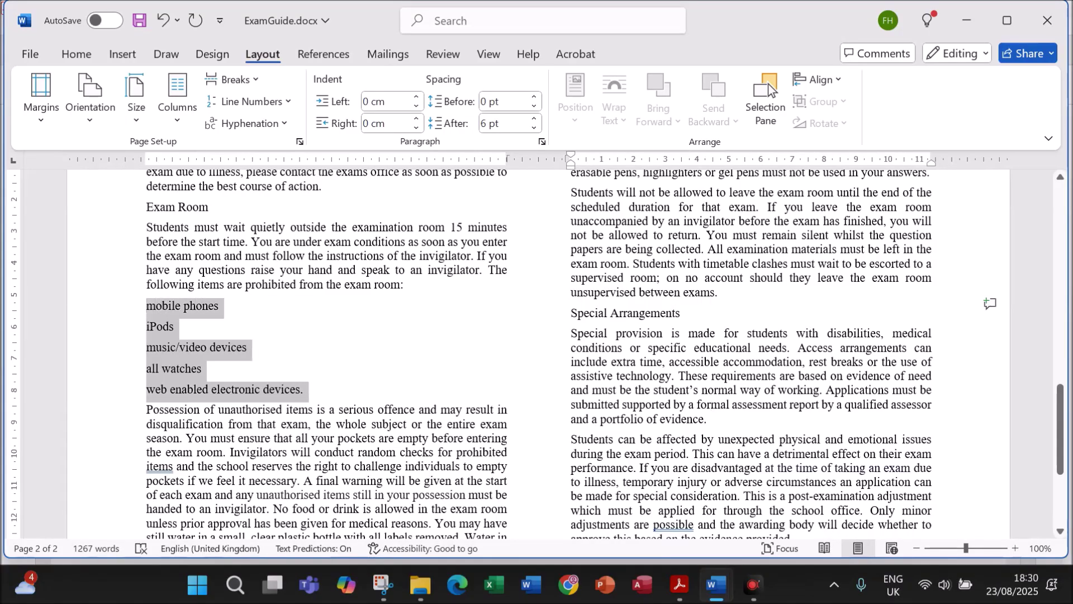
{"action": "left_click", "coordinate": [301, 389], "text": "shift"}
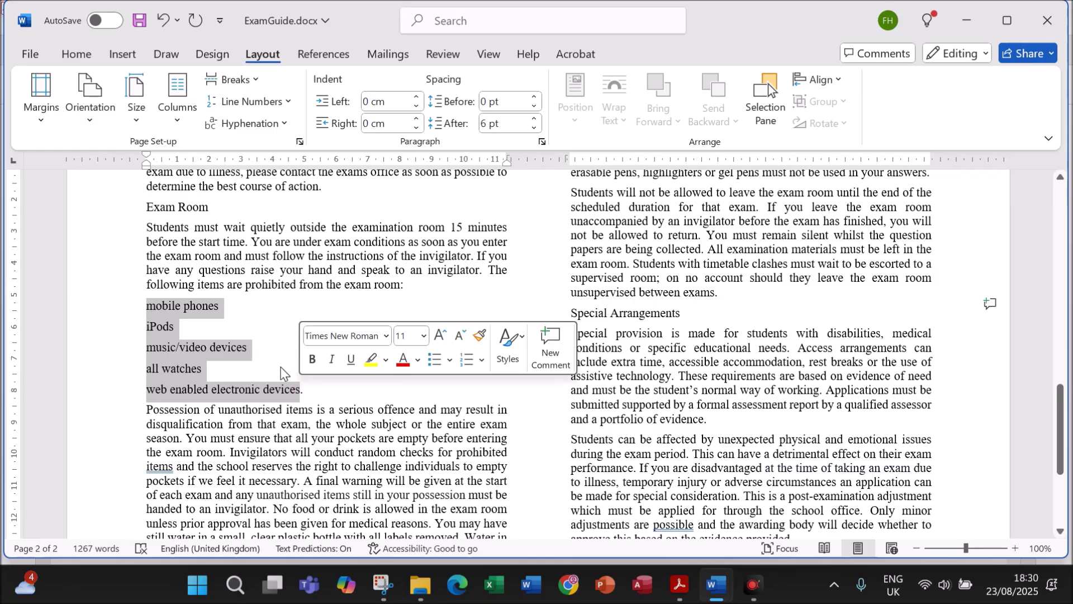
{"action": "left_click", "coordinate": [73, 58]}
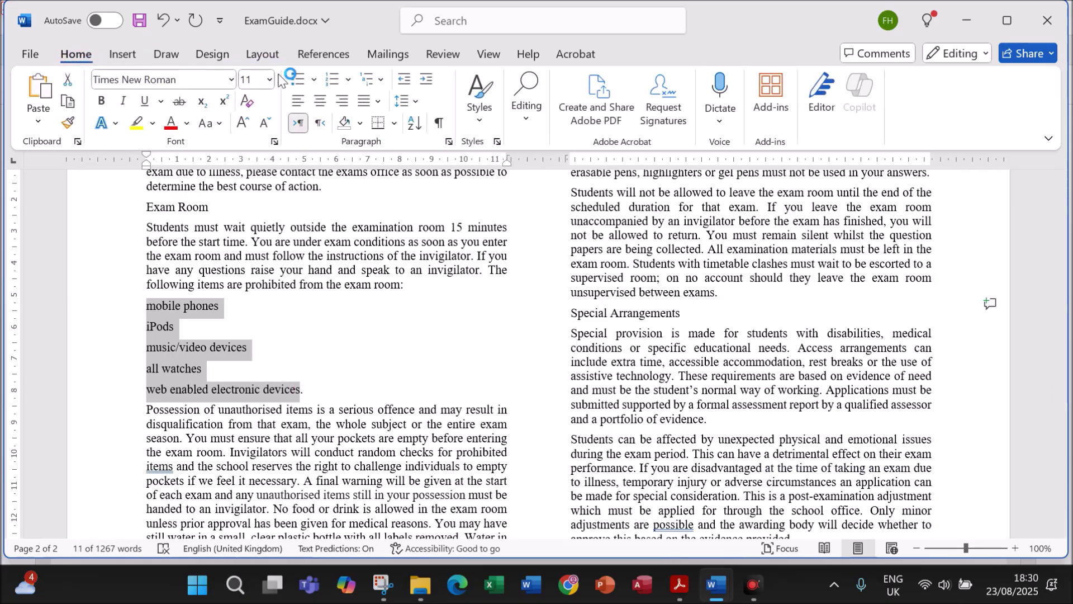
{"action": "left_click", "coordinate": [302, 89]}
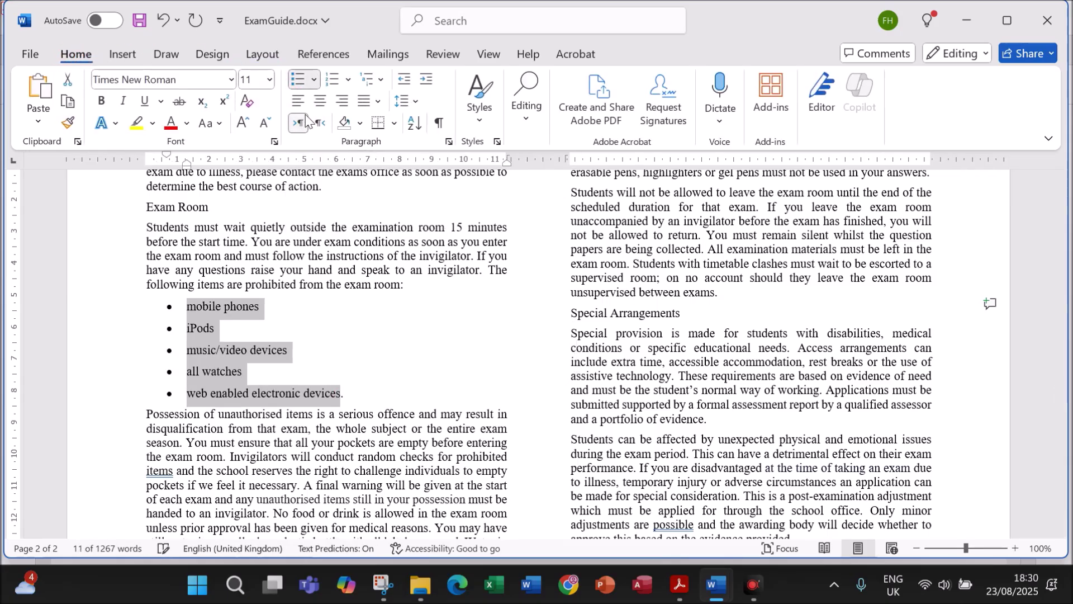
- In Acrobat, mark question 4's 2.5 cm indent and single line spacing requirements, then return to ExamGuide
{"action": "left_click", "coordinate": [656, 542]}
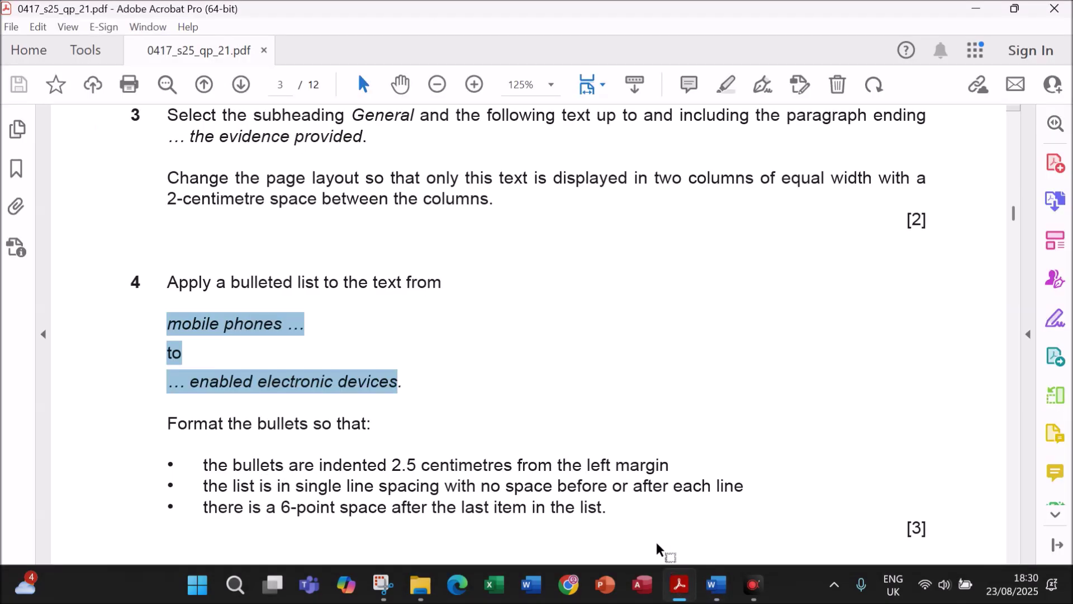
{"action": "scroll", "coordinate": [472, 374], "scroll_direction": "down", "scroll_amount": 1}
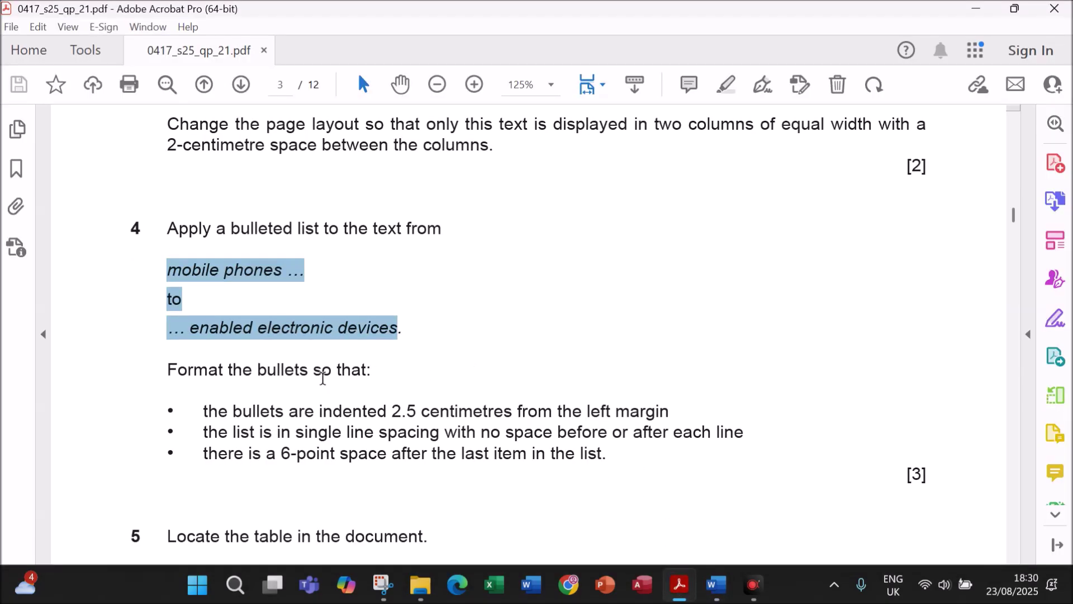
{"action": "left_click_drag", "start_coordinate": [250, 408], "coordinate": [432, 410]}
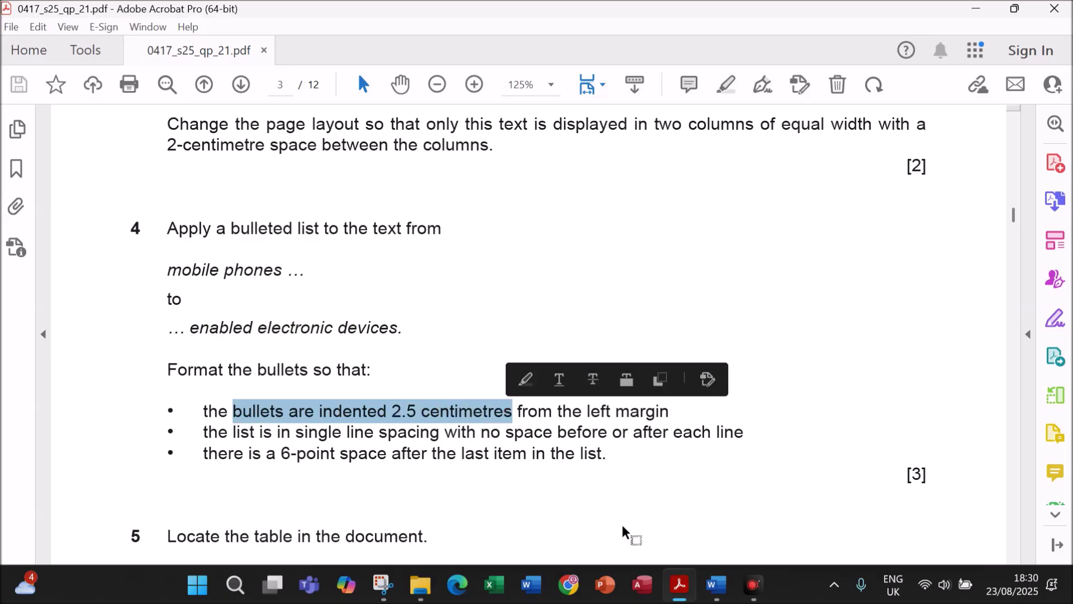
{"action": "left_click", "coordinate": [388, 436]}
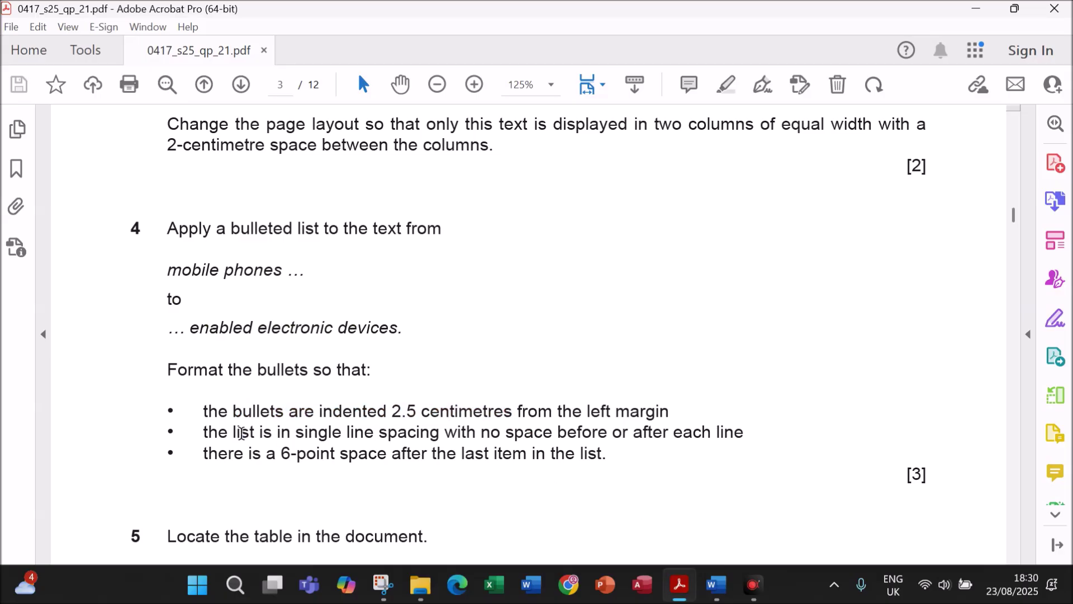
{"action": "left_click_drag", "start_coordinate": [240, 433], "coordinate": [734, 430]}
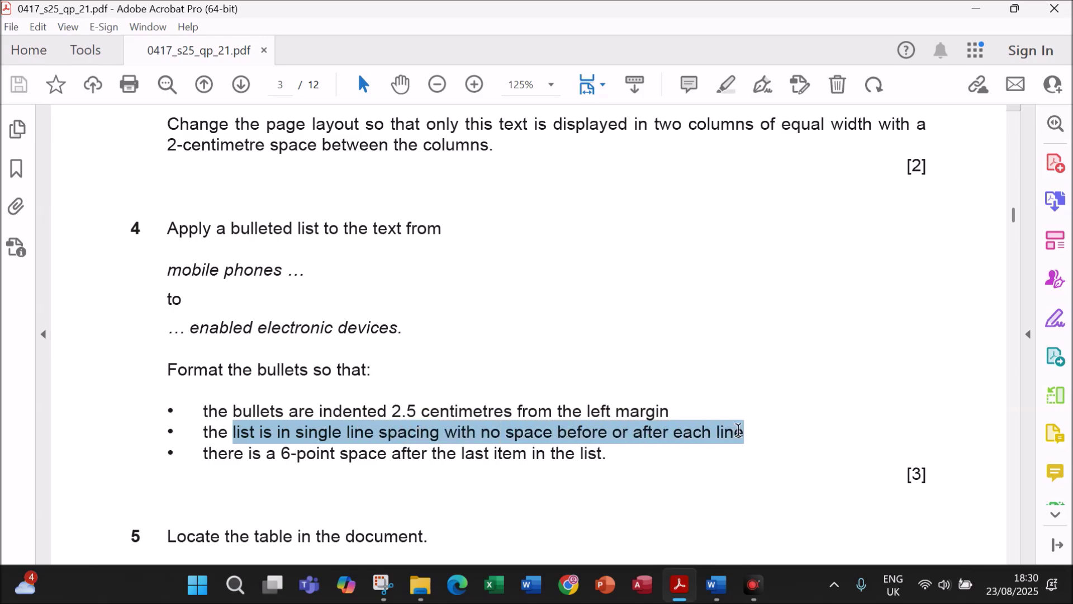
{"action": "left_click_drag", "start_coordinate": [738, 431], "coordinate": [738, 431]}
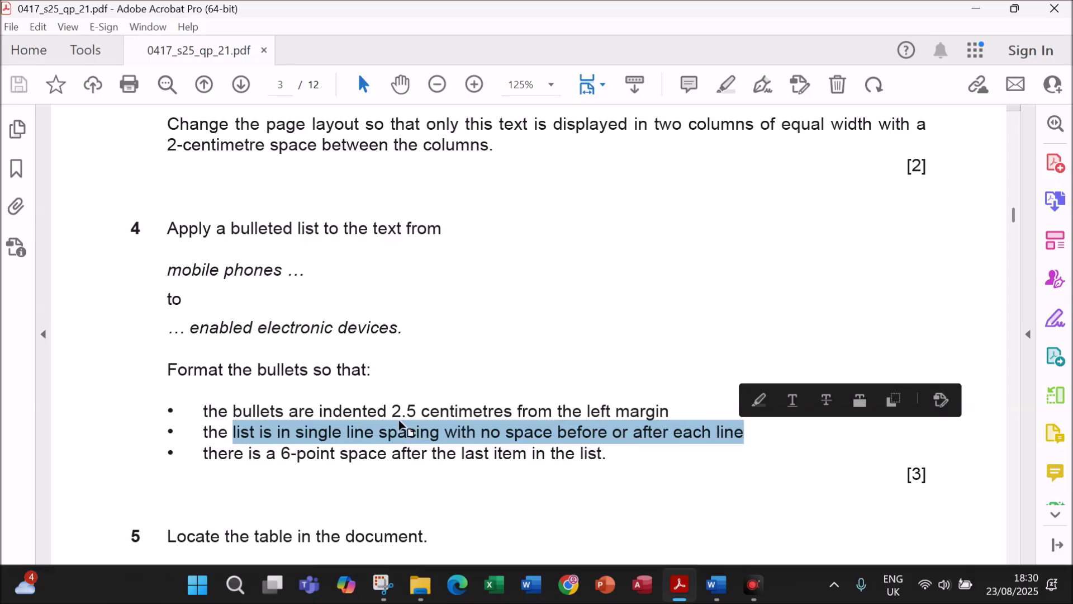
{"action": "left_click", "coordinate": [716, 585]}
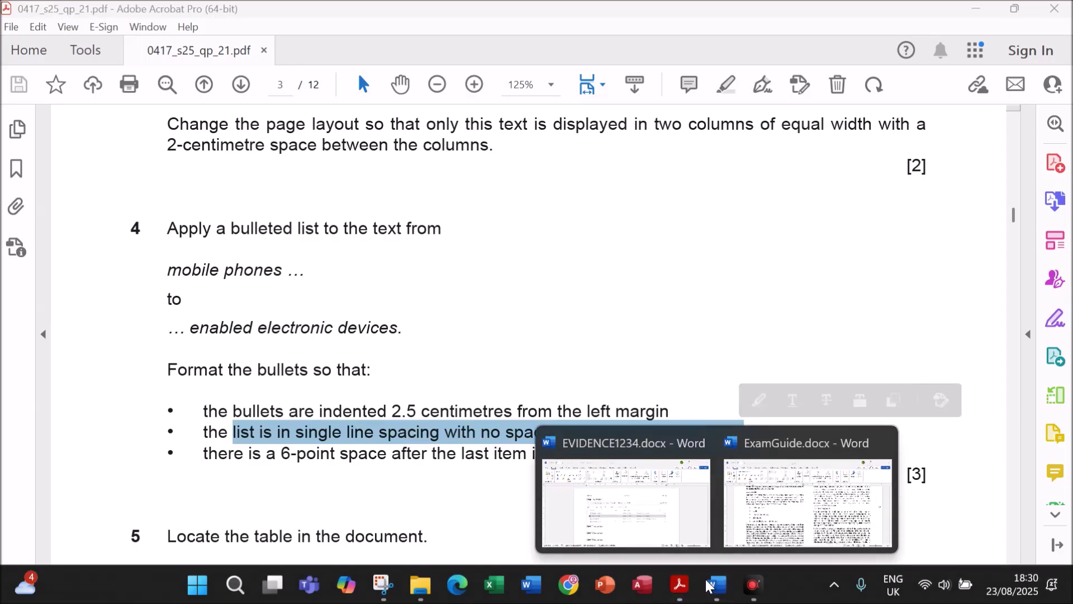
{"action": "left_click", "coordinate": [747, 534]}
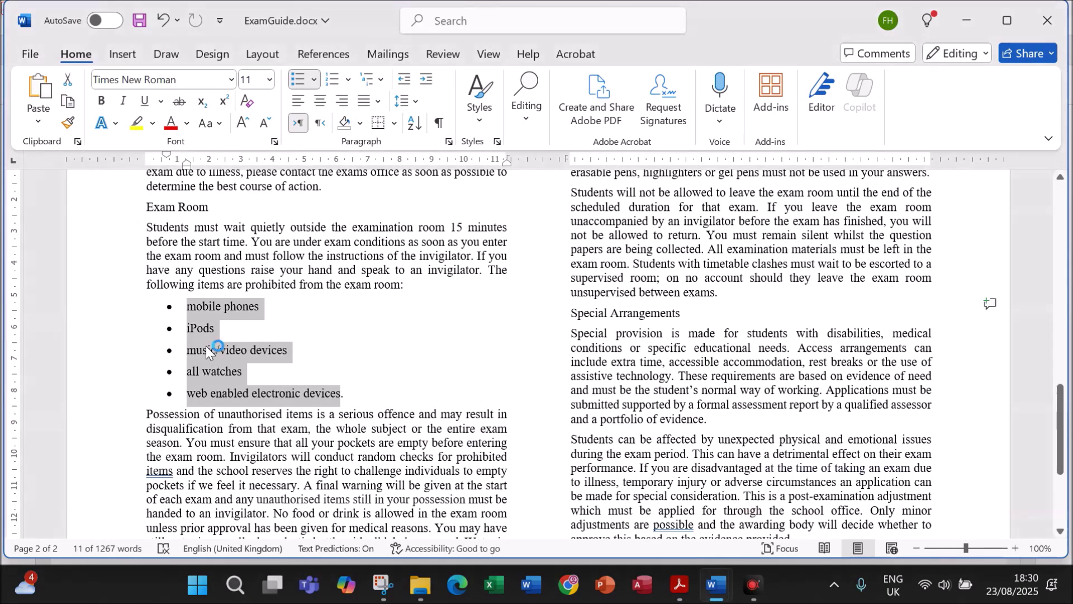
- Indent the bulleted list 2.5 cm before text, with single line spacing and 0 pt after
{"action": "right_click", "coordinate": [207, 351]}
{"action": "left_click", "coordinate": [249, 422]}
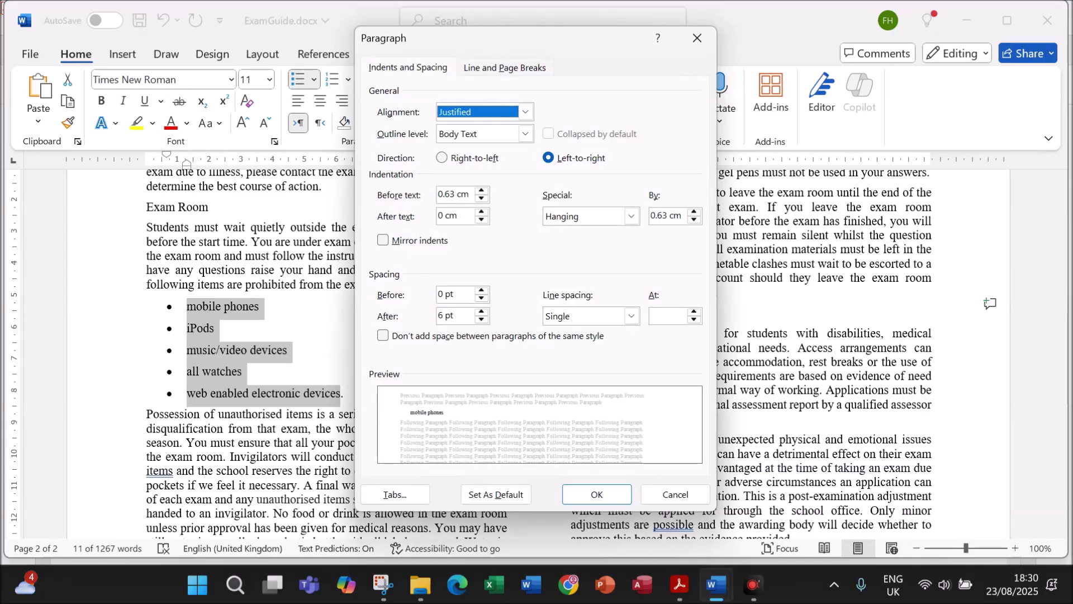
{"action": "left_click_drag", "start_coordinate": [456, 195], "coordinate": [392, 193]}
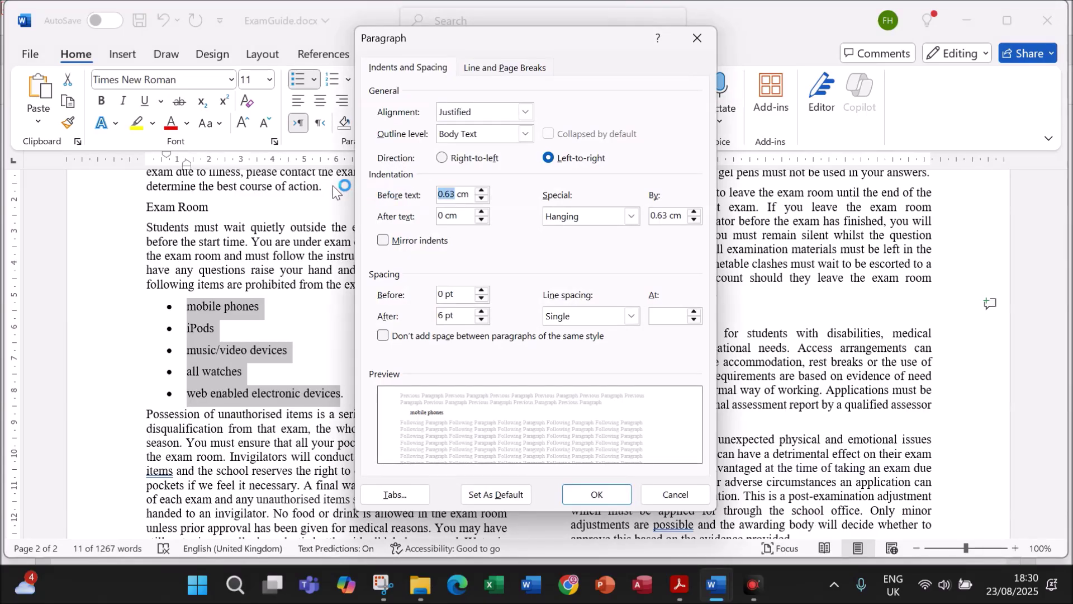
{"action": "type", "text": "2"}
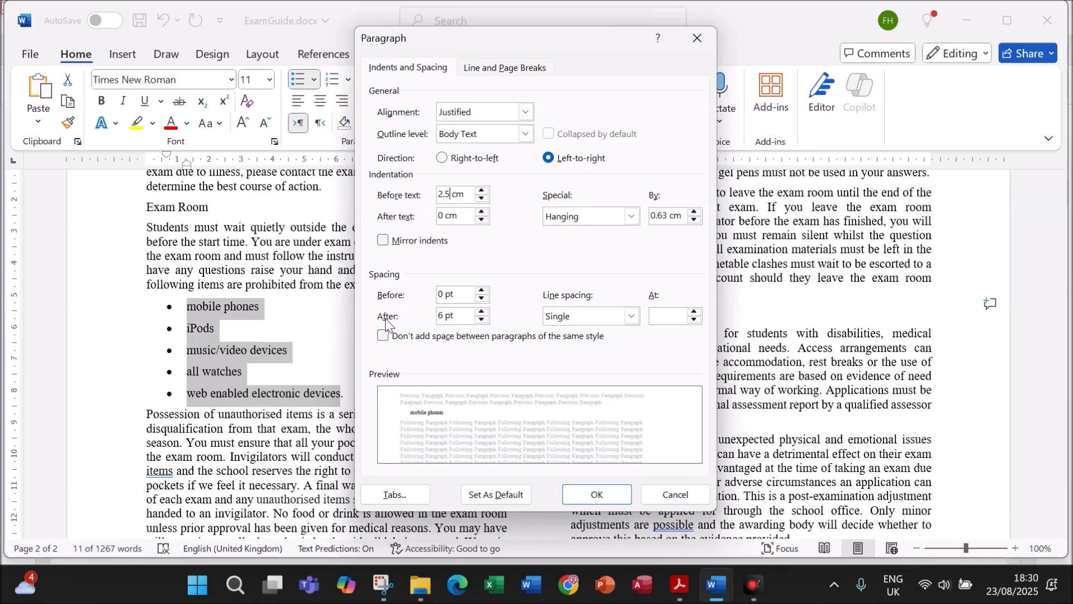
{"action": "key", "text": "alt+f"}
{"action": "left_click", "coordinate": [597, 494]}
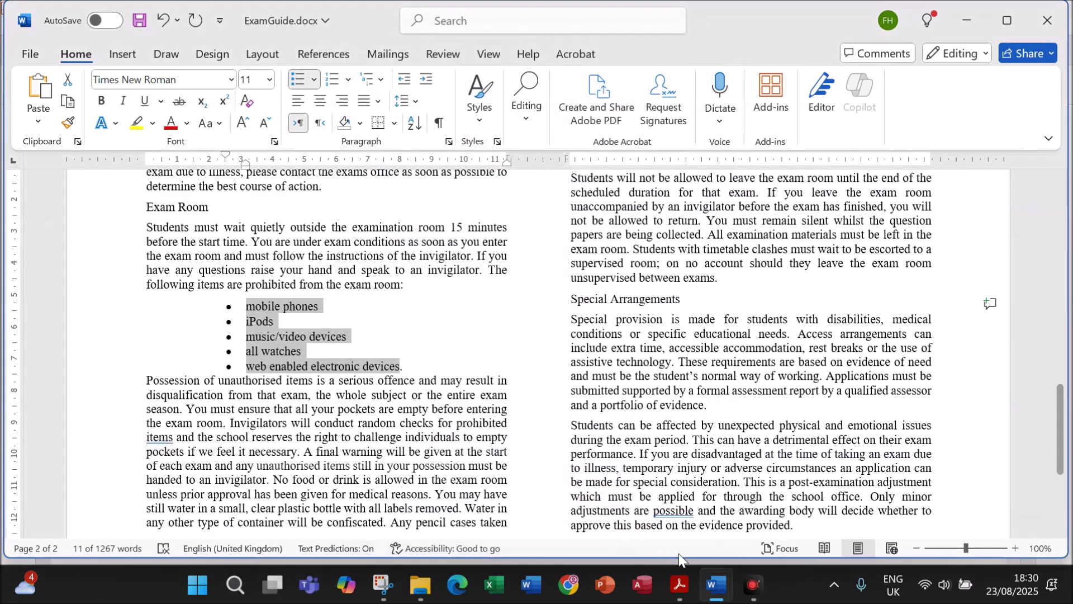
- In the exam paper, mark the requirement for 6 pt space after the last bullet
{"action": "left_click", "coordinate": [679, 585]}
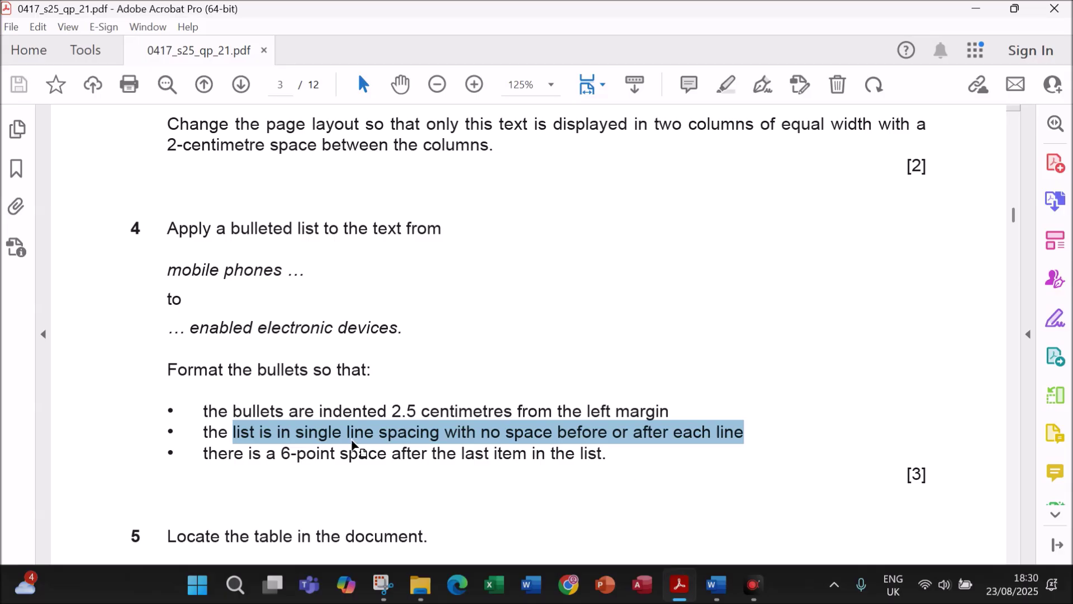
{"action": "left_click", "coordinate": [357, 447]}
{"action": "left_click_drag", "start_coordinate": [204, 453], "coordinate": [602, 455]}
- Set 6 pt spacing after the last bullet, 'web enabled electronic devices'
{"action": "mouse_move", "coordinate": [721, 577]}
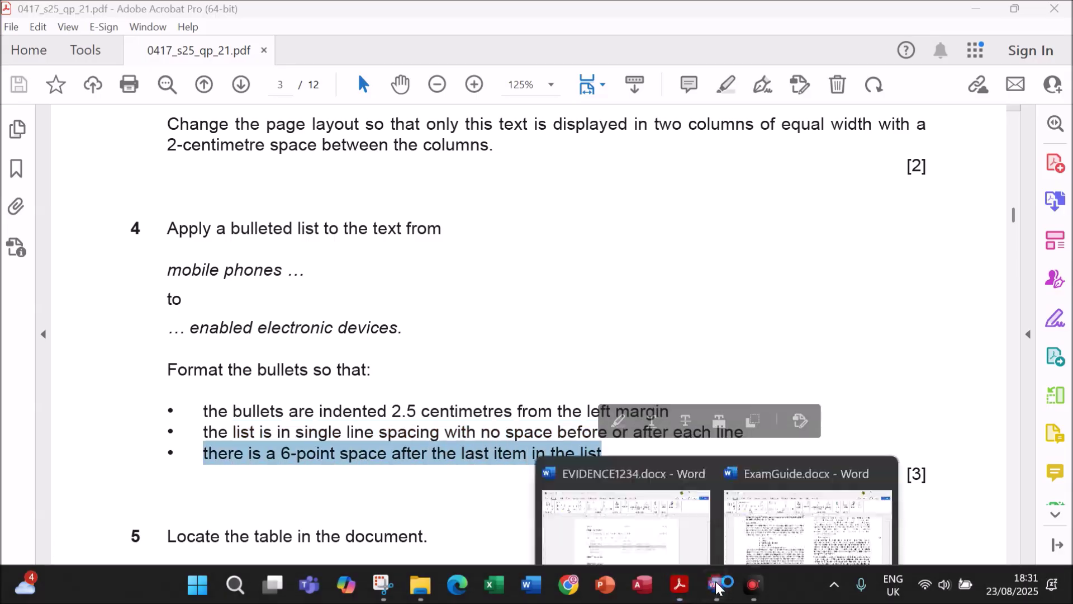
{"action": "left_click", "coordinate": [805, 520]}
{"action": "left_click", "coordinate": [271, 380]}
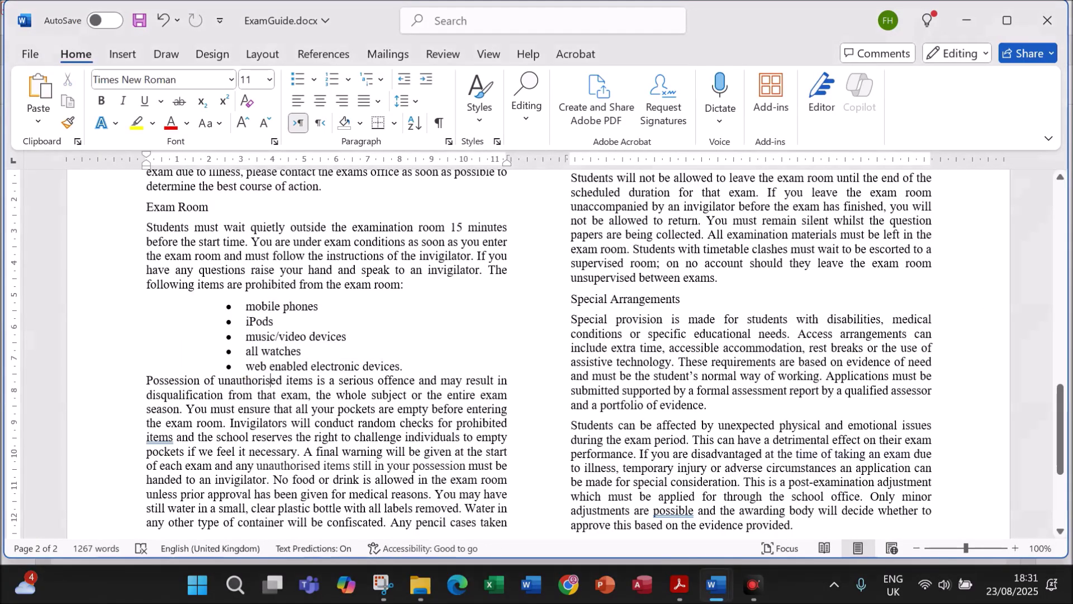
{"action": "left_click_drag", "start_coordinate": [247, 367], "coordinate": [400, 367]}
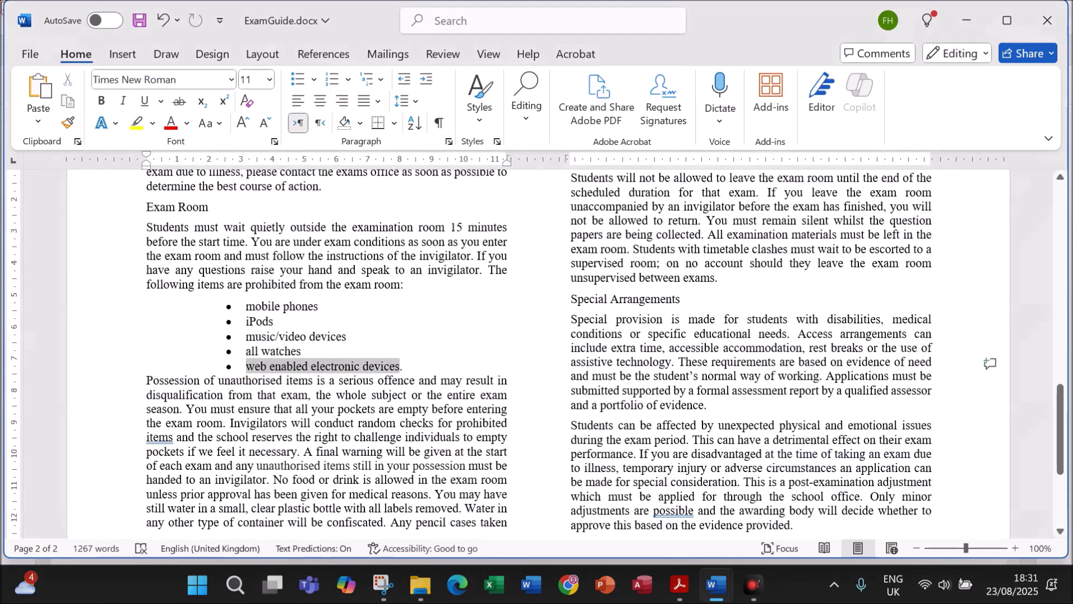
{"action": "right_click", "coordinate": [361, 366]}
{"action": "left_click", "coordinate": [406, 398]}
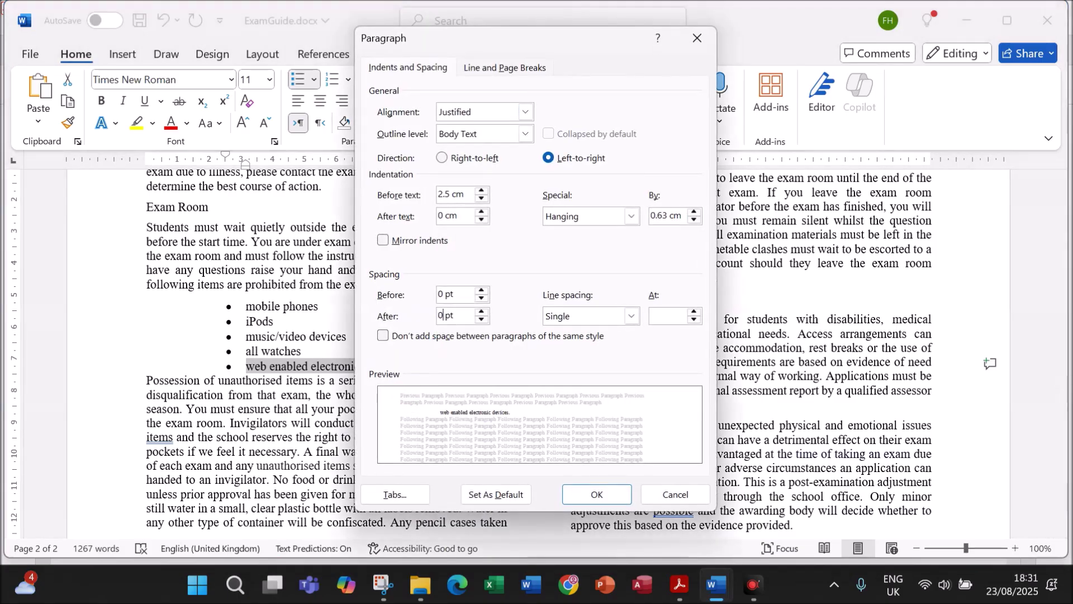
{"action": "double_click", "coordinate": [440, 316]}
{"action": "type", "text": "6"}
{"action": "left_click", "coordinate": [585, 487]}
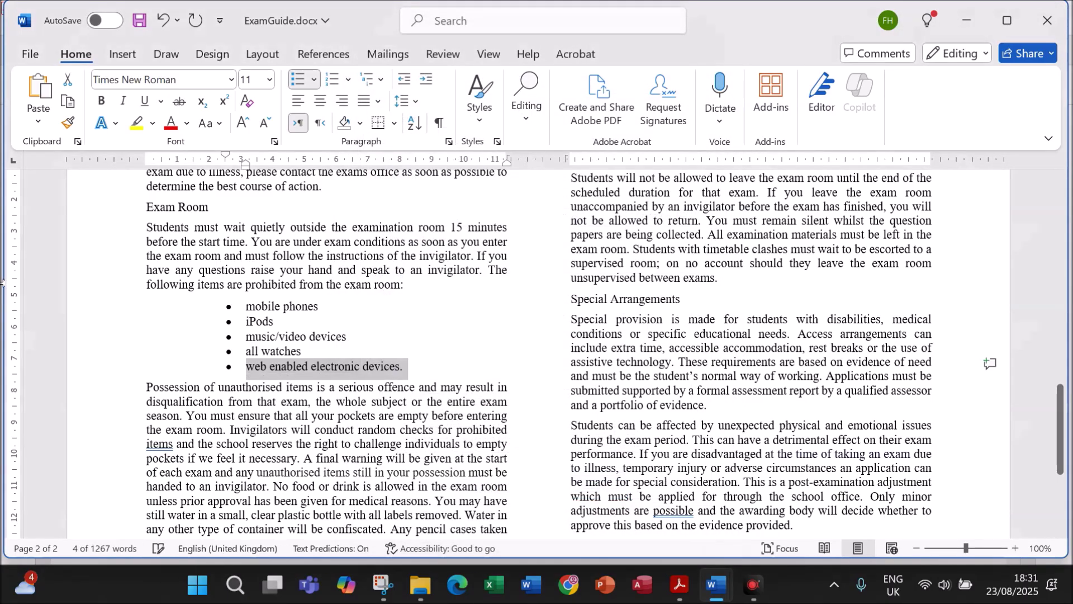
- Read question 5, marking its table location and instruction to delete the Business Unit 1 row
{"action": "left_click", "coordinate": [672, 583]}
{"action": "scroll", "coordinate": [651, 448], "scroll_direction": "down", "scroll_amount": 5}
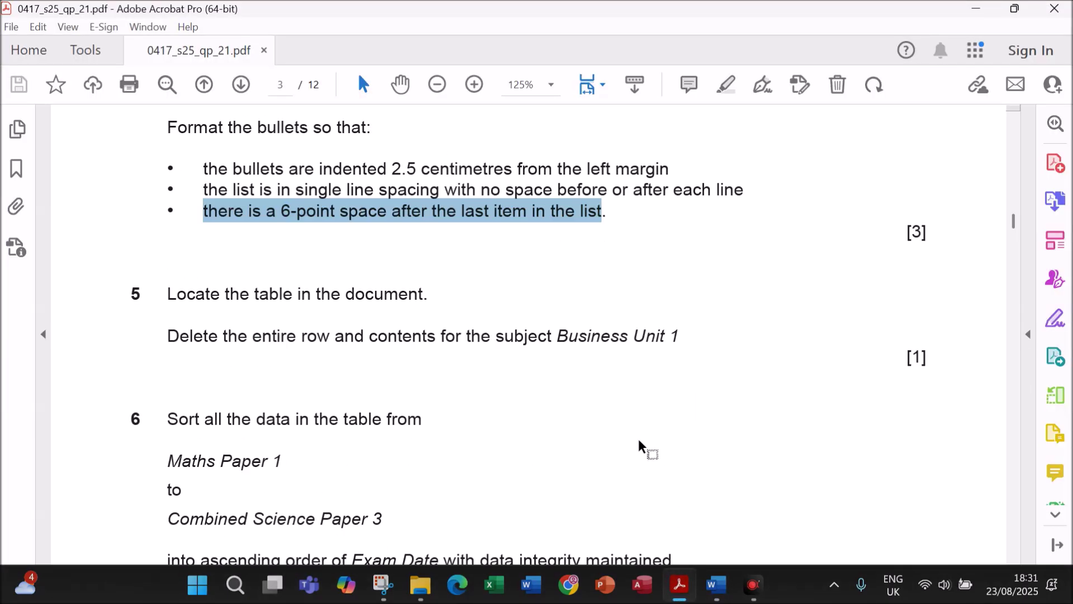
{"action": "left_click_drag", "start_coordinate": [224, 293], "coordinate": [423, 295]}
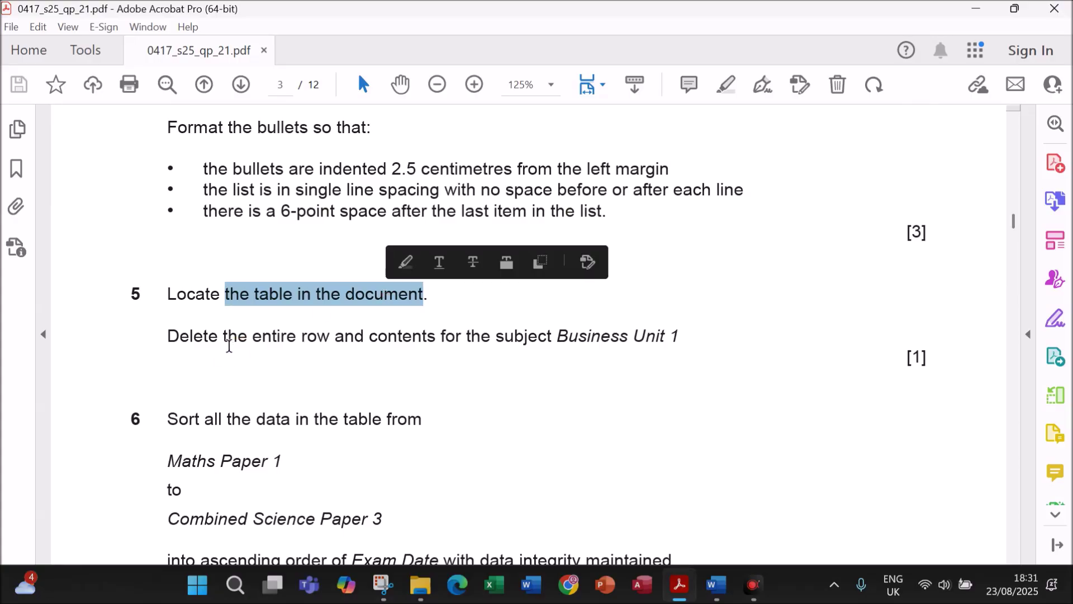
{"action": "left_click_drag", "start_coordinate": [246, 335], "coordinate": [678, 338]}
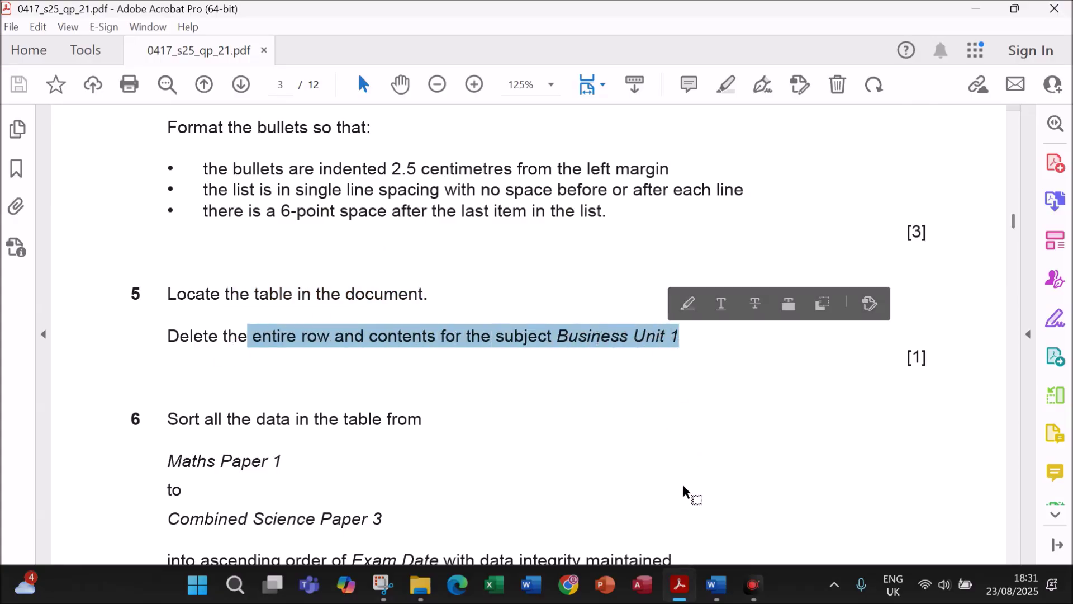
{"action": "left_click", "coordinate": [714, 585]}
- Select the GCSE exam-dates table and apply All Borders to every cell
{"action": "left_click", "coordinate": [808, 500]}
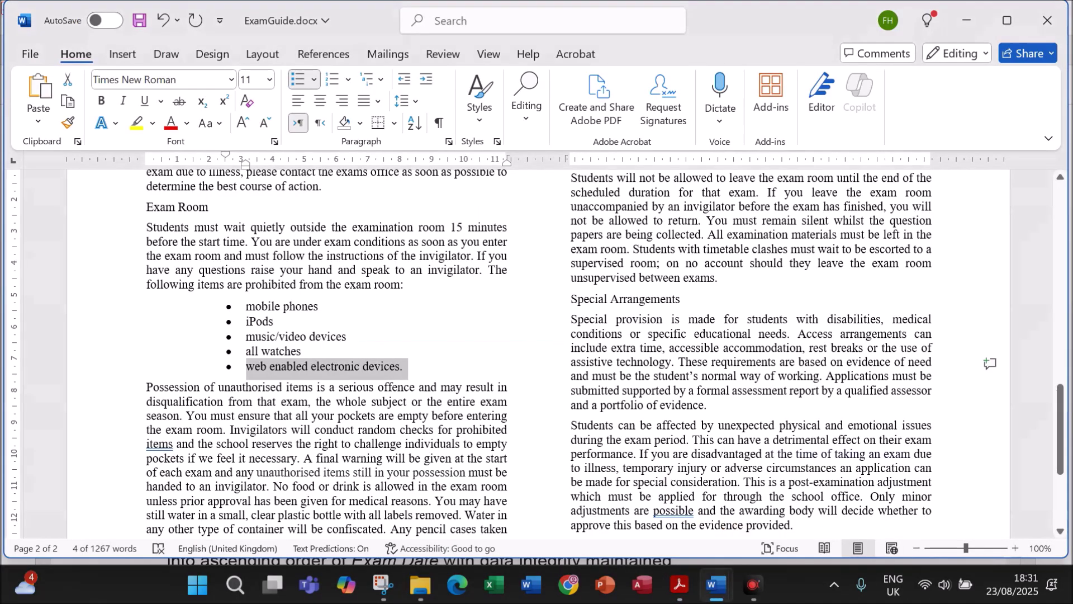
{"action": "scroll", "coordinate": [537, 352], "scroll_direction": "up", "scroll_amount": 10}
{"action": "scroll", "coordinate": [537, 352], "scroll_direction": "up", "scroll_amount": 2}
{"action": "scroll", "coordinate": [537, 352], "scroll_direction": "down", "scroll_amount": 3}
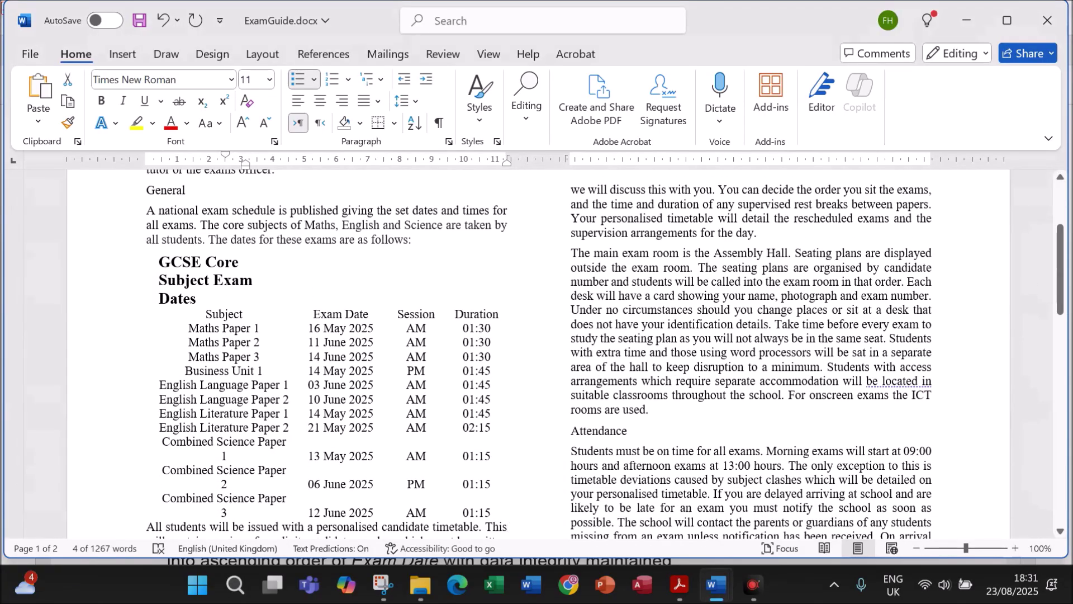
{"action": "left_click", "coordinate": [146, 250]}
{"action": "left_click", "coordinate": [146, 246]}
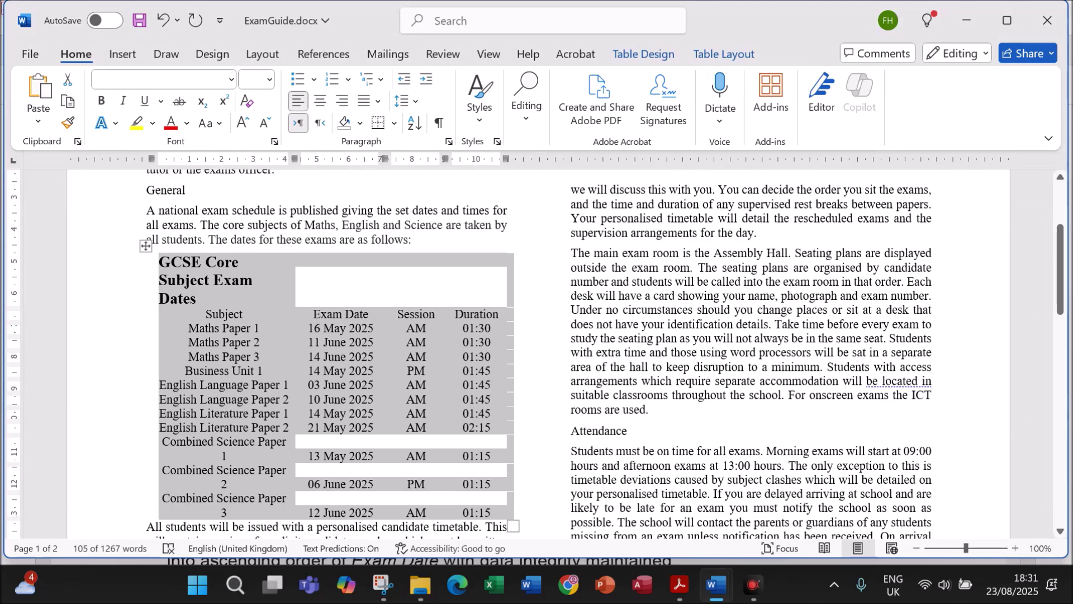
{"action": "left_click", "coordinate": [394, 126]}
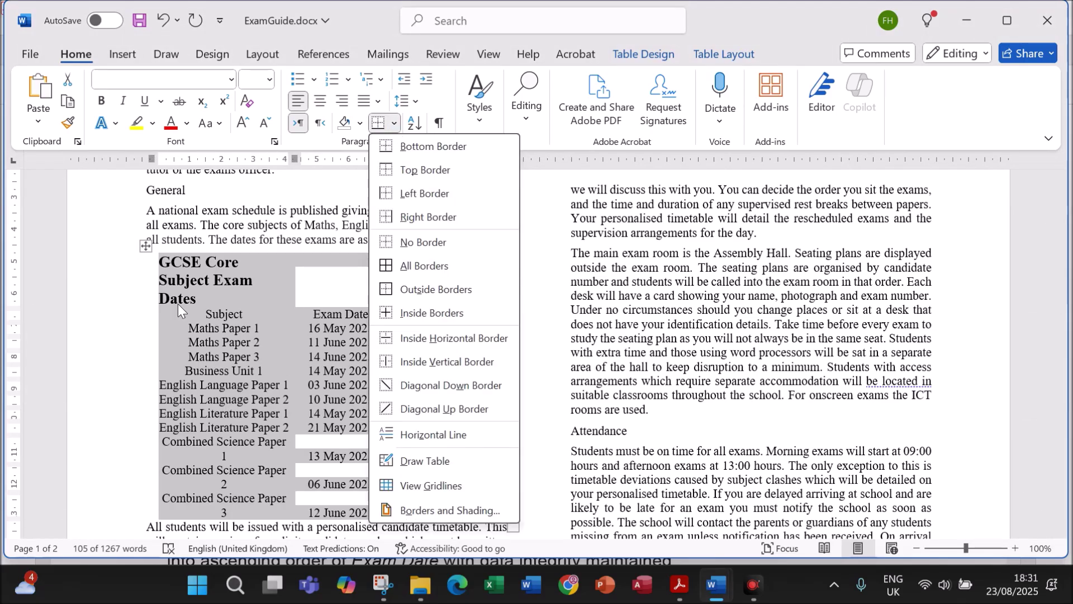
{"action": "left_click", "coordinate": [423, 268]}
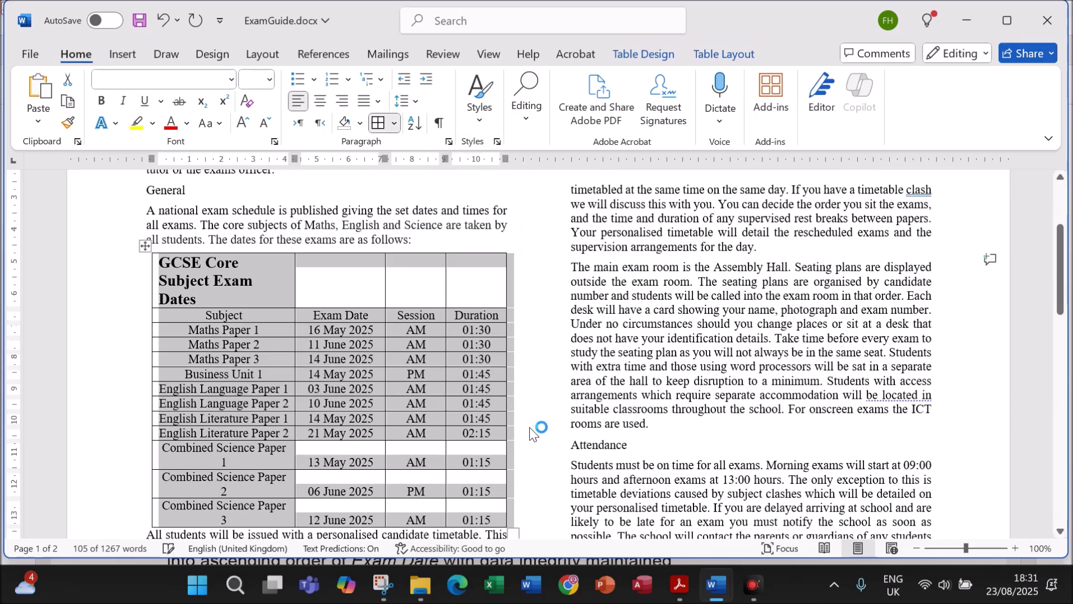
{"action": "left_click", "coordinate": [431, 467]}
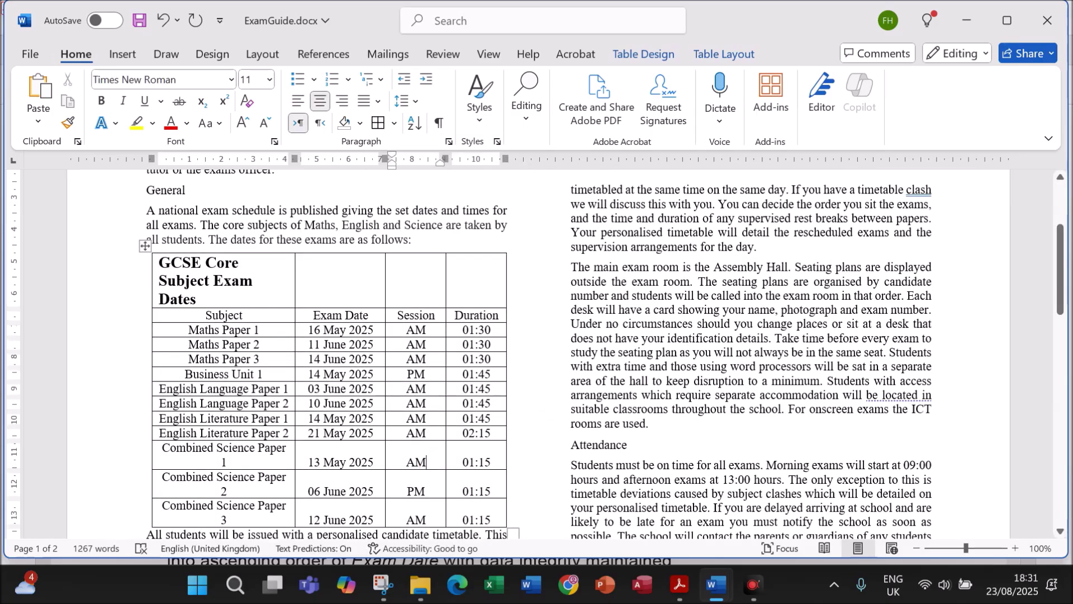
{"action": "scroll", "coordinate": [430, 467], "scroll_direction": "down", "scroll_amount": 1}
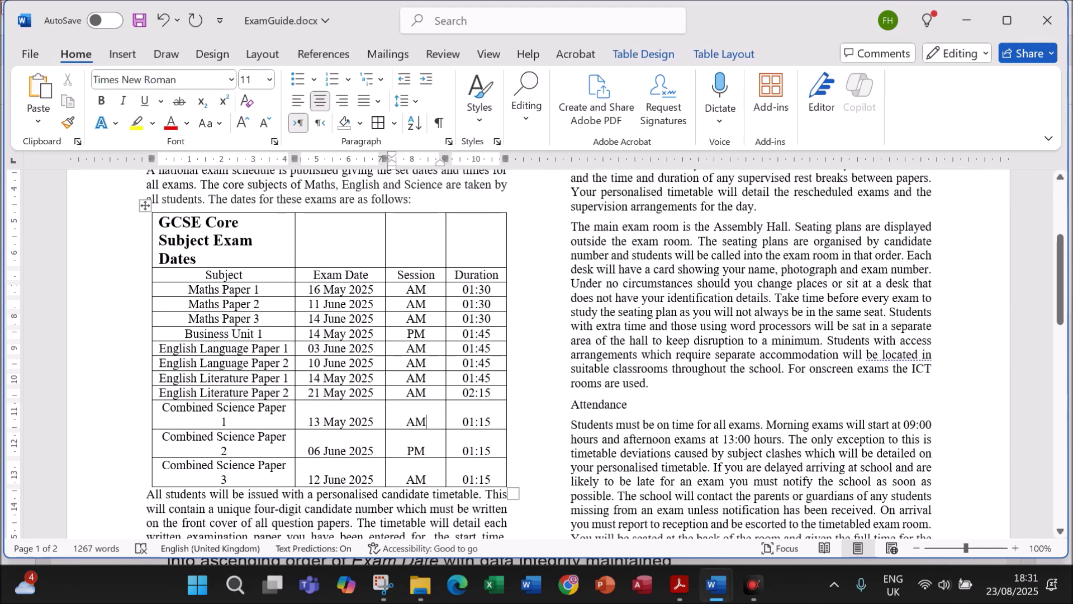
{"action": "left_click", "coordinate": [679, 584]}
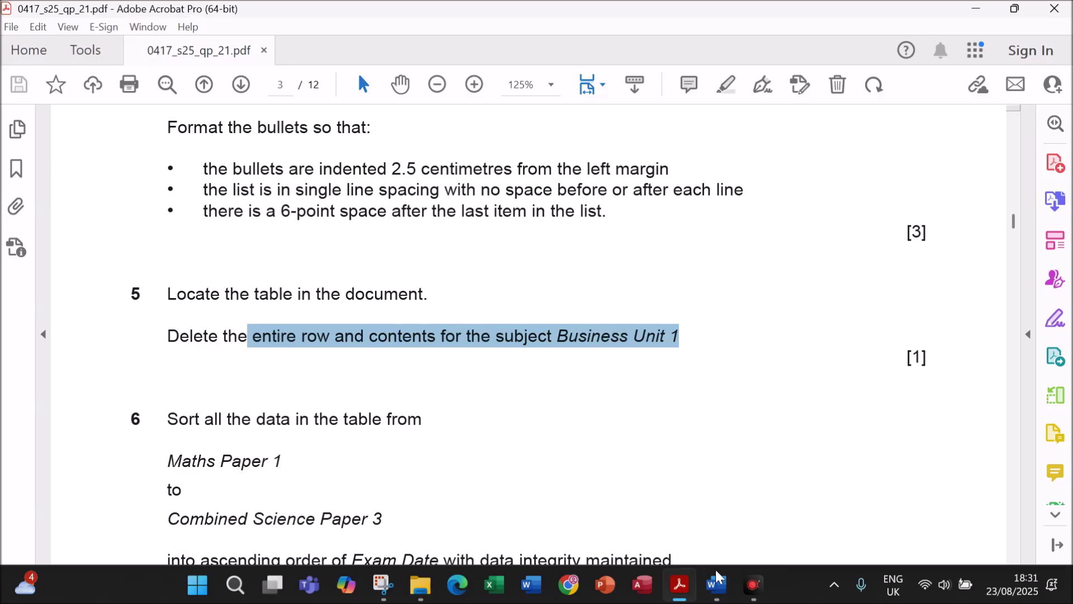
- Delete the entire Business Unit 1 row from the exam-dates table
{"action": "mouse_move", "coordinate": [716, 584]}
{"action": "left_click", "coordinate": [785, 508]}
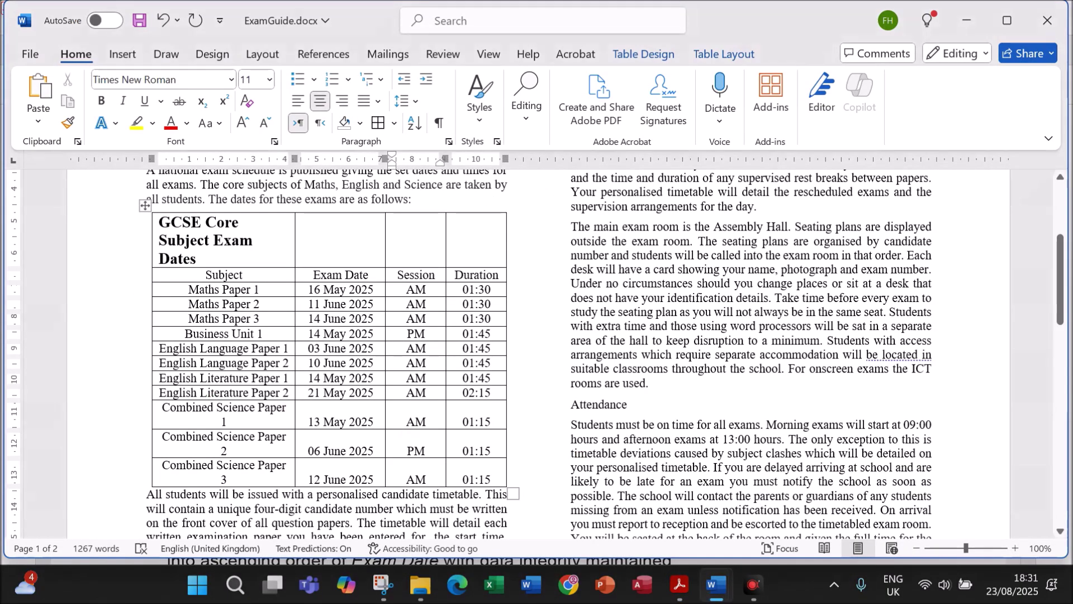
{"action": "left_click", "coordinate": [186, 378]}
{"action": "left_click_drag", "start_coordinate": [185, 333], "coordinate": [462, 336]}
{"action": "right_click", "coordinate": [461, 336]}
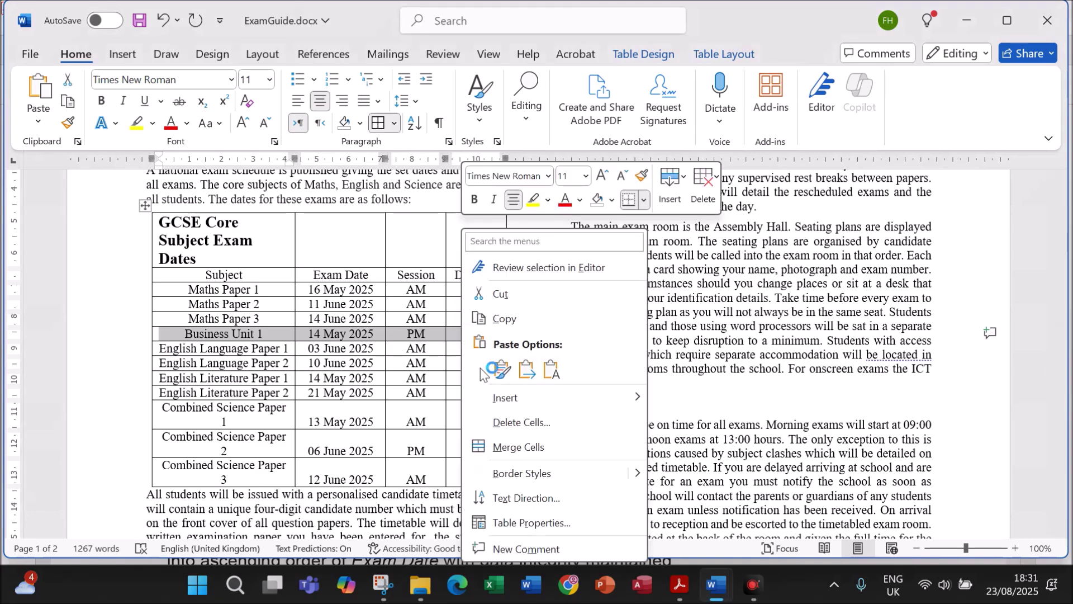
{"action": "left_click", "coordinate": [515, 425]}
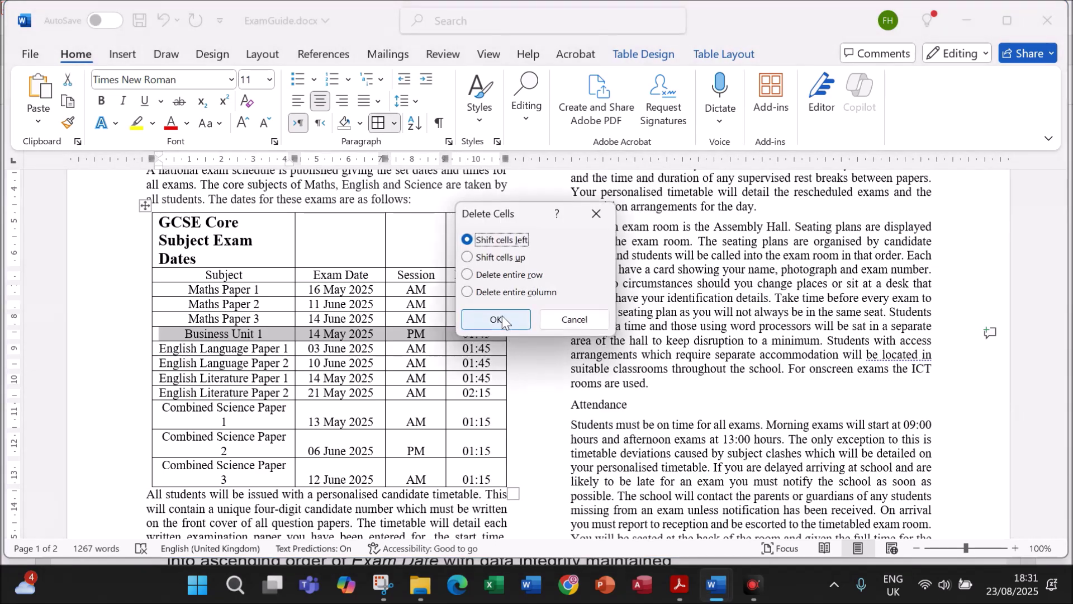
{"action": "left_click", "coordinate": [488, 278]}
{"action": "left_click", "coordinate": [497, 319]}
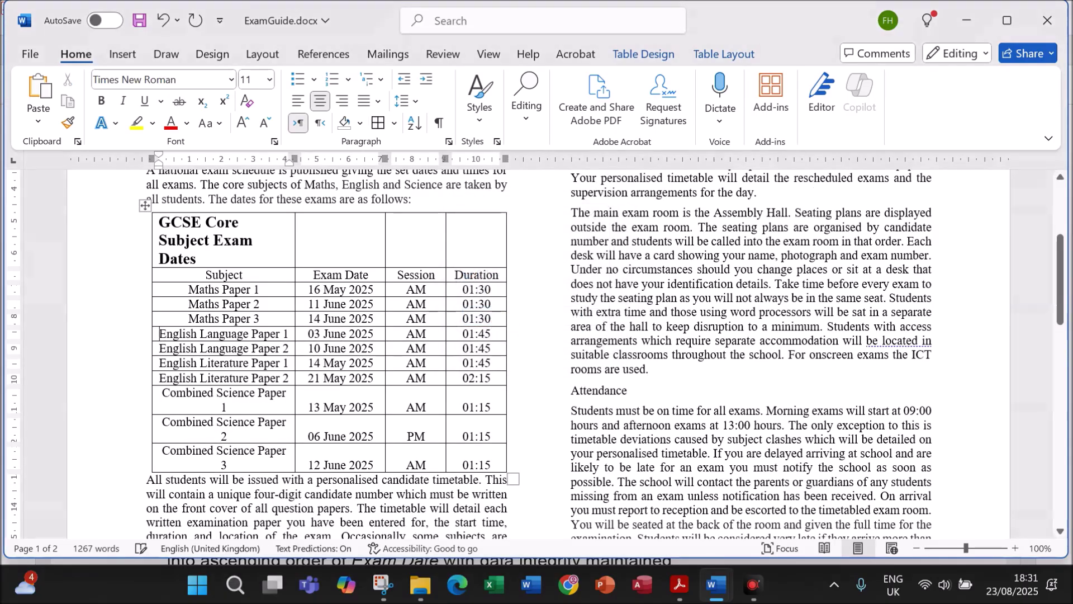
{"action": "left_click", "coordinate": [679, 581]}
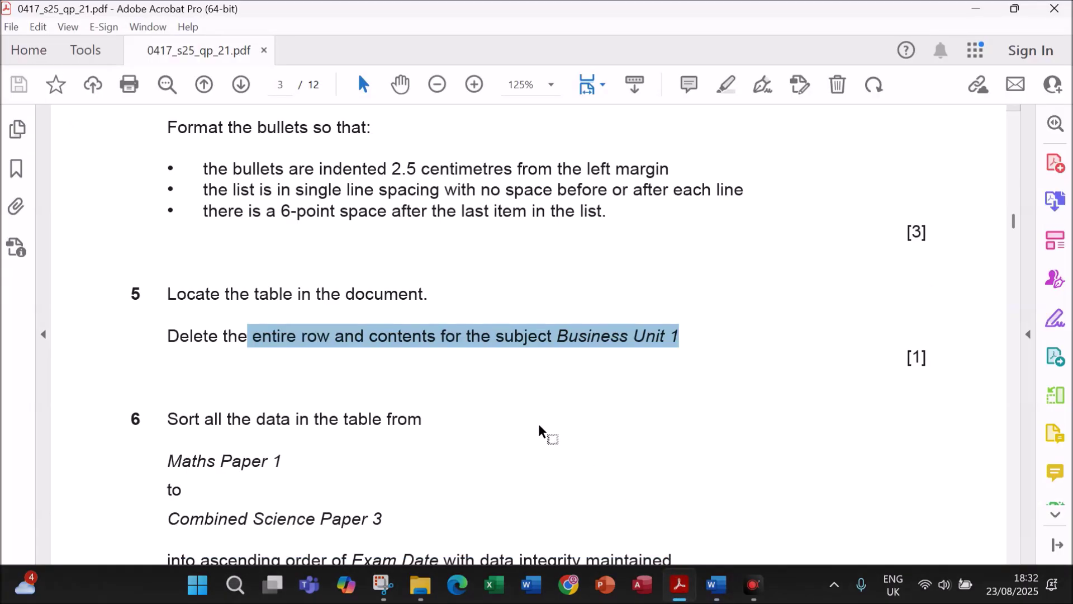
- Read question 6 in the PDF, highlighting its instruction to sort in order of Exam Date
{"action": "scroll", "coordinate": [544, 434], "scroll_direction": "down", "scroll_amount": 2}
{"action": "left_click", "coordinate": [327, 371]}
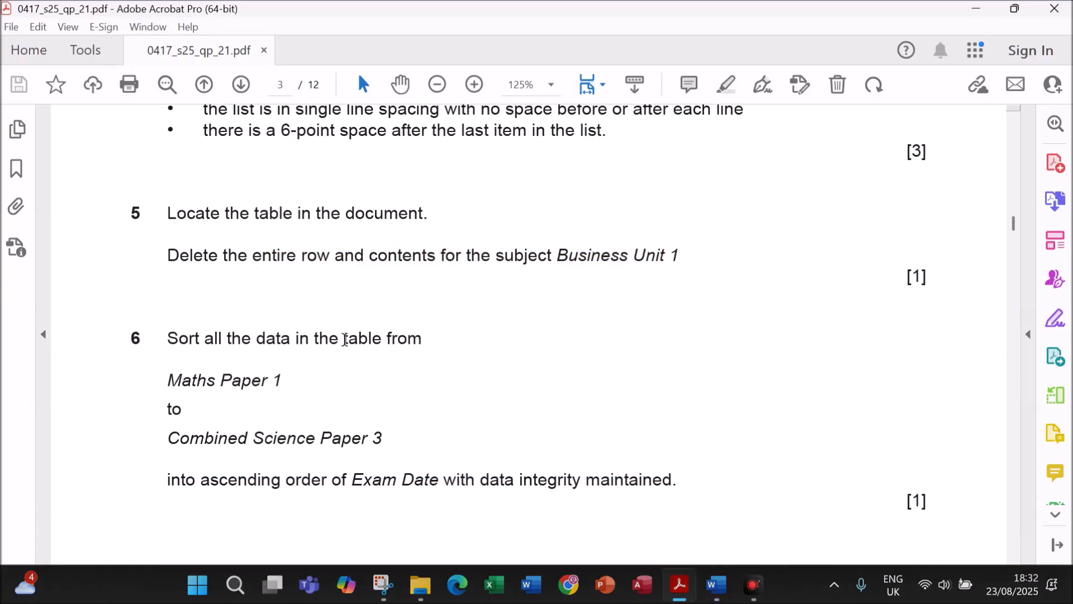
{"action": "left_click_drag", "start_coordinate": [169, 382], "coordinate": [378, 435]}
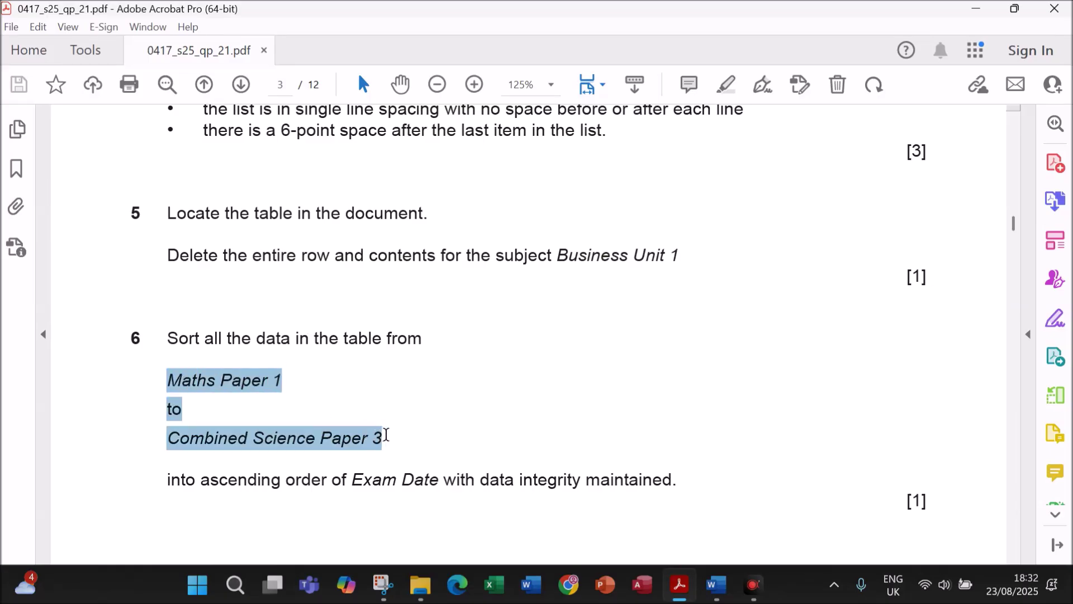
{"action": "left_click", "coordinate": [308, 479]}
{"action": "left_click_drag", "start_coordinate": [307, 479], "coordinate": [424, 492]}
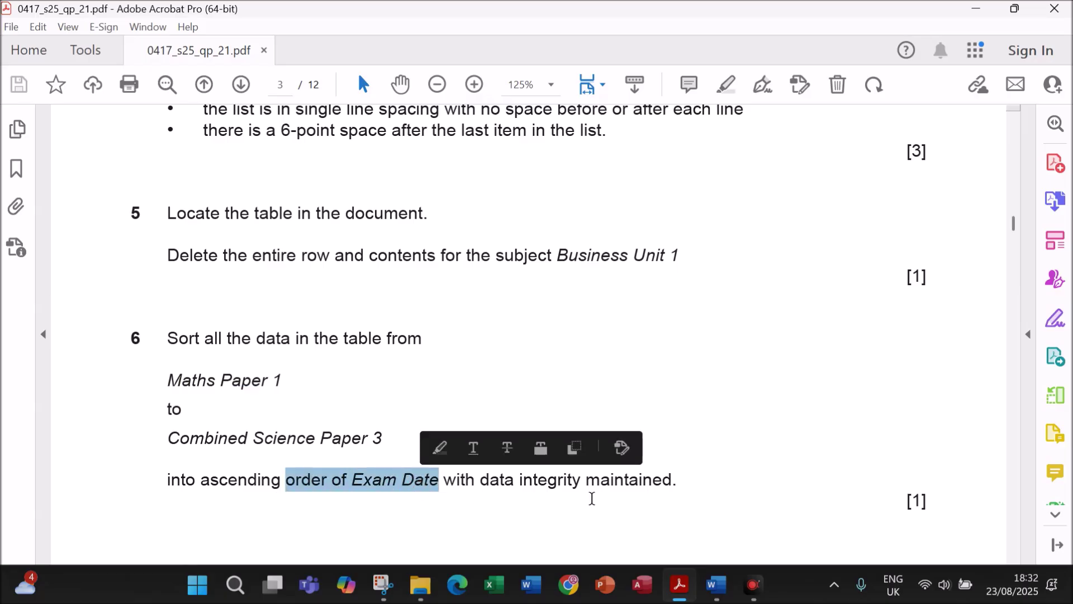
{"action": "mouse_move", "coordinate": [717, 582]}
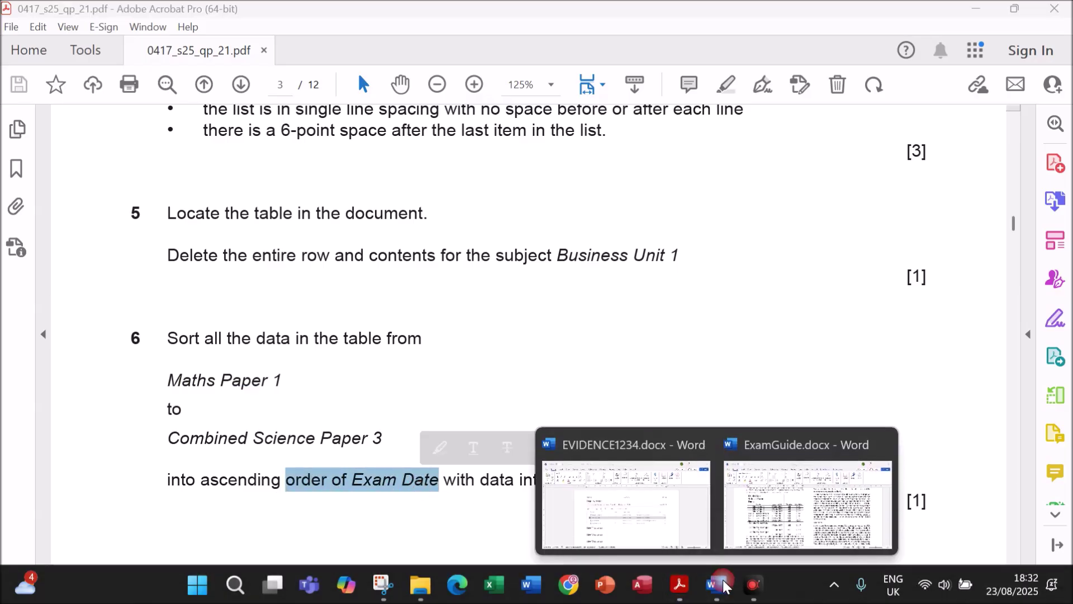
{"action": "left_click", "coordinate": [777, 527]}
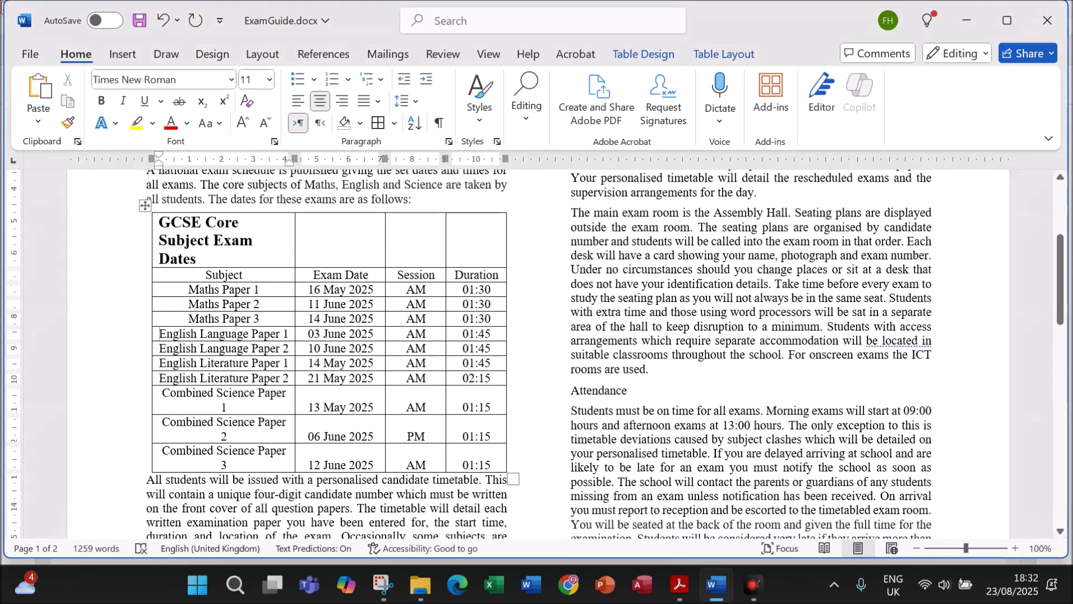
- Sort the table by Exam Date, ascending, with the Subject row treated as a header
{"action": "mouse_move", "coordinate": [184, 274]}
{"action": "left_mouse_down"}
{"action": "mouse_move", "coordinate": [346, 335]}
{"action": "mouse_move", "coordinate": [419, 380]}
{"action": "mouse_move", "coordinate": [480, 464]}
{"action": "left_mouse_up"}
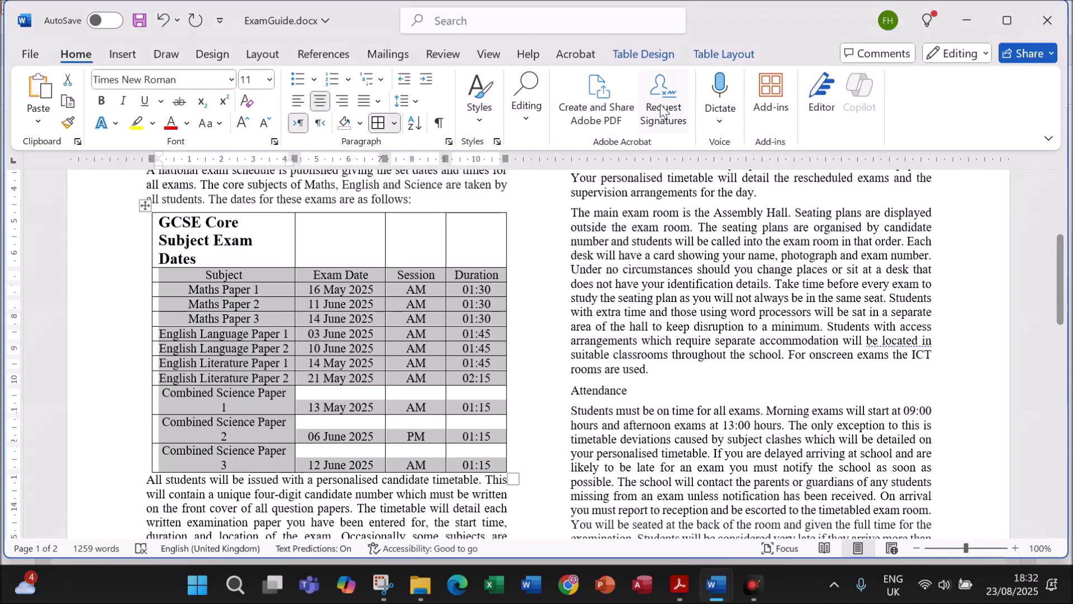
{"action": "left_click", "coordinate": [722, 54]}
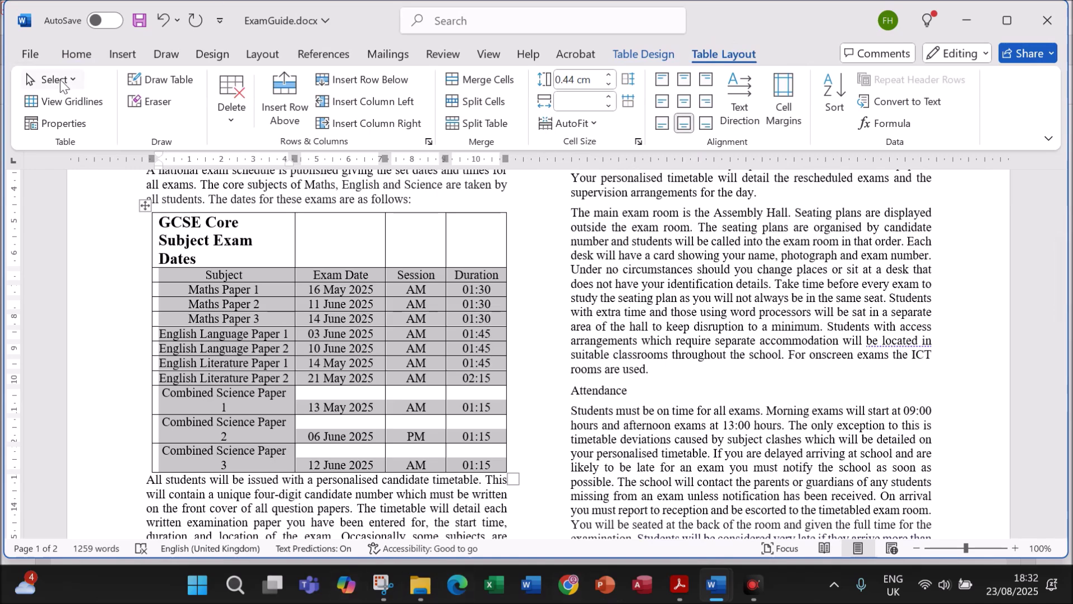
{"action": "left_click", "coordinate": [835, 92]}
{"action": "left_click_drag", "start_coordinate": [506, 132], "coordinate": [711, 155]}
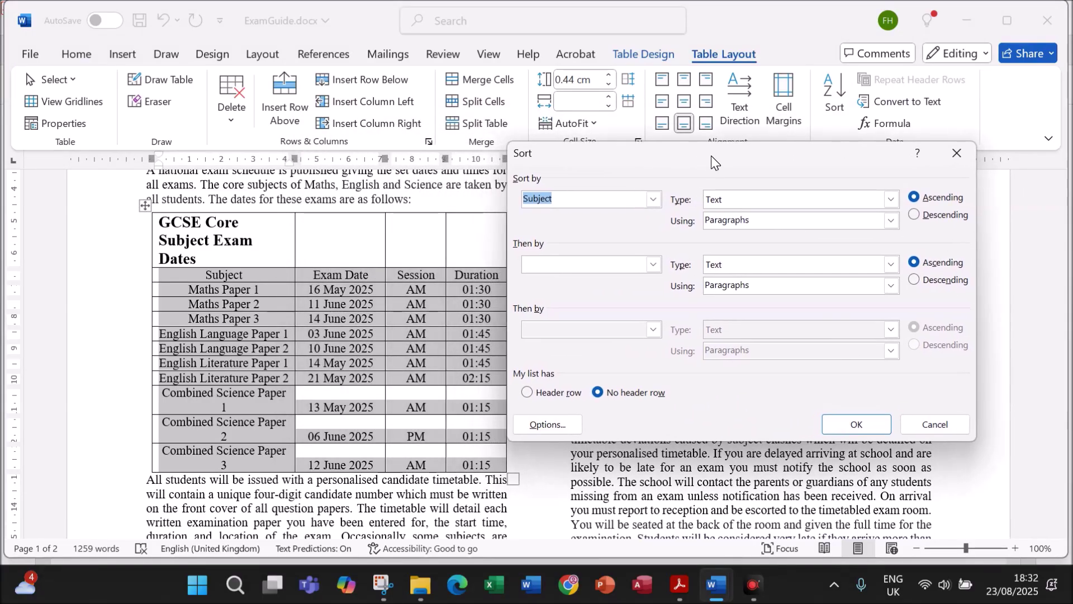
{"action": "left_click", "coordinate": [654, 199]}
{"action": "left_click", "coordinate": [675, 173]}
{"action": "left_click", "coordinate": [526, 391]}
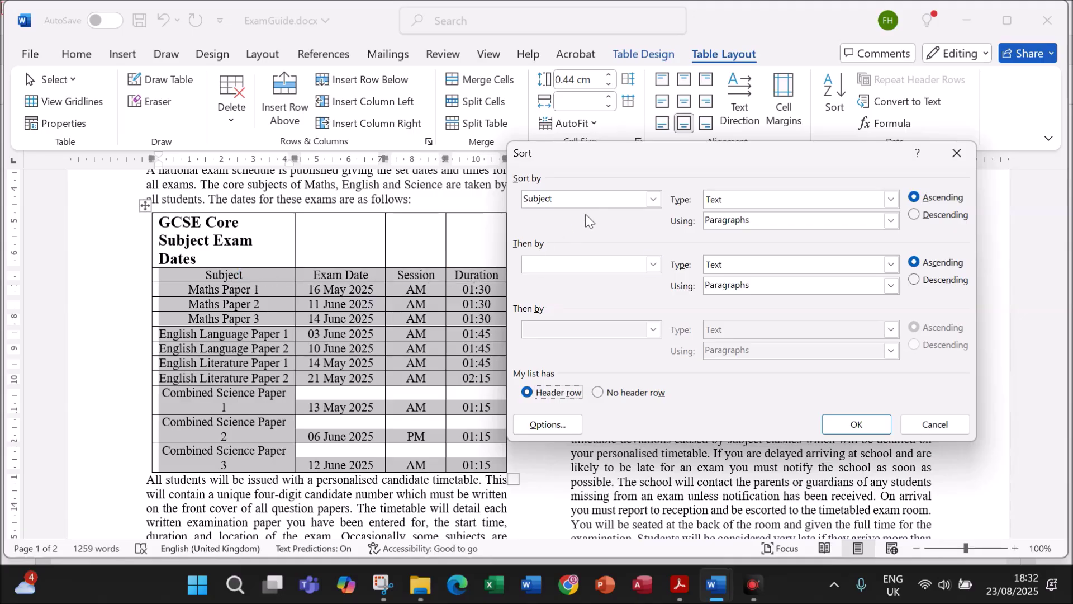
{"action": "left_click", "coordinate": [652, 202]}
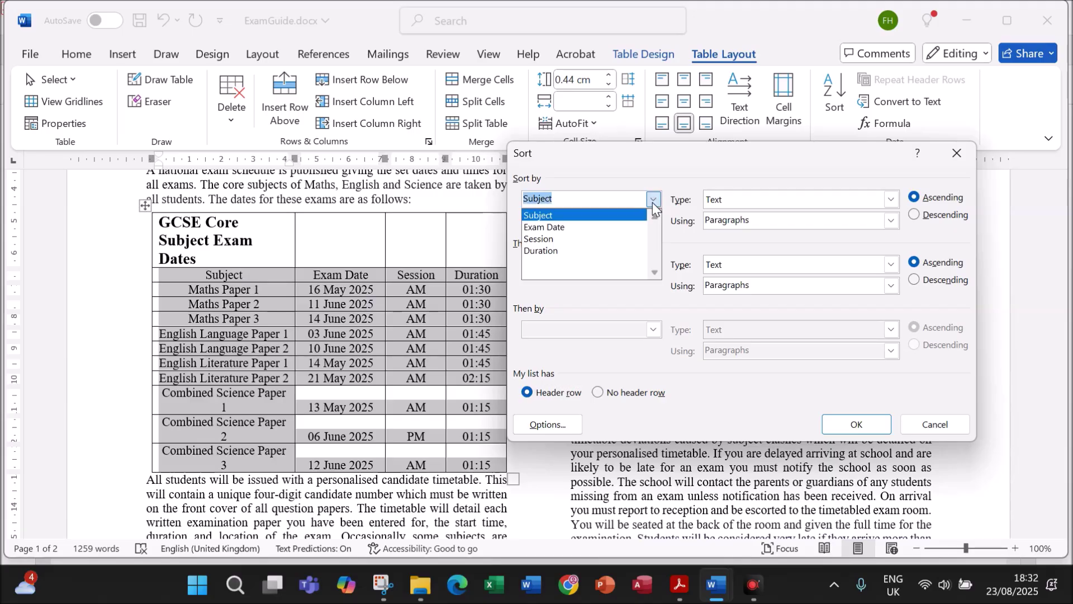
{"action": "left_click", "coordinate": [543, 228]}
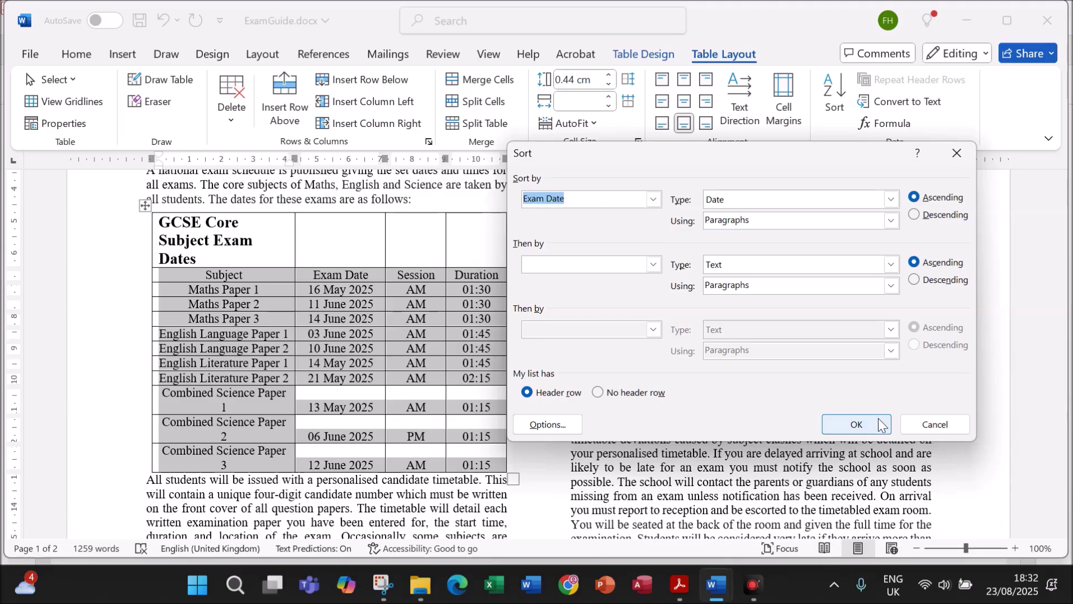
{"action": "left_click", "coordinate": [856, 424]}
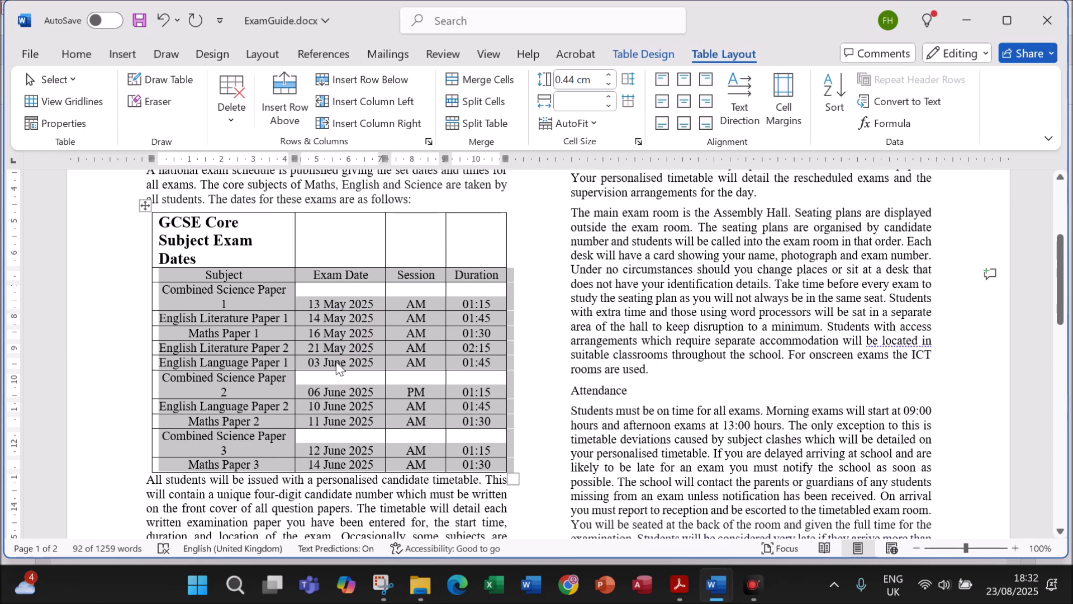
{"action": "left_click", "coordinate": [683, 592]}
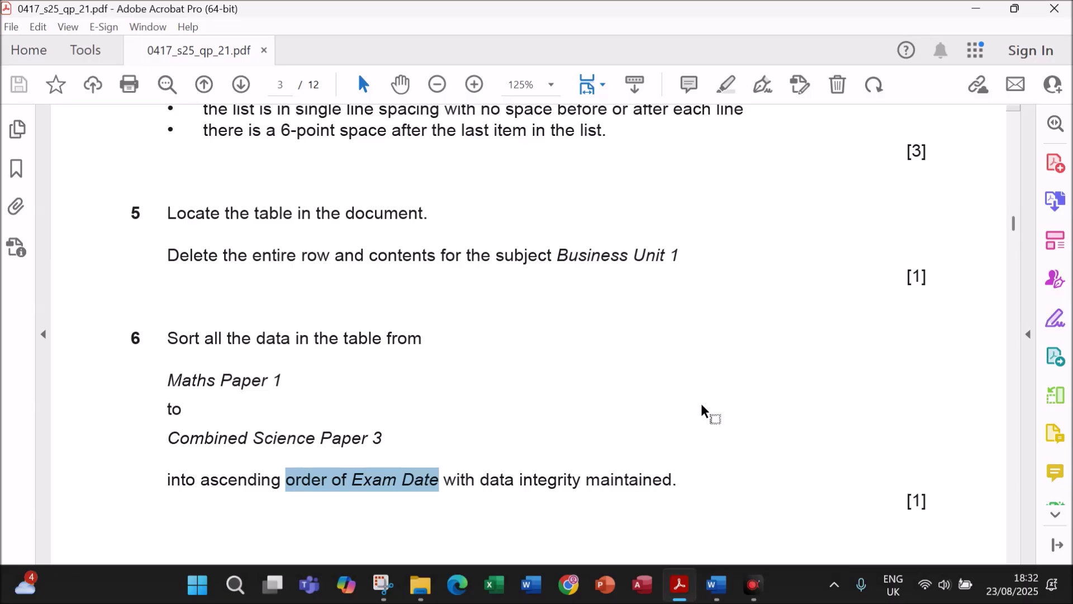
- Read question 7 on page 4: 0.5-point gridlines and 3–4-point external borders
{"action": "scroll", "coordinate": [703, 411], "scroll_direction": "down", "scroll_amount": 1}
{"action": "scroll", "coordinate": [703, 411], "scroll_direction": "down", "scroll_amount": 3}
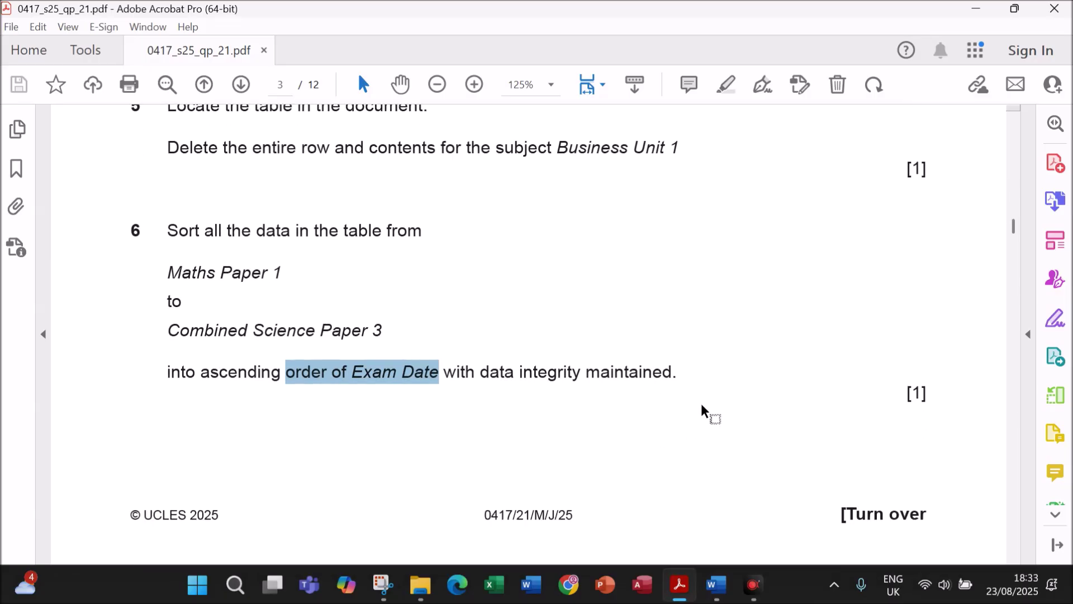
{"action": "scroll", "coordinate": [703, 411], "scroll_direction": "down", "scroll_amount": 15}
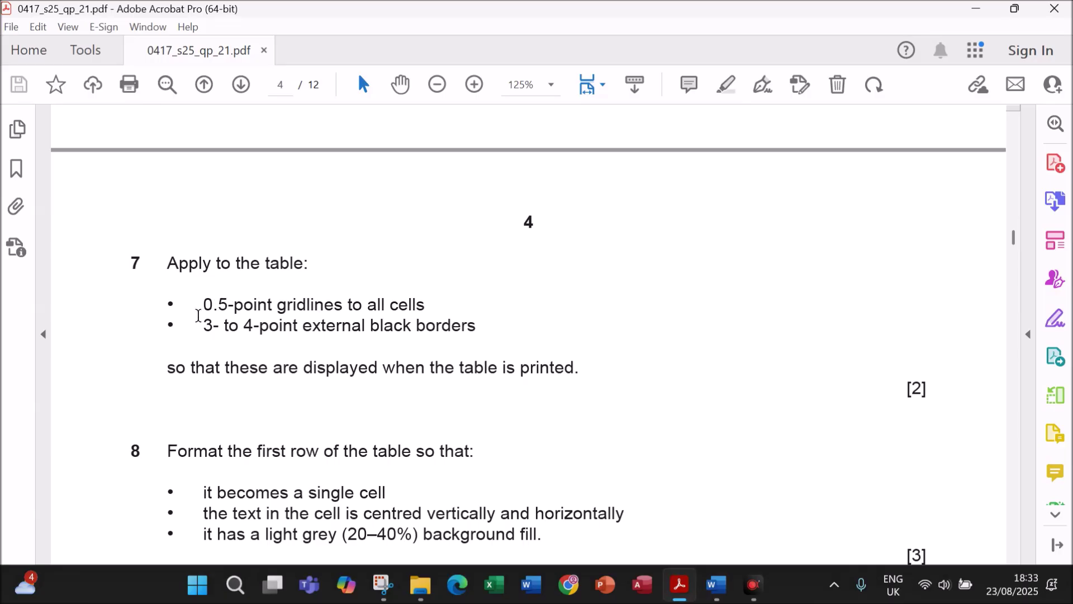
{"action": "left_click_drag", "start_coordinate": [202, 306], "coordinate": [487, 320]}
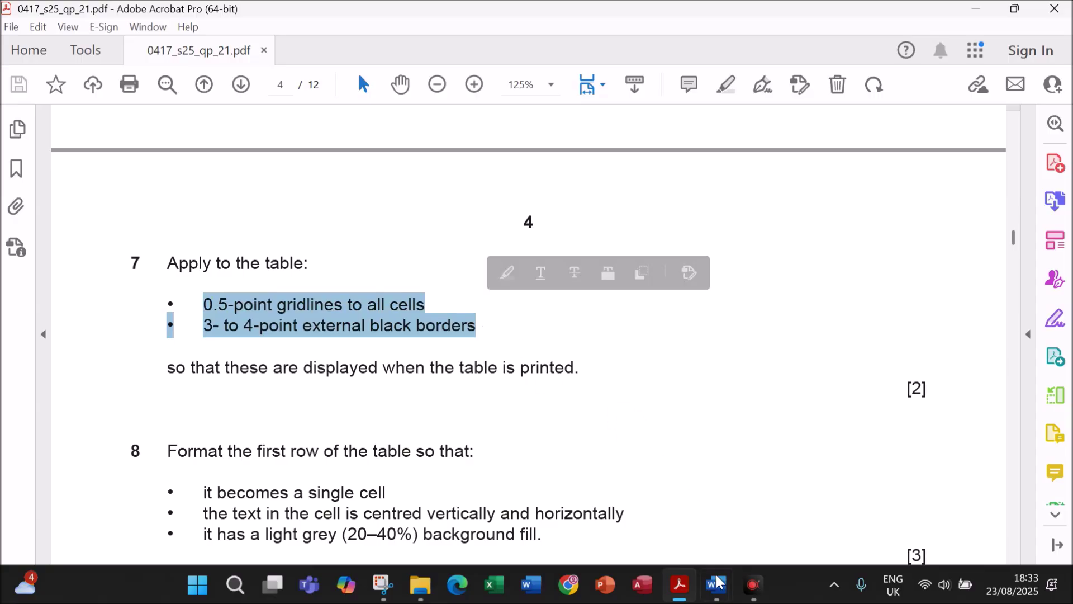
{"action": "mouse_move", "coordinate": [716, 584]}
{"action": "left_click", "coordinate": [775, 533]}
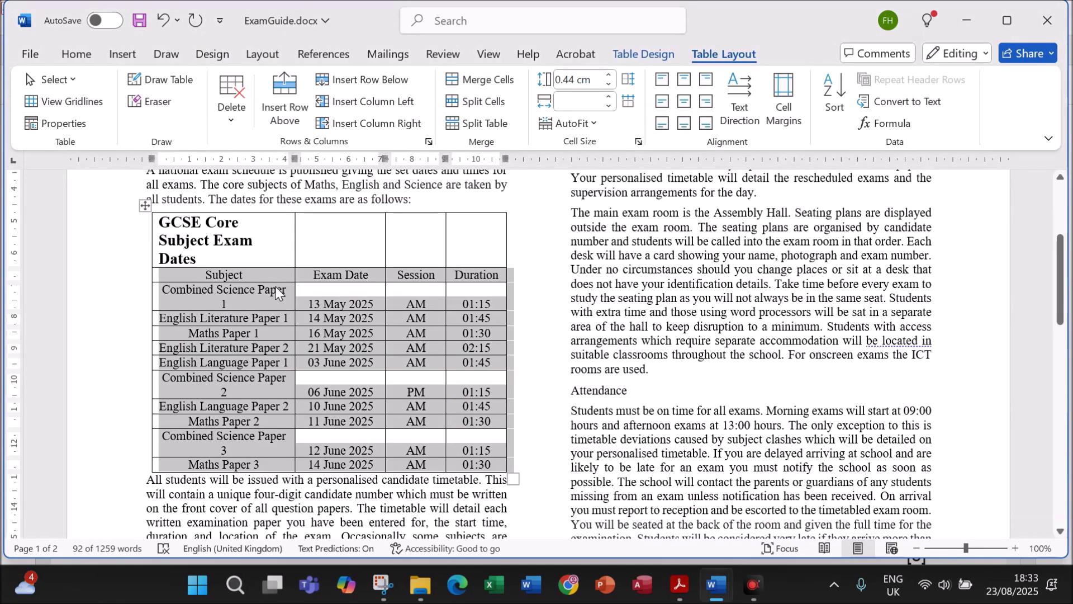
- Apply a ½ pt Grid border to the whole exam table through Borders and Shading
{"action": "left_click", "coordinate": [146, 207]}
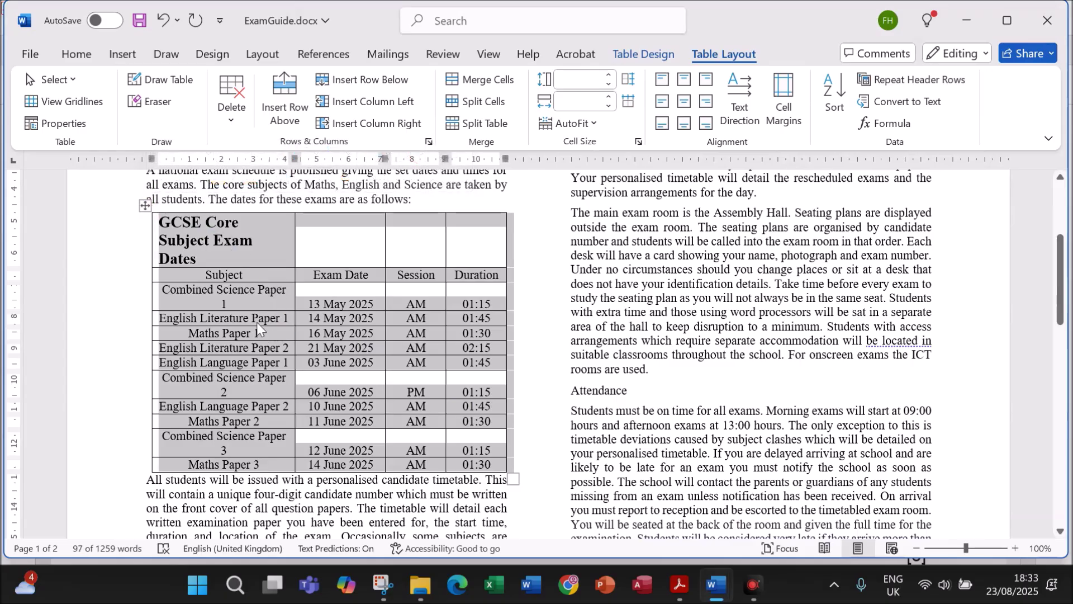
{"action": "left_click", "coordinate": [77, 54]}
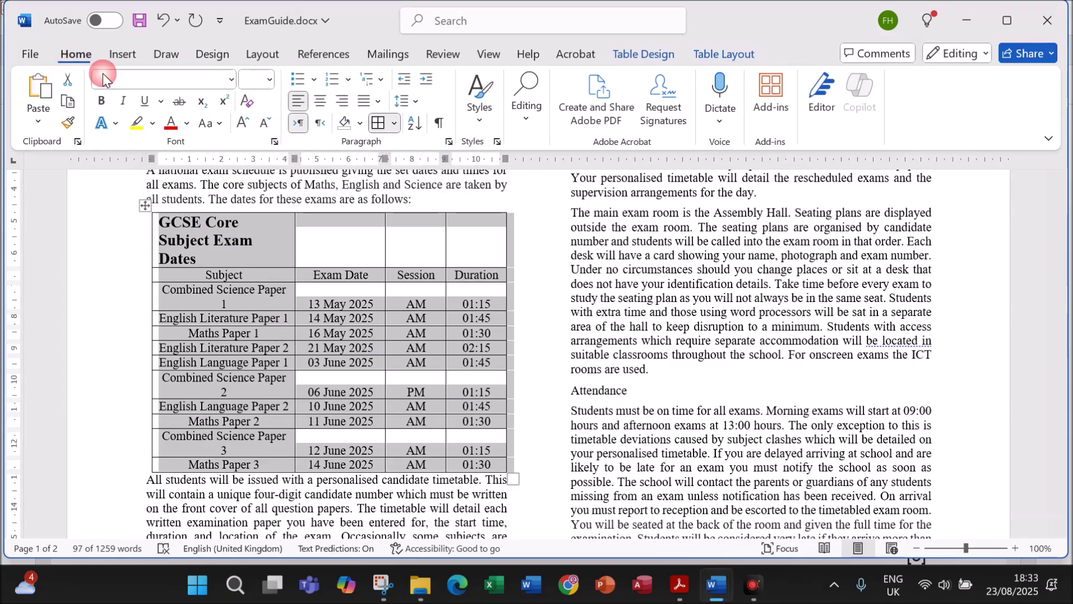
{"action": "left_click", "coordinate": [394, 124]}
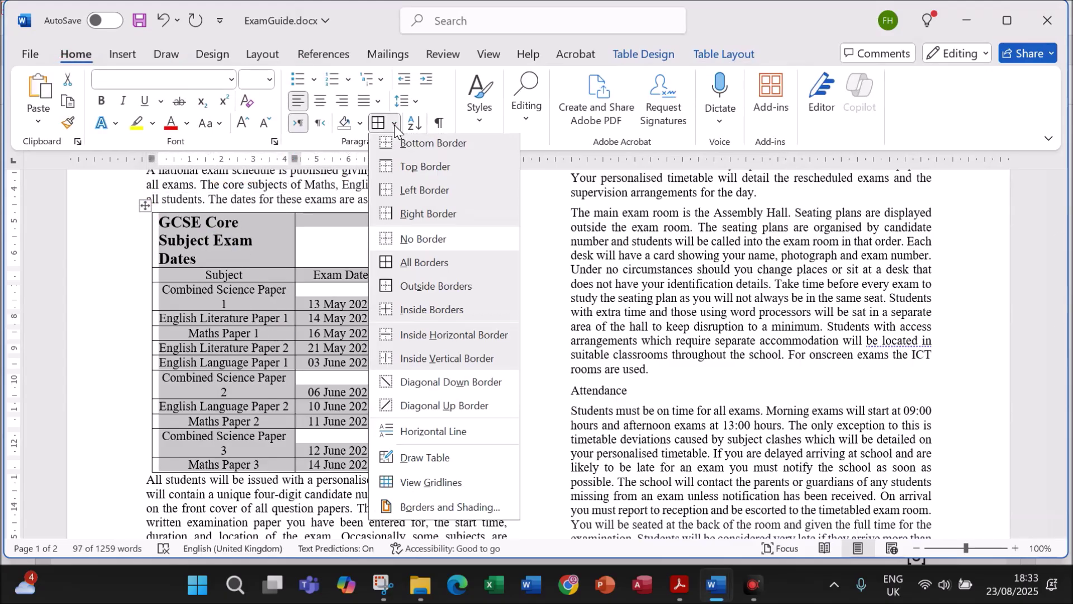
{"action": "left_click", "coordinate": [438, 507]}
{"action": "left_click_drag", "start_coordinate": [510, 108], "coordinate": [626, 124]}
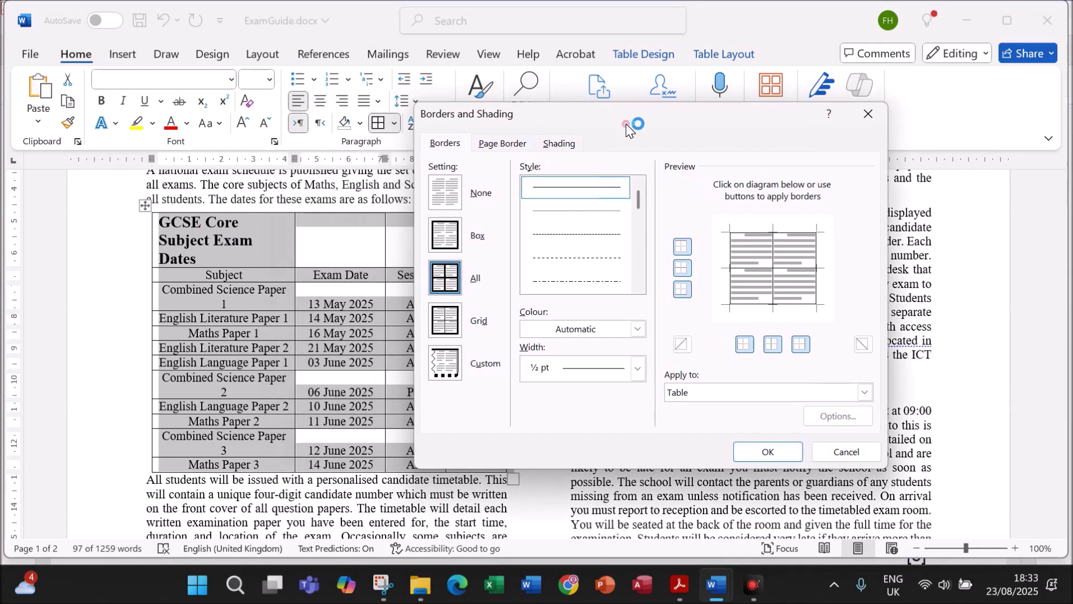
{"action": "left_click", "coordinate": [442, 330]}
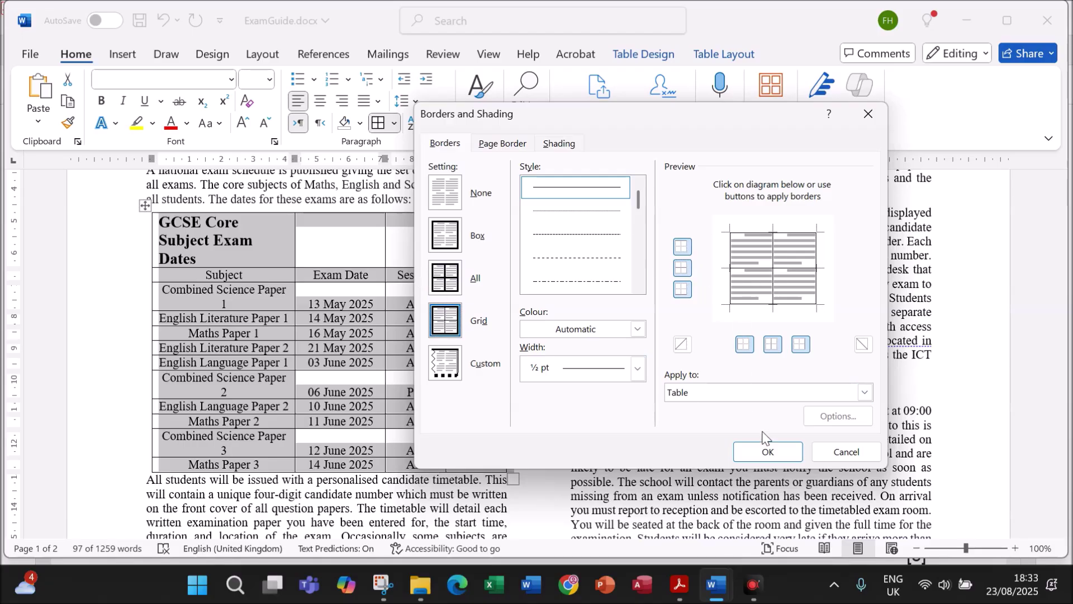
{"action": "left_click", "coordinate": [763, 453]}
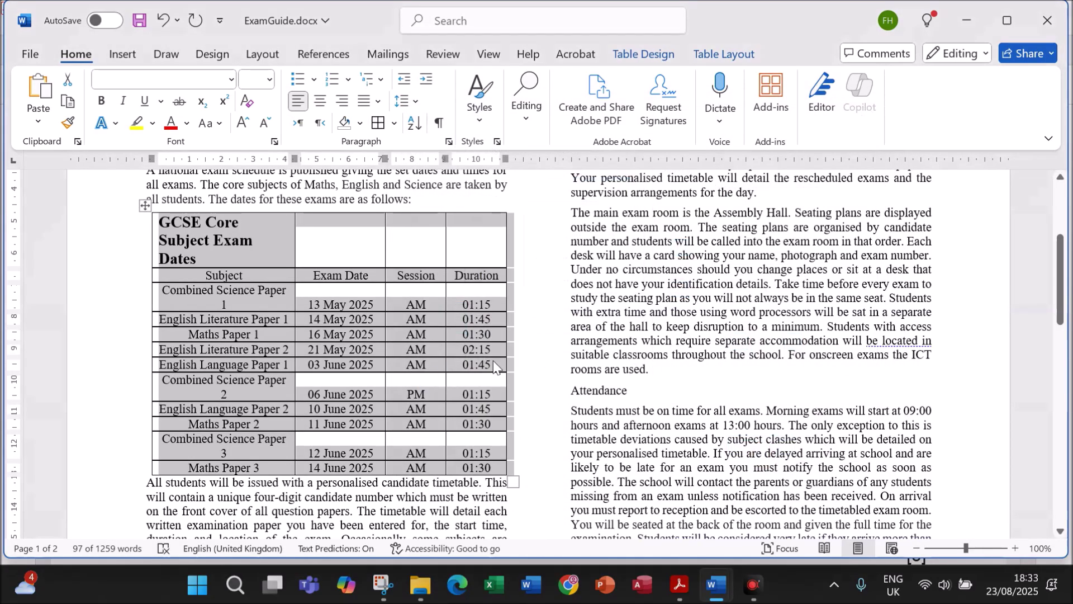
{"action": "left_click", "coordinate": [613, 354]}
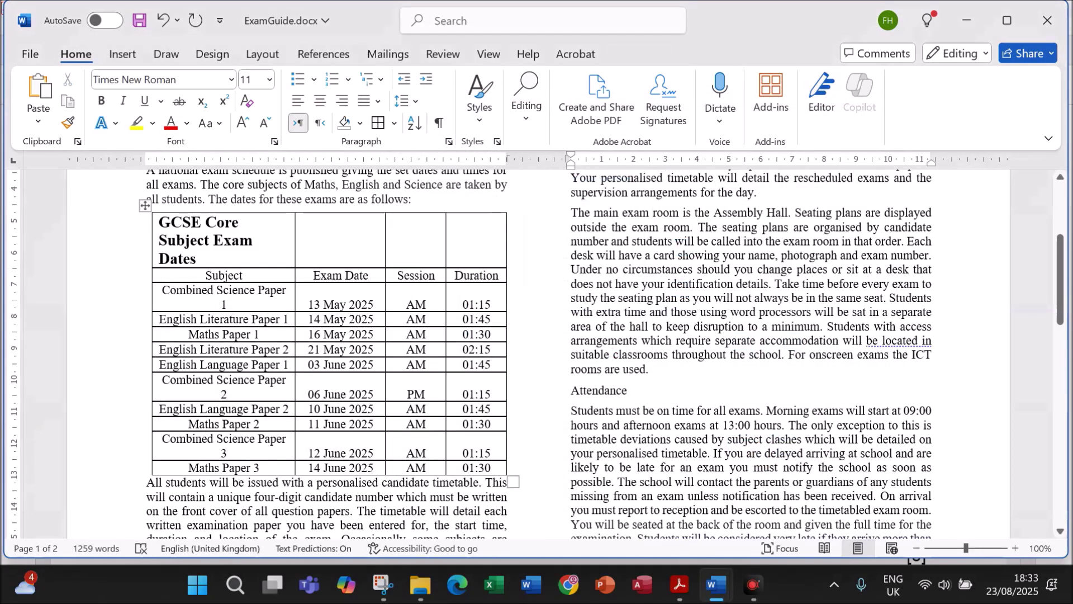
{"action": "left_click", "coordinate": [145, 207]}
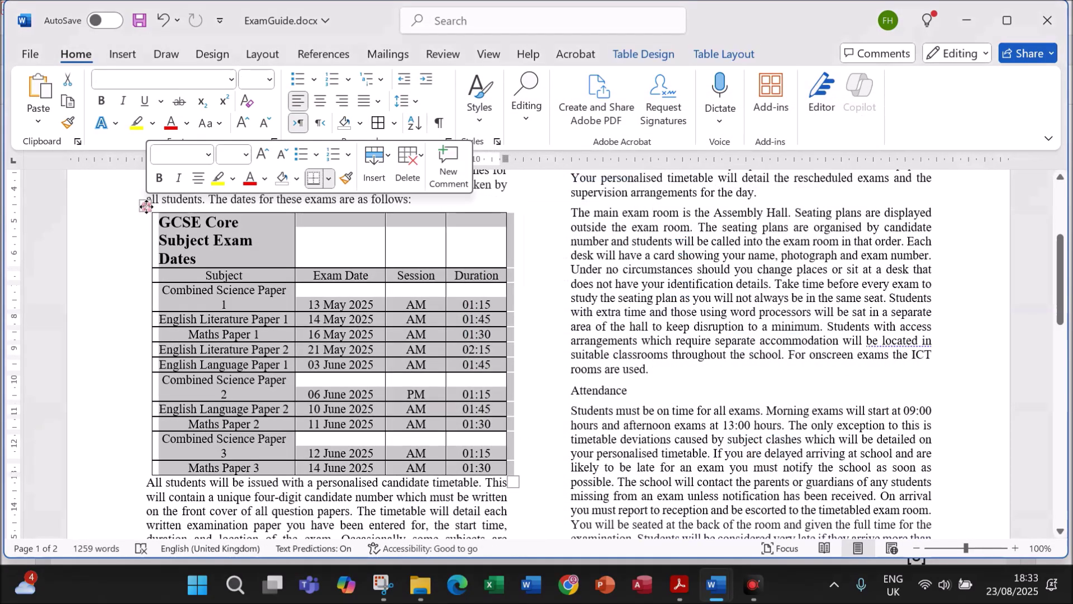
{"action": "left_click", "coordinate": [395, 123]}
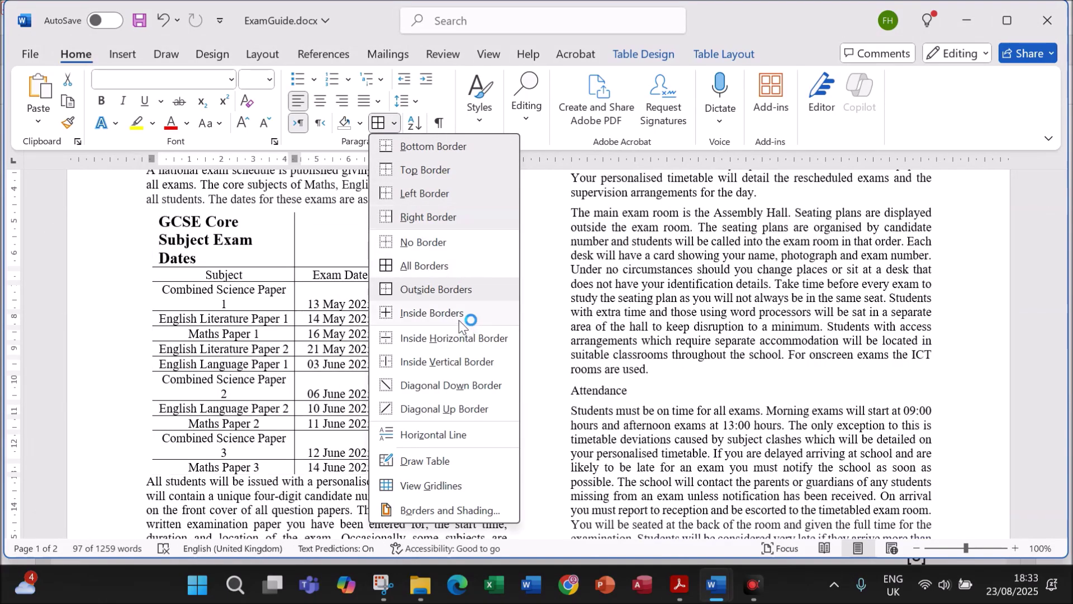
- Keep All borders on the table and make its top, bottom, left and right edges 3 pt
{"action": "left_click", "coordinate": [442, 510]}
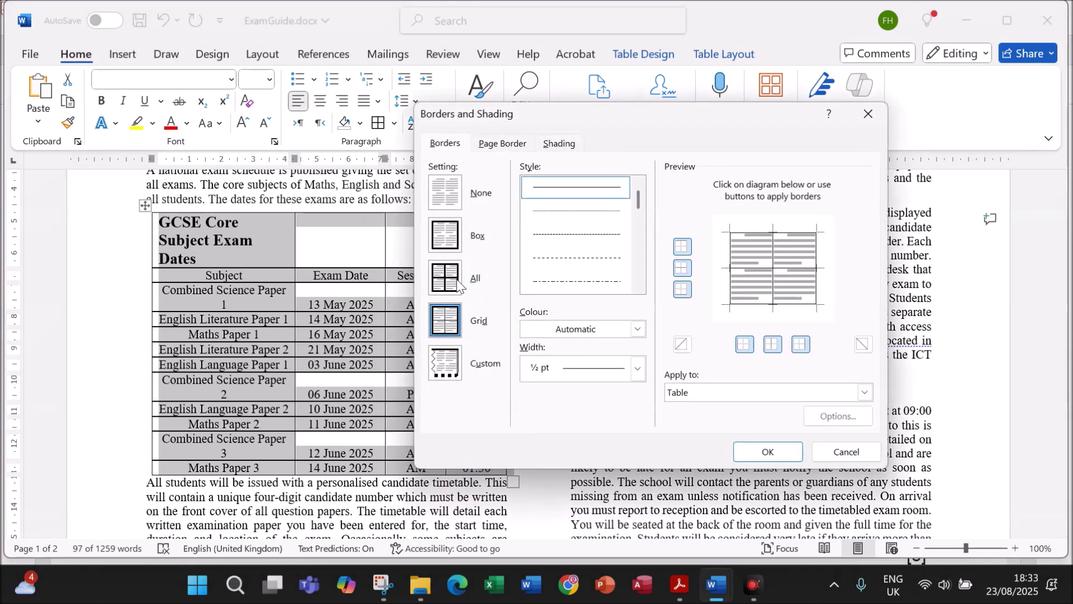
{"action": "left_click", "coordinate": [457, 284]}
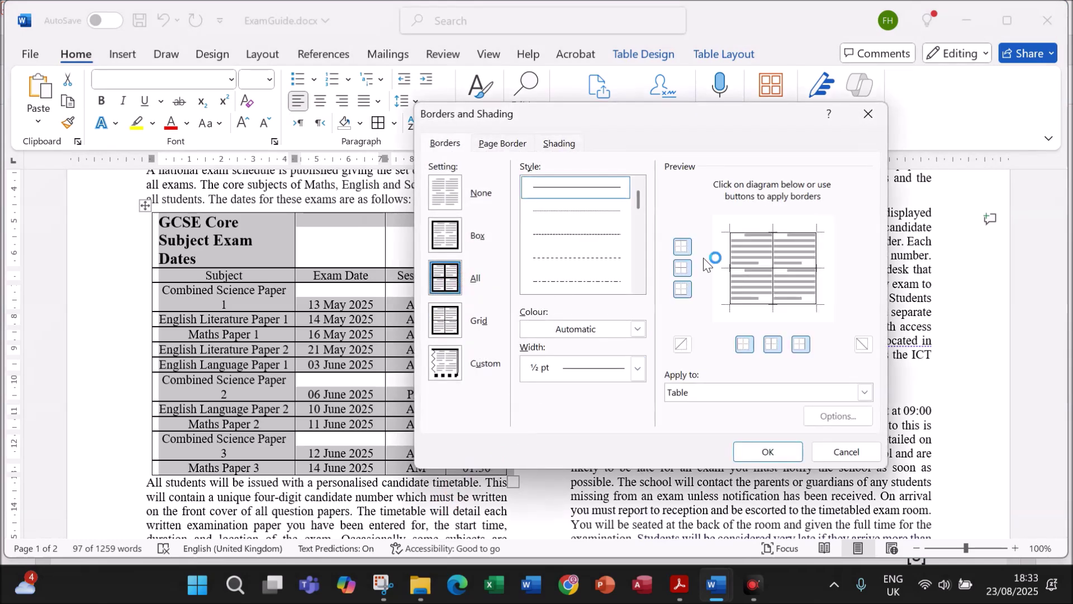
{"action": "left_click", "coordinate": [731, 253]}
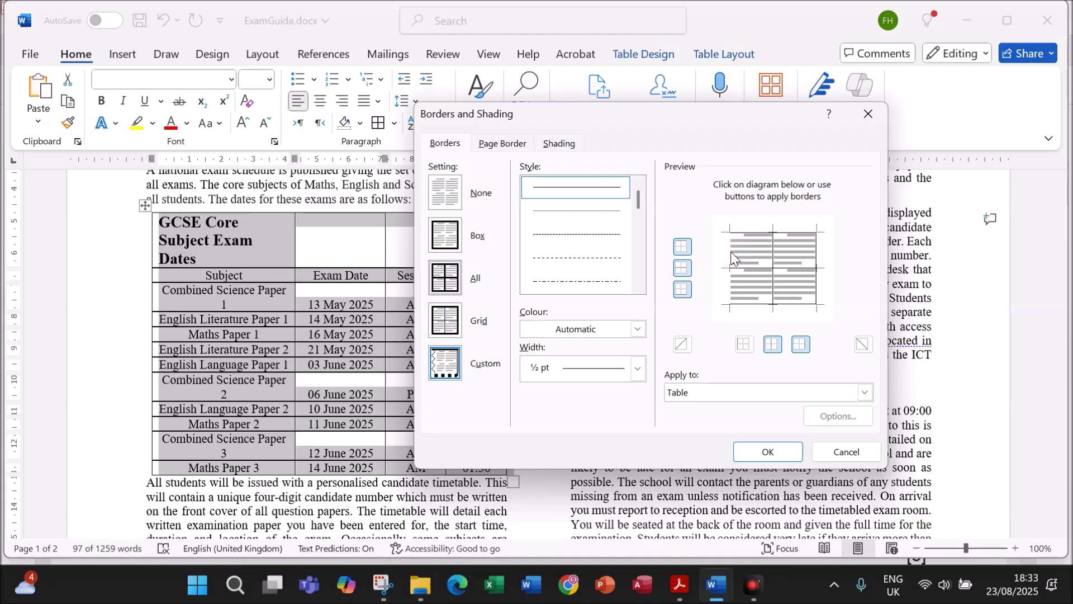
{"action": "left_click", "coordinate": [732, 268]}
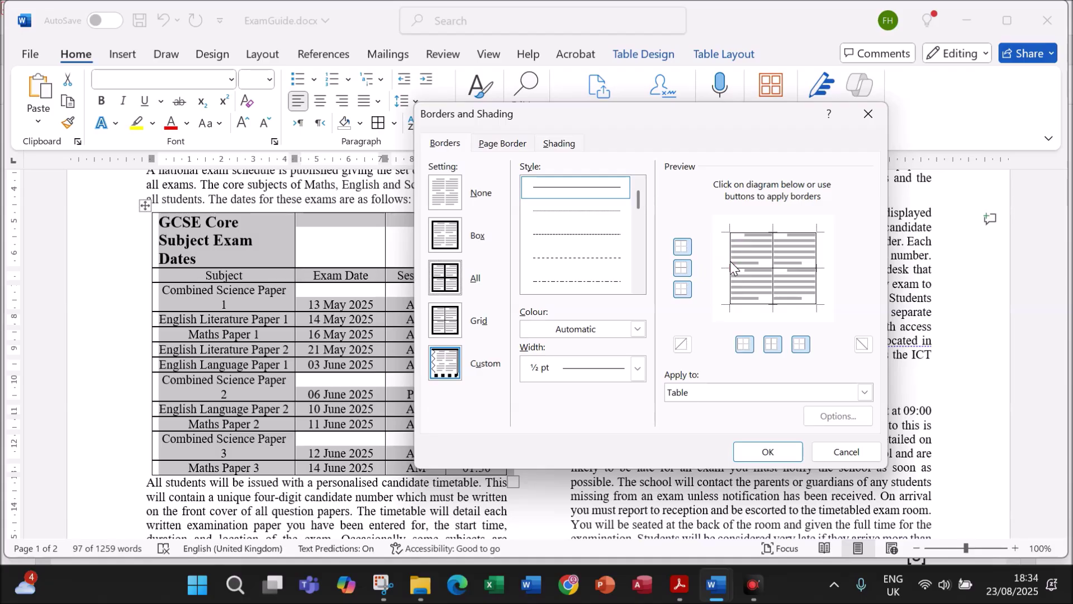
{"action": "left_click", "coordinate": [637, 369]}
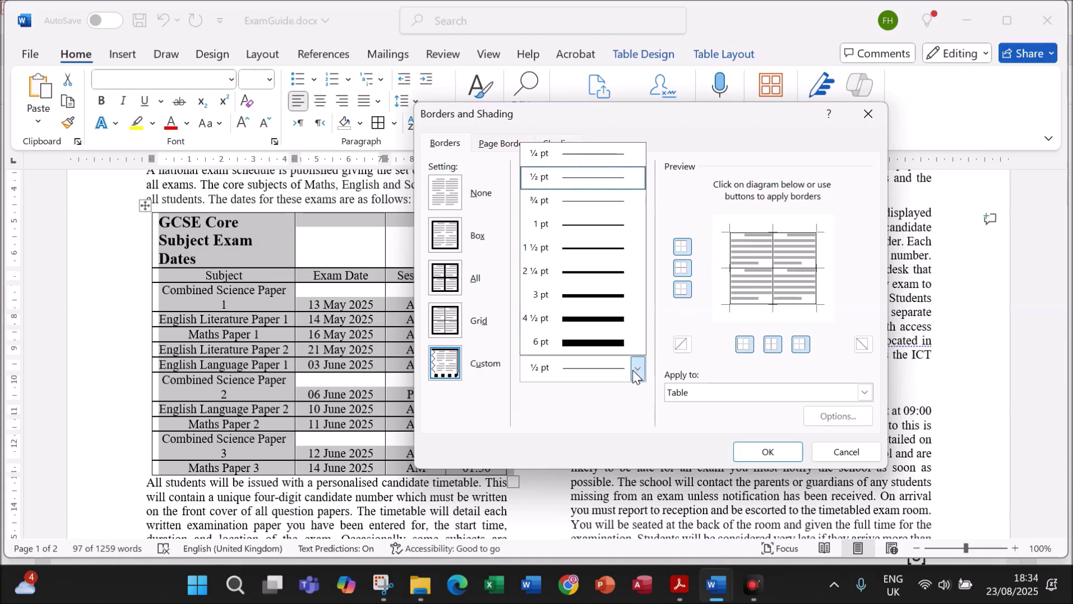
{"action": "left_click", "coordinate": [588, 302]}
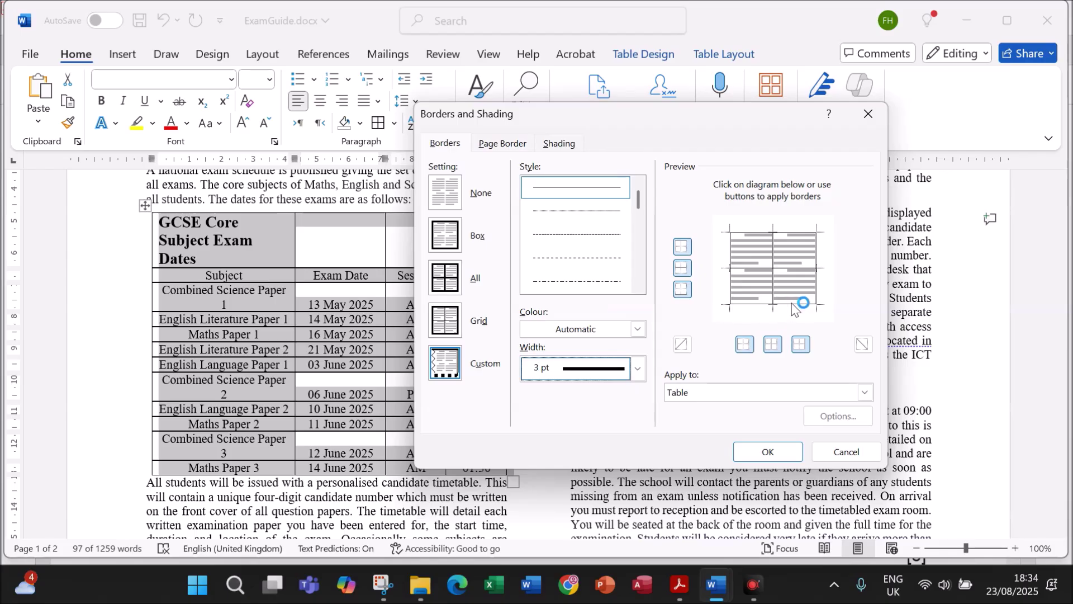
{"action": "left_click", "coordinate": [761, 311]}
{"action": "left_click", "coordinate": [733, 284]}
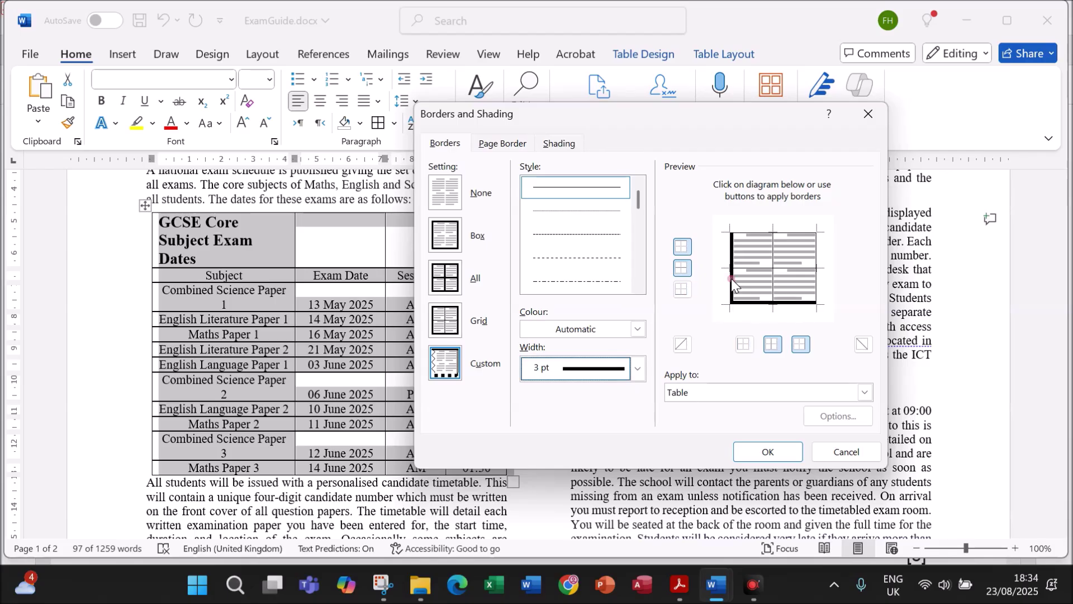
{"action": "left_click", "coordinate": [761, 234]}
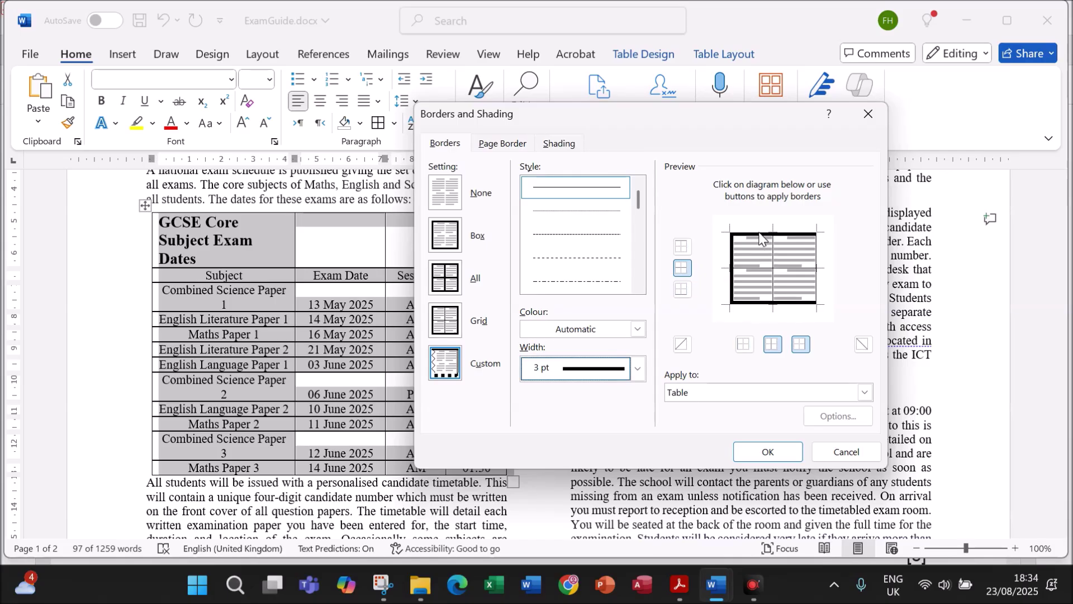
{"action": "left_click", "coordinate": [817, 268]}
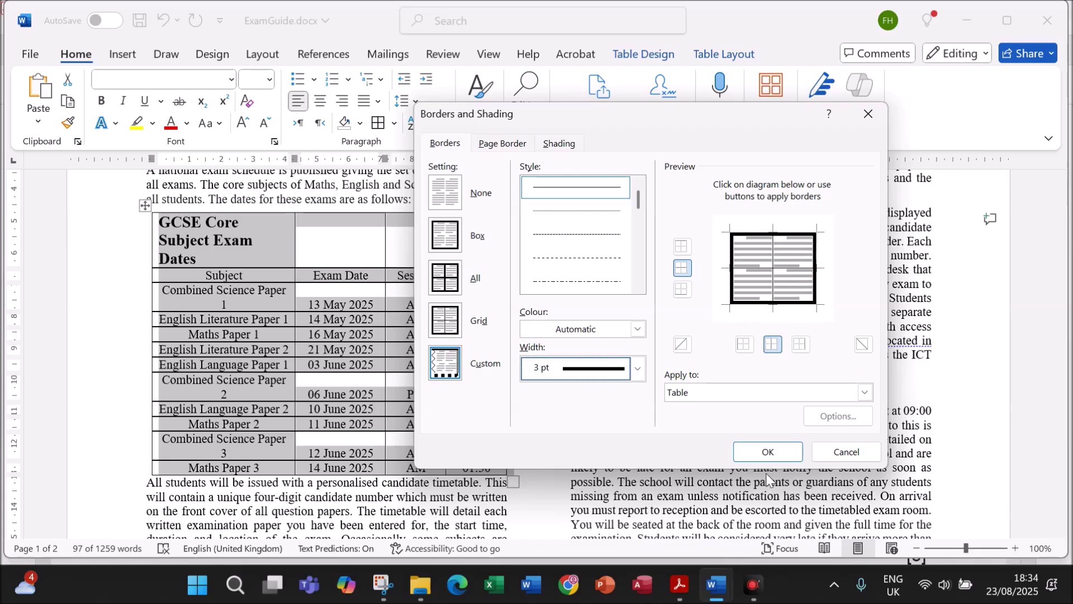
{"action": "left_click", "coordinate": [768, 450]}
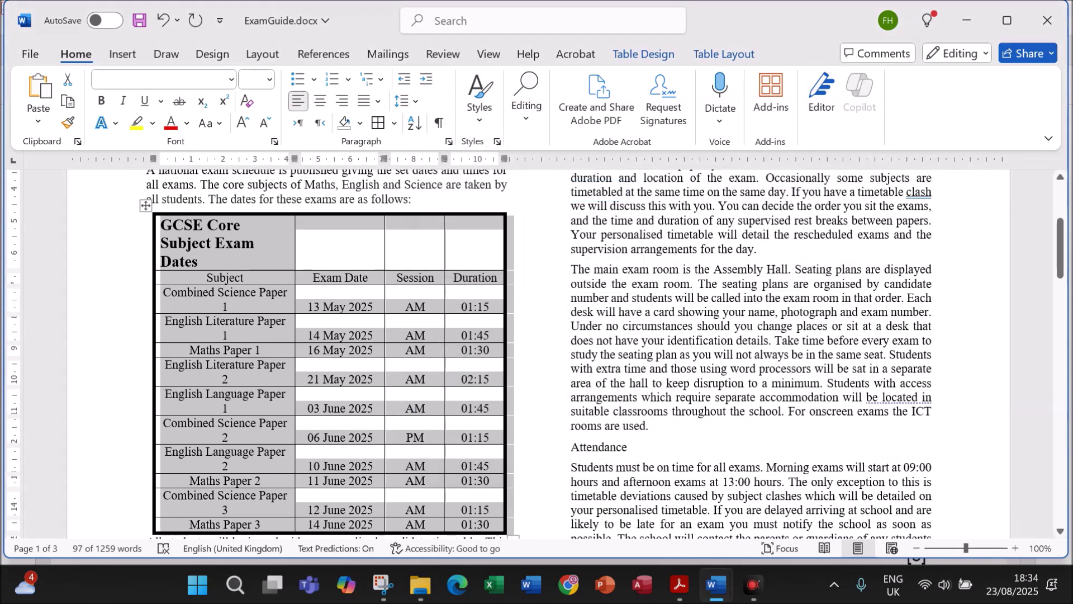
- Check the table's new 3 pt outer border, then bring the question paper forward
{"action": "left_click", "coordinate": [619, 270]}
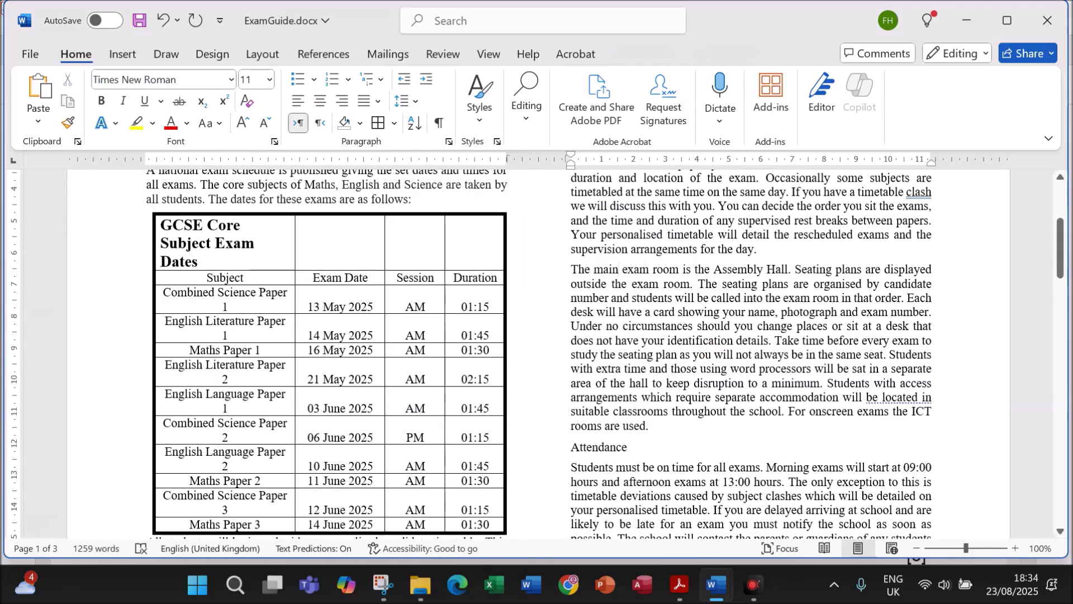
{"action": "scroll", "coordinate": [537, 354], "scroll_direction": "down", "scroll_amount": 3}
{"action": "scroll", "coordinate": [536, 354], "scroll_direction": "up", "scroll_amount": 2}
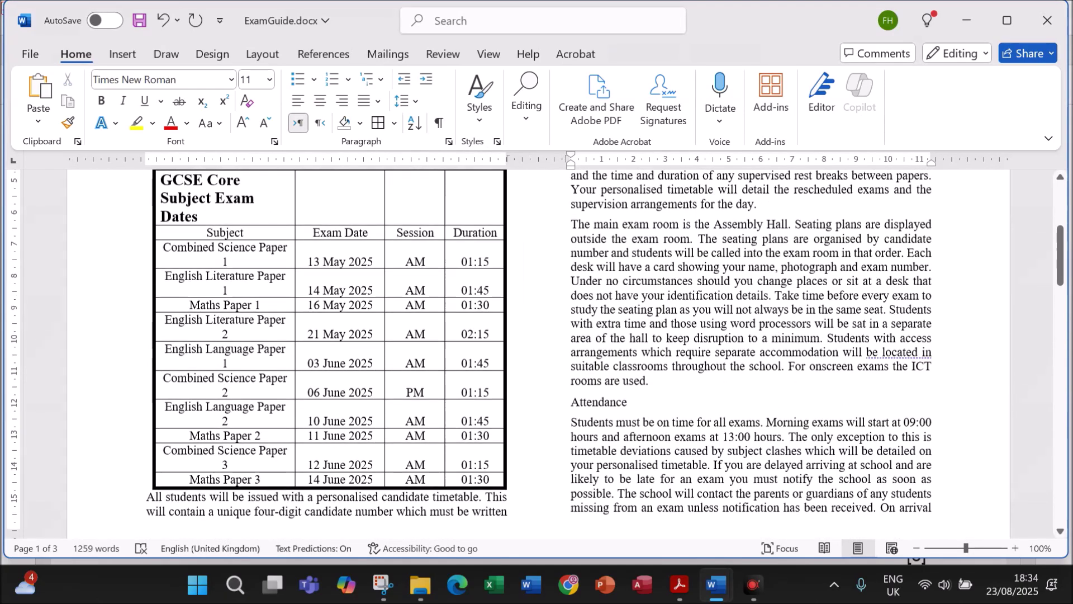
{"action": "left_click", "coordinate": [679, 584]}
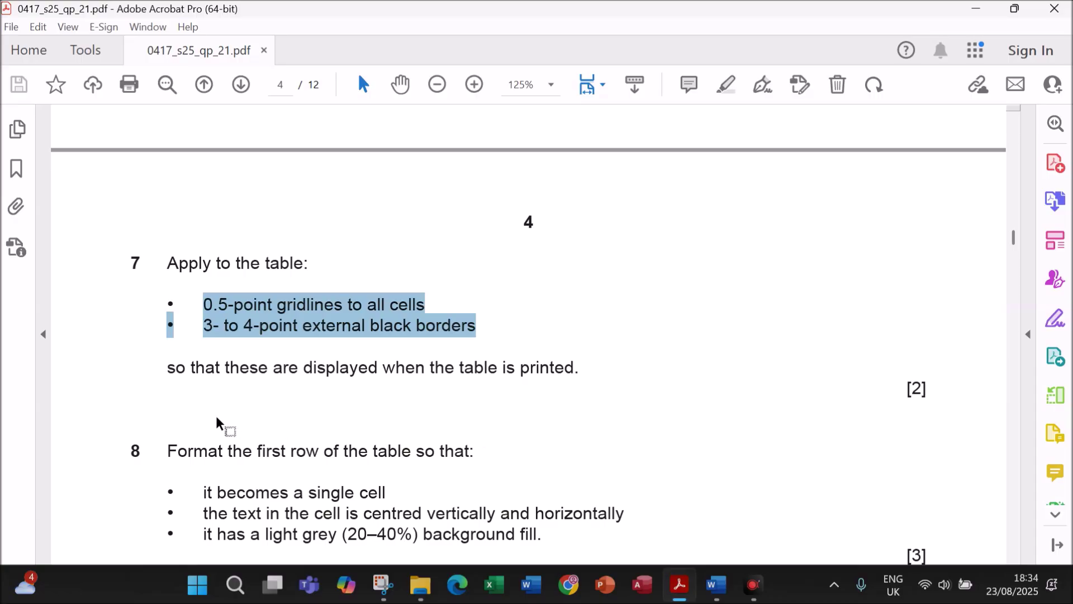
- Read question 8's first-row requirements (merge, centre, grey fill), then return to ExamGuide.docx
{"action": "scroll", "coordinate": [187, 379], "scroll_direction": "down", "scroll_amount": 3}
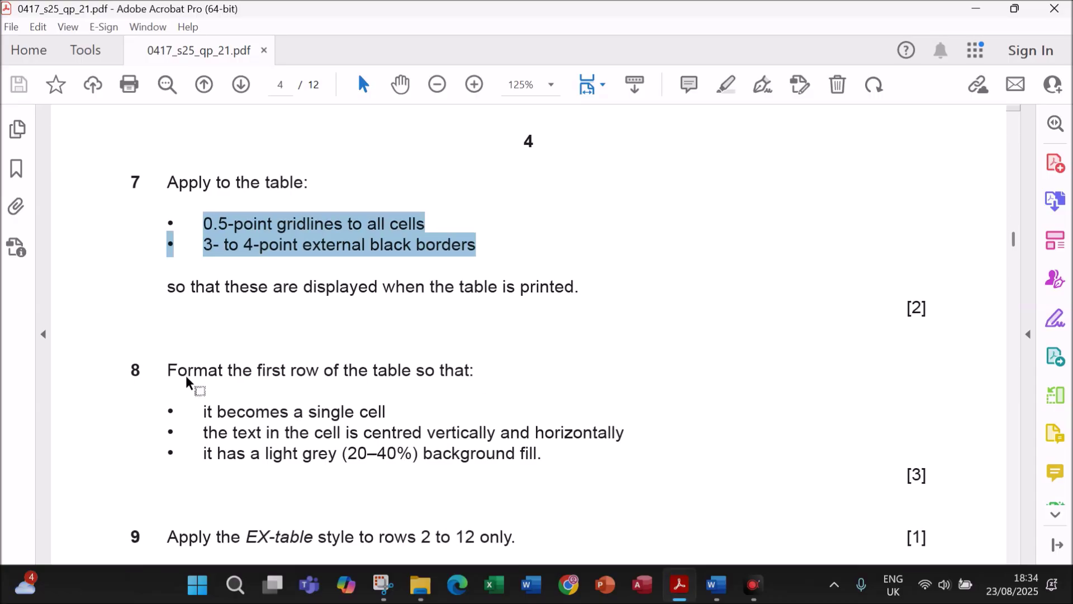
{"action": "left_click_drag", "start_coordinate": [257, 343], "coordinate": [469, 343]}
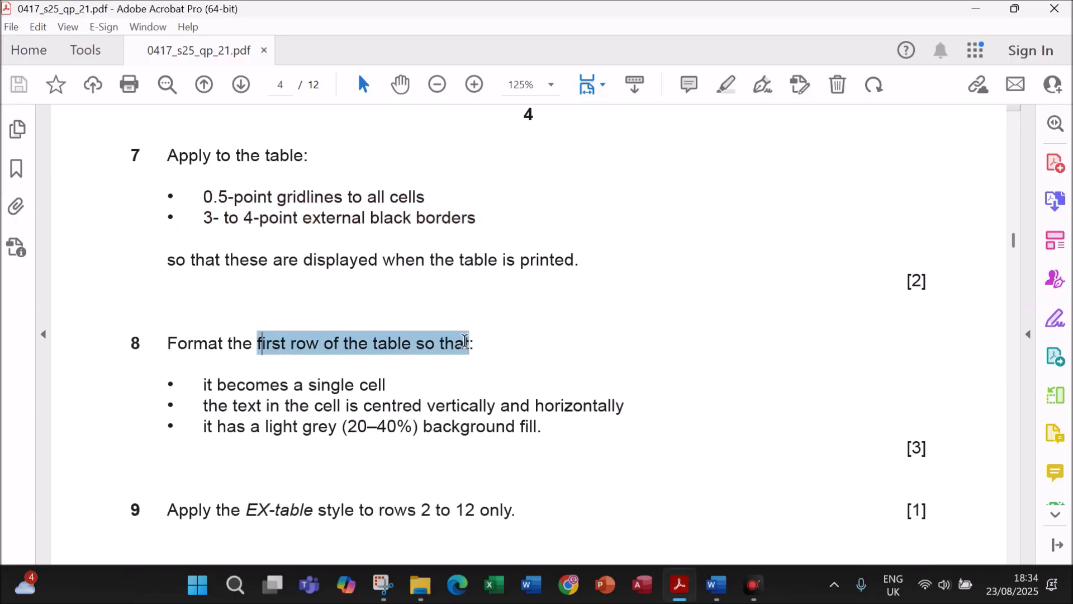
{"action": "left_click", "coordinate": [317, 384]}
{"action": "left_click_drag", "start_coordinate": [290, 384], "coordinate": [386, 385]}
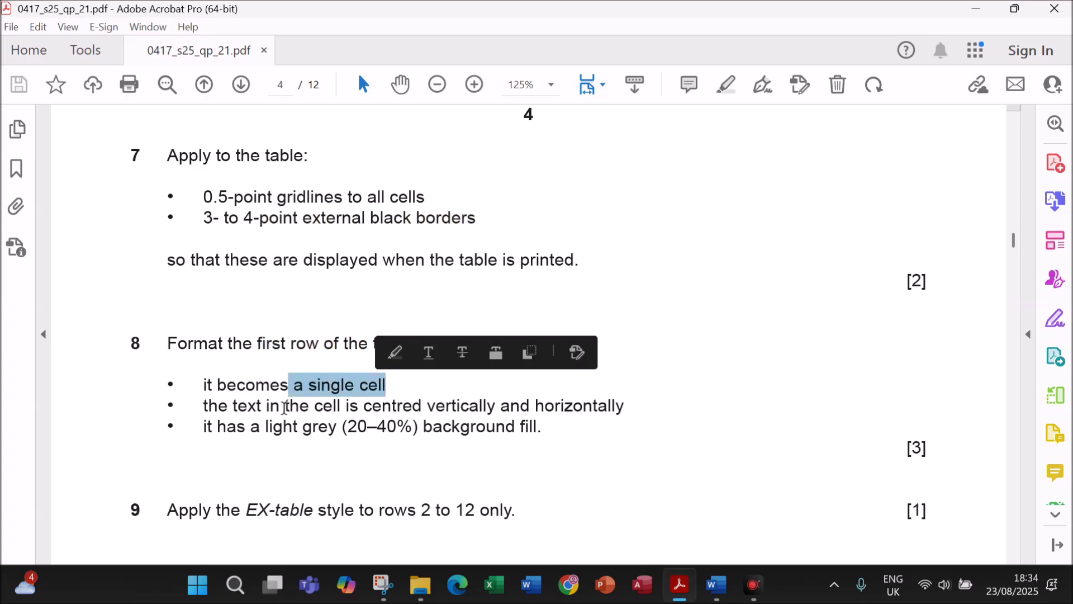
{"action": "left_click_drag", "start_coordinate": [261, 407], "coordinate": [625, 406]}
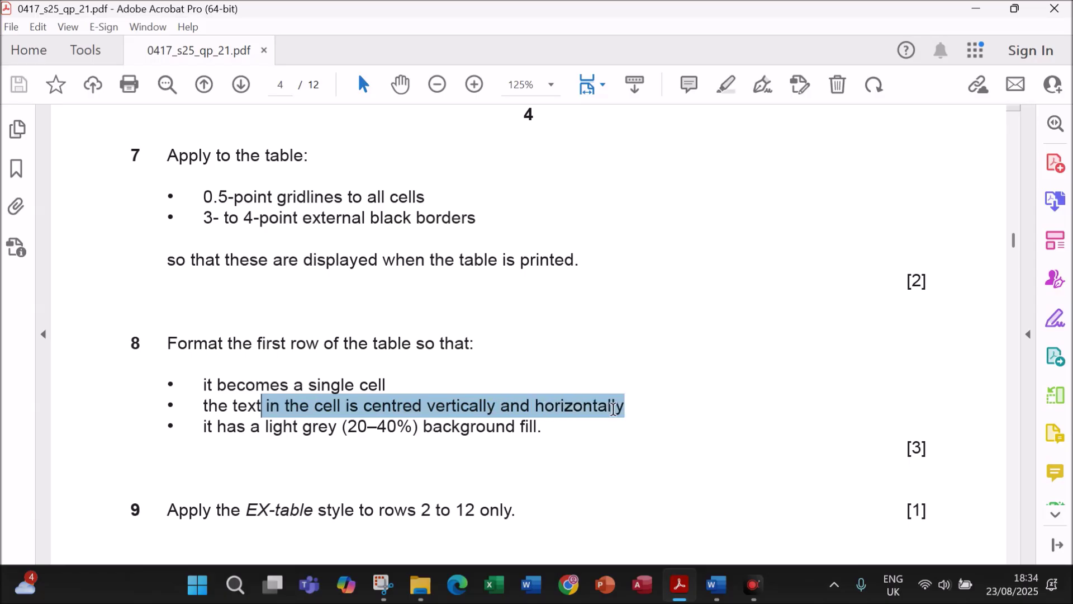
{"action": "mouse_move", "coordinate": [717, 588]}
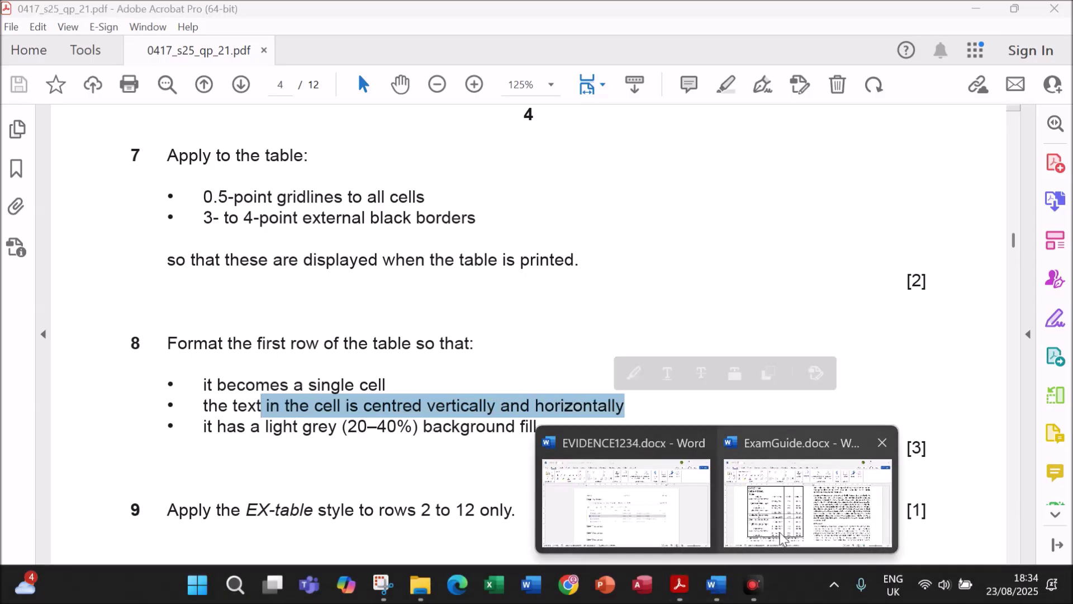
{"action": "left_click", "coordinate": [808, 491]}
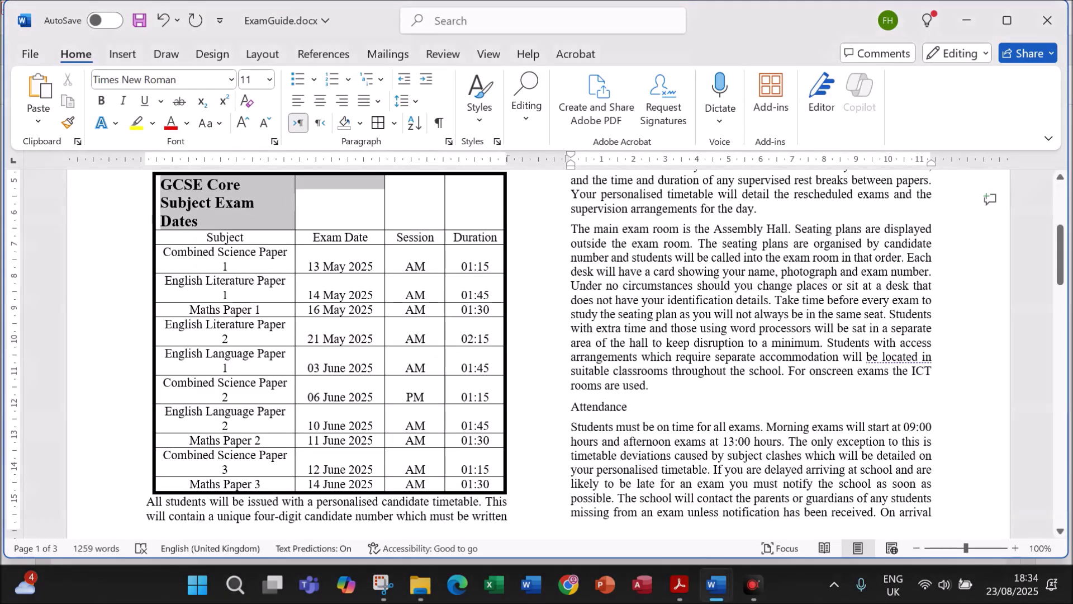
- Merge the table's title row into one cell and centre the GCSE Core Subject Exam Dates heading
{"action": "right_click", "coordinate": [267, 210]}
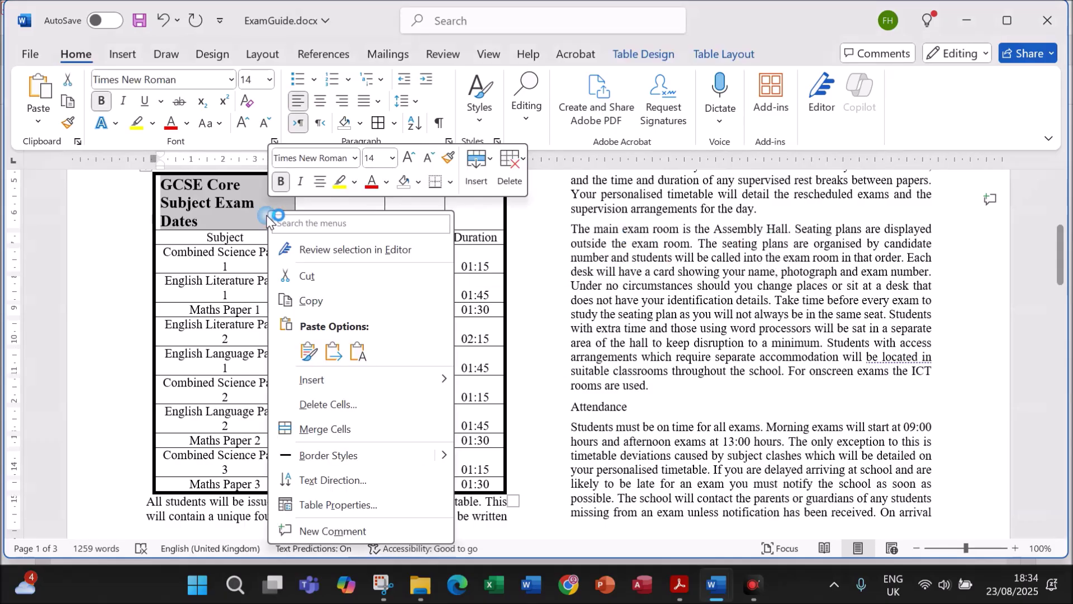
{"action": "left_click", "coordinate": [332, 429]}
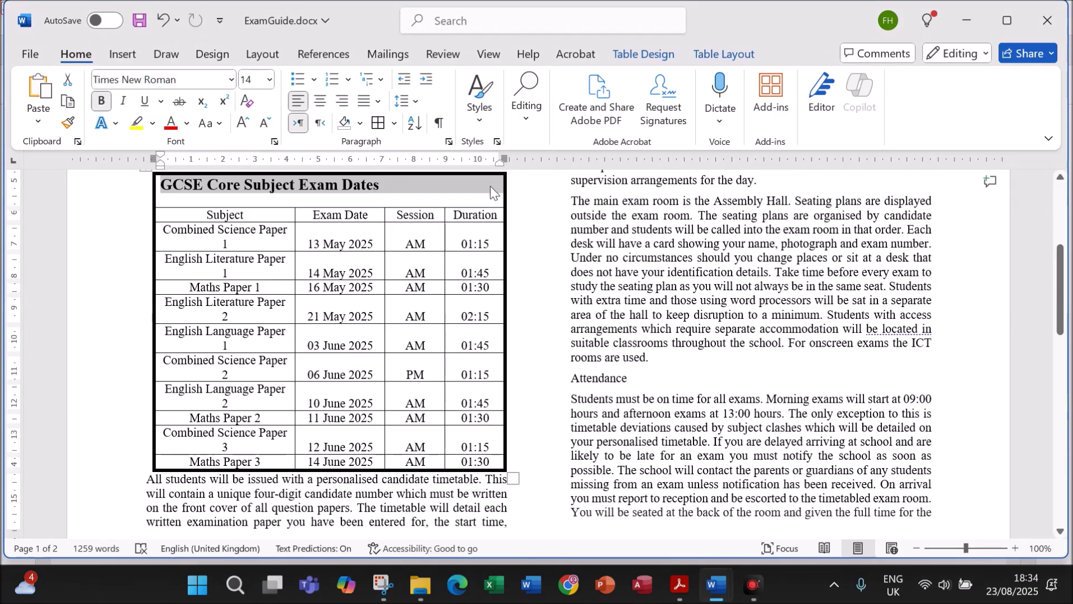
{"action": "left_click", "coordinate": [707, 58]}
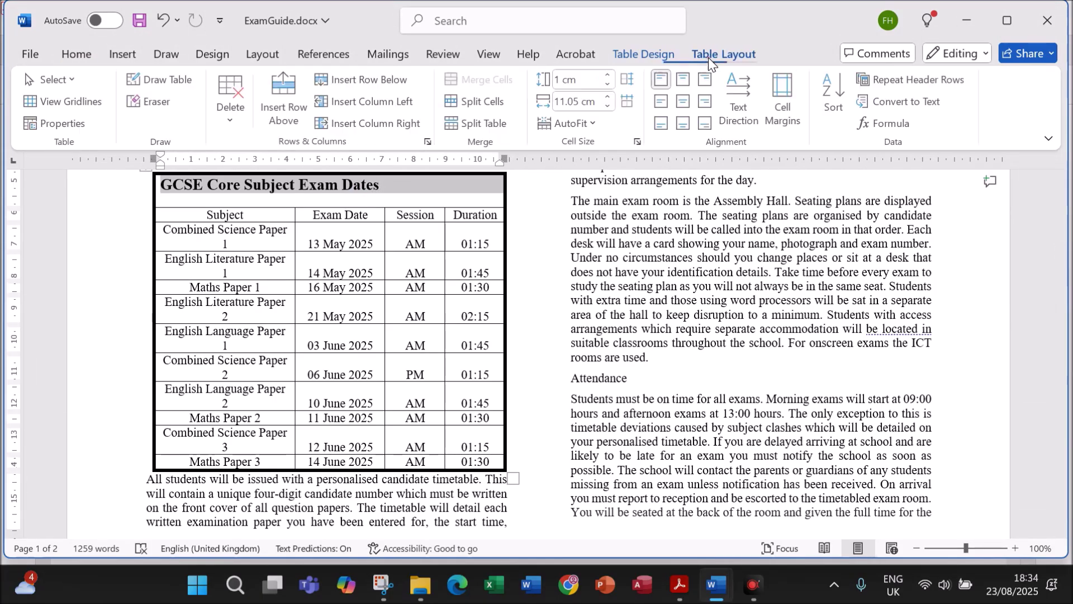
{"action": "left_click", "coordinate": [685, 102]}
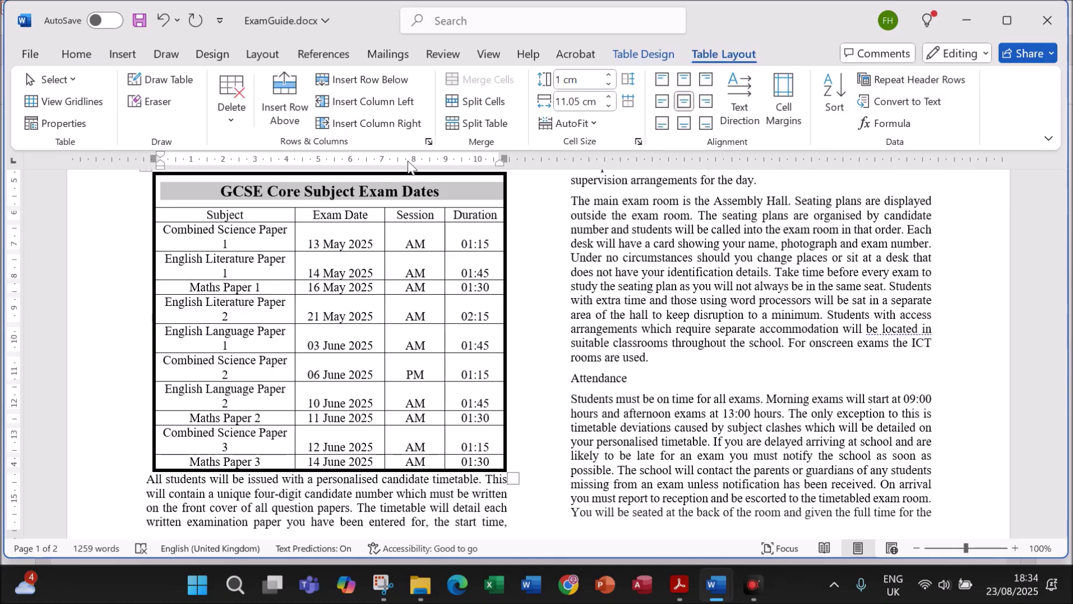
{"action": "left_click", "coordinate": [397, 198]}
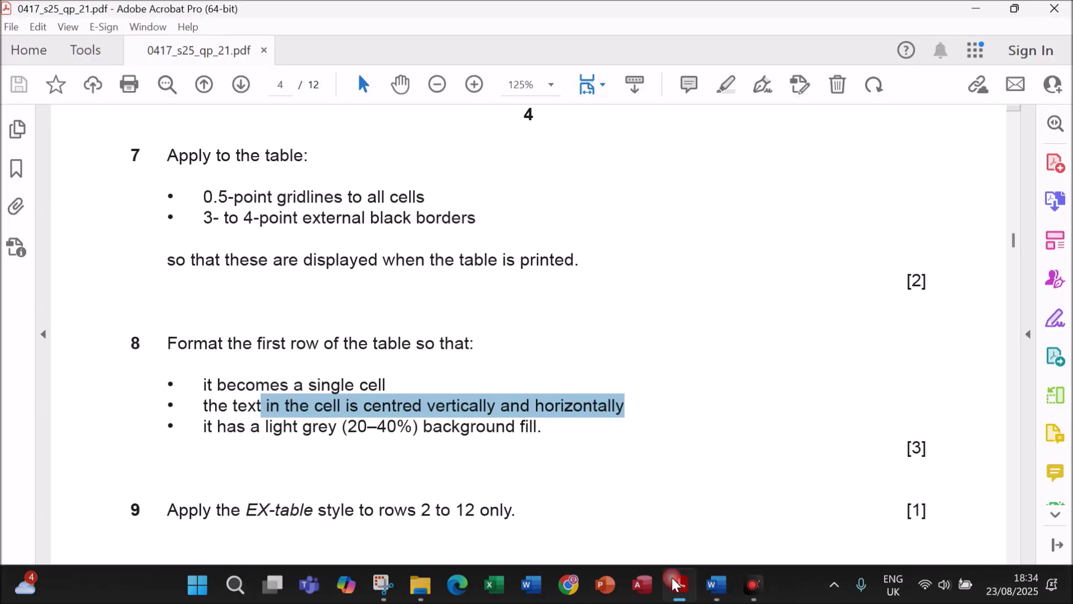
- Glance at the question paper in Acrobat, then return to ExamGuide.docx
{"action": "left_click", "coordinate": [679, 584]}
{"action": "scroll", "coordinate": [620, 471], "scroll_direction": "down", "scroll_amount": 1}
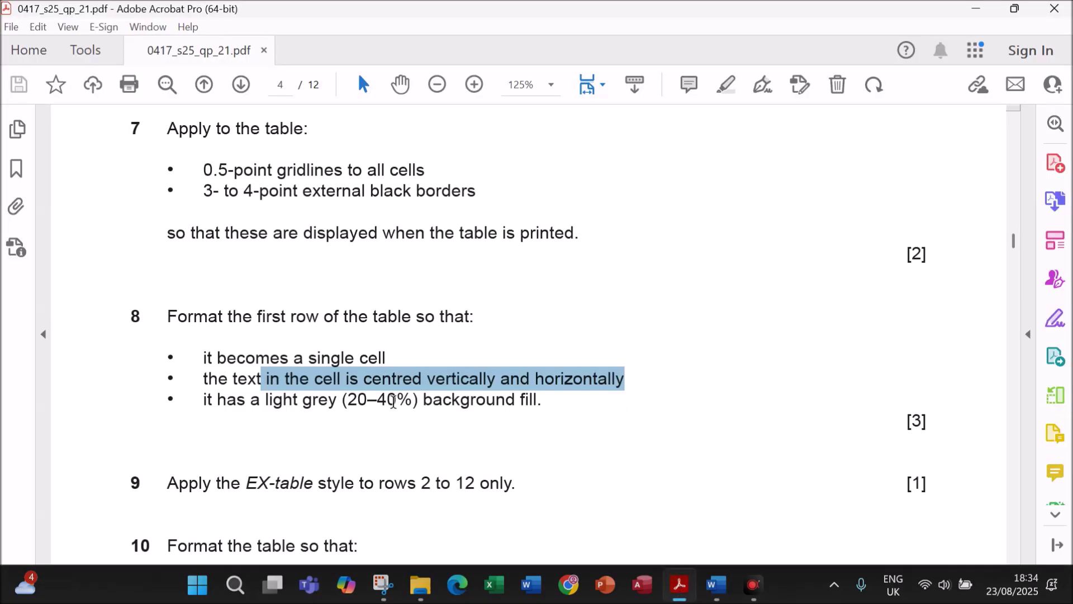
{"action": "mouse_move", "coordinate": [716, 584]}
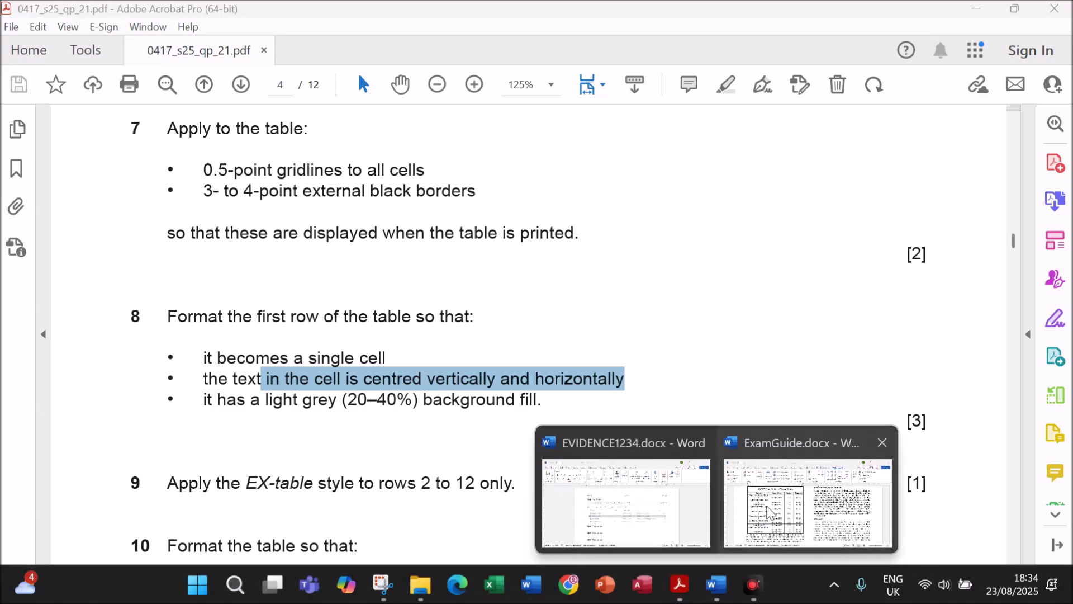
{"action": "left_click", "coordinate": [769, 511]}
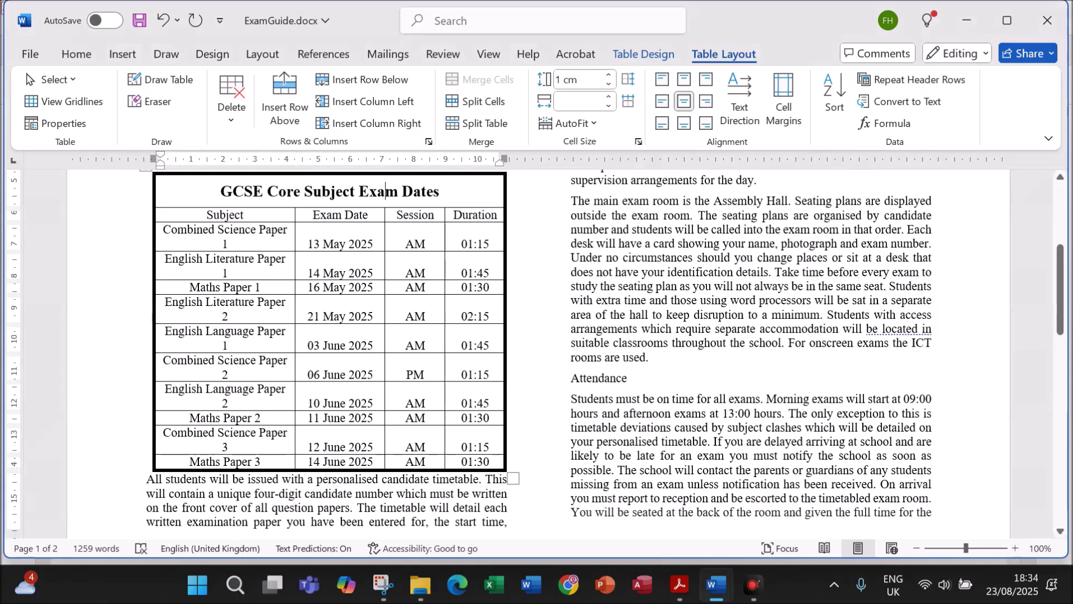
{"action": "left_click", "coordinate": [79, 54]}
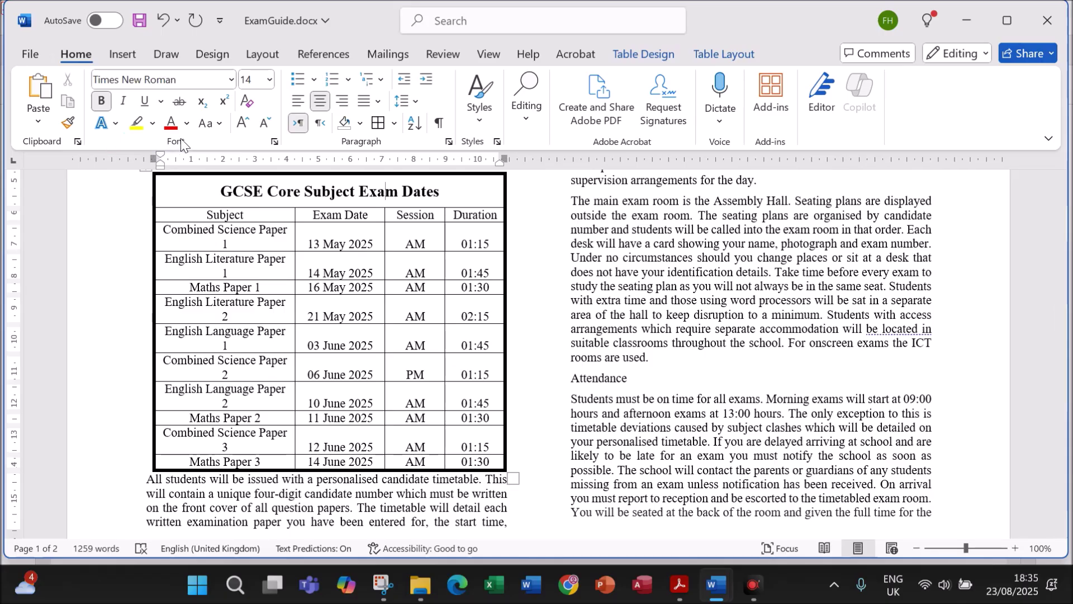
{"action": "left_click", "coordinate": [360, 126]}
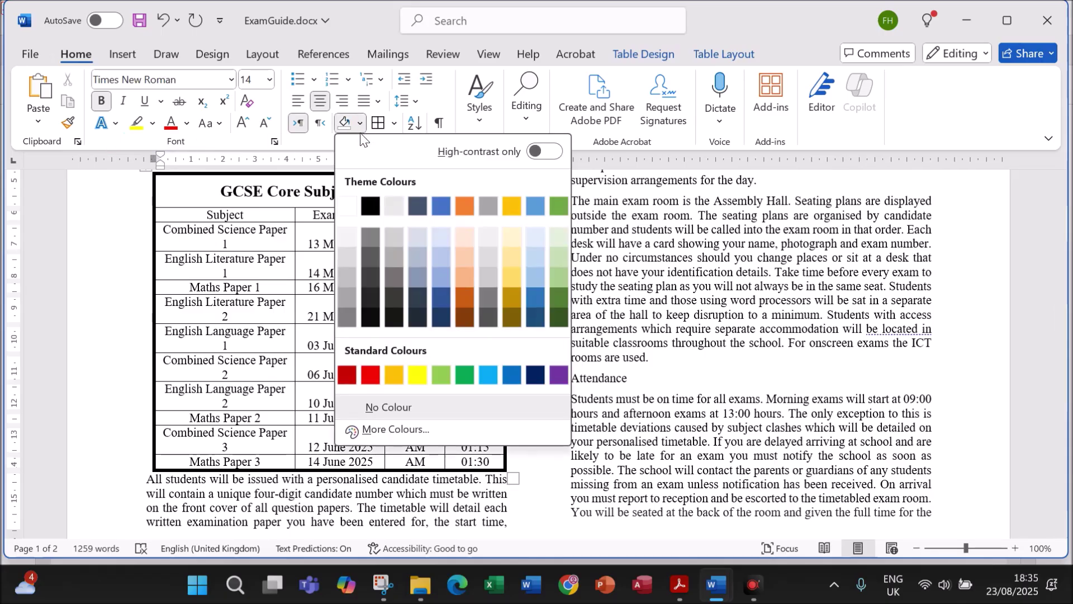
{"action": "left_click", "coordinate": [346, 277]}
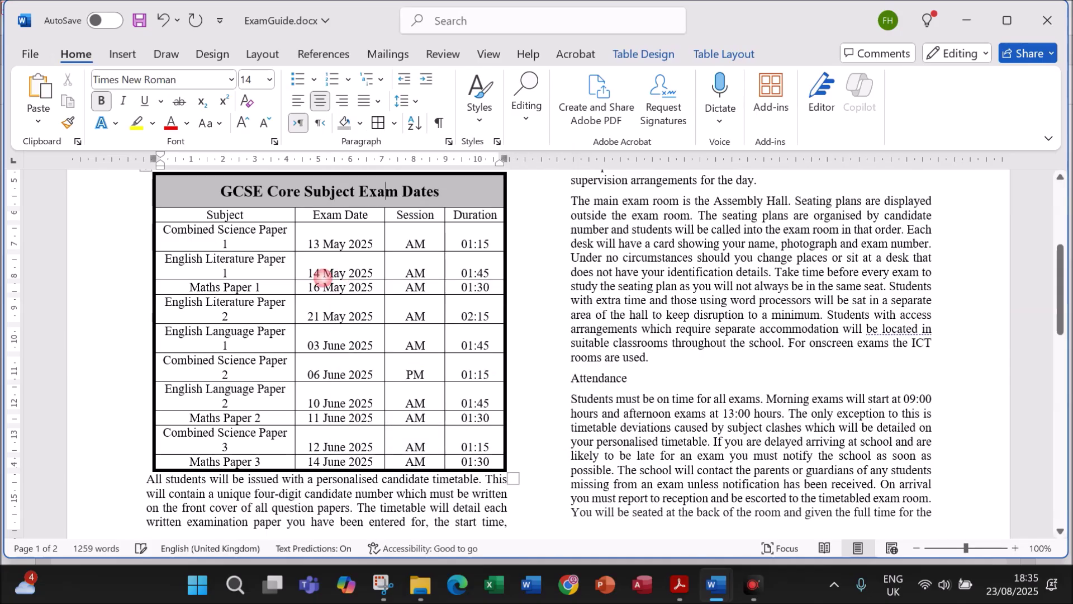
{"action": "left_click", "coordinate": [628, 286]}
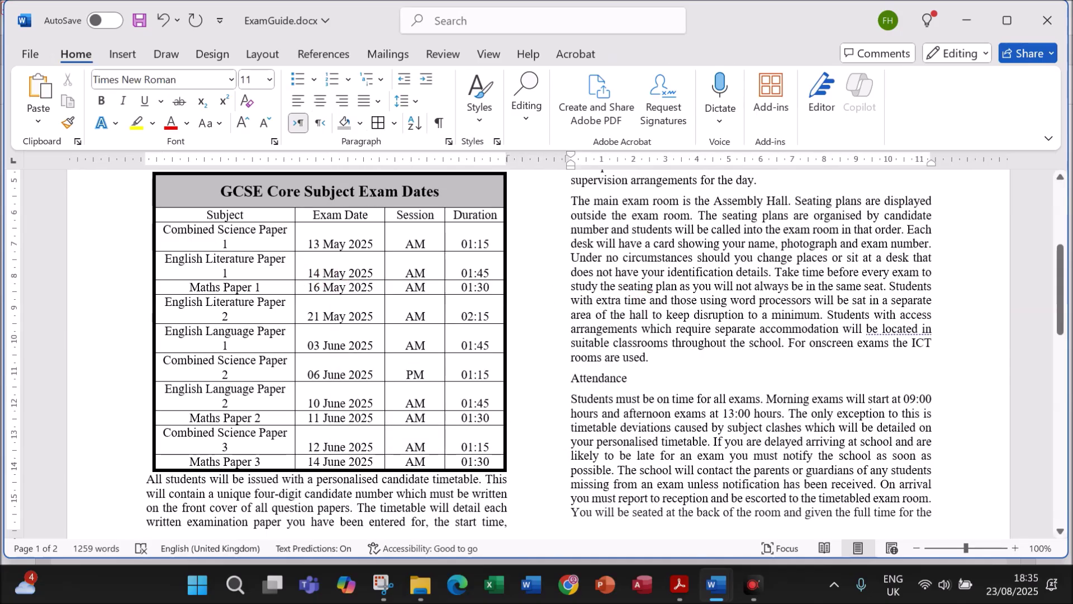
{"action": "left_click", "coordinate": [680, 584]}
{"action": "scroll", "coordinate": [590, 372], "scroll_direction": "down", "scroll_amount": 3}
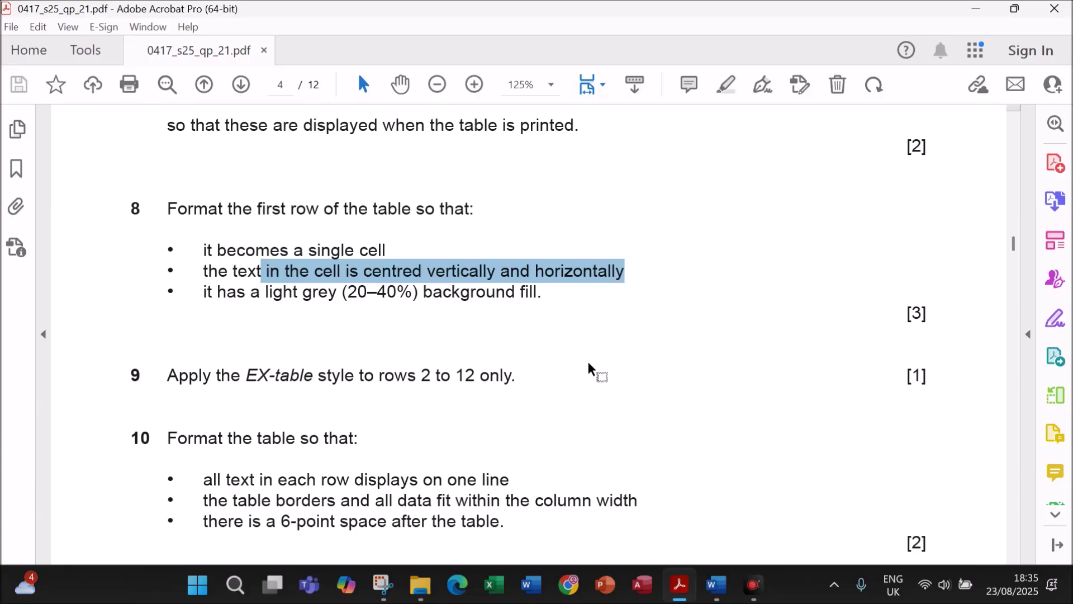
{"action": "scroll", "coordinate": [590, 369], "scroll_direction": "down", "scroll_amount": 1}
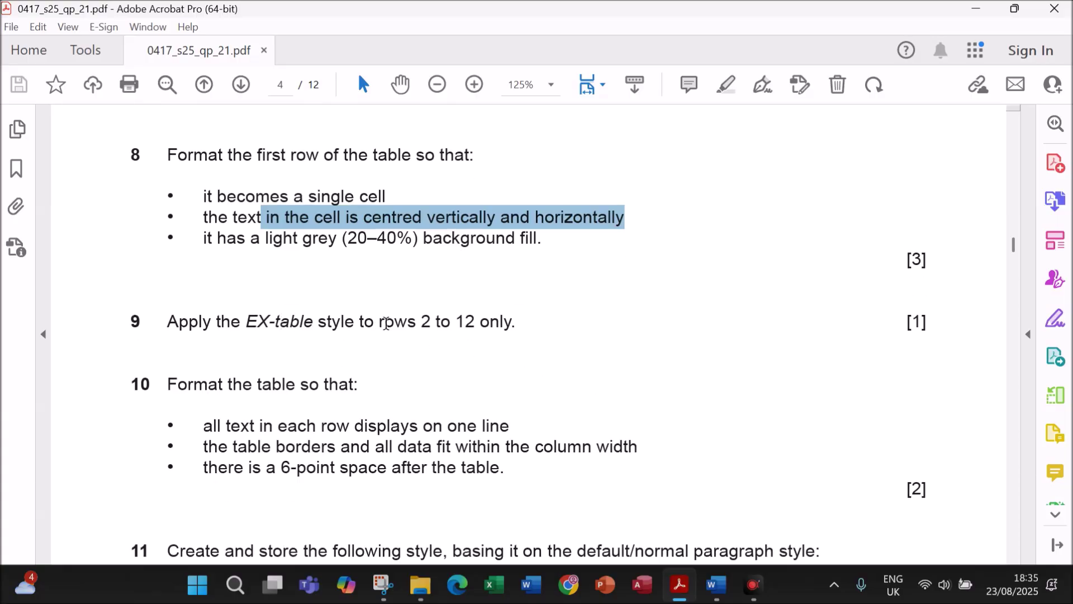
{"action": "mouse_move", "coordinate": [716, 584]}
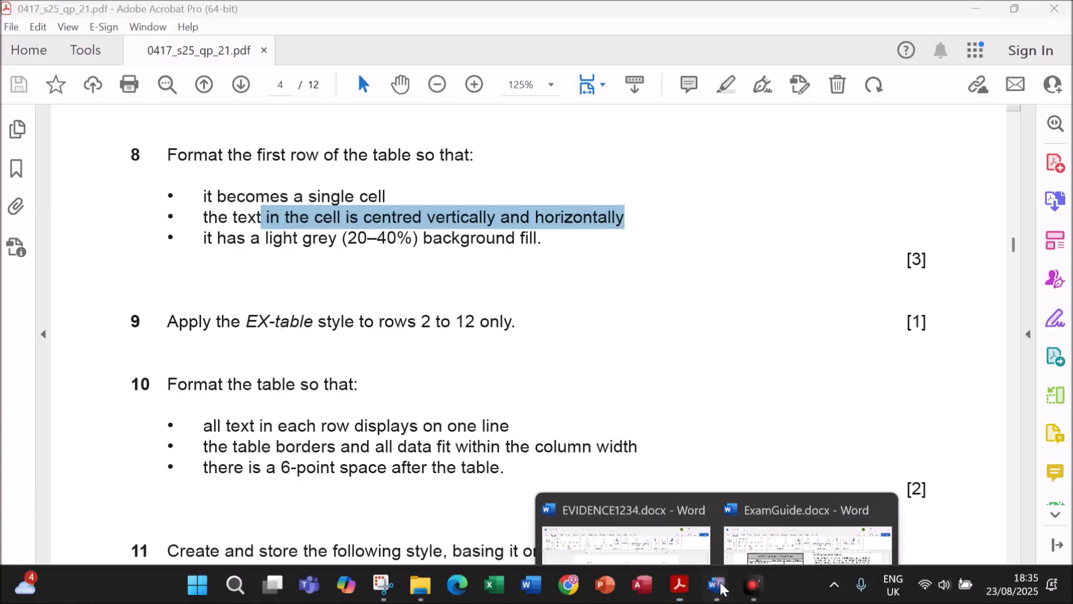
{"action": "left_click", "coordinate": [787, 523]}
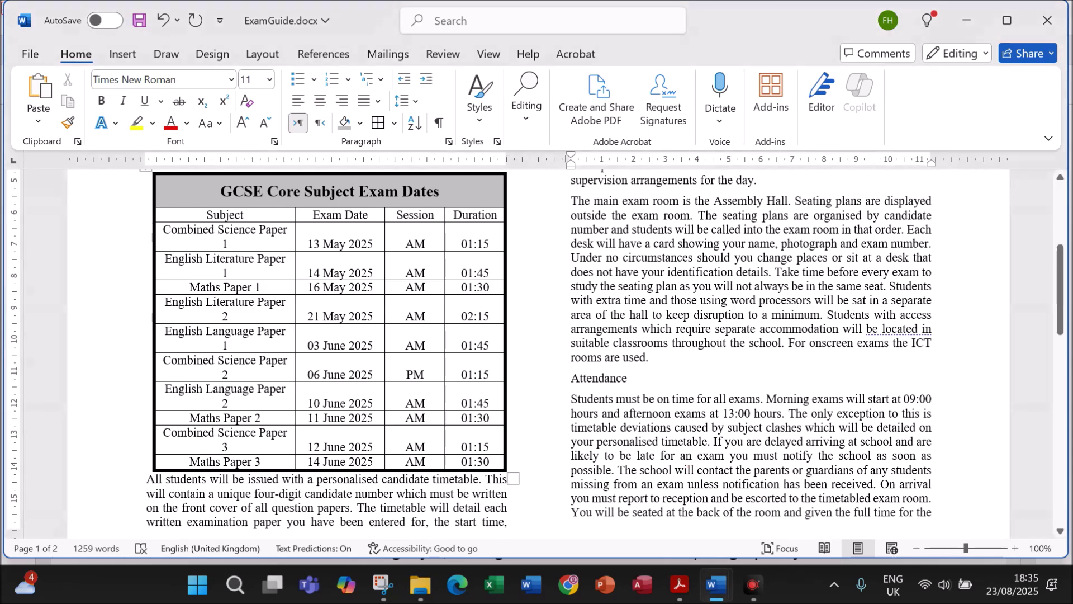
- Apply the EX-table style to the exam table's rows below the title, then view the exam paper
{"action": "left_click_drag", "start_coordinate": [162, 214], "coordinate": [468, 456]}
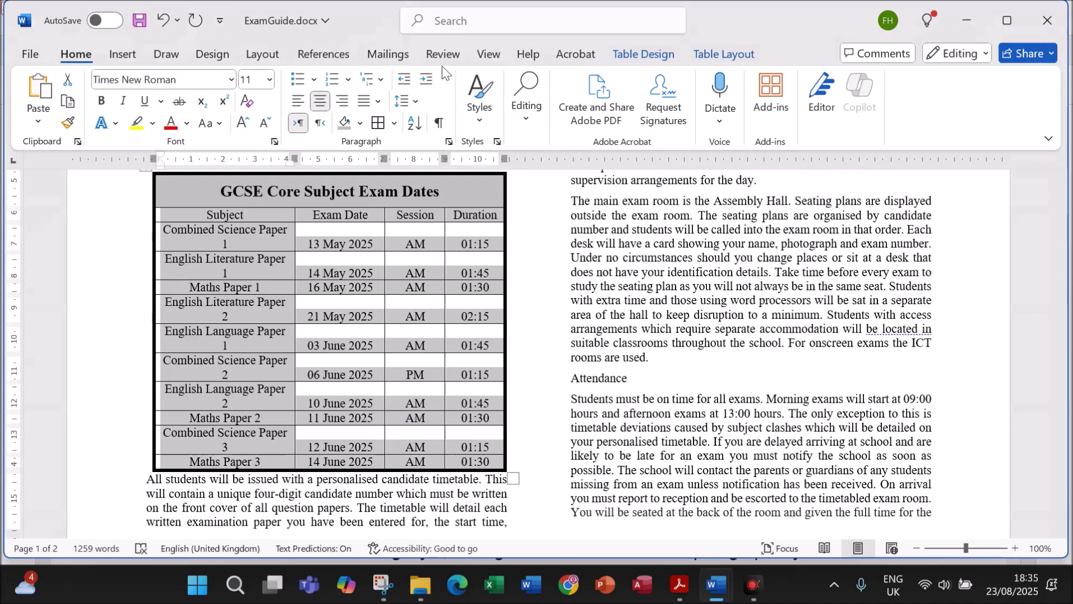
{"action": "left_click", "coordinate": [484, 110]}
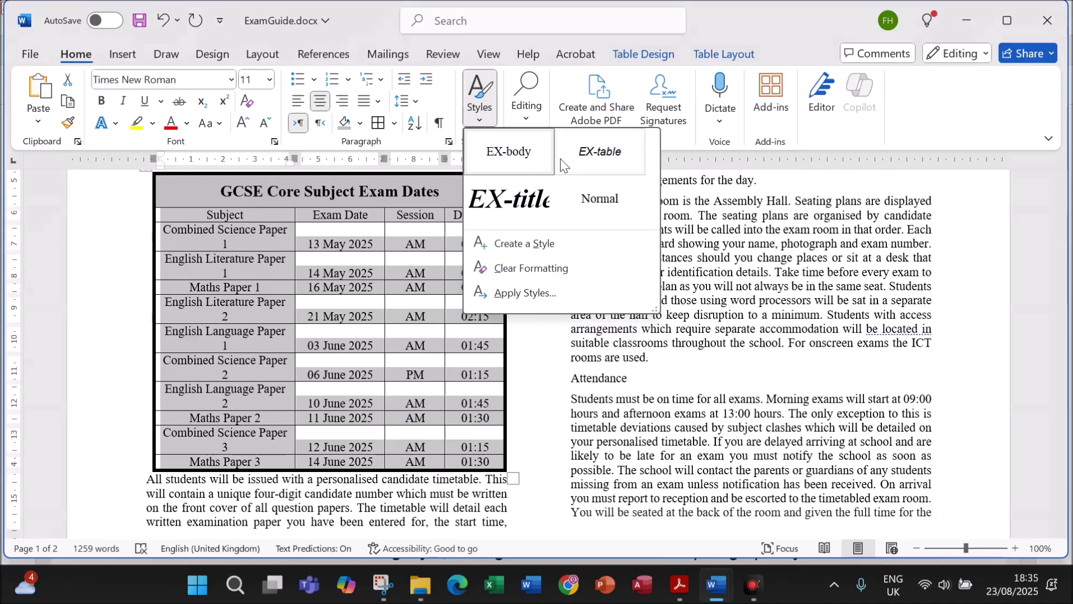
{"action": "left_click", "coordinate": [597, 162]}
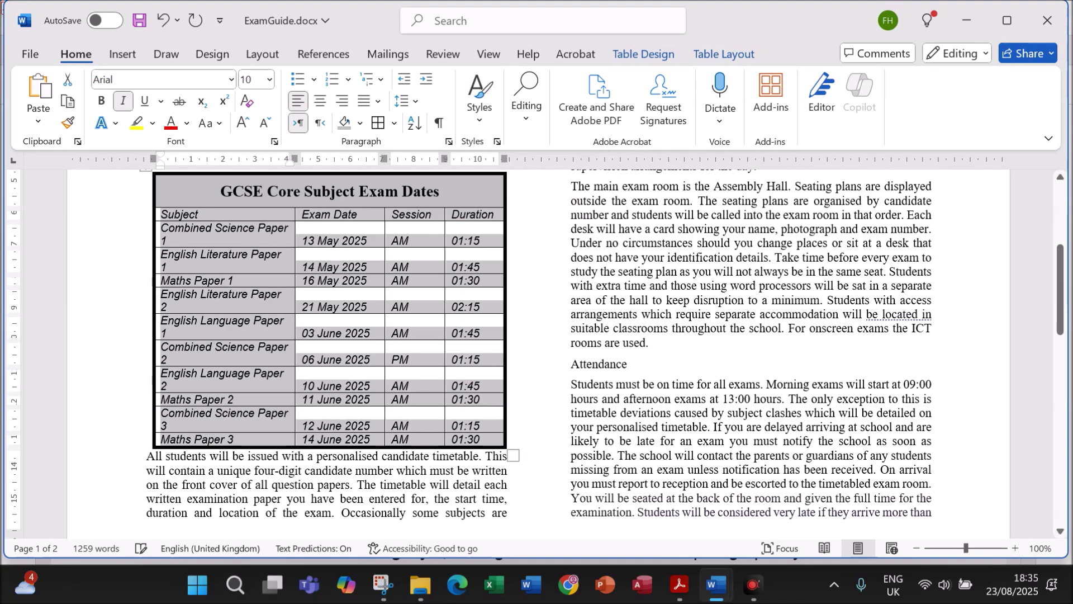
{"action": "left_click", "coordinate": [679, 583]}
{"action": "scroll", "coordinate": [556, 414], "scroll_direction": "down", "scroll_amount": 3}
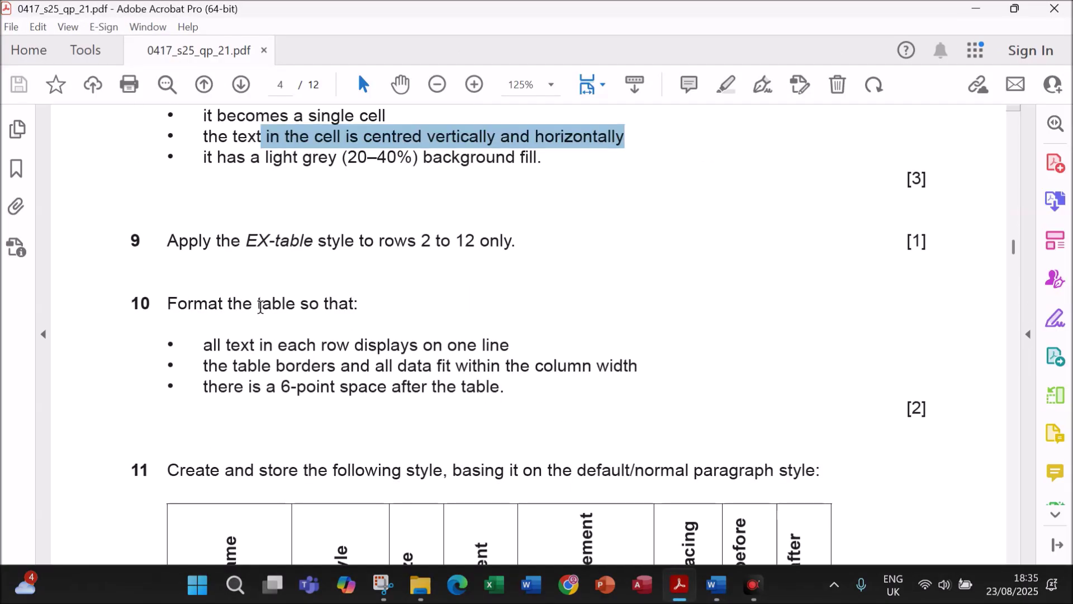
- Read question 10's three table-formatting bullets in the PDF, then return to ExamGuide.docx
{"action": "left_click_drag", "start_coordinate": [204, 344], "coordinate": [502, 396]}
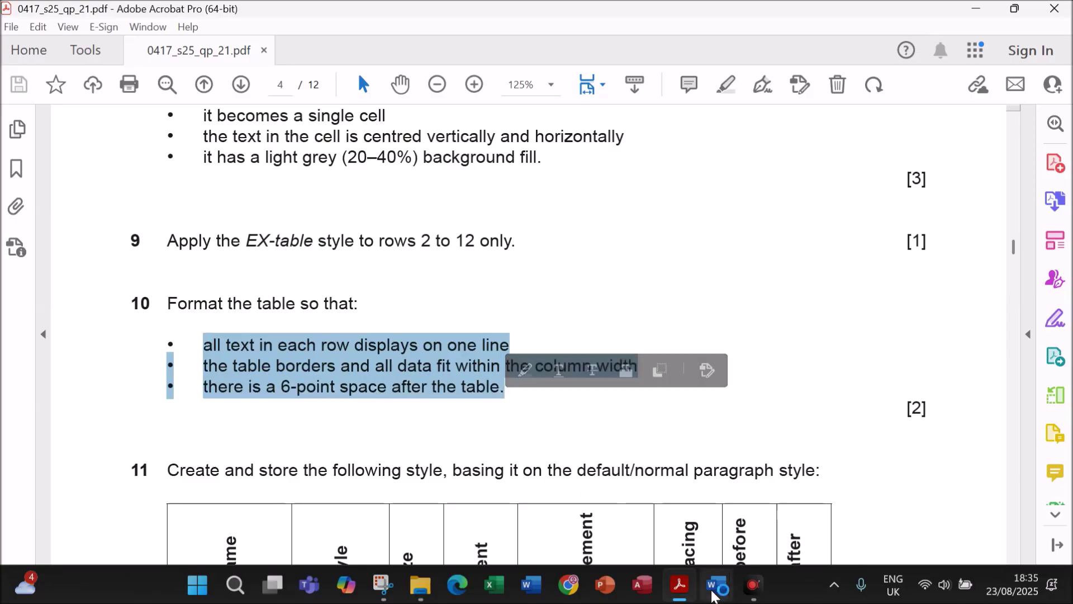
{"action": "mouse_move", "coordinate": [716, 584]}
{"action": "left_click", "coordinate": [765, 527]}
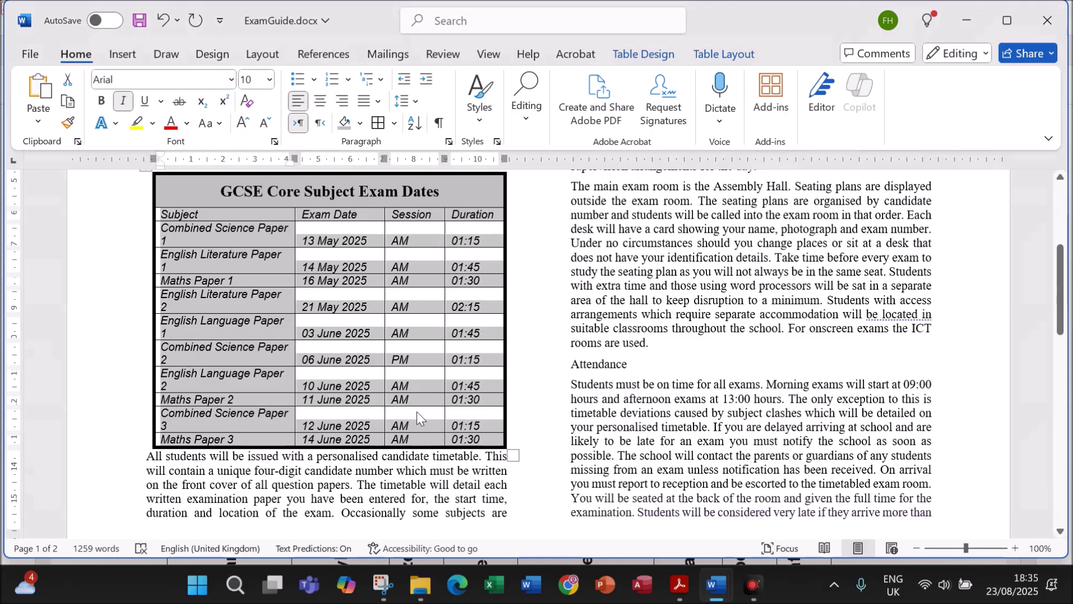
- AutoFit the exam dates table to its contents so every subject name fits on one line
{"action": "scroll", "coordinate": [213, 297], "scroll_direction": "up", "scroll_amount": 1}
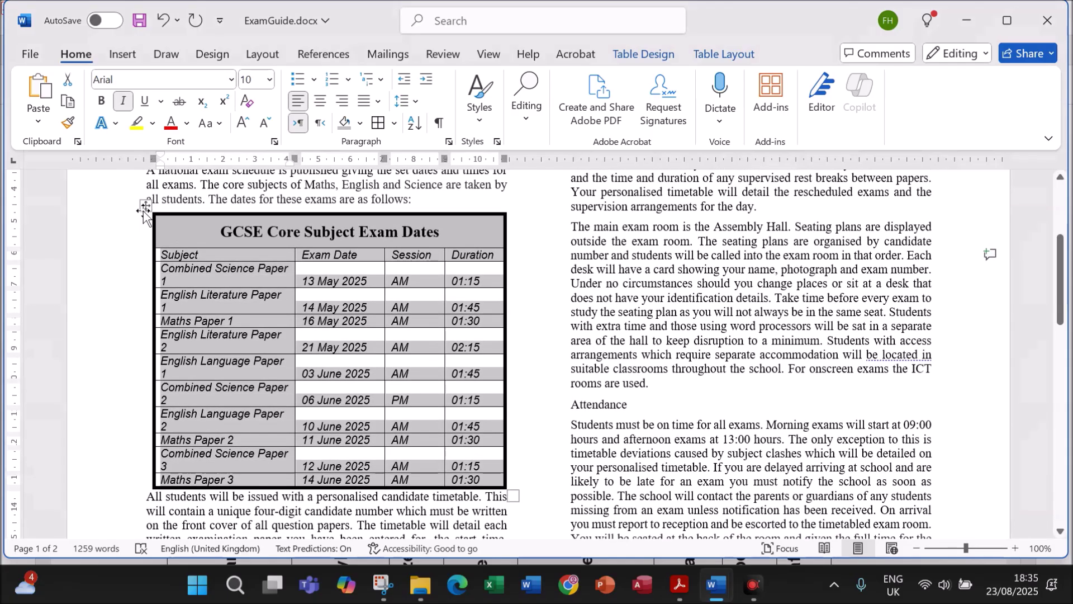
{"action": "left_click", "coordinate": [146, 205]}
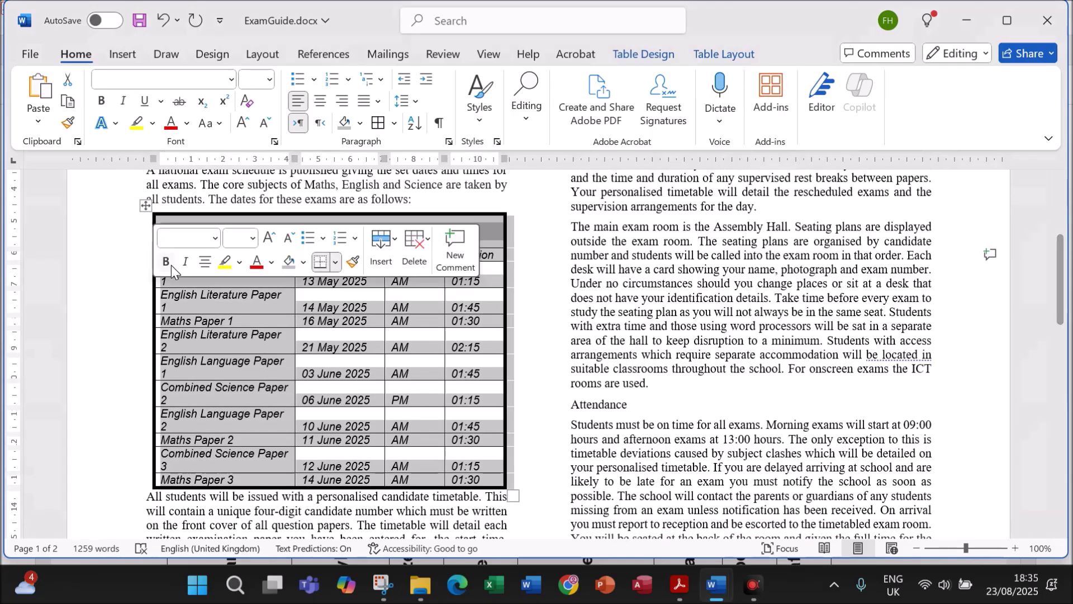
{"action": "right_click", "coordinate": [176, 297]}
{"action": "mouse_move", "coordinate": [282, 450]}
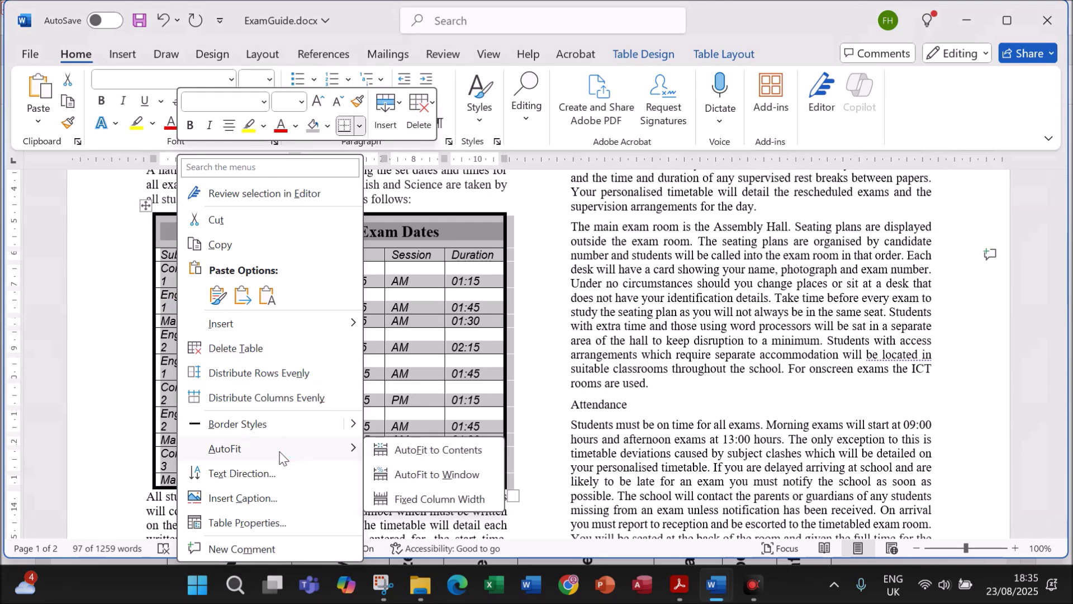
{"action": "left_click", "coordinate": [416, 455]}
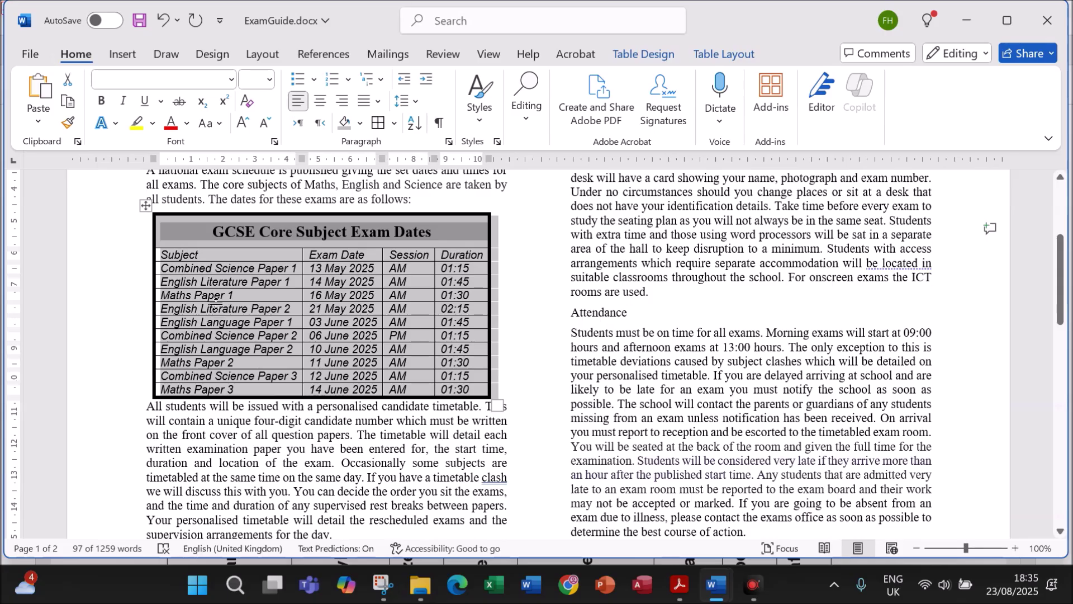
{"action": "left_click", "coordinate": [244, 335]}
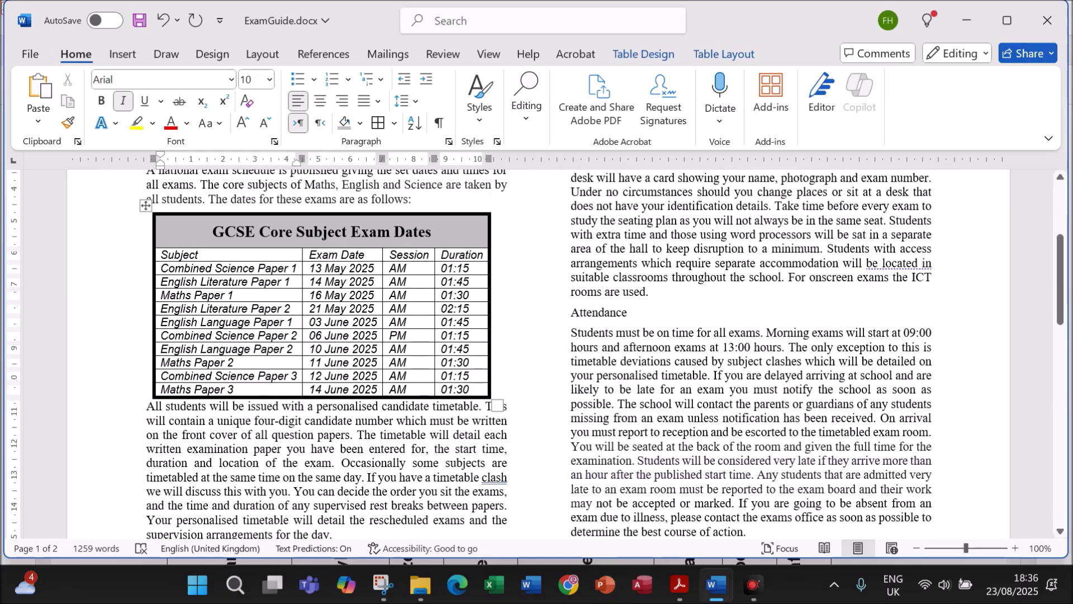
- Recheck the exam paper requirements in Acrobat and return to ExamGuide.docx
{"action": "mouse_move", "coordinate": [150, 410]}
{"action": "left_click", "coordinate": [680, 584]}
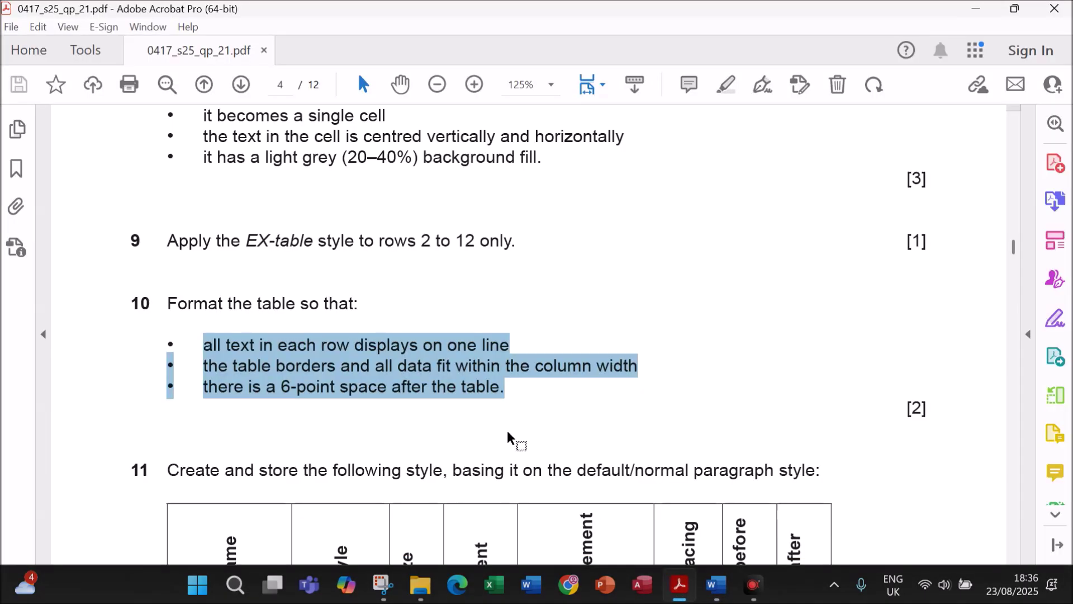
{"action": "mouse_move", "coordinate": [722, 584]}
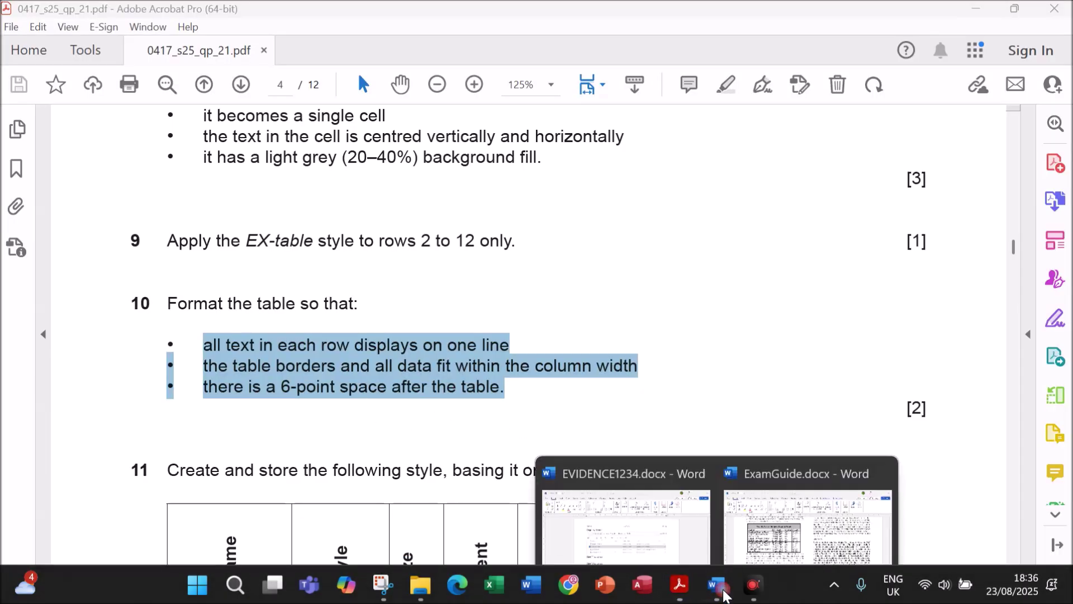
{"action": "left_click", "coordinate": [758, 537]}
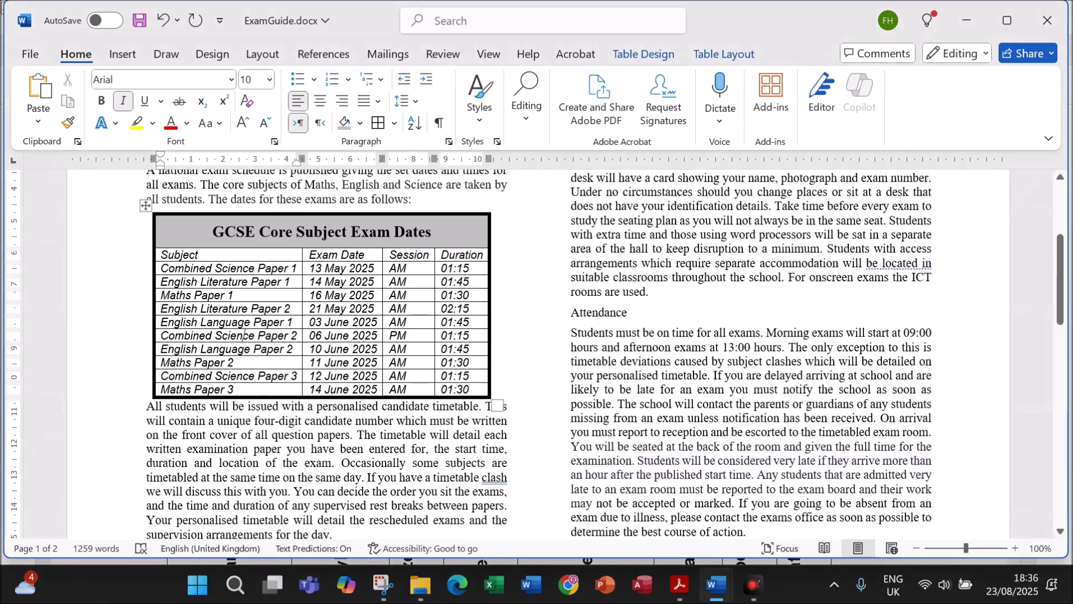
- Give the paragraph below the exam table 6 pt spacing before, then view the exam paper
{"action": "scroll", "coordinate": [327, 335], "scroll_direction": "down", "scroll_amount": 3}
{"action": "left_click_drag", "start_coordinate": [147, 325], "coordinate": [335, 456]}
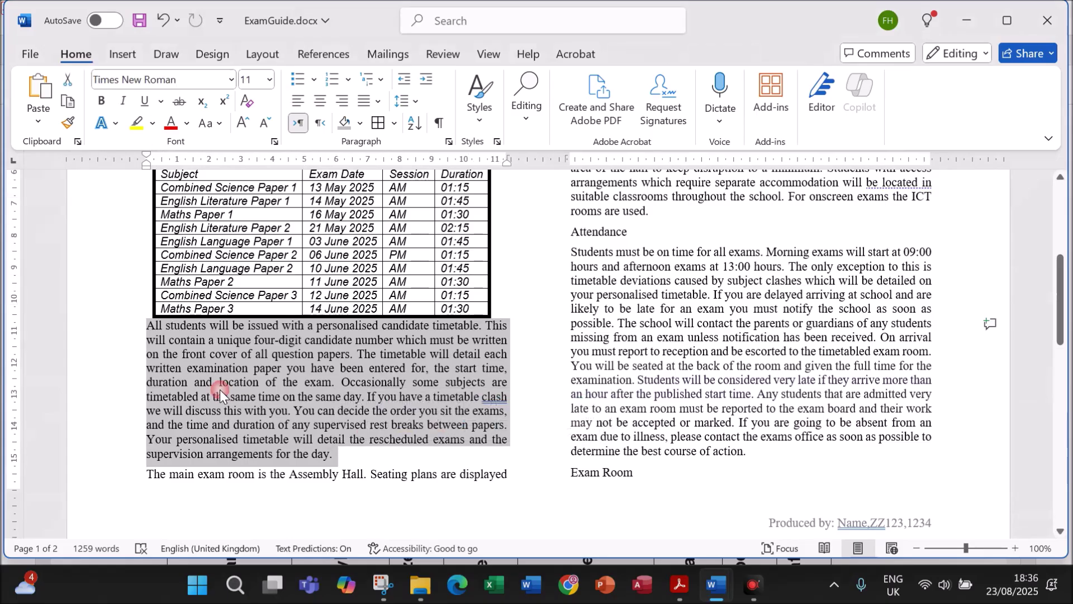
{"action": "right_click", "coordinate": [197, 376]}
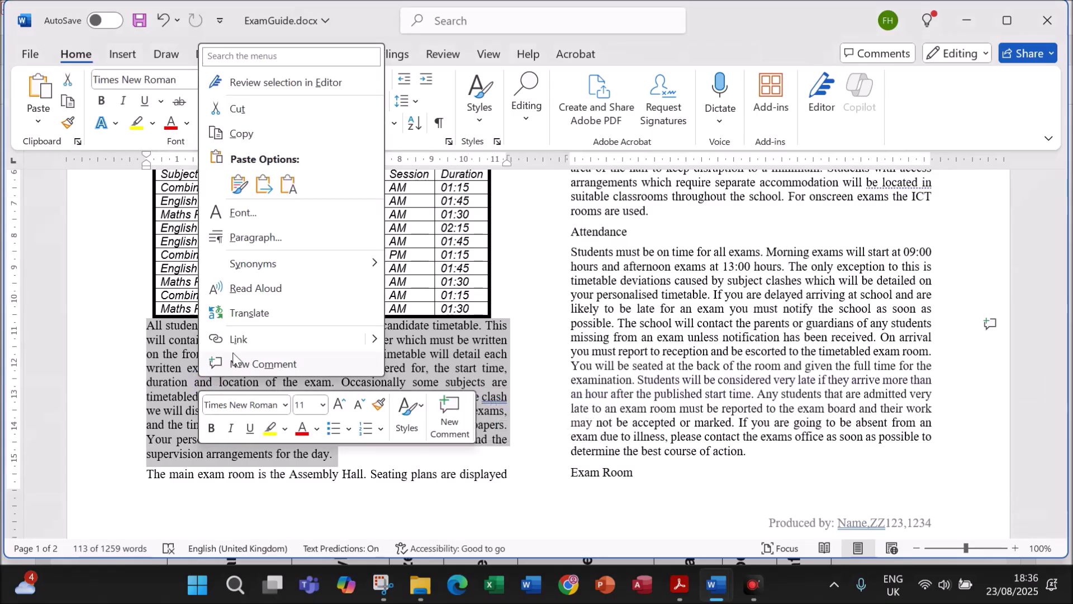
{"action": "left_click", "coordinate": [255, 245]}
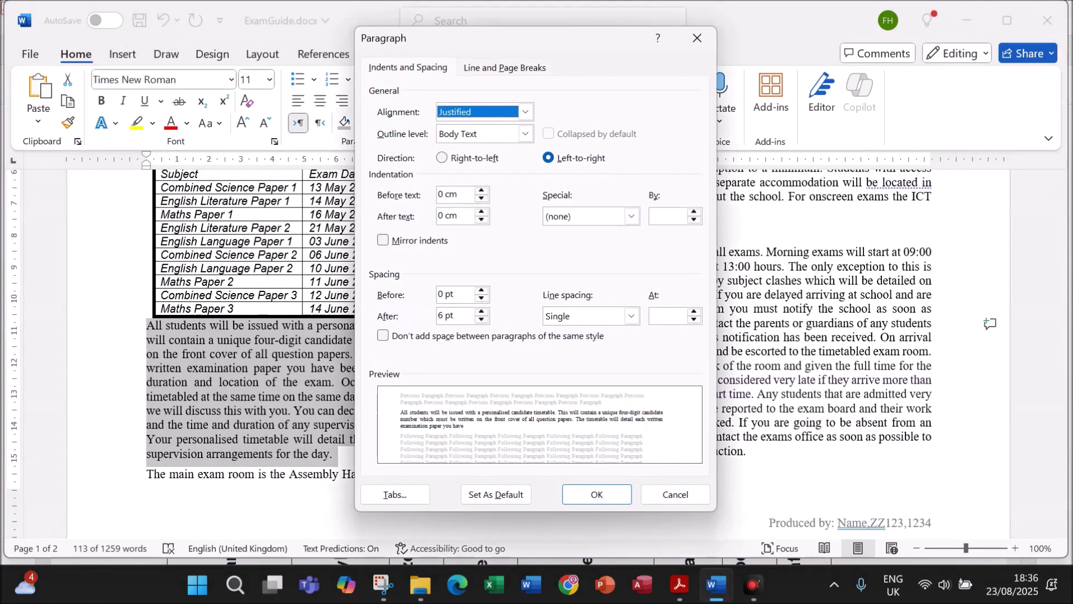
{"action": "key", "text": "alt+b"}
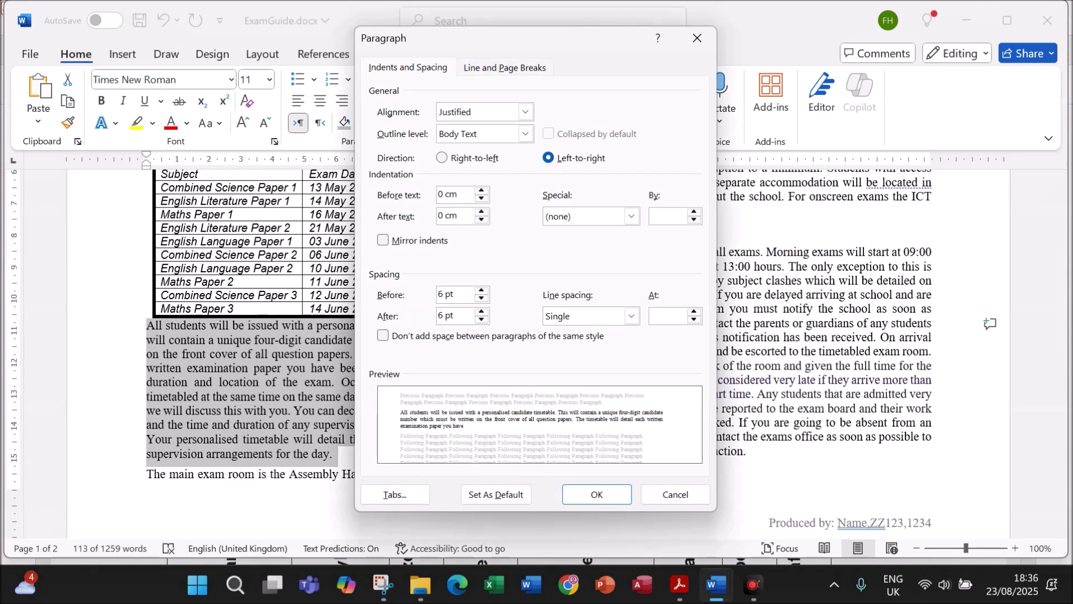
{"action": "left_click", "coordinate": [606, 497]}
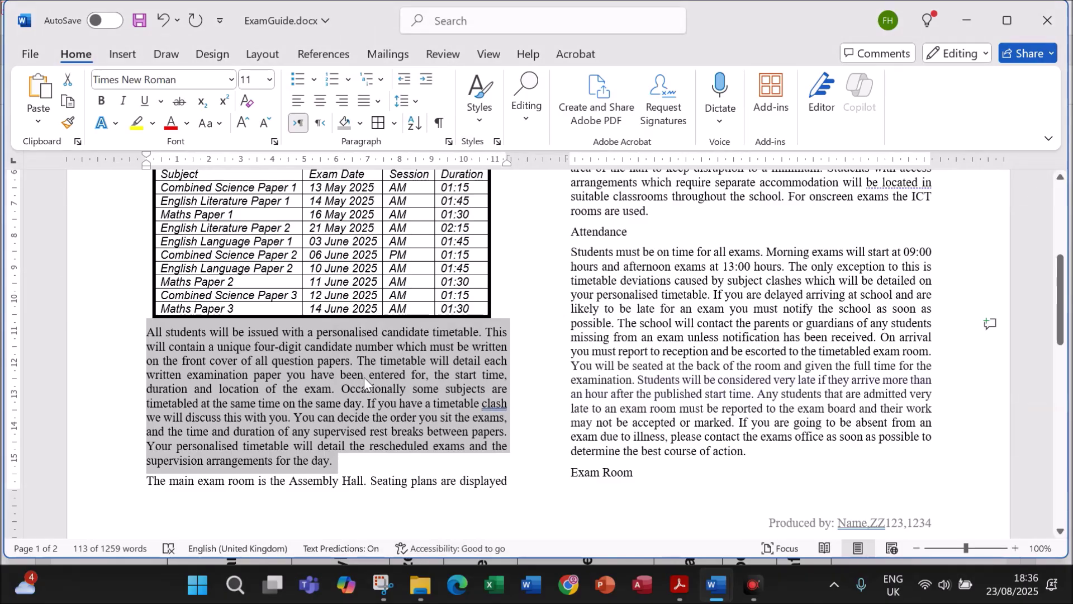
{"action": "left_click", "coordinate": [261, 333]}
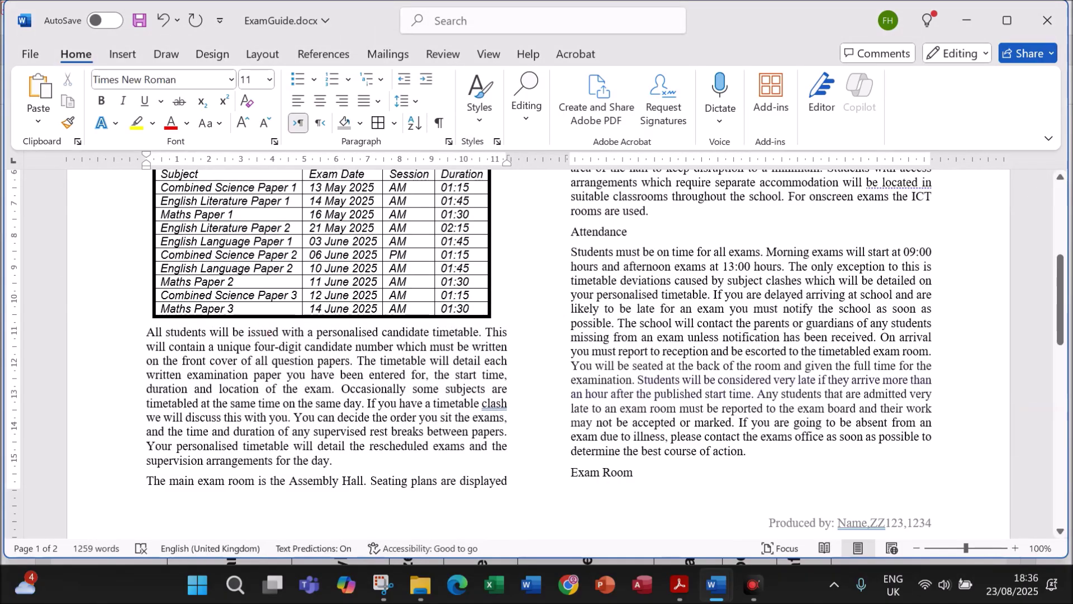
{"action": "left_click", "coordinate": [679, 585]}
{"action": "scroll", "coordinate": [598, 347], "scroll_direction": "down", "scroll_amount": 5}
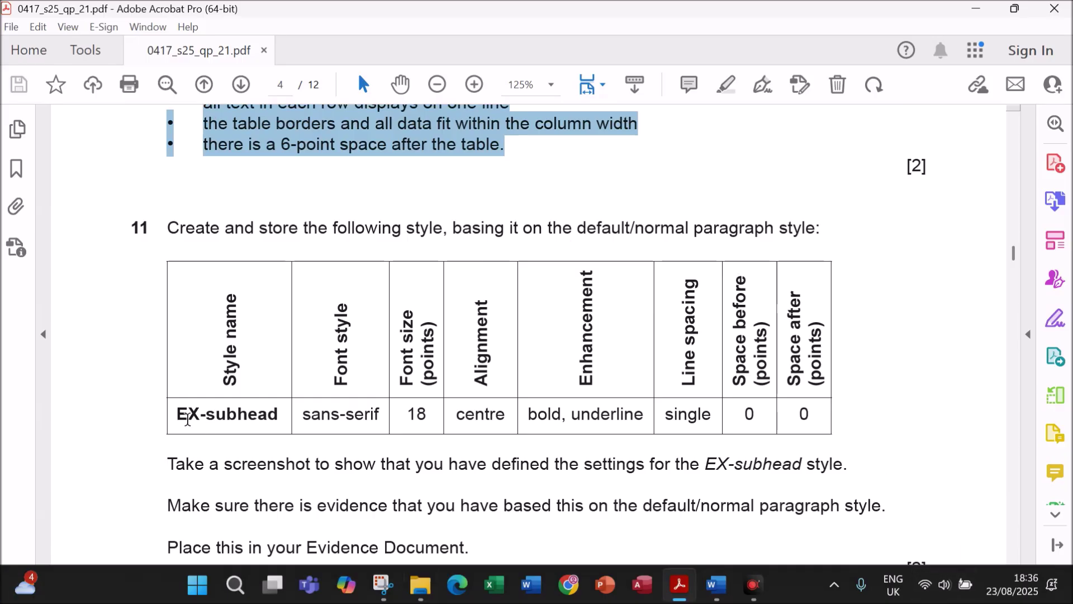
- Mark question 11's EX-subhead style name in the PDF, then return to ExamGuide.docx
{"action": "left_click_drag", "start_coordinate": [177, 413], "coordinate": [280, 418]}
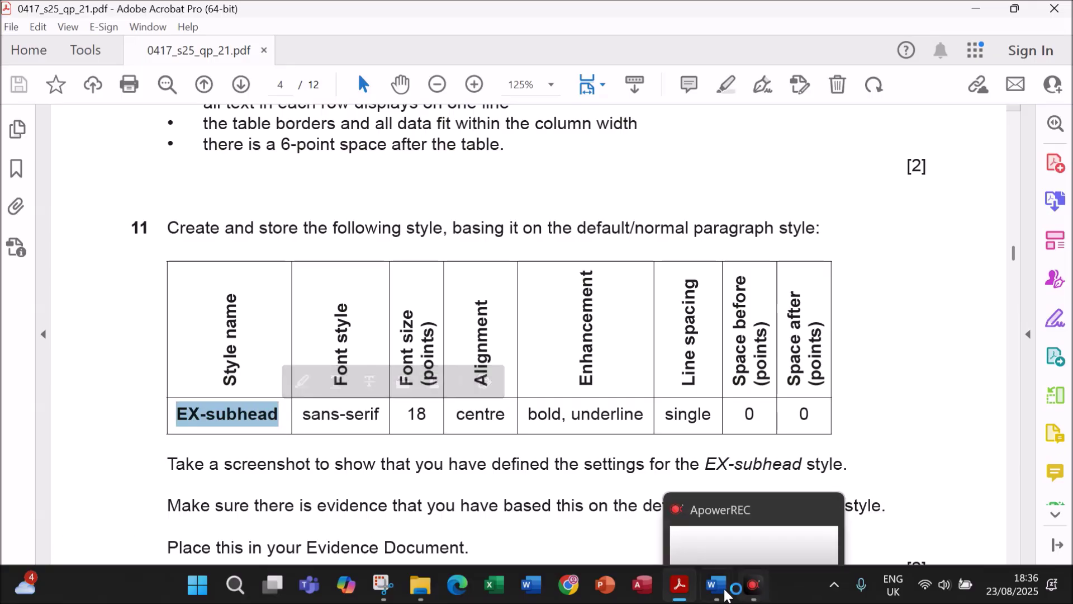
{"action": "mouse_move", "coordinate": [721, 590]}
{"action": "left_click", "coordinate": [794, 508]}
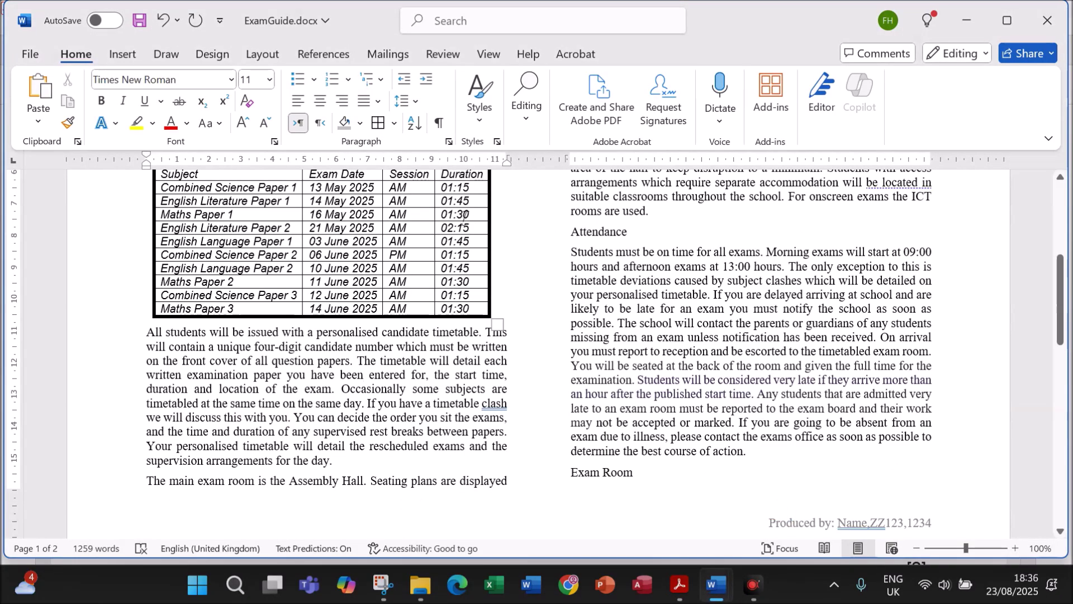
- Create a new paragraph style named EX-subhead, based on Normal
{"action": "left_click", "coordinate": [478, 121]}
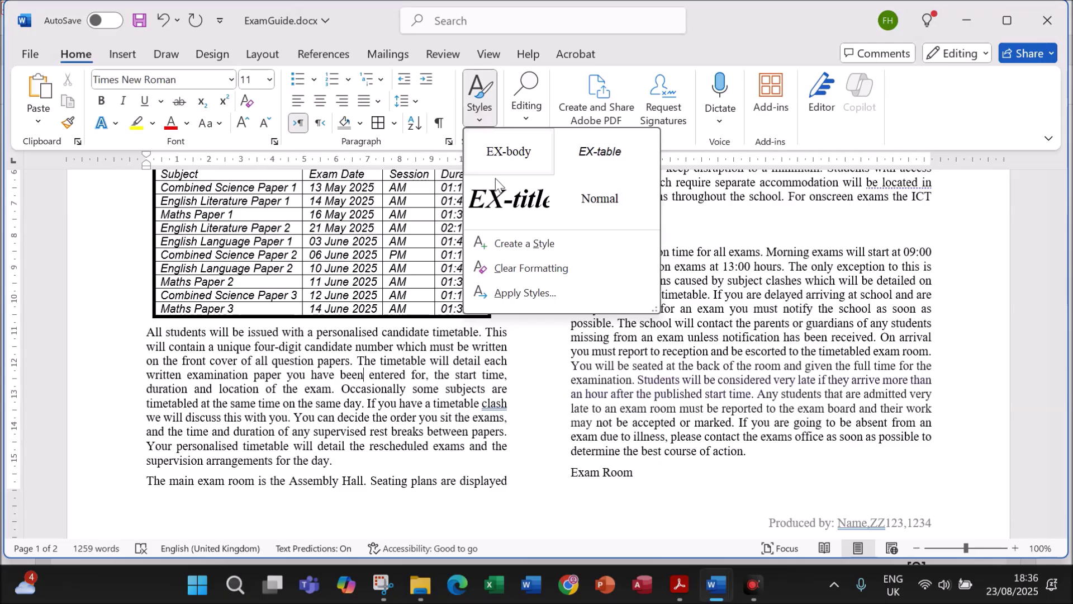
{"action": "left_click", "coordinate": [521, 244]}
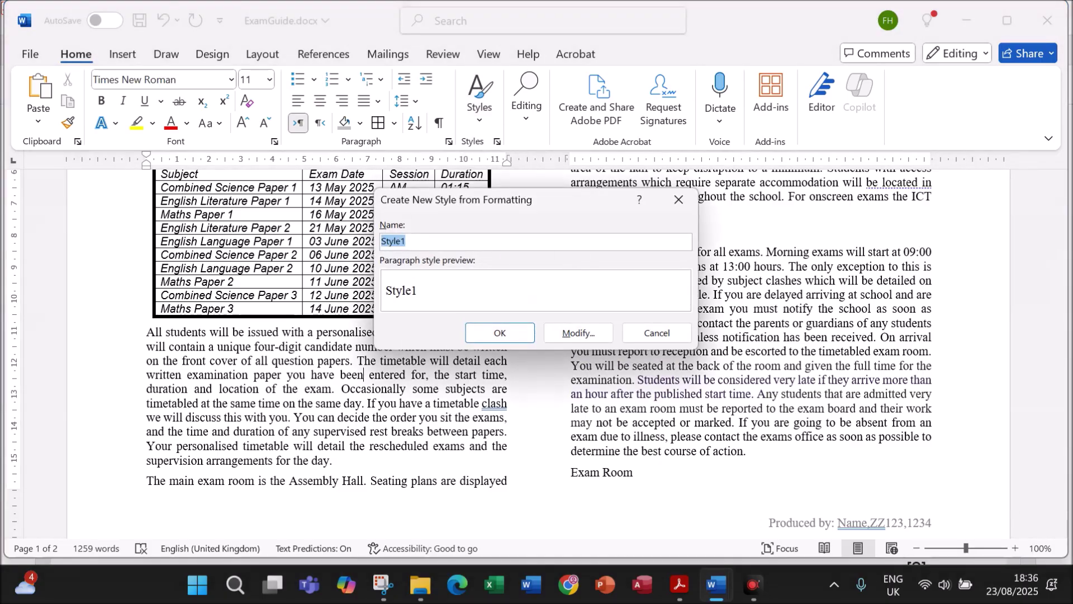
{"action": "type", "text": "EX-subhead"}
{"action": "left_click_drag", "start_coordinate": [528, 202], "coordinate": [607, 219]}
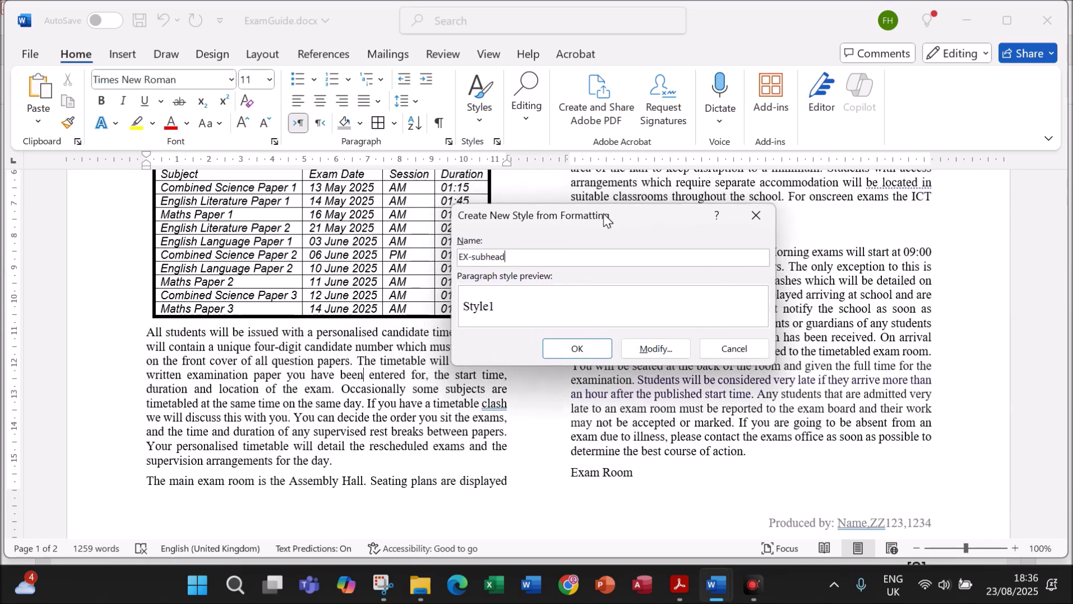
{"action": "left_click", "coordinate": [665, 352]}
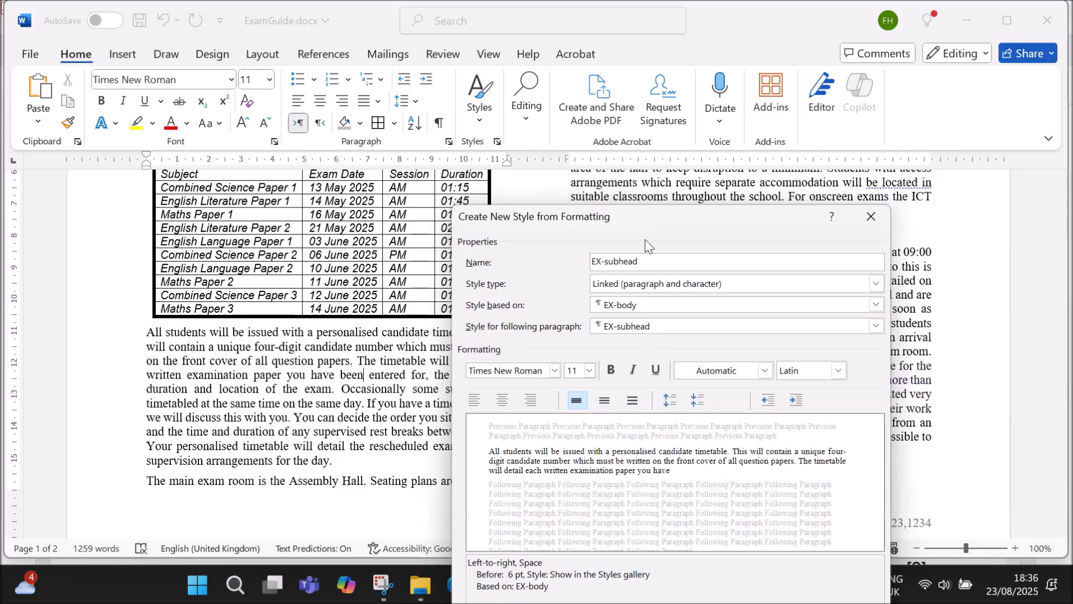
{"action": "left_click_drag", "start_coordinate": [631, 219], "coordinate": [609, 148]}
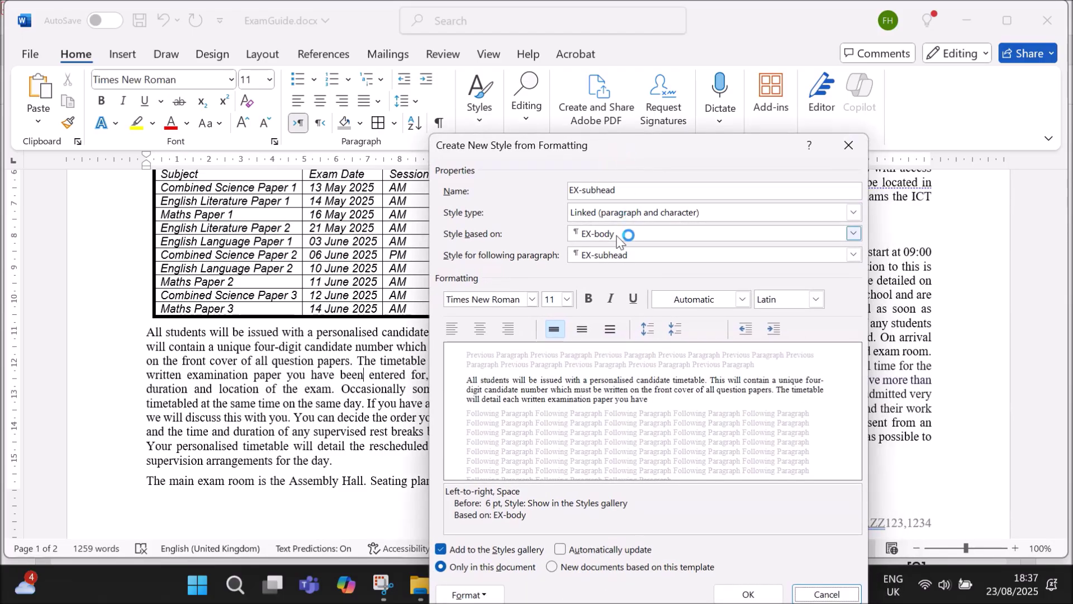
{"action": "left_click", "coordinate": [595, 239]}
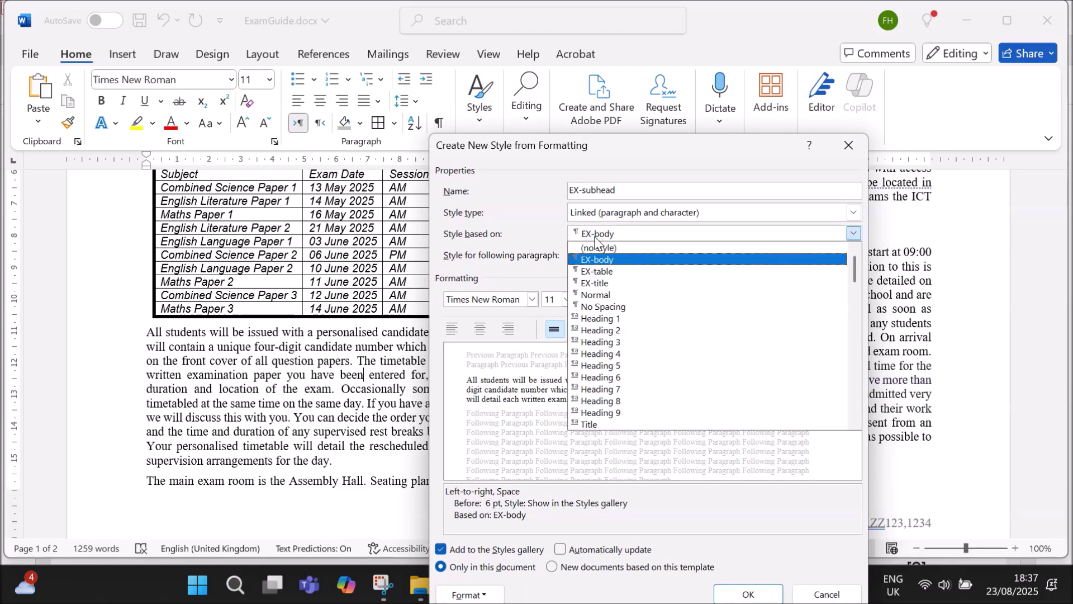
{"action": "left_click", "coordinate": [593, 295]}
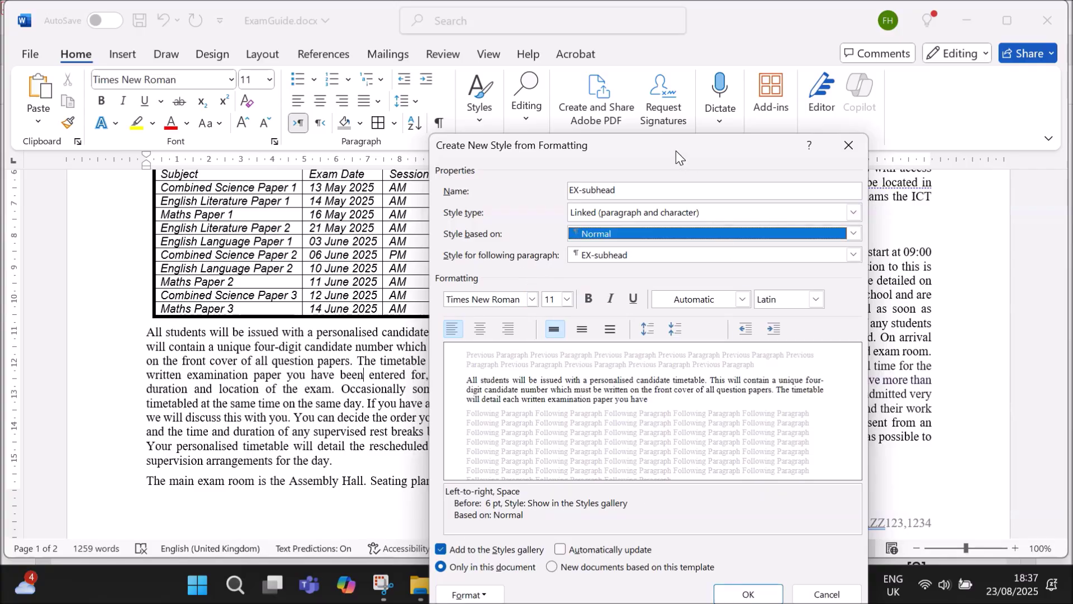
{"action": "left_click_drag", "start_coordinate": [675, 150], "coordinate": [478, 55]}
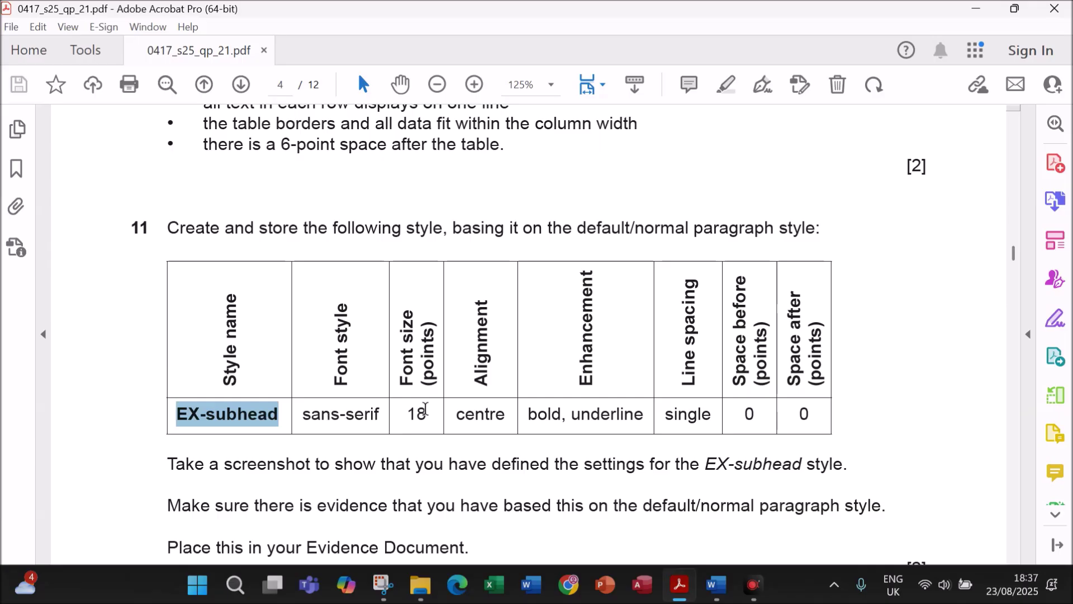
{"action": "mouse_move", "coordinate": [718, 586]}
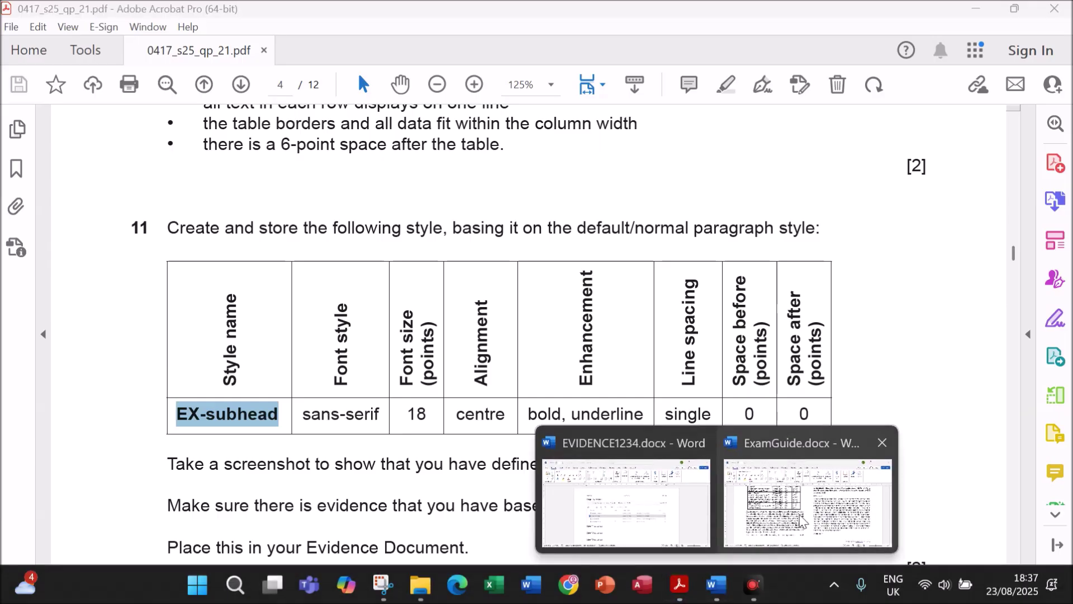
{"action": "left_click", "coordinate": [804, 520]}
- Set the EX-subhead style to Arial 18 pt, centred, checking the exam paper's requirements
{"action": "left_click", "coordinate": [325, 204]}
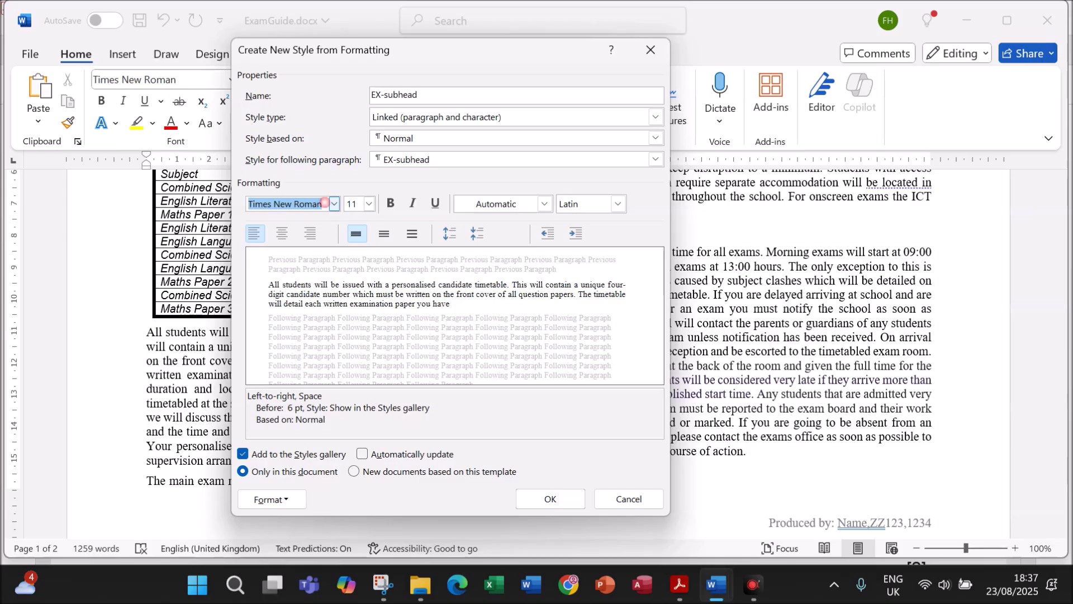
{"action": "type", "text": "Arial"}
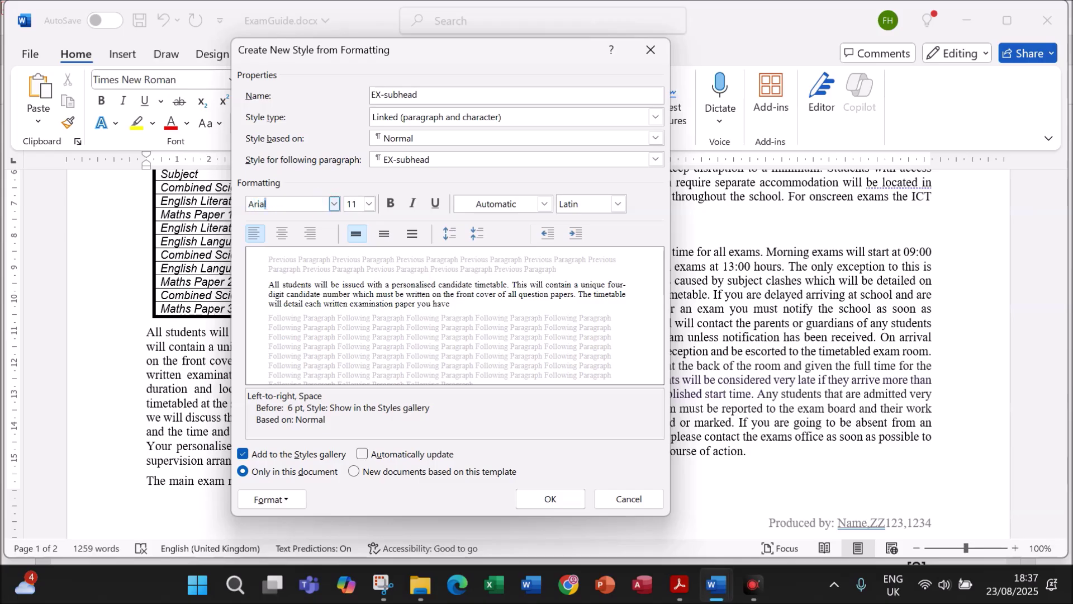
{"action": "left_click", "coordinate": [369, 205]}
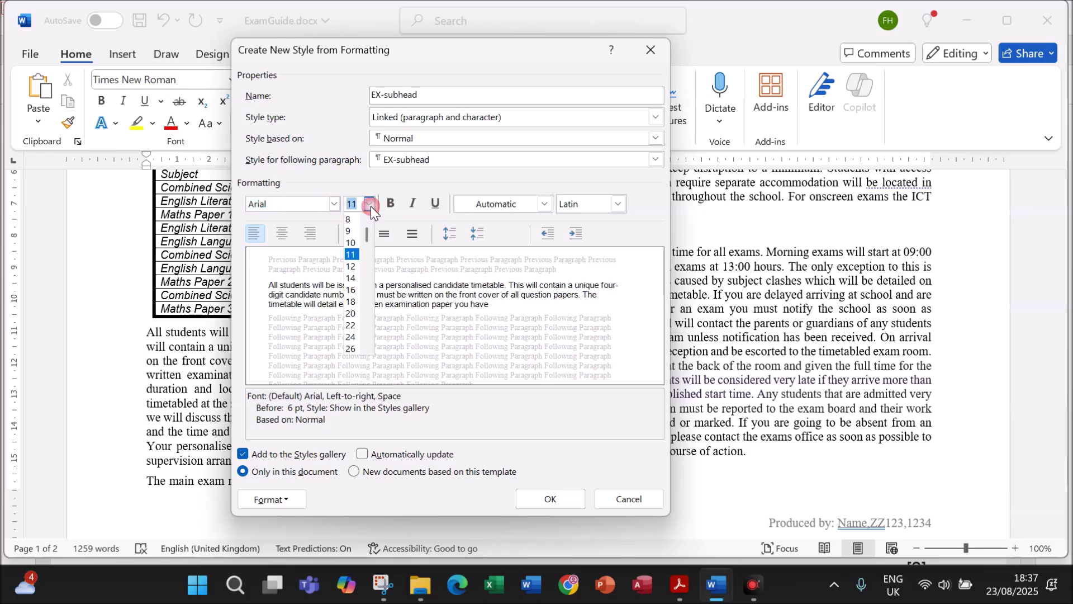
{"action": "left_click", "coordinate": [355, 302]}
{"action": "left_click", "coordinate": [282, 233]}
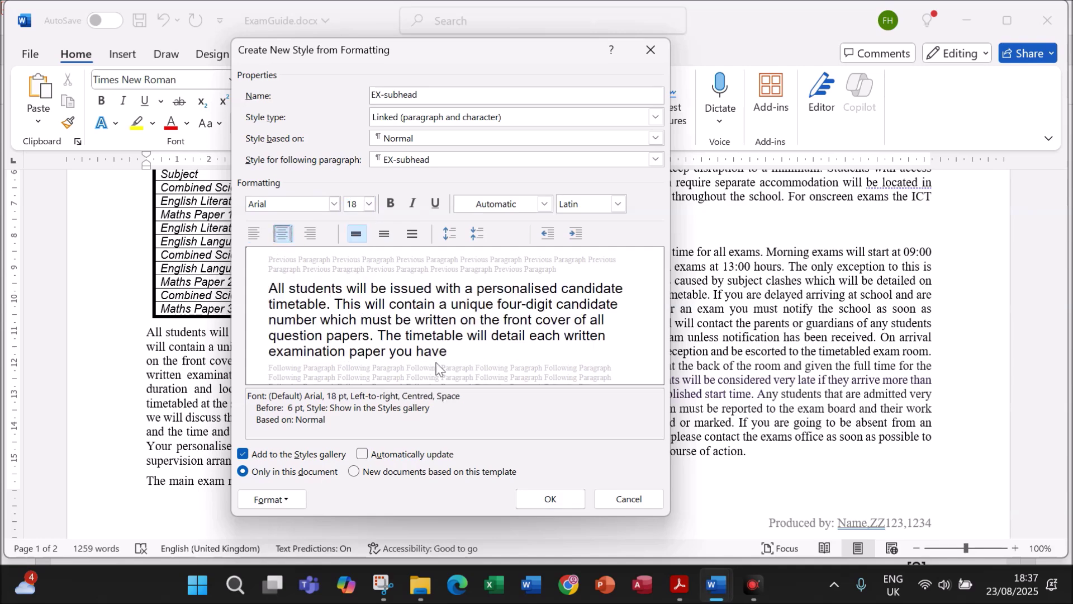
{"action": "left_click", "coordinate": [680, 585]}
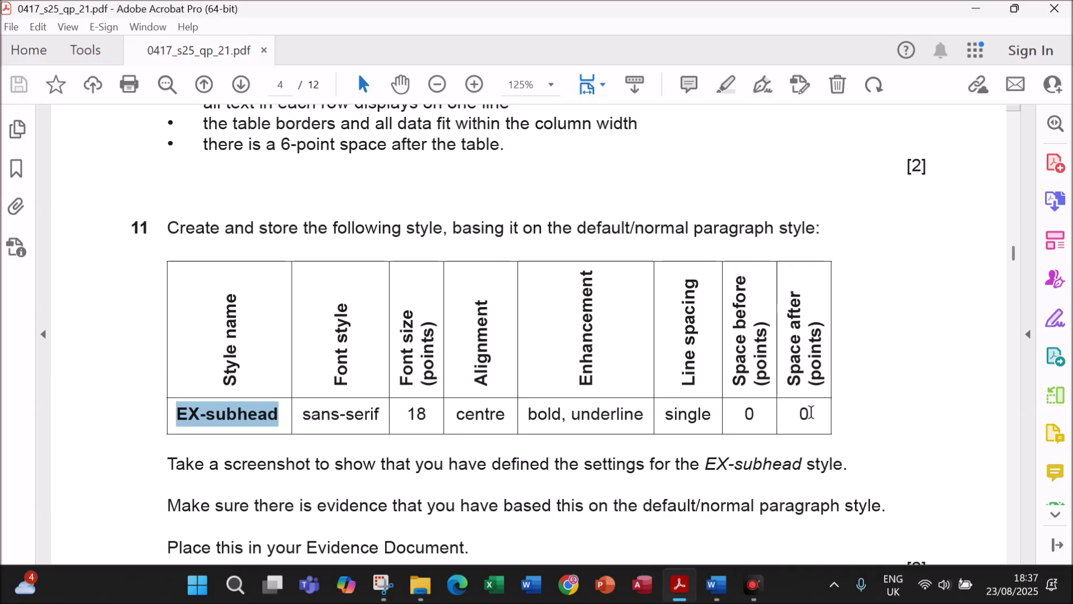
{"action": "mouse_move", "coordinate": [717, 584]}
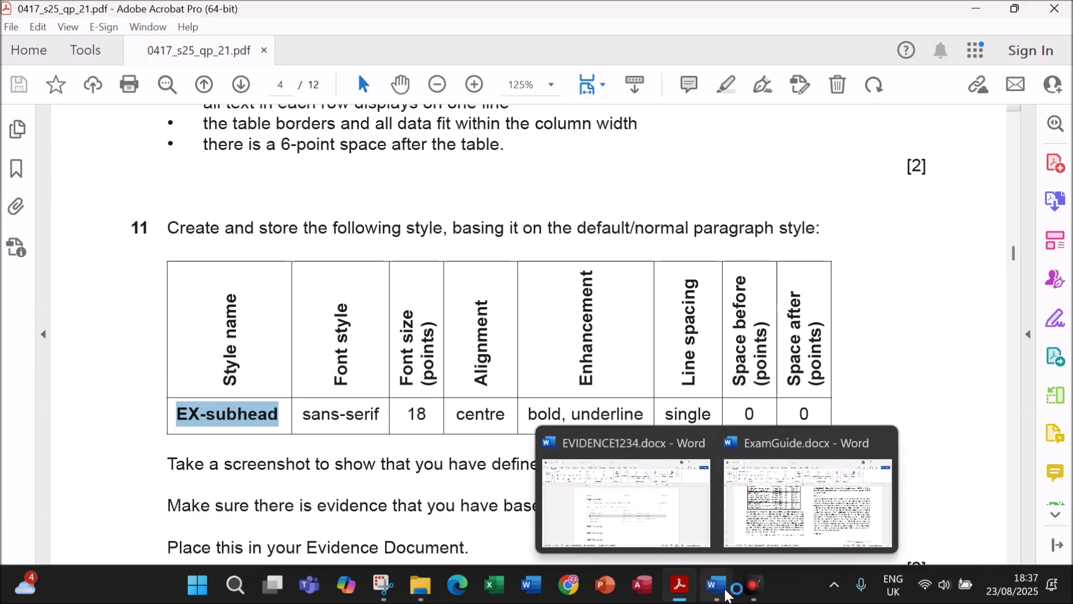
{"action": "left_click", "coordinate": [838, 511]}
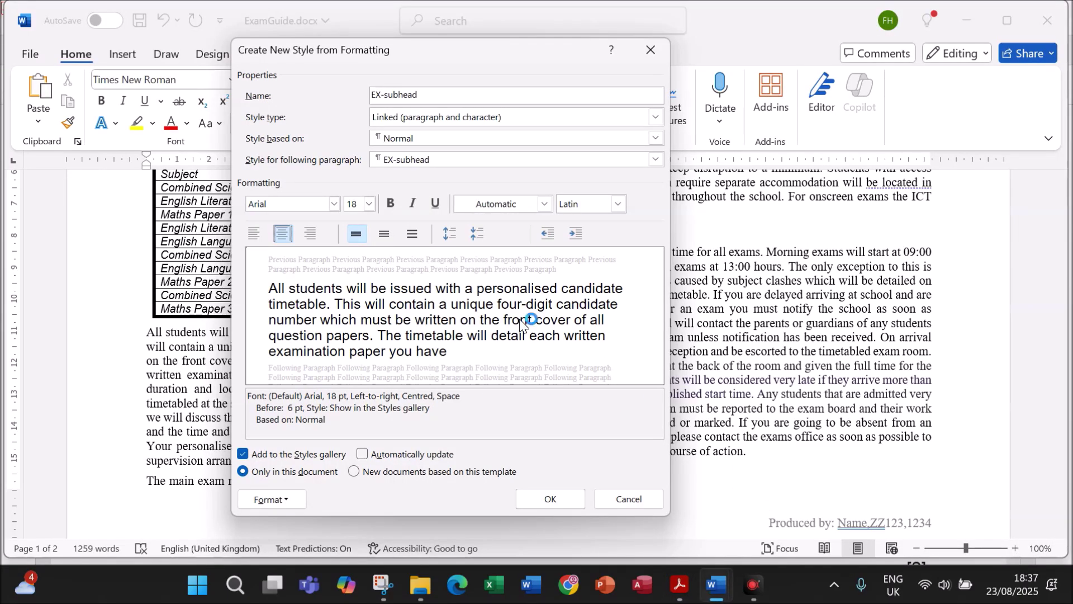
- Make EX-subhead bold and underlined with 0 pt spacing before and after
{"action": "left_click", "coordinate": [390, 203]}
{"action": "left_click", "coordinate": [435, 204]}
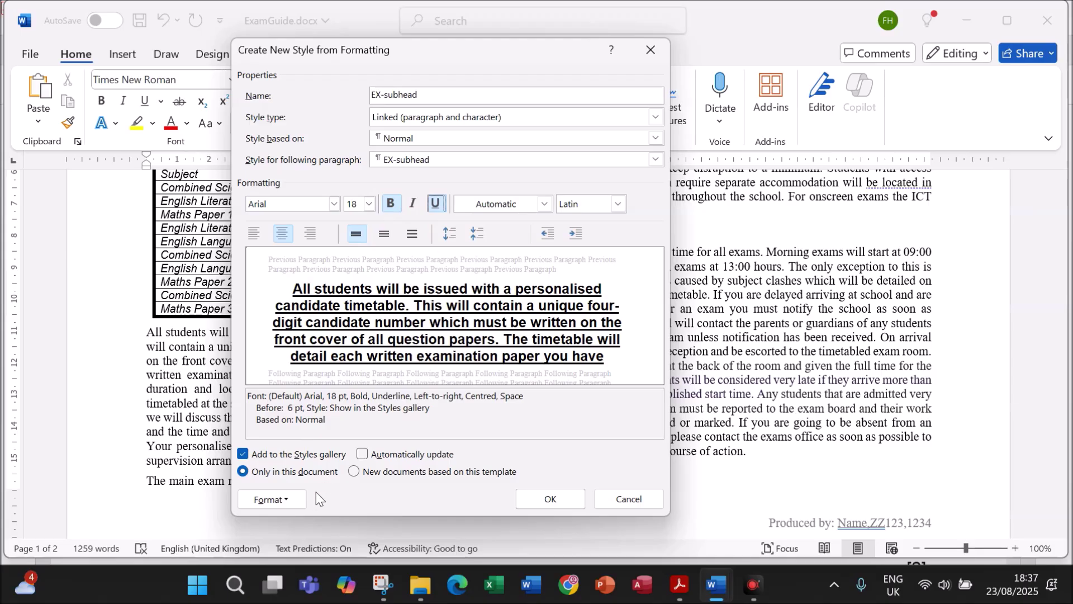
{"action": "left_click", "coordinate": [287, 500]}
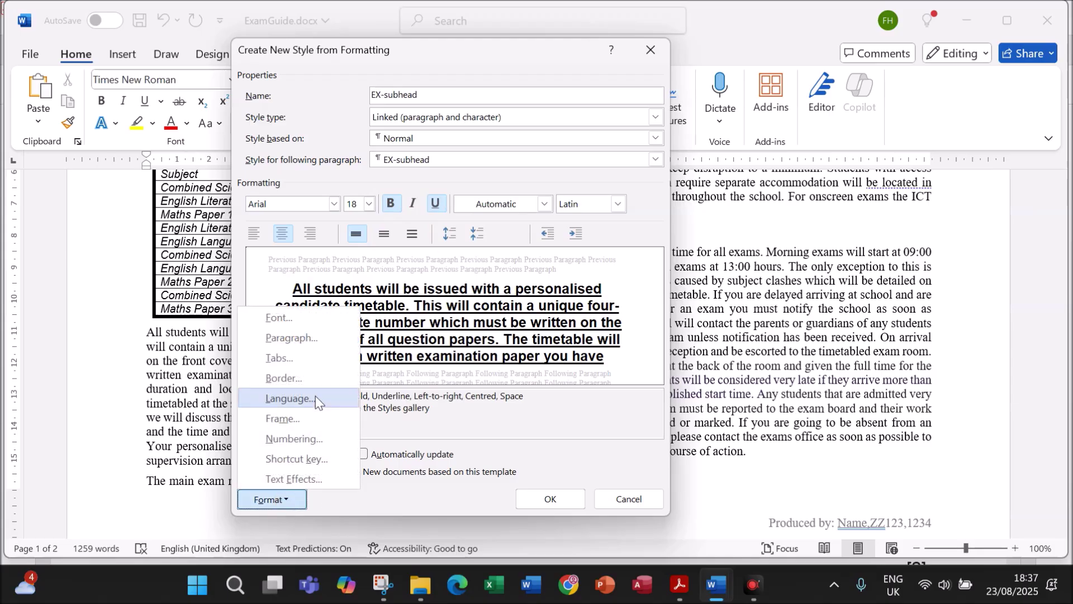
{"action": "left_click", "coordinate": [334, 335]}
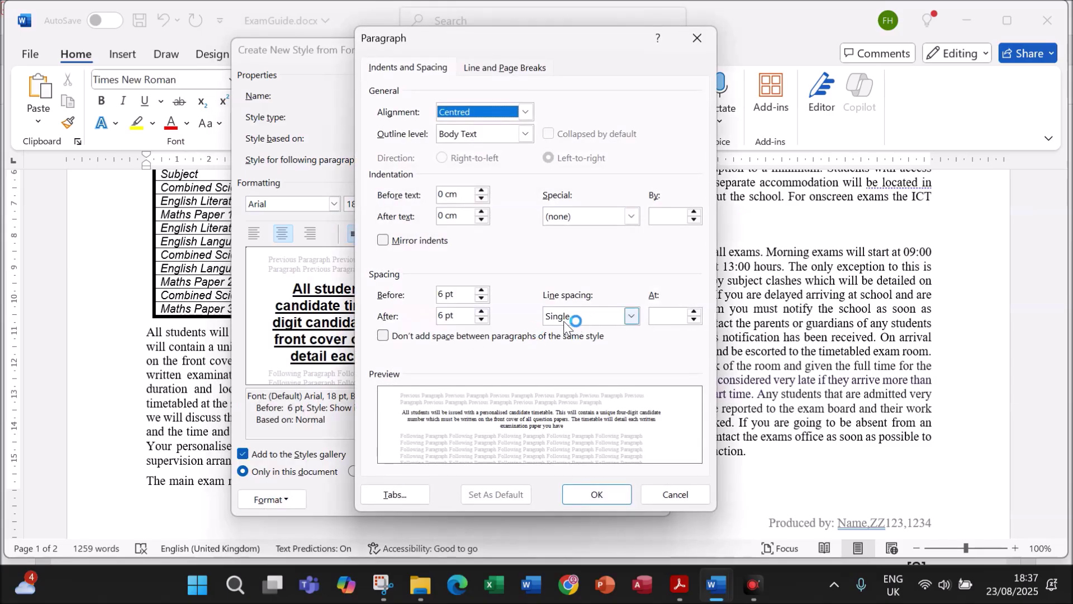
{"action": "left_click", "coordinate": [395, 299]}
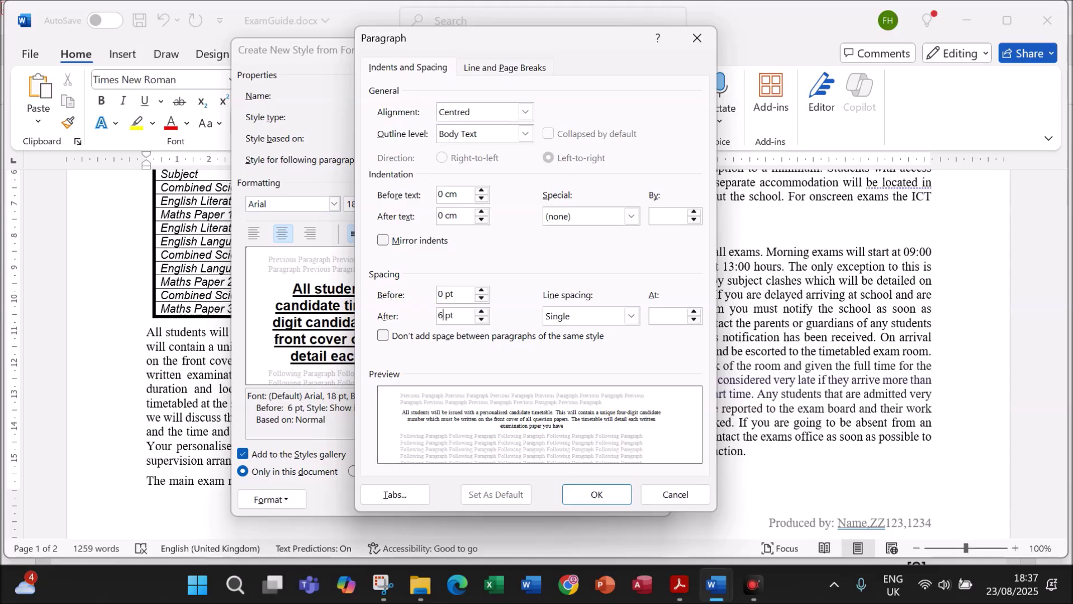
{"action": "type", "text": "0"}
{"action": "left_click", "coordinate": [622, 495]}
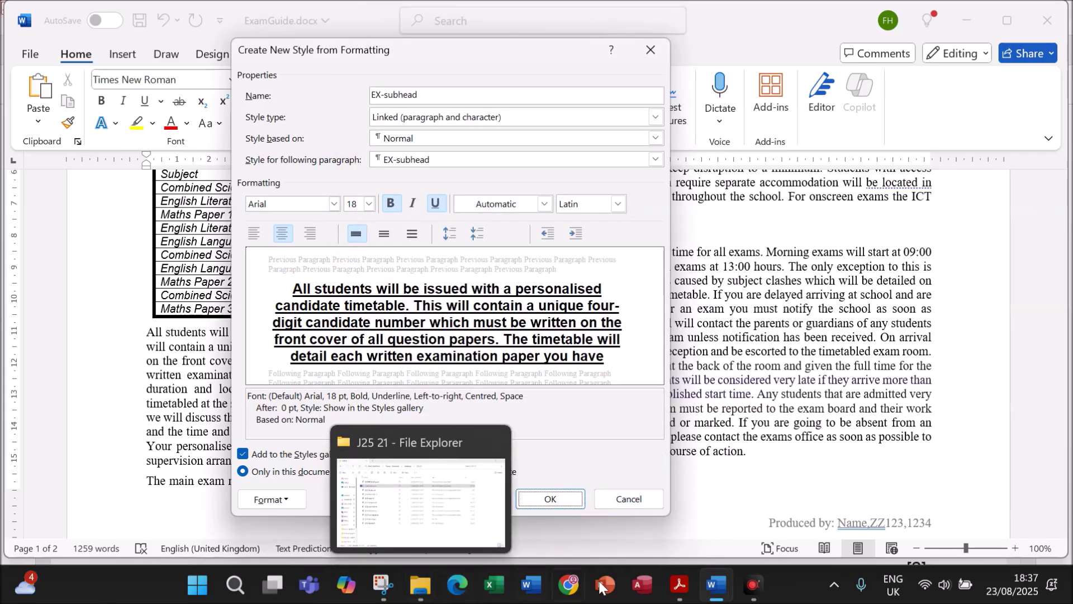
{"action": "left_click", "coordinate": [680, 586]}
- Read question 11's screenshot instruction in the PDF, then return to the style window
{"action": "scroll", "coordinate": [285, 469], "scroll_direction": "down", "scroll_amount": 2}
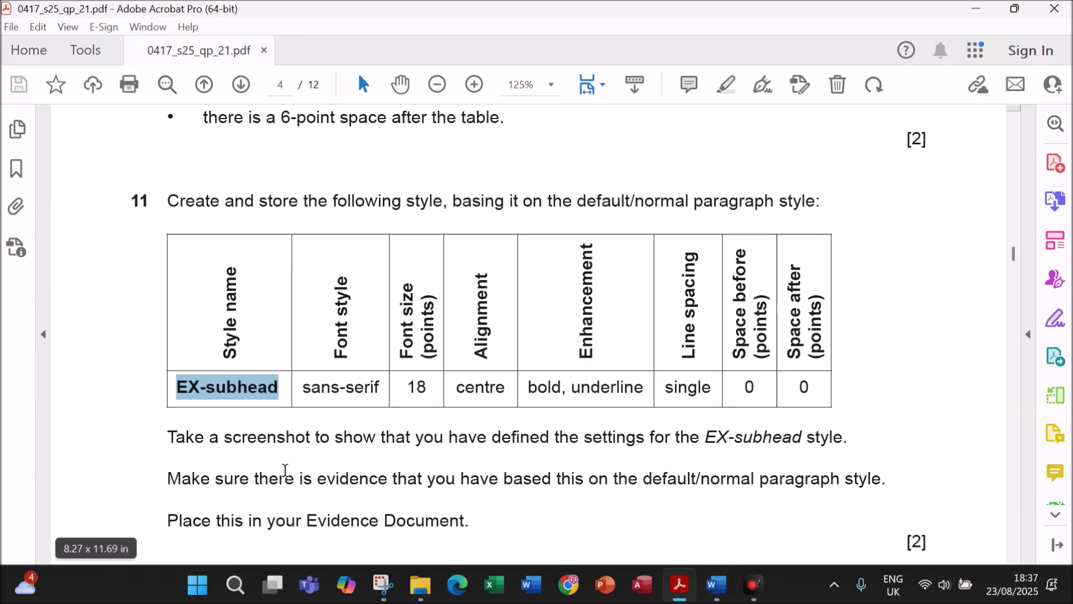
{"action": "left_click", "coordinate": [276, 412]}
{"action": "left_click_drag", "start_coordinate": [276, 412], "coordinate": [838, 407]}
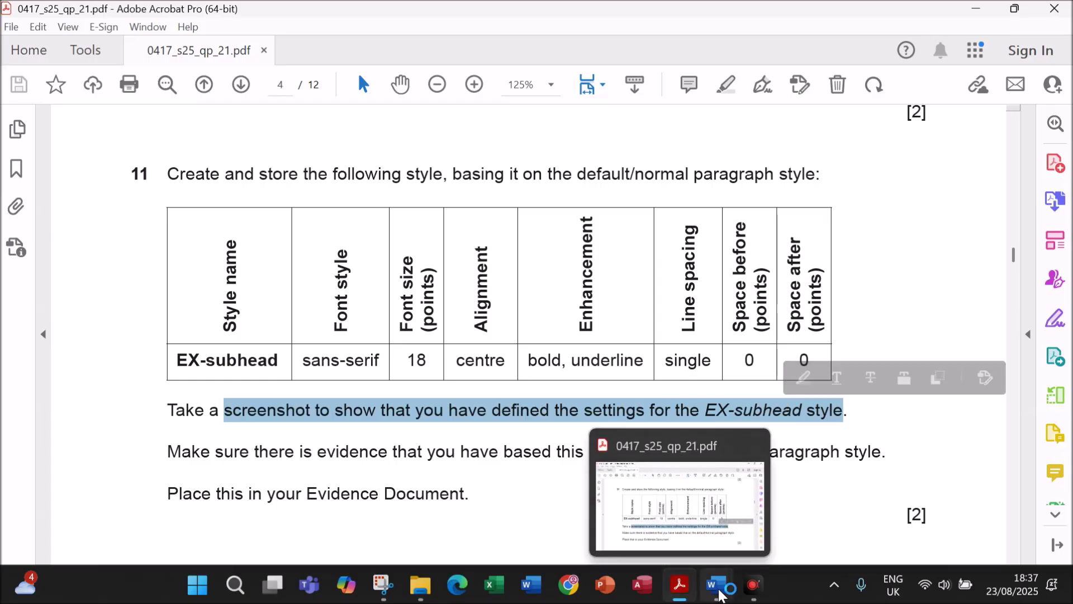
{"action": "left_click", "coordinate": [739, 510]}
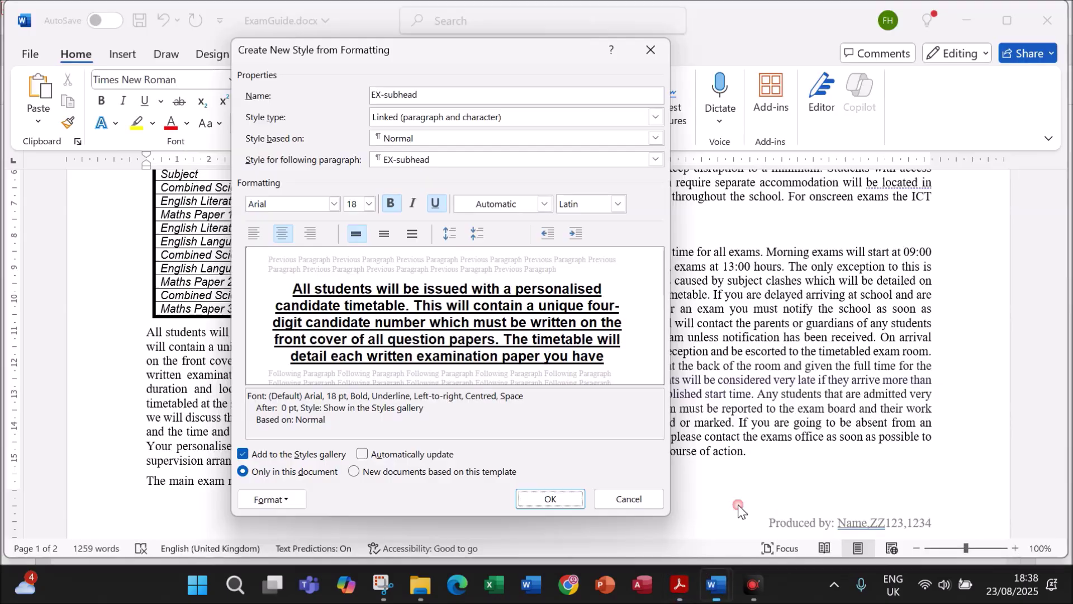
- Snip a screenshot of the EX-subhead style and paragraph settings windows side by side
{"action": "left_click", "coordinate": [285, 498]}
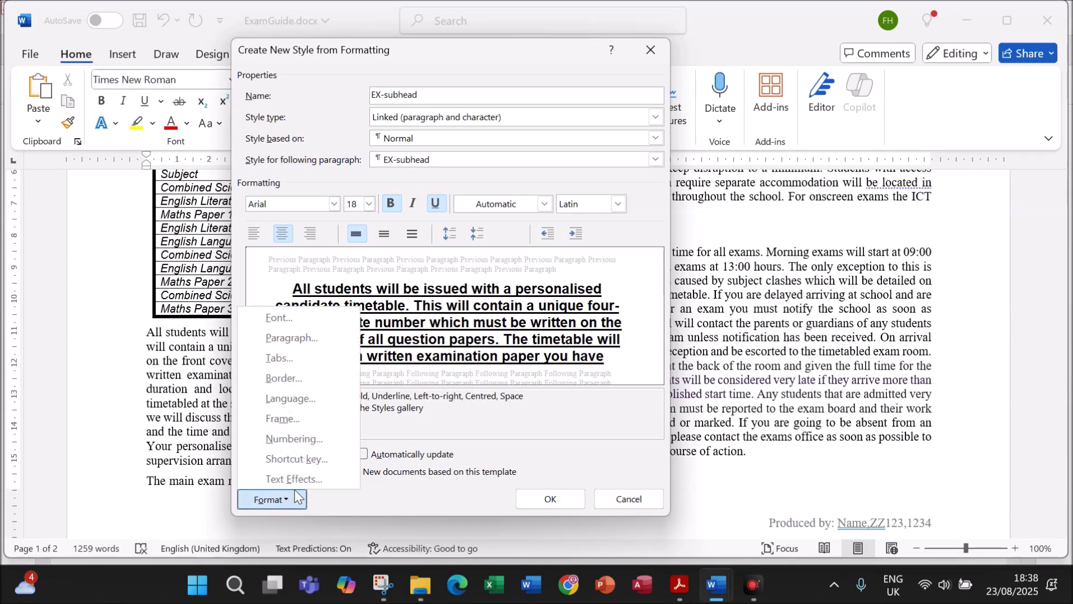
{"action": "left_click", "coordinate": [313, 337]}
{"action": "left_click_drag", "start_coordinate": [567, 49], "coordinate": [877, 51]}
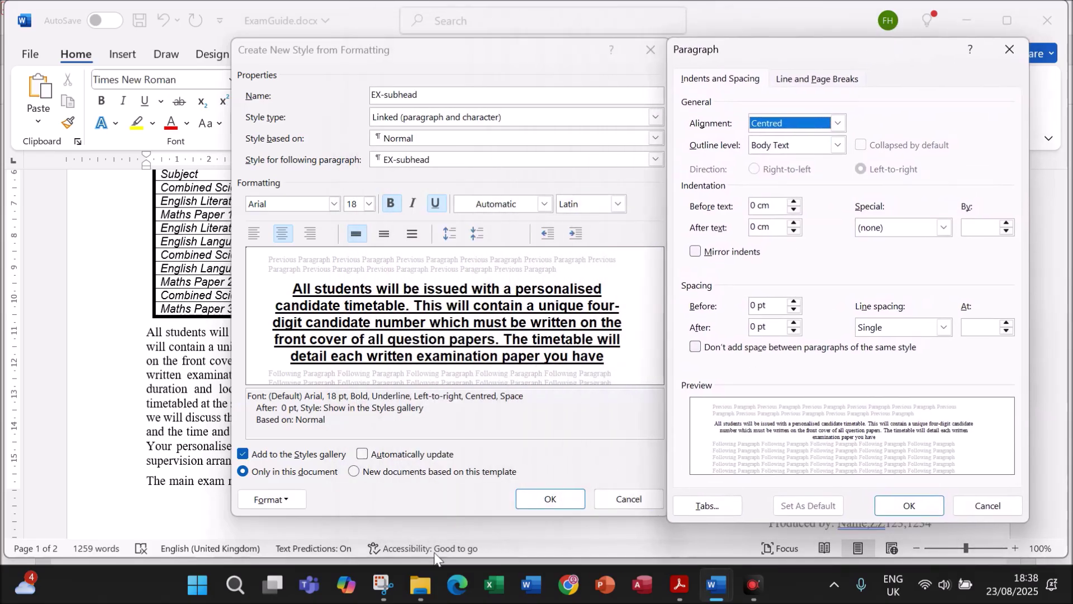
{"action": "left_click", "coordinate": [383, 584]}
{"action": "left_click", "coordinate": [269, 45]}
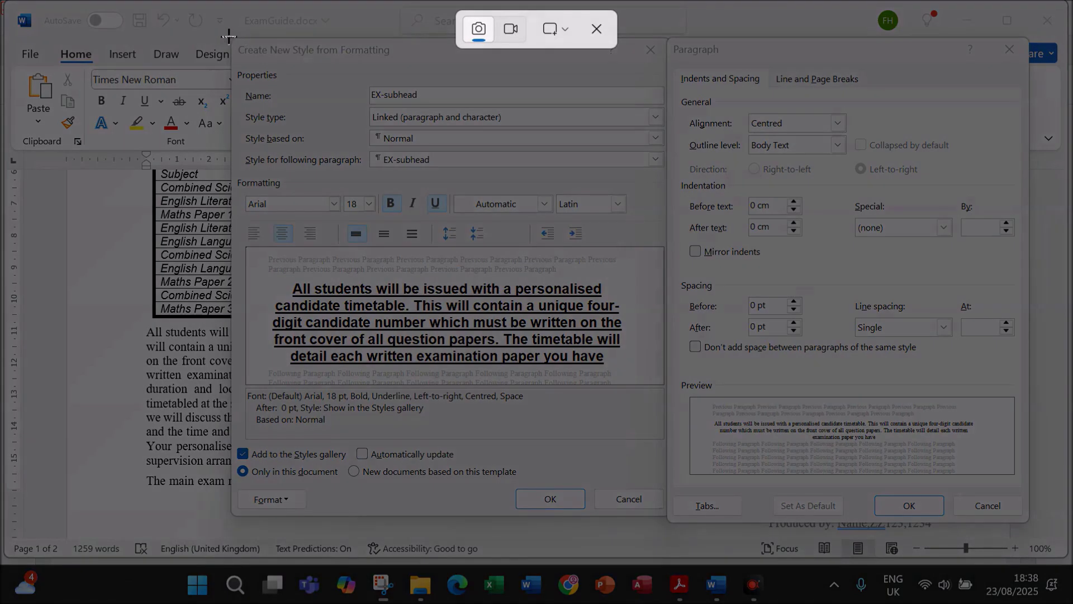
{"action": "left_click_drag", "start_coordinate": [226, 35], "coordinate": [1028, 514]}
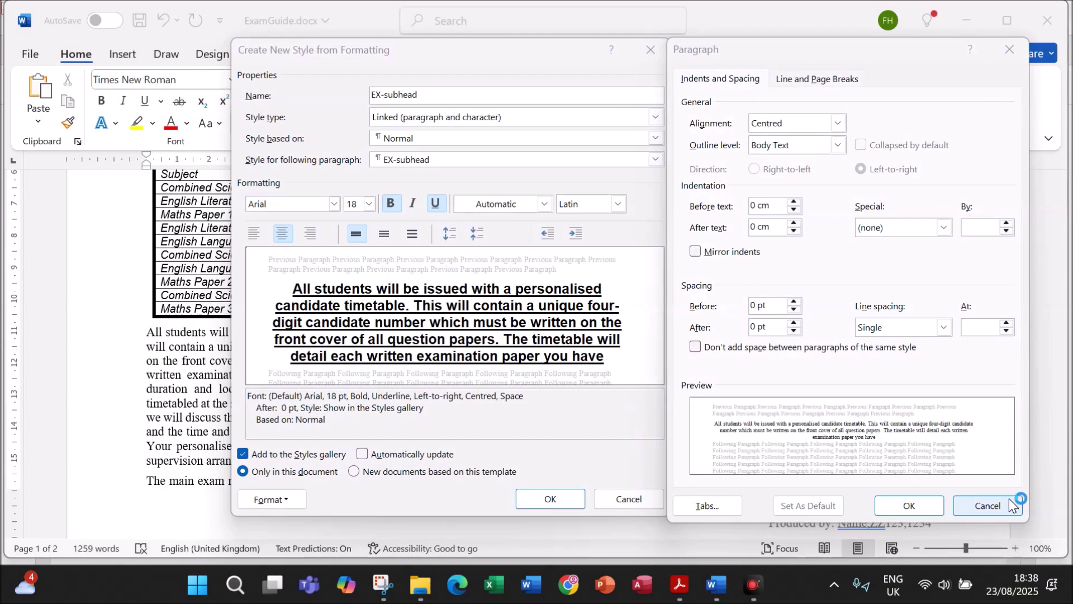
- Save the EX-subhead style, applying it to the paragraph, and bring up EVIDENCE1234.docx
{"action": "left_click", "coordinate": [925, 73]}
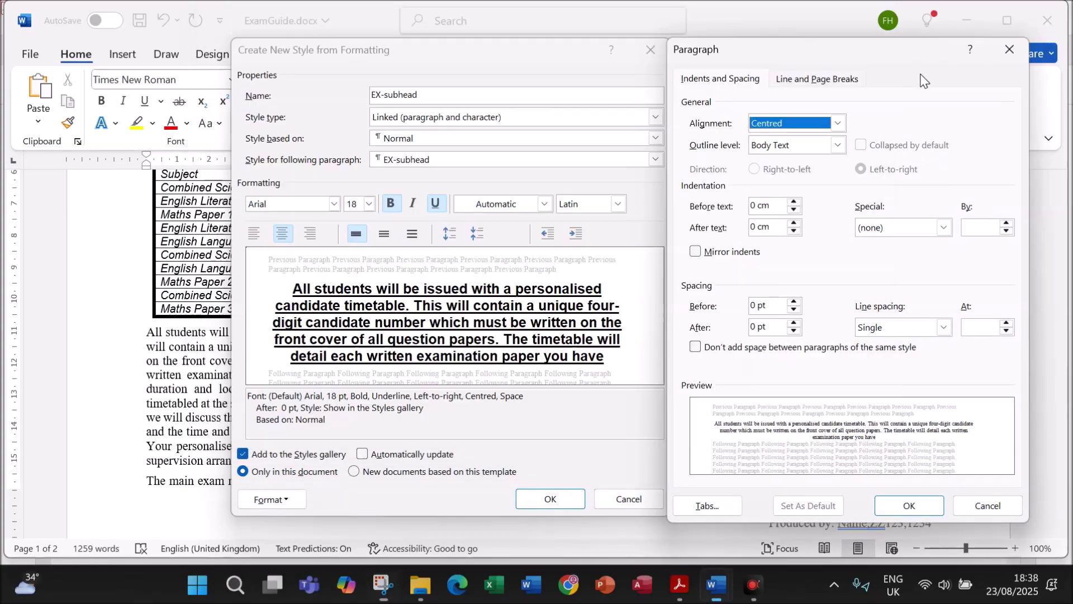
{"action": "left_click", "coordinate": [908, 508]}
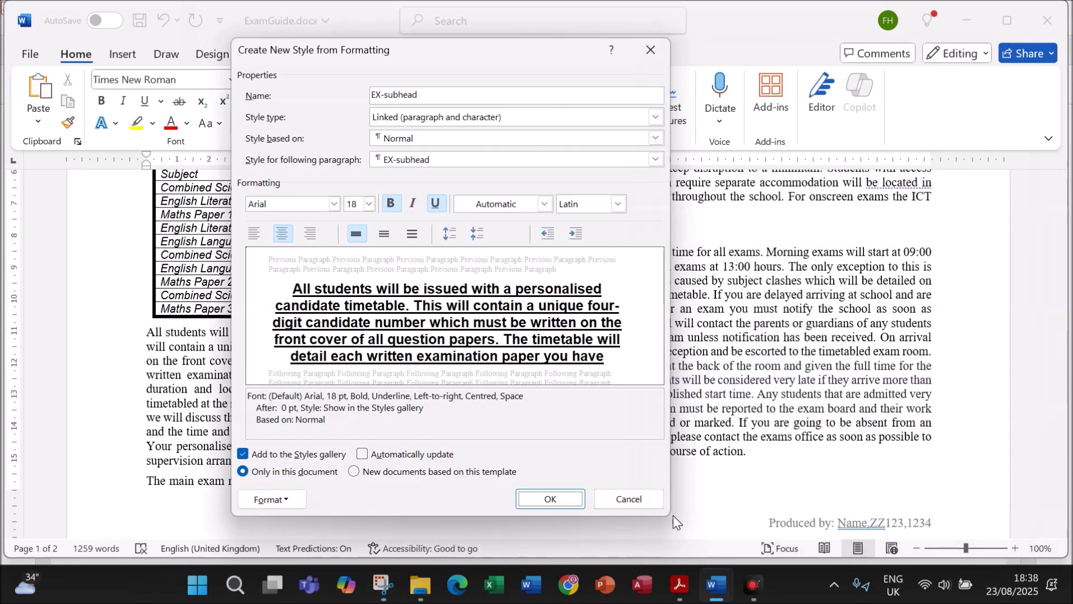
{"action": "left_click", "coordinate": [551, 501]}
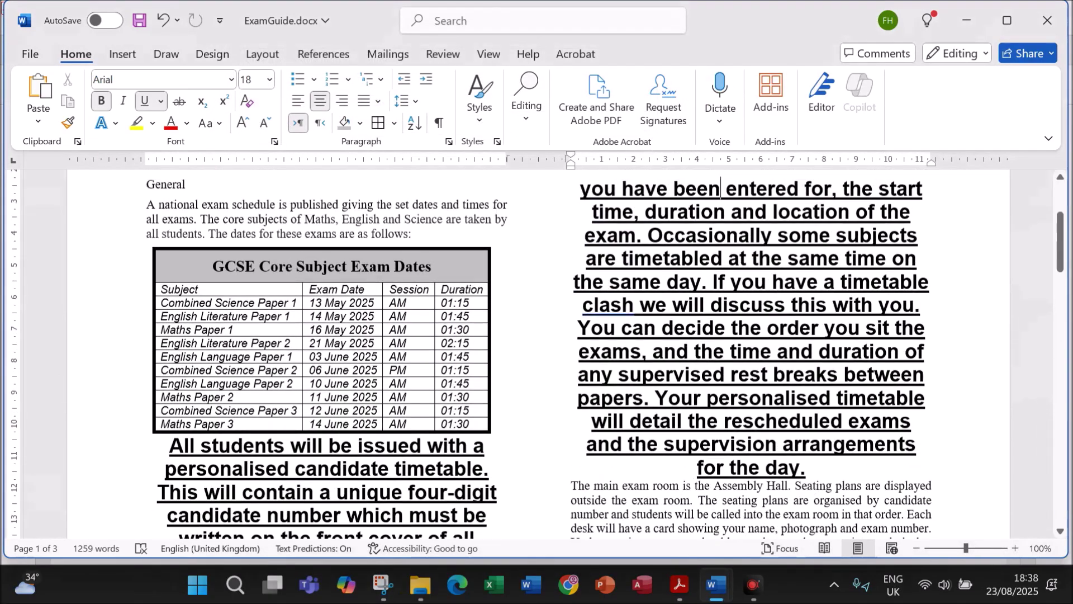
{"action": "left_click", "coordinate": [714, 588]}
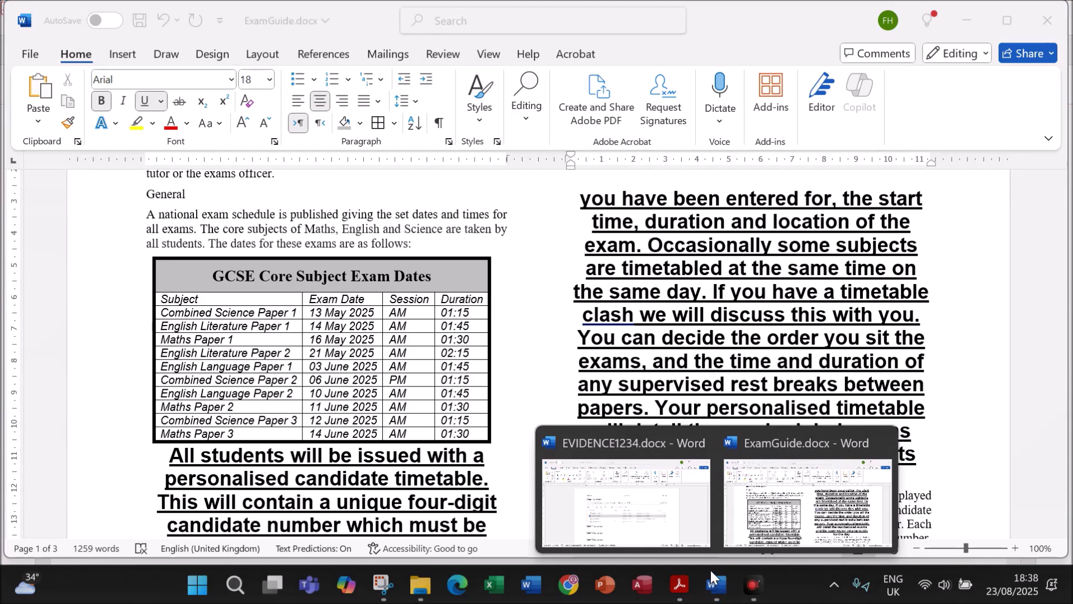
{"action": "left_click", "coordinate": [635, 514]}
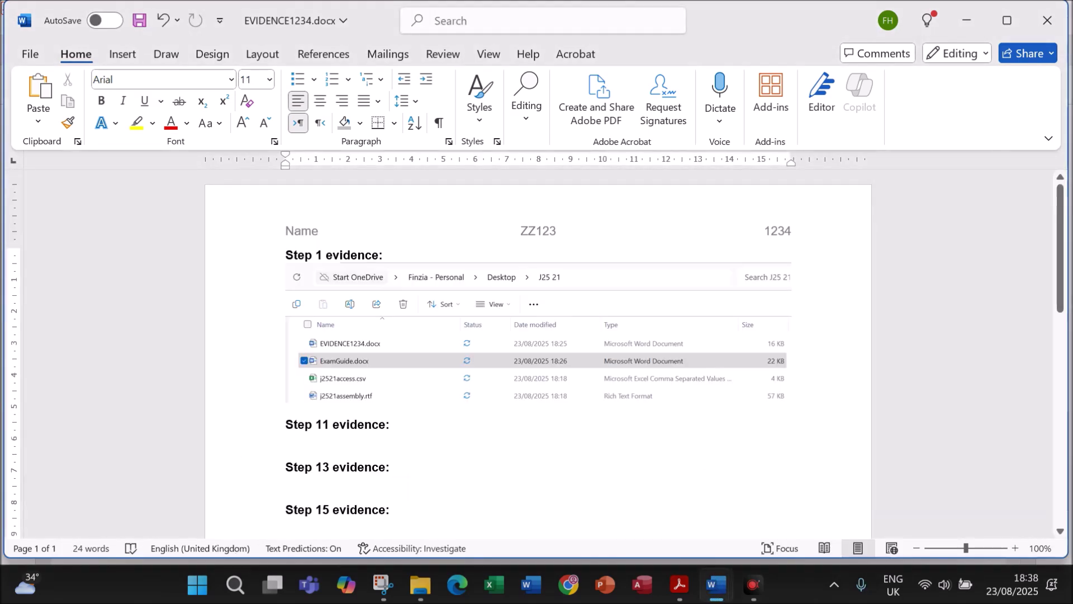
- Paste the style-settings screenshot under Step 11 evidence in EVIDENCE1234
{"action": "left_click", "coordinate": [418, 440]}
{"action": "key", "text": "ctrl+v"}
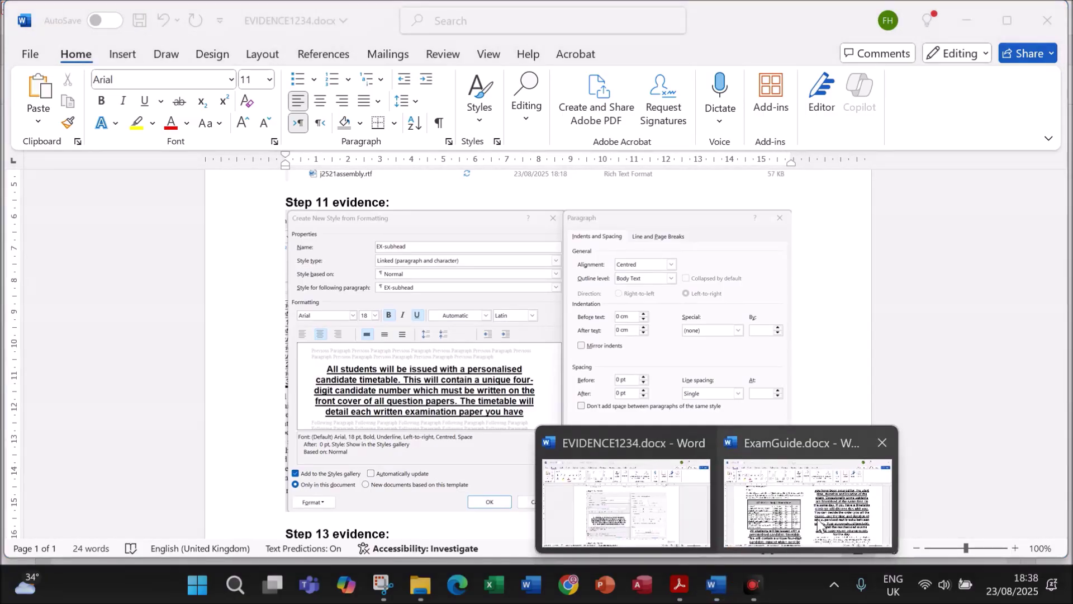
{"action": "left_click", "coordinate": [822, 522]}
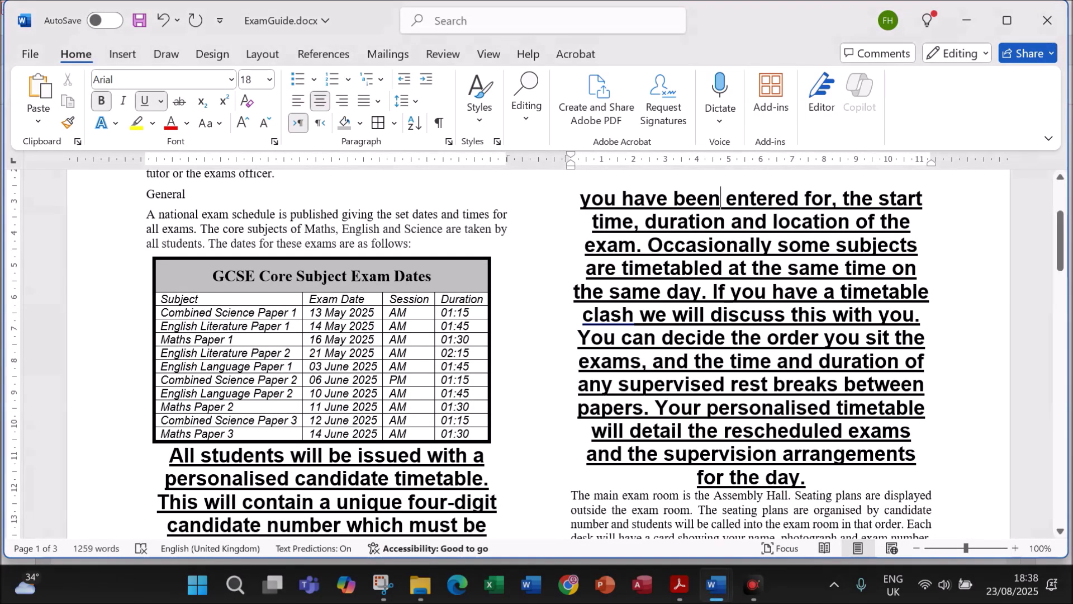
{"action": "scroll", "coordinate": [538, 353], "scroll_direction": "down", "scroll_amount": 3}
{"action": "scroll", "coordinate": [555, 372], "scroll_direction": "up", "scroll_amount": 3}
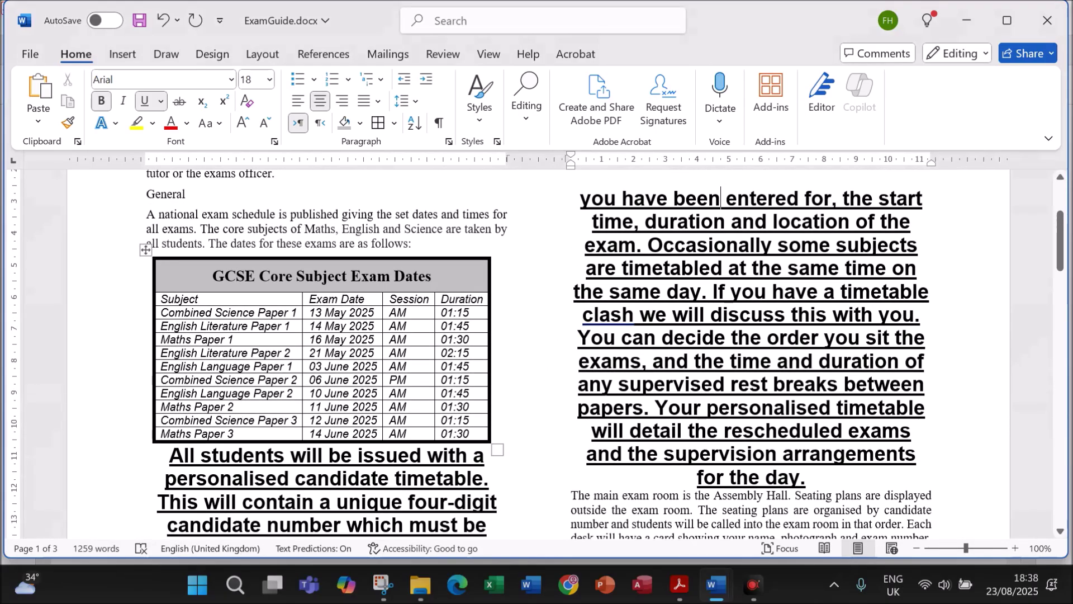
- Apply the EX-body style to the 'All students will be issued' paragraph in ExamGuide
{"action": "left_click", "coordinate": [657, 509]}
{"action": "left_click", "coordinate": [487, 123]}
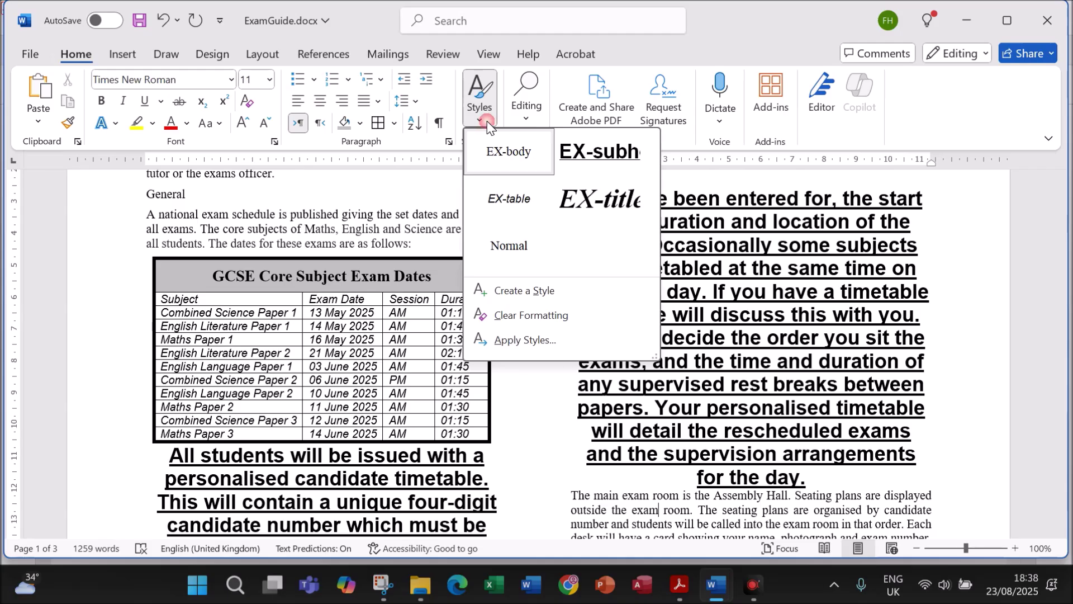
{"action": "left_click", "coordinate": [673, 499]}
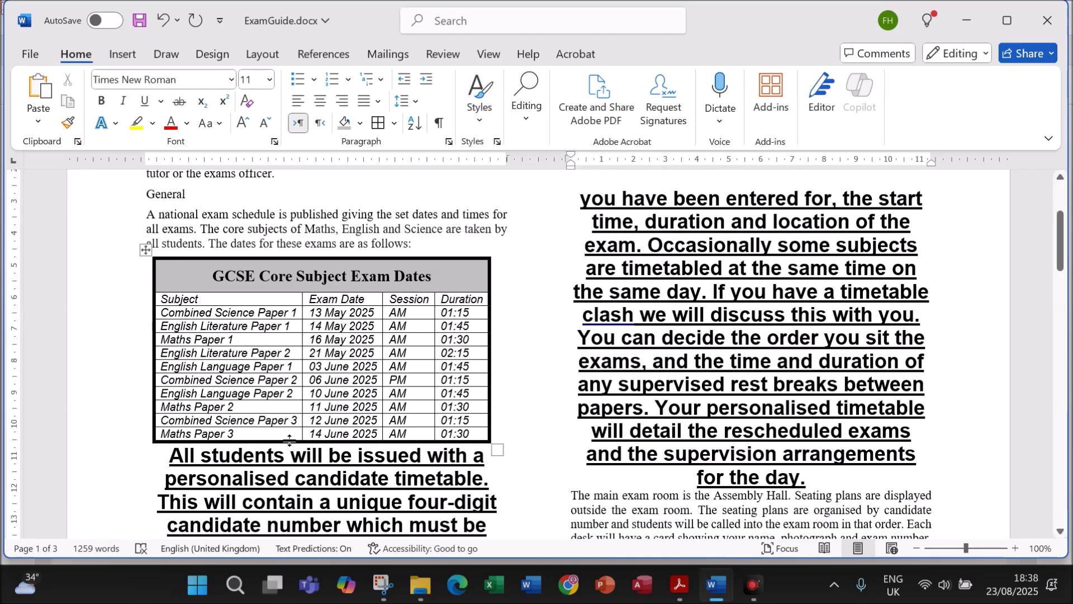
{"action": "left_click_drag", "start_coordinate": [168, 453], "coordinate": [813, 477]}
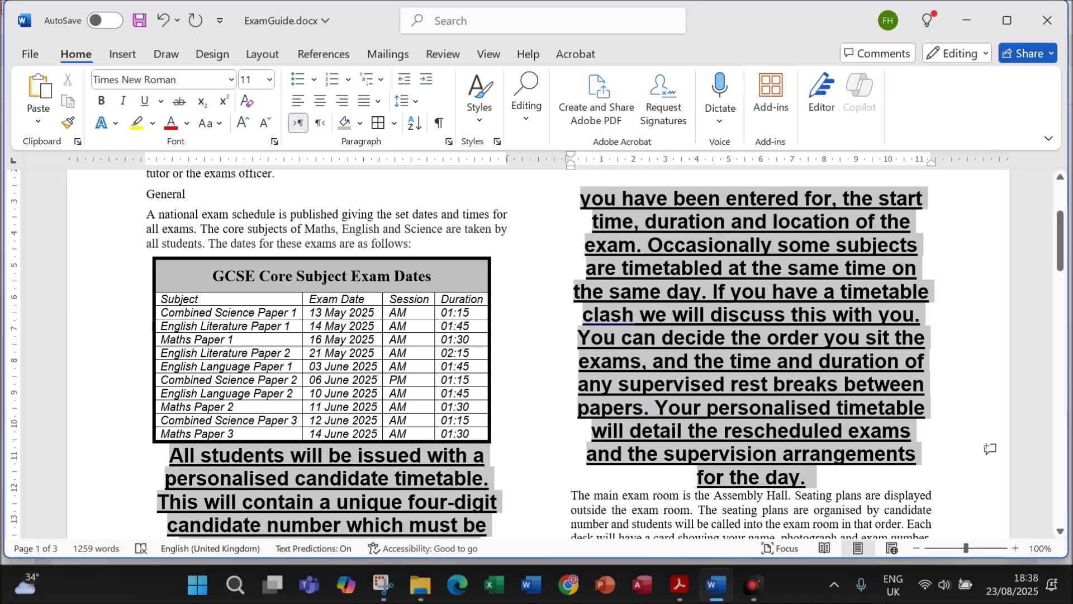
{"action": "left_click", "coordinate": [481, 104]}
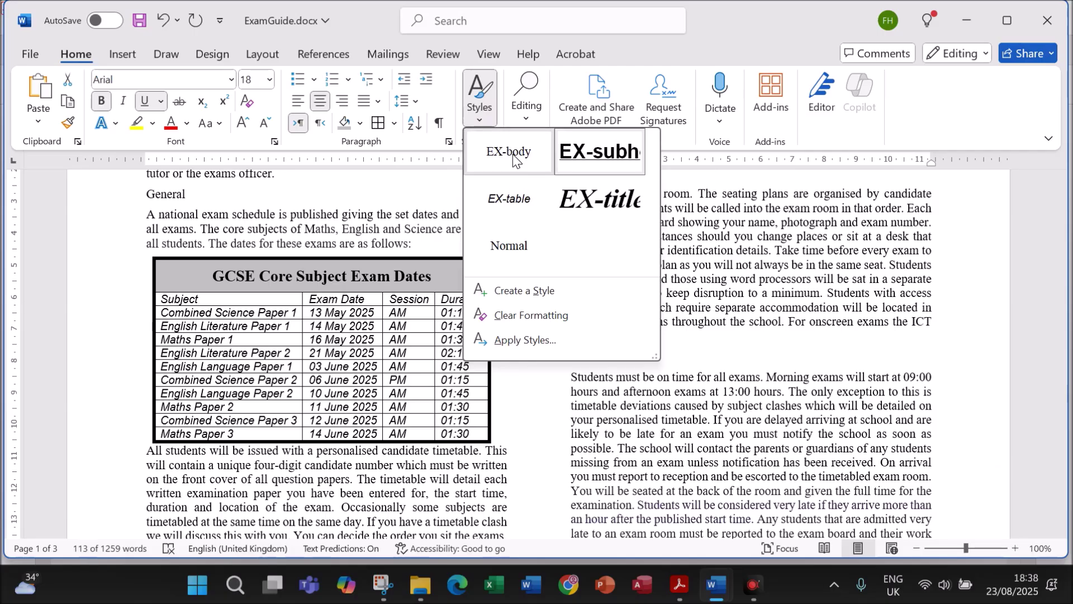
{"action": "left_click", "coordinate": [513, 158]}
{"action": "left_click", "coordinate": [658, 419]}
- Add space before the 'All students will be issued' paragraph in Paragraph settings
{"action": "scroll", "coordinate": [659, 420], "scroll_direction": "down", "scroll_amount": 3}
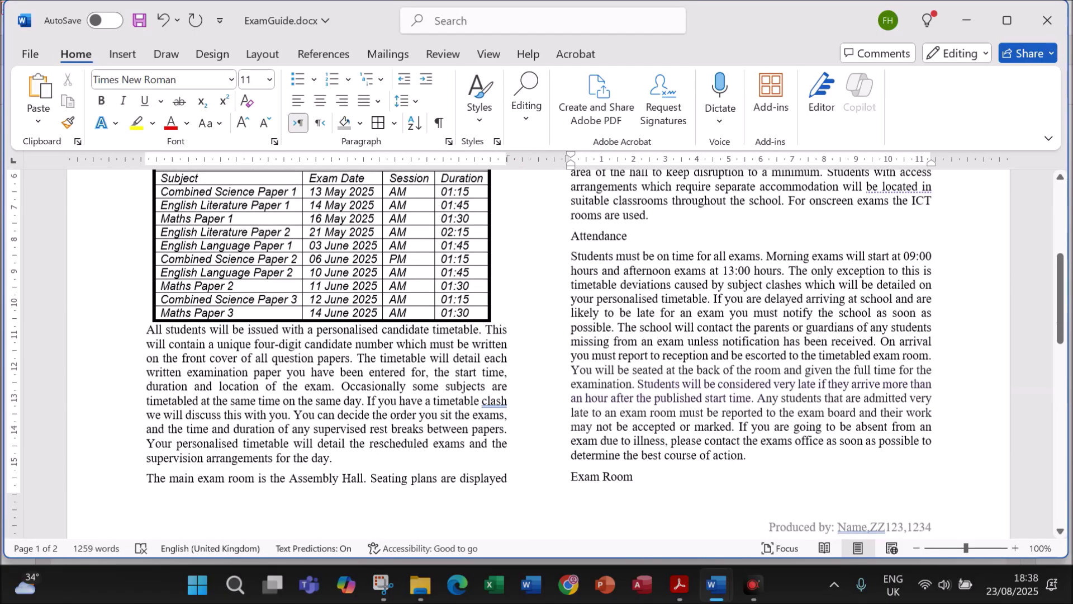
{"action": "left_click_drag", "start_coordinate": [146, 329], "coordinate": [334, 458]}
{"action": "right_click", "coordinate": [276, 393]}
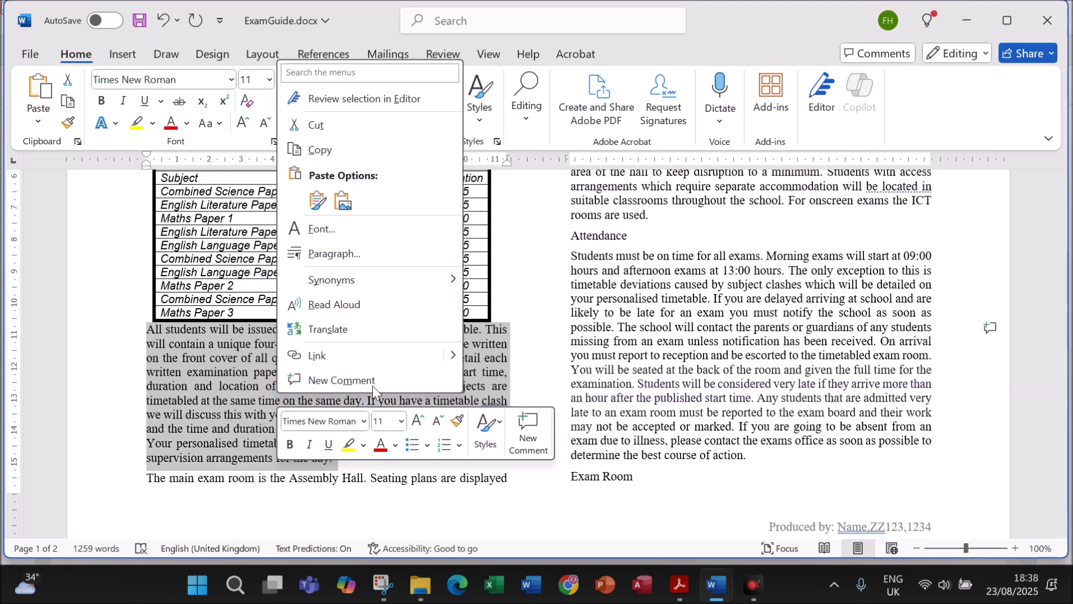
{"action": "left_click", "coordinate": [351, 256]}
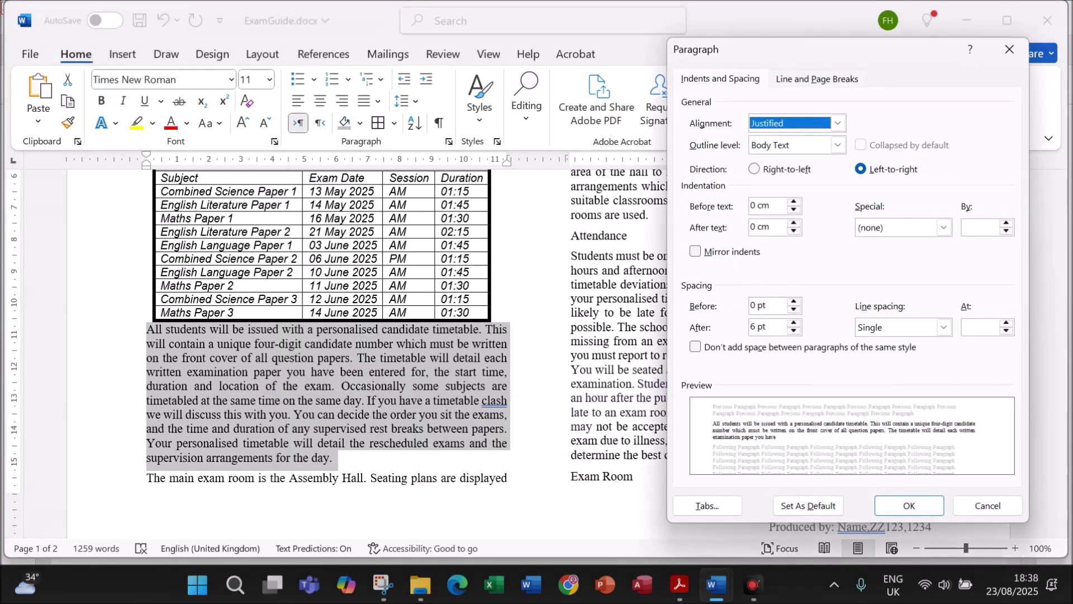
{"action": "left_click", "coordinate": [754, 305]}
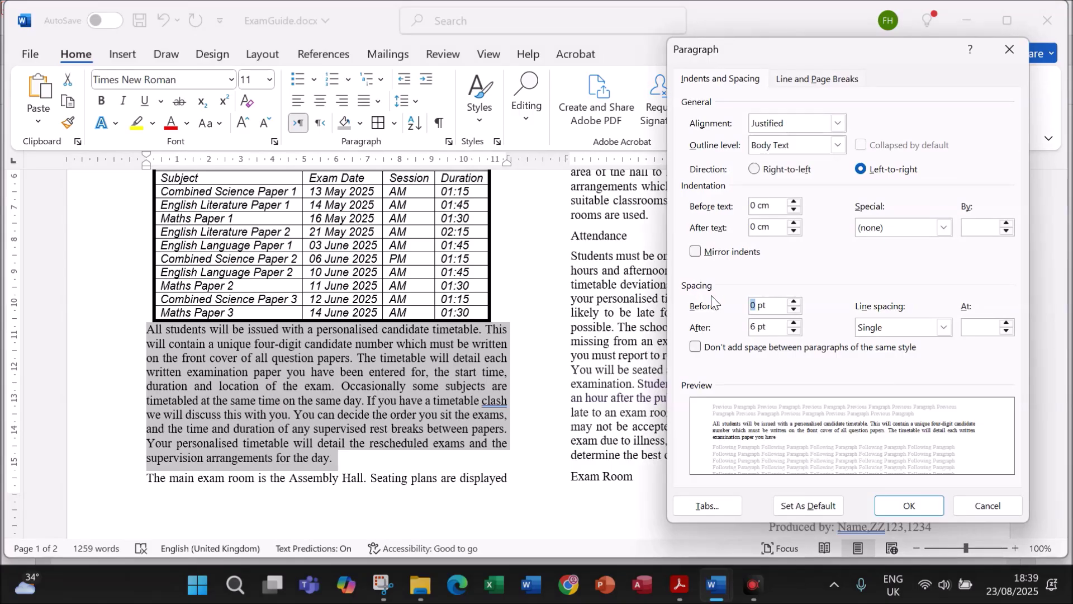
{"action": "left_click", "coordinate": [905, 505]}
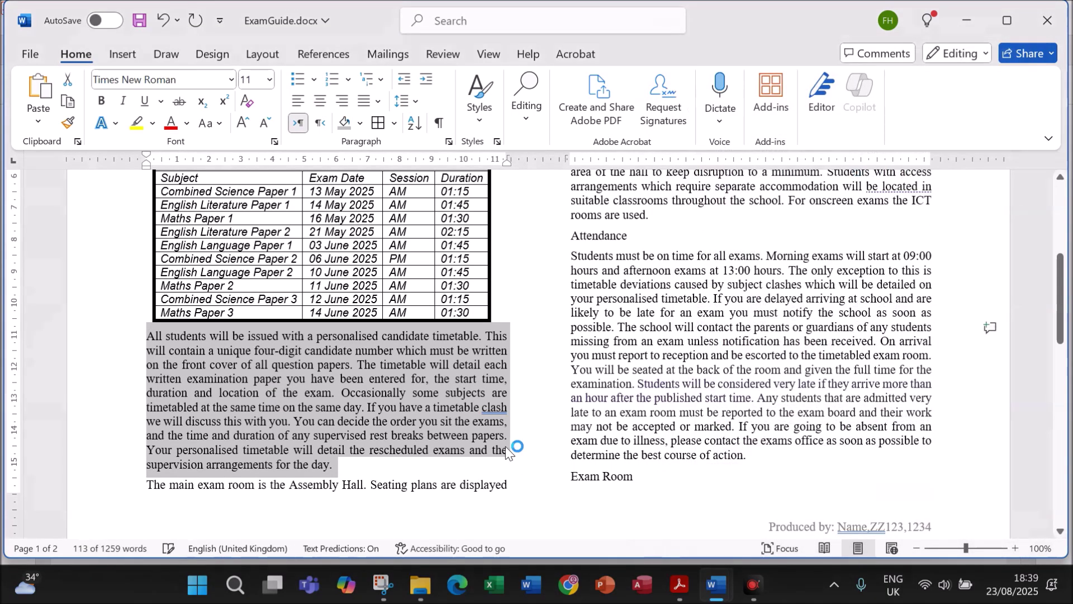
{"action": "left_click", "coordinate": [440, 407]}
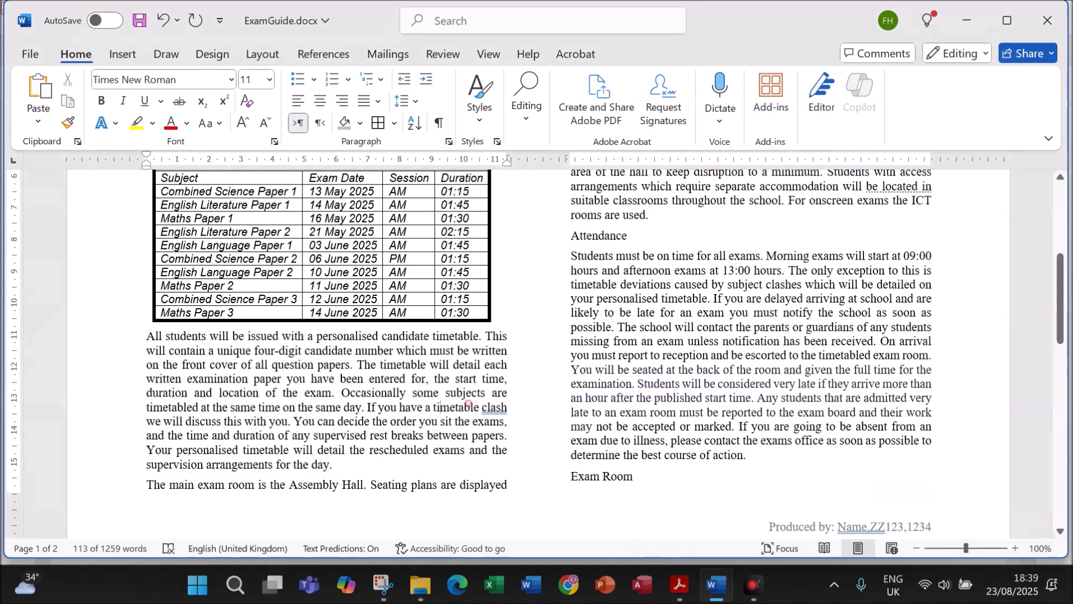
{"action": "left_click", "coordinate": [680, 585]}
- Read question 12 in the exam paper, then go back to ExamGuide
{"action": "scroll", "coordinate": [640, 407], "scroll_direction": "down", "scroll_amount": 4}
{"action": "scroll", "coordinate": [640, 407], "scroll_direction": "down", "scroll_amount": 1}
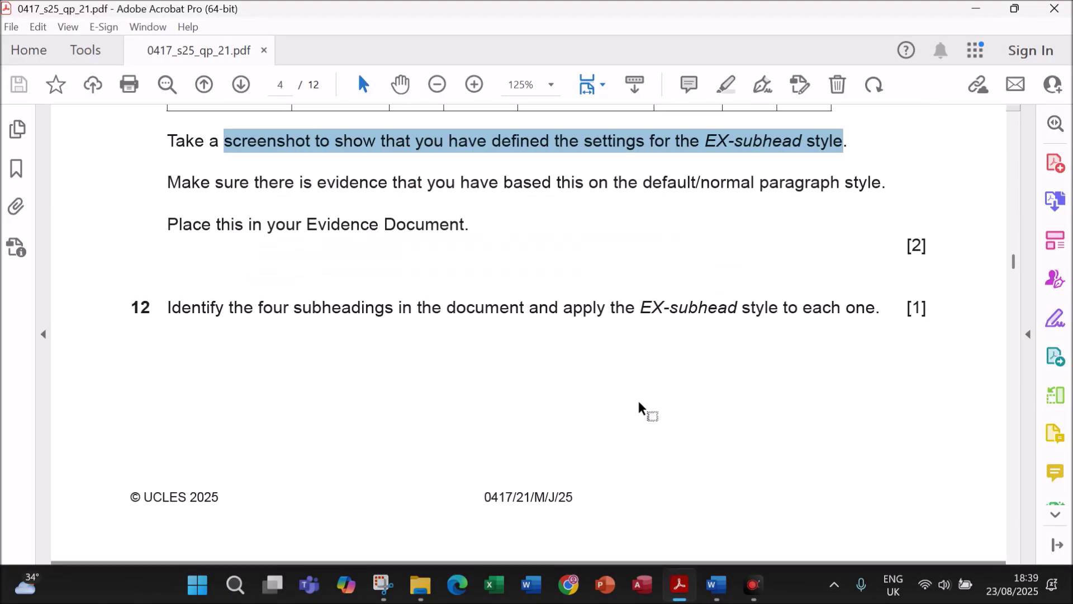
{"action": "left_click", "coordinate": [332, 302]}
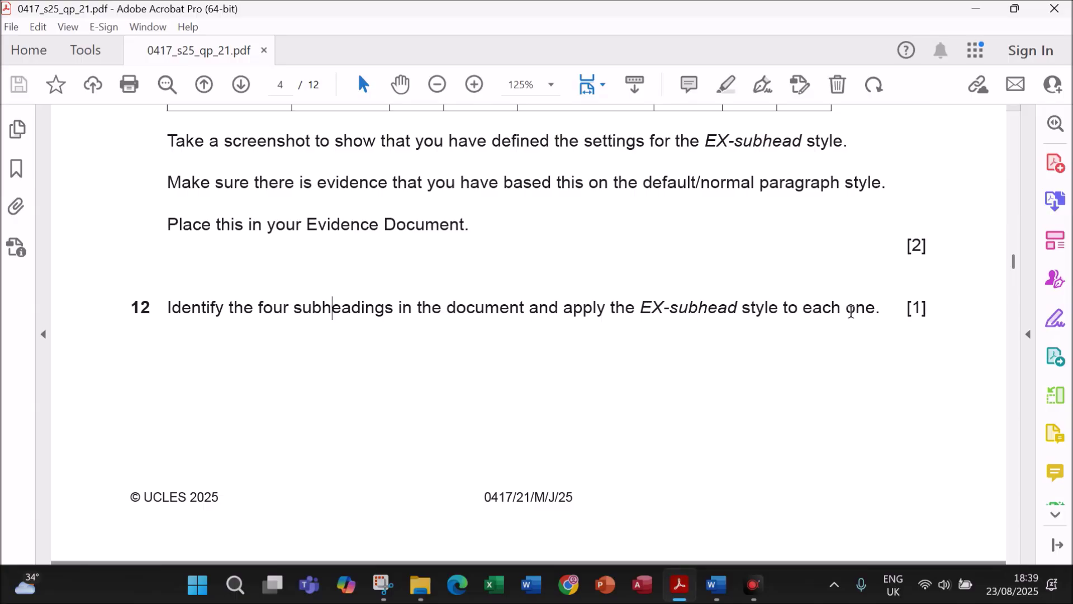
{"action": "left_click", "coordinate": [721, 584]}
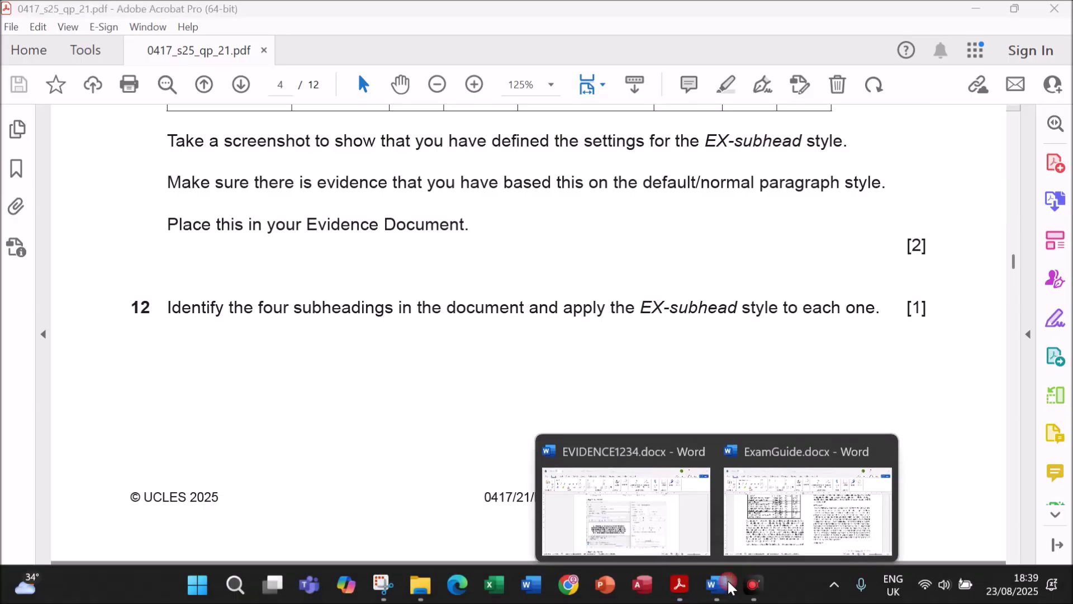
{"action": "left_click", "coordinate": [805, 510]}
{"action": "scroll", "coordinate": [727, 391], "scroll_direction": "up", "scroll_amount": 5}
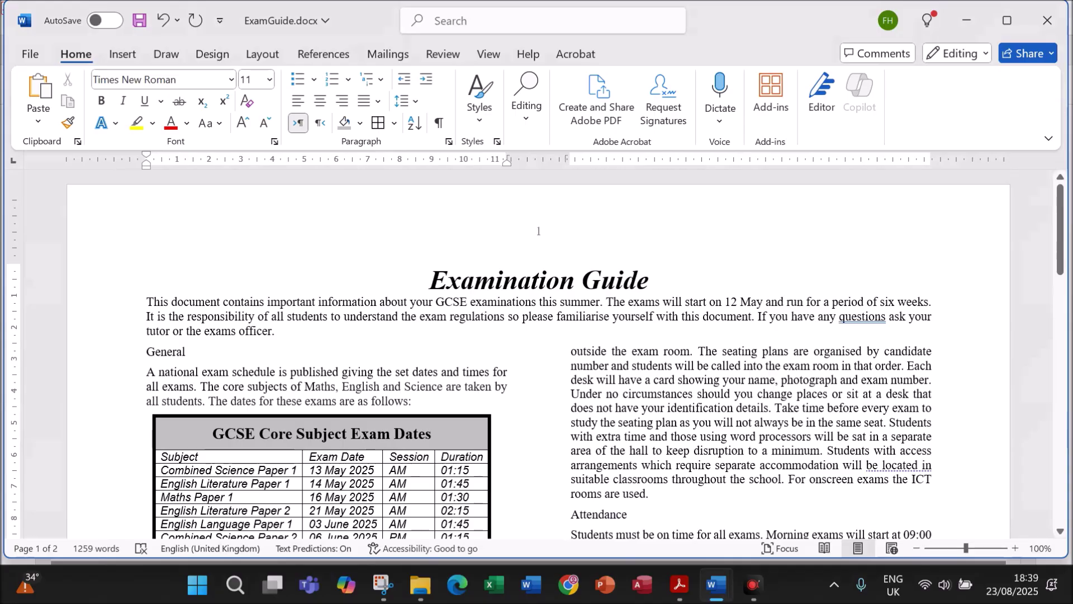
- Multi-select the General, Attendance, Exam Room and Special Arrangements subheadings
{"action": "left_click", "coordinate": [126, 354]}
{"action": "scroll", "coordinate": [126, 354], "scroll_direction": "down", "scroll_amount": 3}
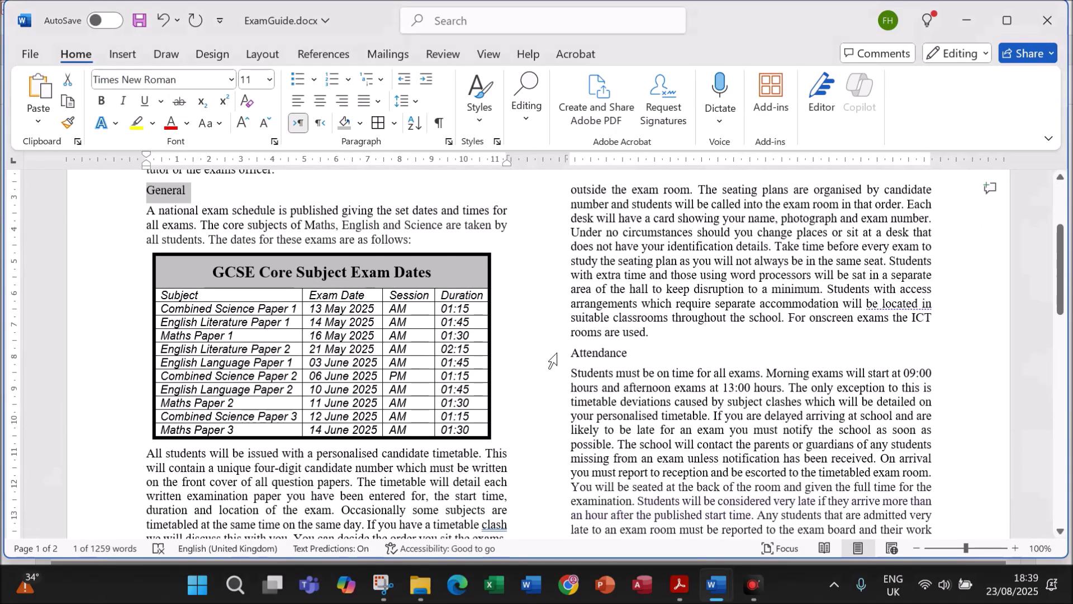
{"action": "left_click", "coordinate": [547, 357], "text": "ctrl"}
{"action": "scroll", "coordinate": [559, 380], "scroll_direction": "down", "scroll_amount": 4}
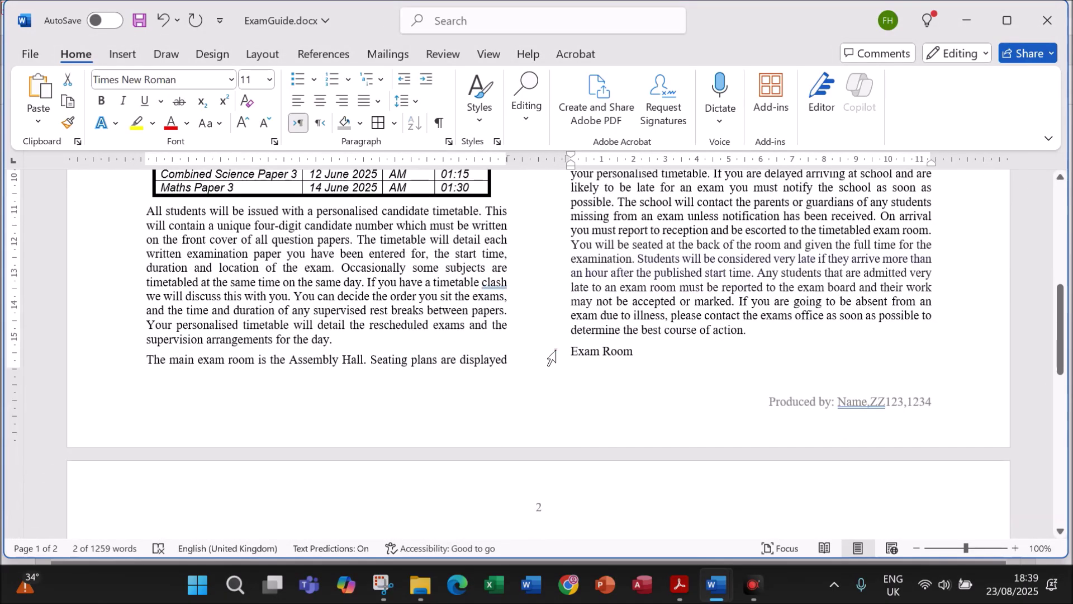
{"action": "left_click", "coordinate": [552, 358], "text": "ctrl"}
{"action": "scroll", "coordinate": [542, 385], "scroll_direction": "down", "scroll_amount": 4}
{"action": "scroll", "coordinate": [535, 406], "scroll_direction": "down", "scroll_amount": 6}
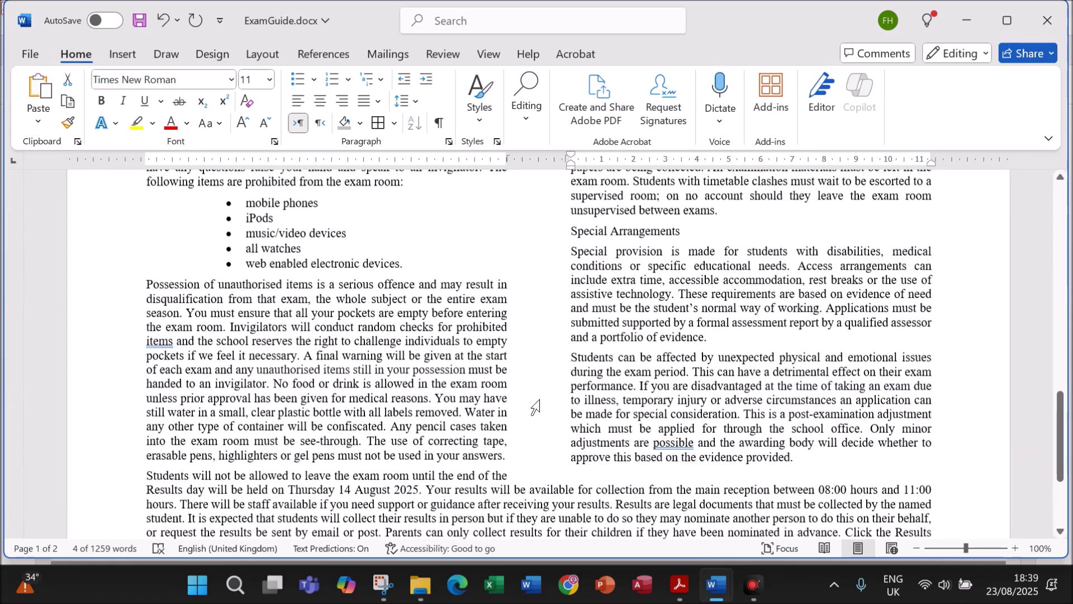
{"action": "scroll", "coordinate": [535, 406], "scroll_direction": "up", "scroll_amount": 3}
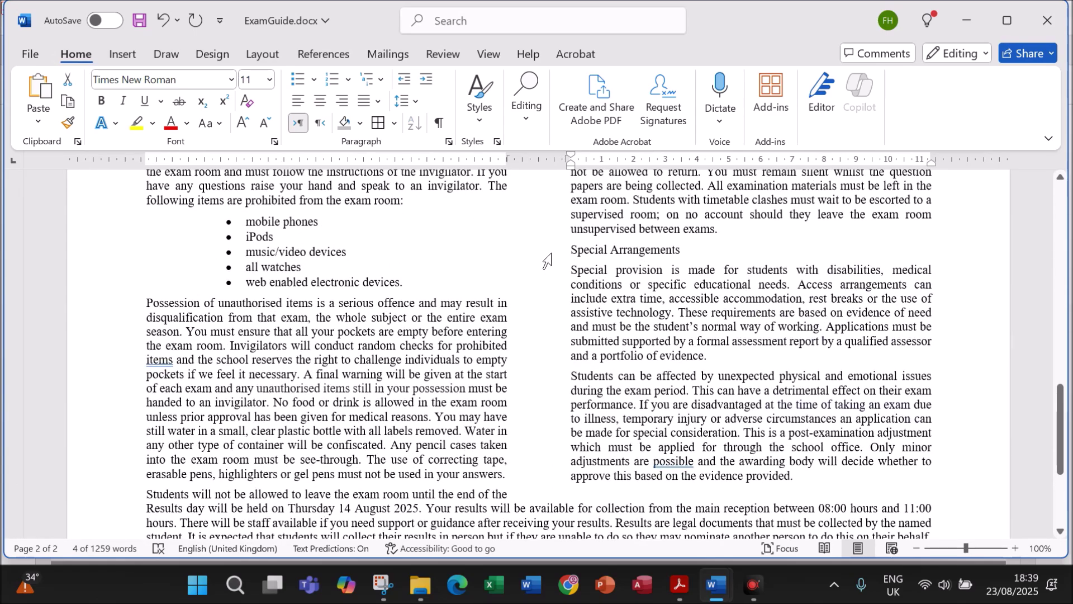
{"action": "left_click", "coordinate": [547, 261], "text": "ctrl"}
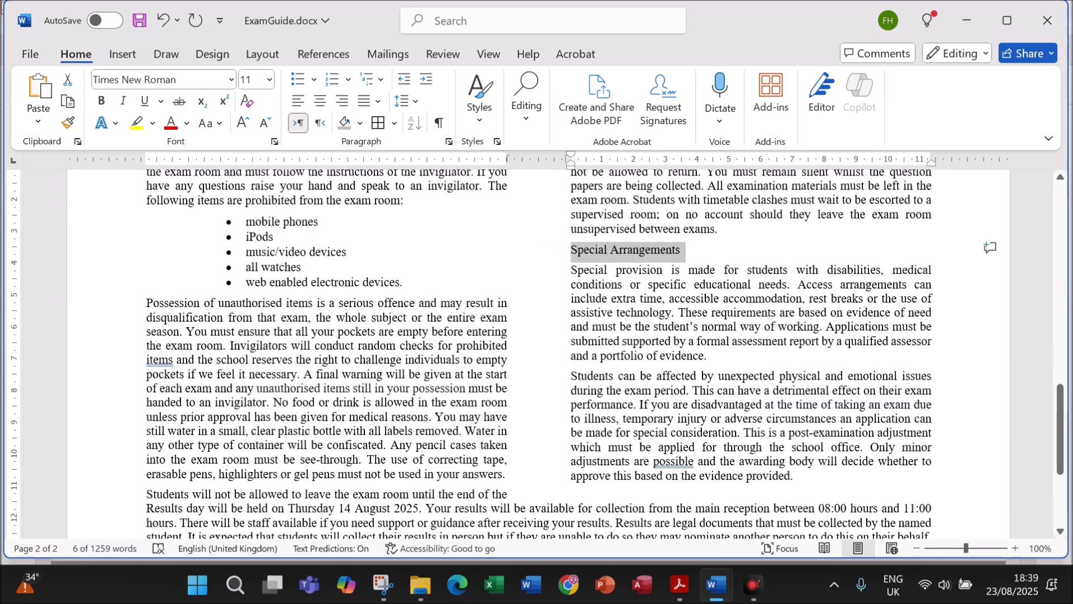
- Apply the EX-subhead style to the four selected subheadings
{"action": "scroll", "coordinate": [454, 174], "scroll_direction": "up", "scroll_amount": 3}
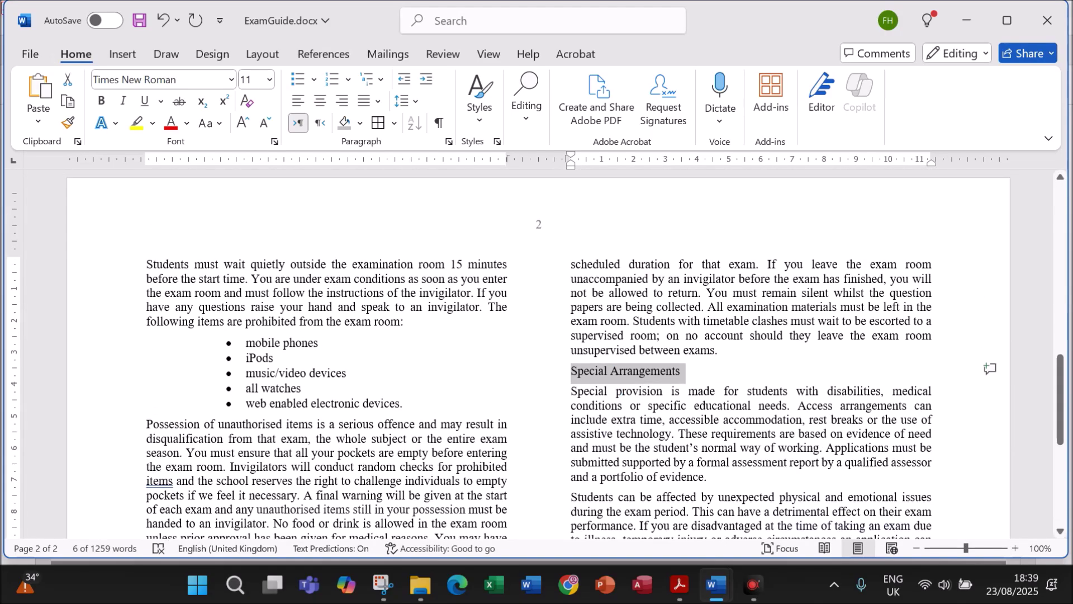
{"action": "left_click", "coordinate": [479, 120]}
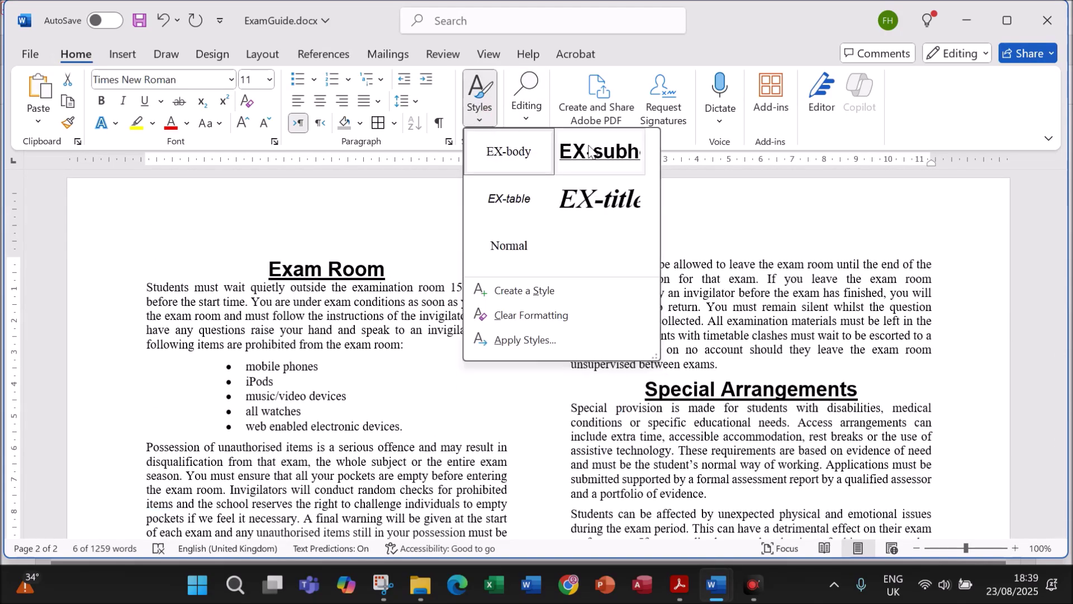
{"action": "left_click", "coordinate": [592, 150]}
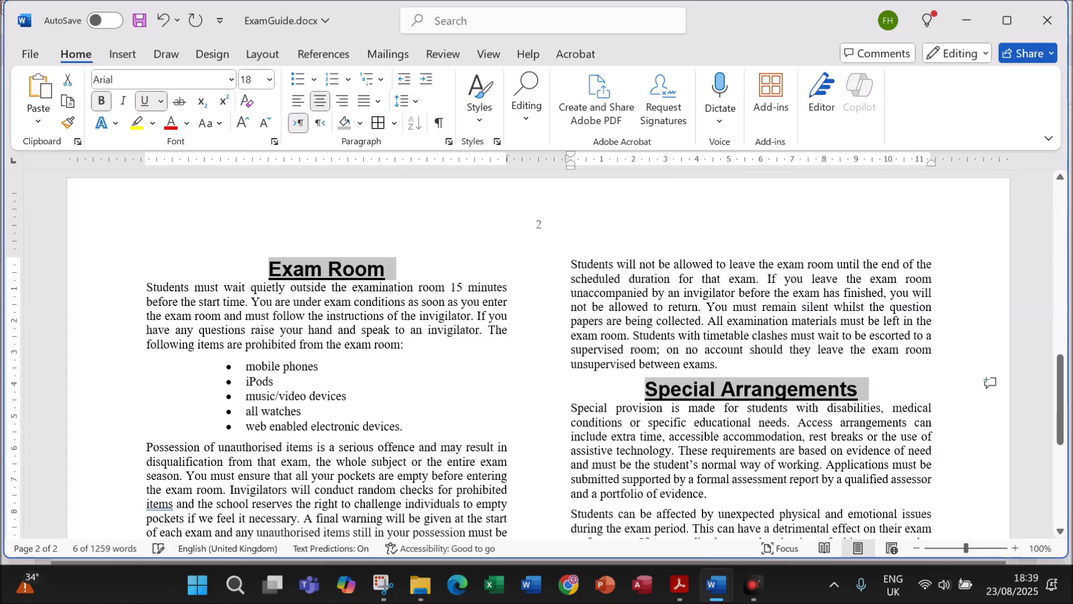
{"action": "left_click", "coordinate": [679, 584]}
{"action": "scroll", "coordinate": [646, 433], "scroll_direction": "down", "scroll_amount": 7}
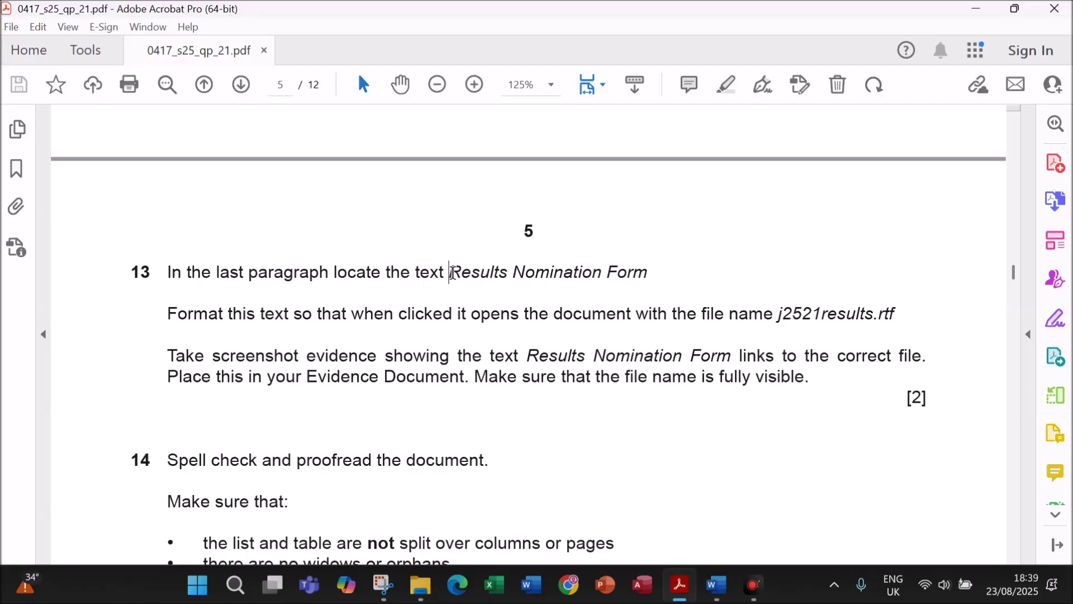
- Check question 13, then select 'Results Nomination Form' in ExamGuide's last paragraph
{"action": "left_click_drag", "start_coordinate": [452, 272], "coordinate": [647, 273]}
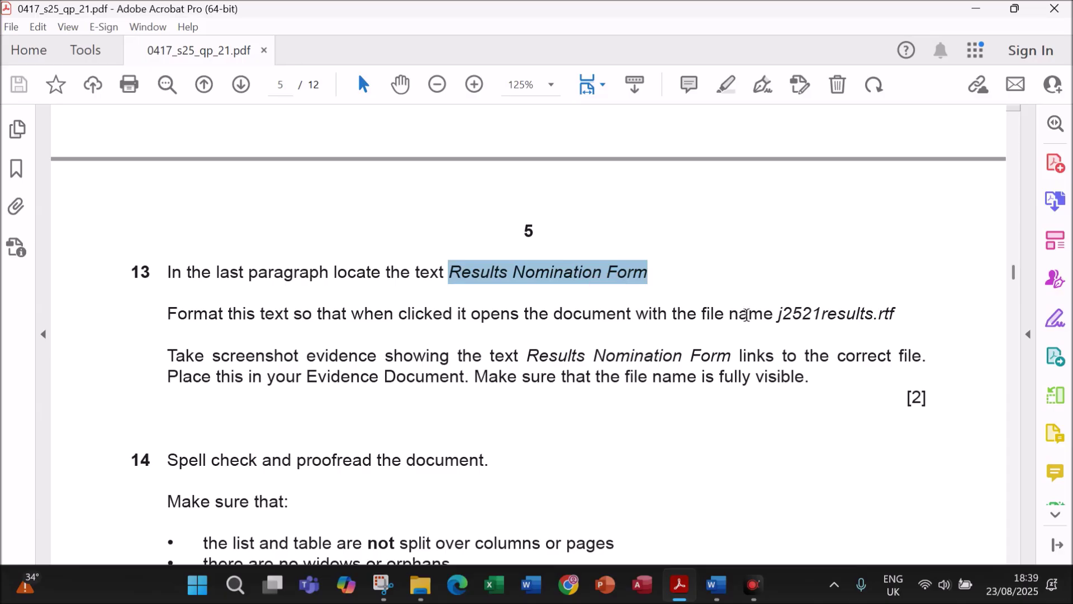
{"action": "left_click_drag", "start_coordinate": [776, 314], "coordinate": [900, 314]}
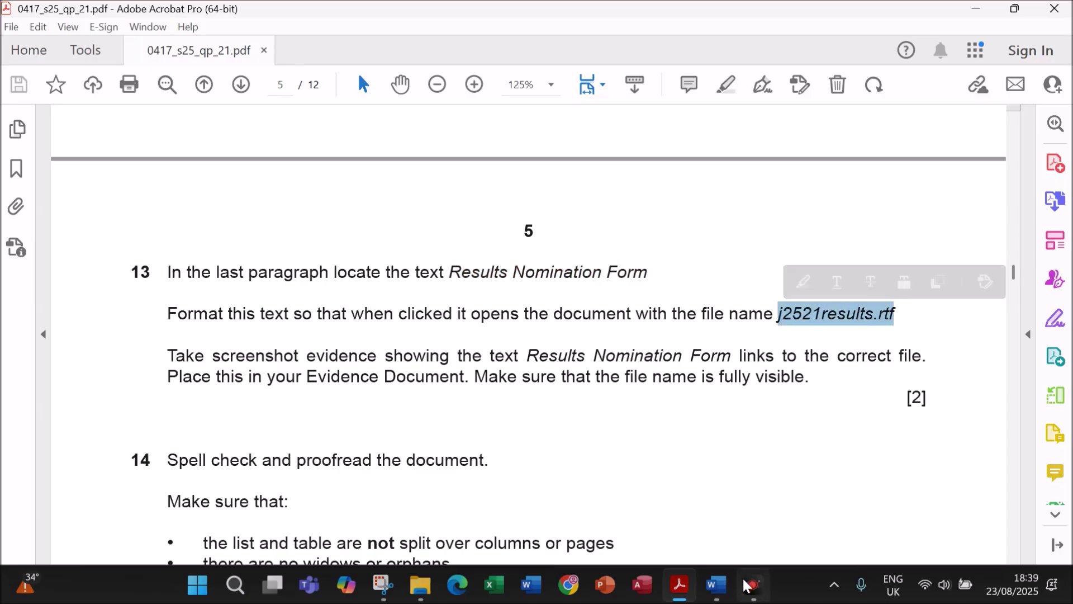
{"action": "mouse_move", "coordinate": [729, 588]}
{"action": "left_click", "coordinate": [777, 523]}
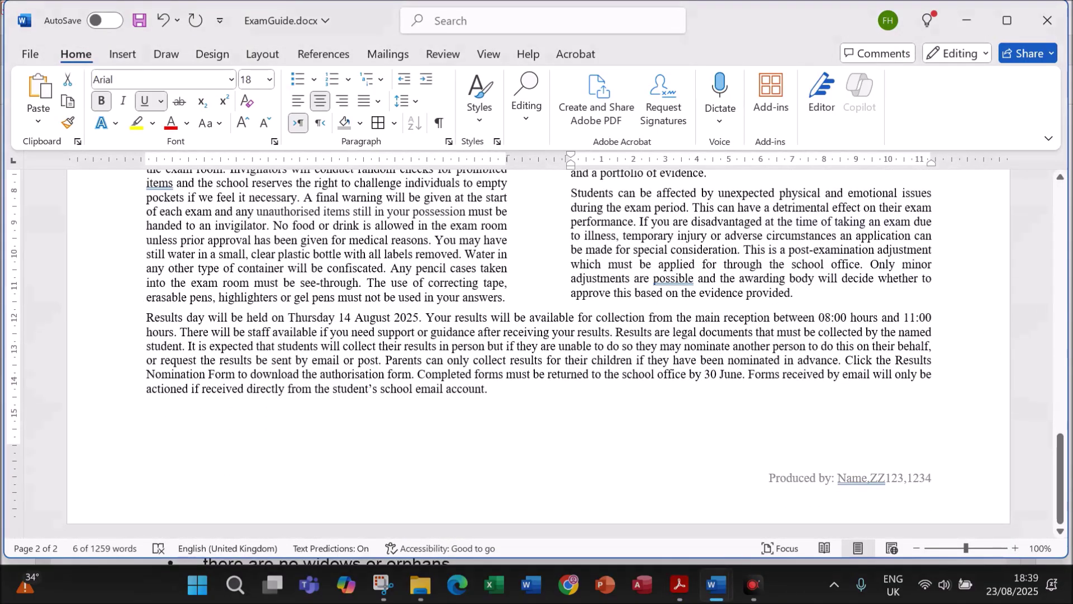
{"action": "left_click", "coordinate": [478, 375]}
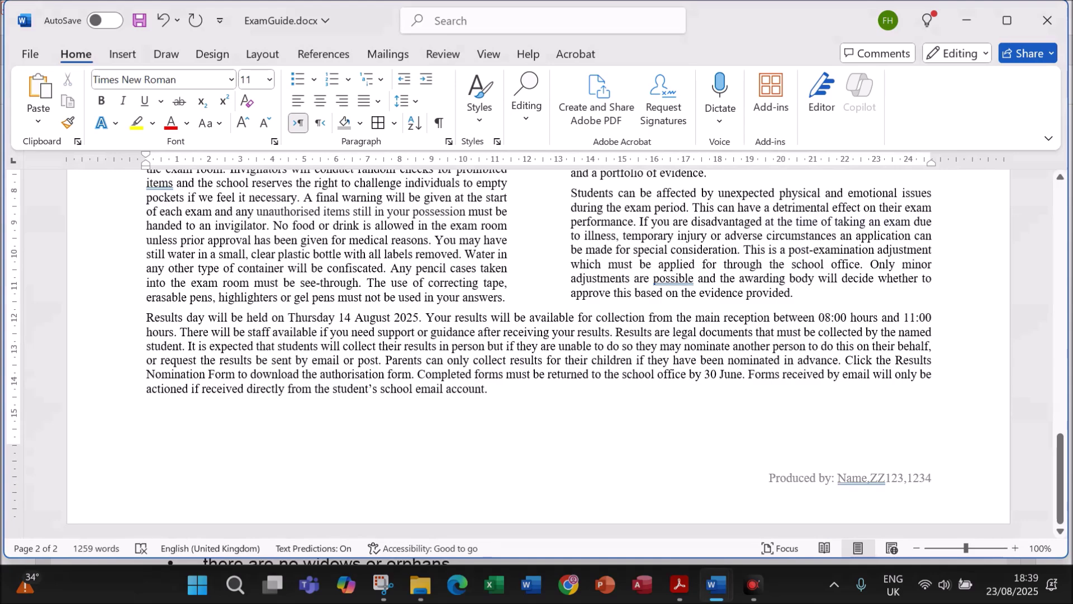
{"action": "left_click_drag", "start_coordinate": [904, 360], "coordinate": [235, 374]}
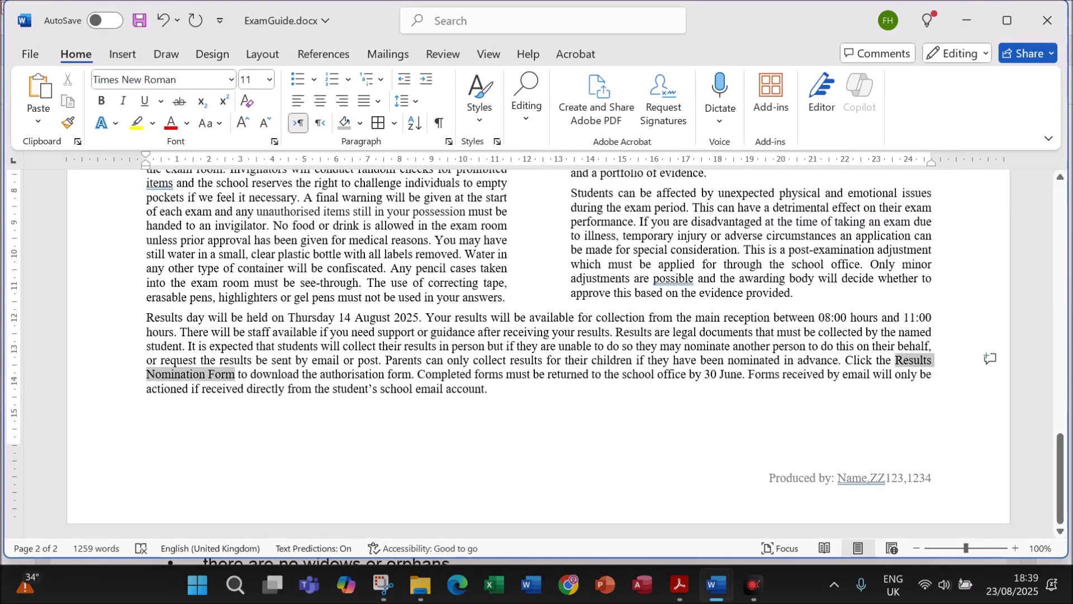
- Set up a link on 'Results Nomination Form' pointing to j2521results.rtf, without confirming it
{"action": "right_click", "coordinate": [191, 381]}
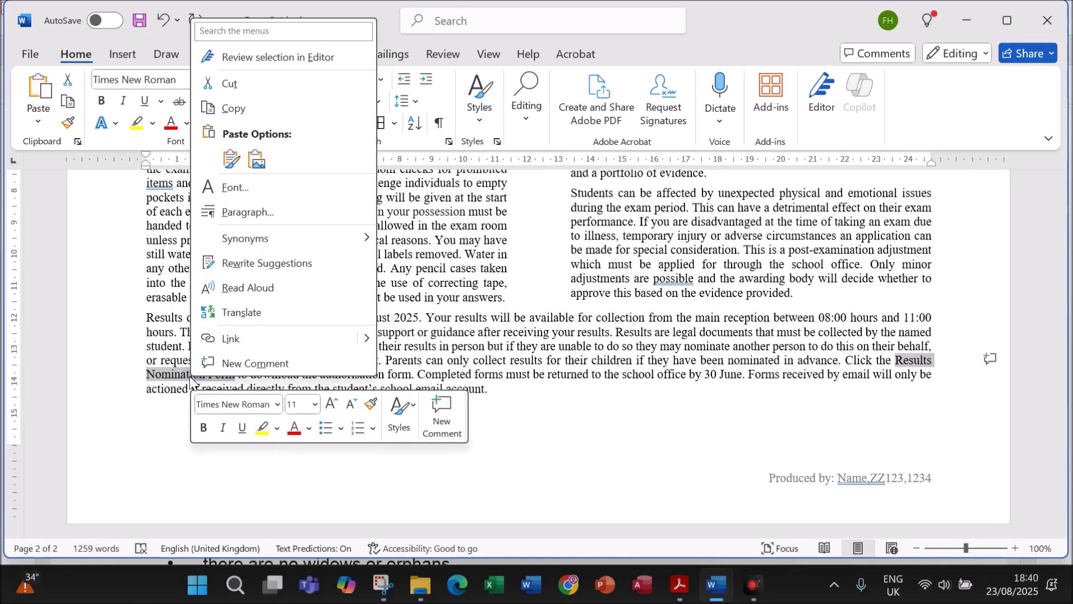
{"action": "left_click", "coordinate": [245, 346]}
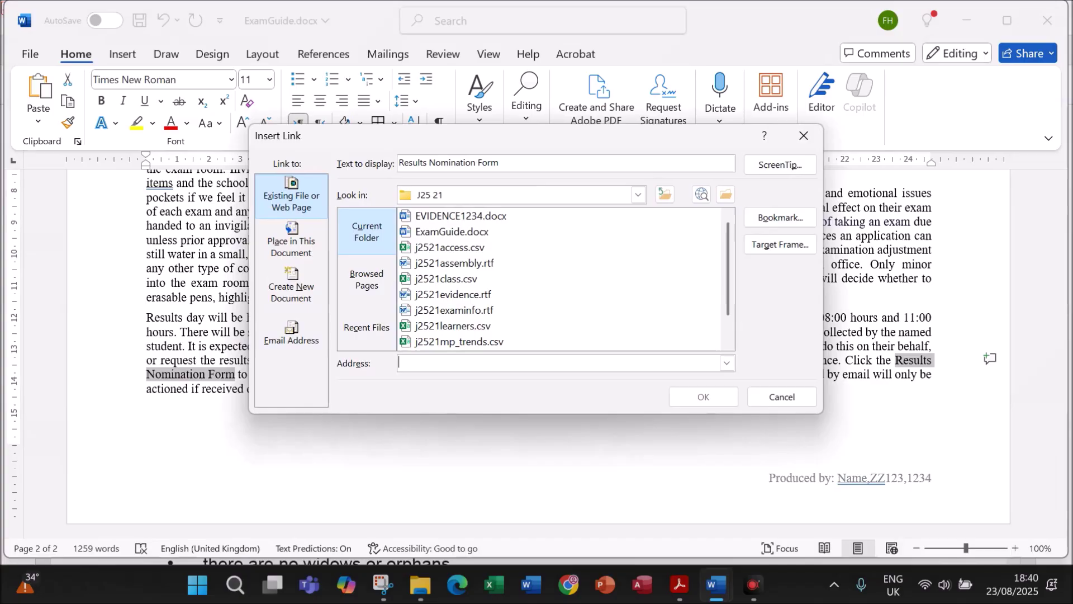
{"action": "left_click_drag", "start_coordinate": [531, 140], "coordinate": [632, 161]}
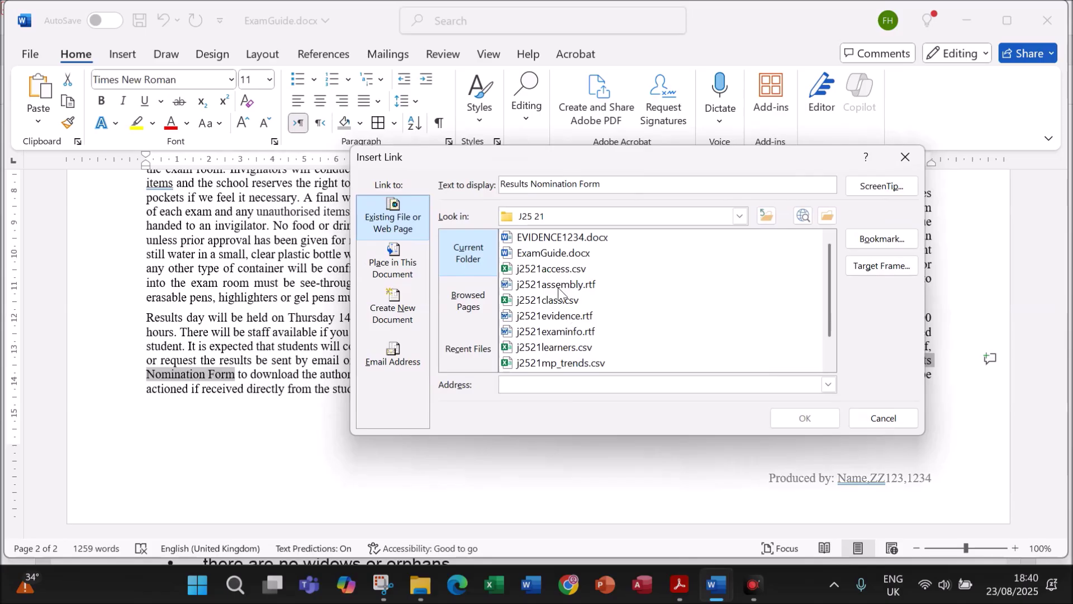
{"action": "scroll", "coordinate": [590, 345], "scroll_direction": "down", "scroll_amount": 1}
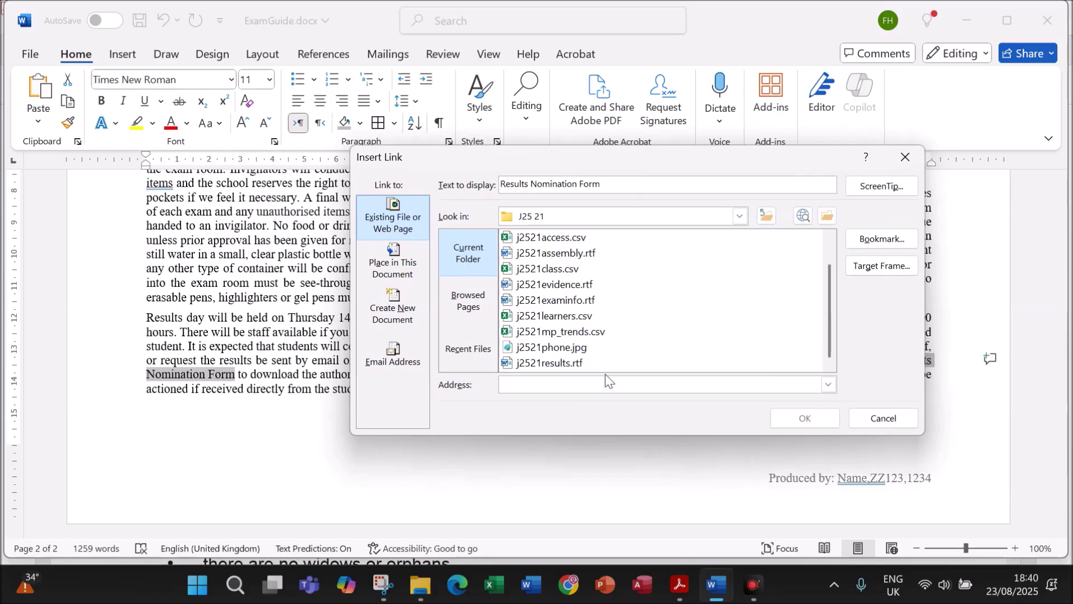
{"action": "left_click", "coordinate": [568, 362]}
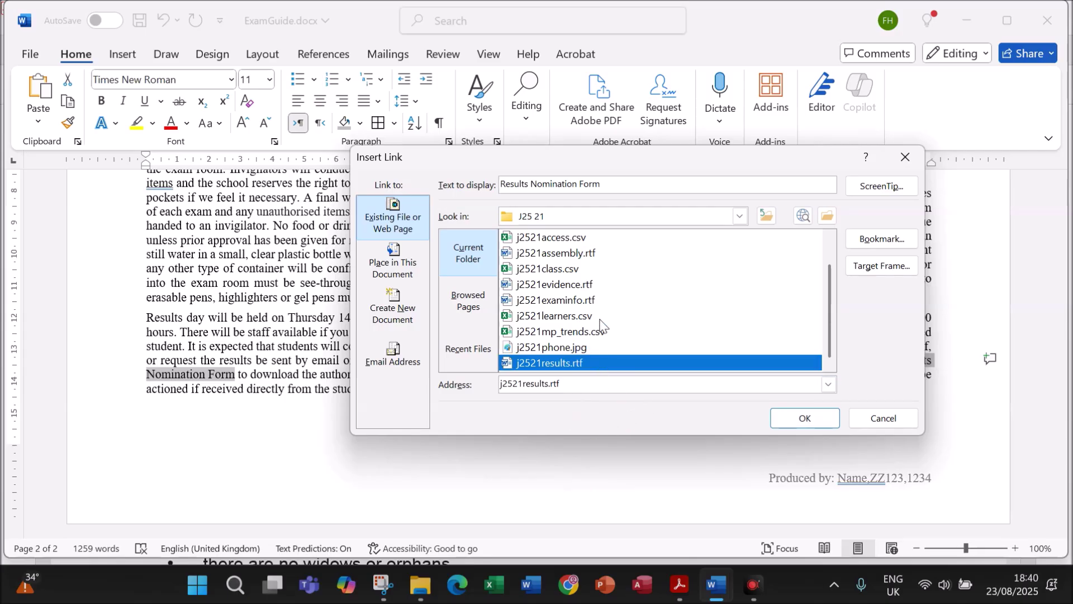
{"action": "left_click", "coordinate": [677, 576]}
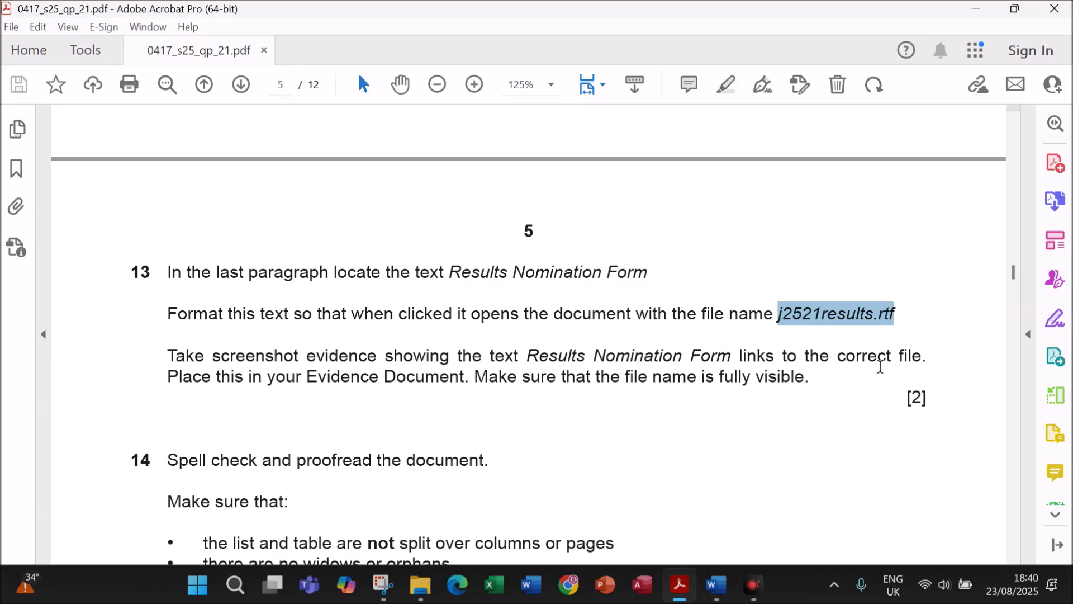
{"action": "mouse_move", "coordinate": [716, 584]}
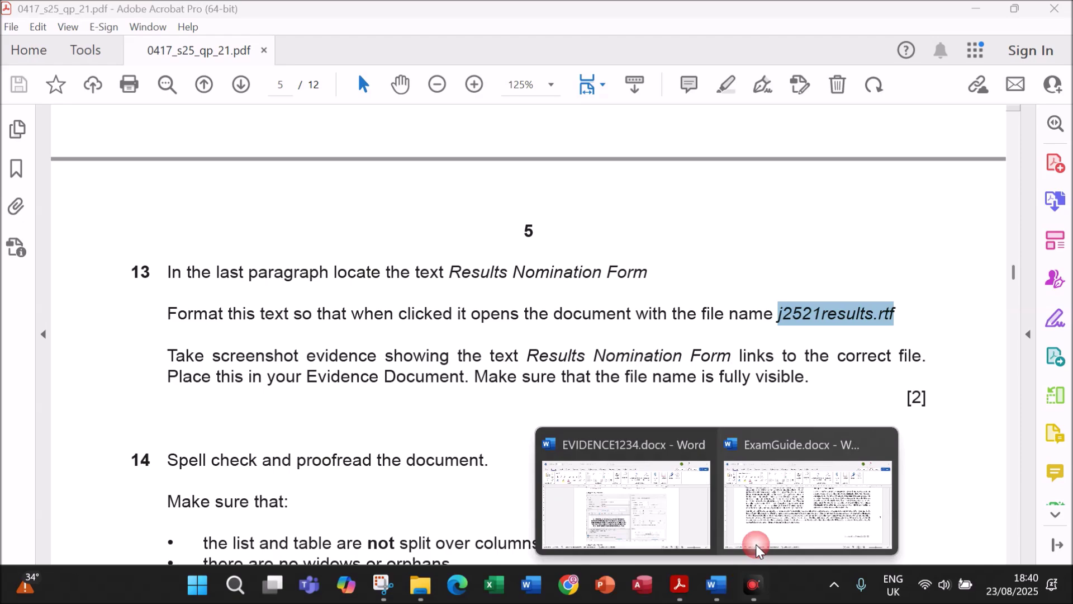
{"action": "left_click", "coordinate": [752, 445]}
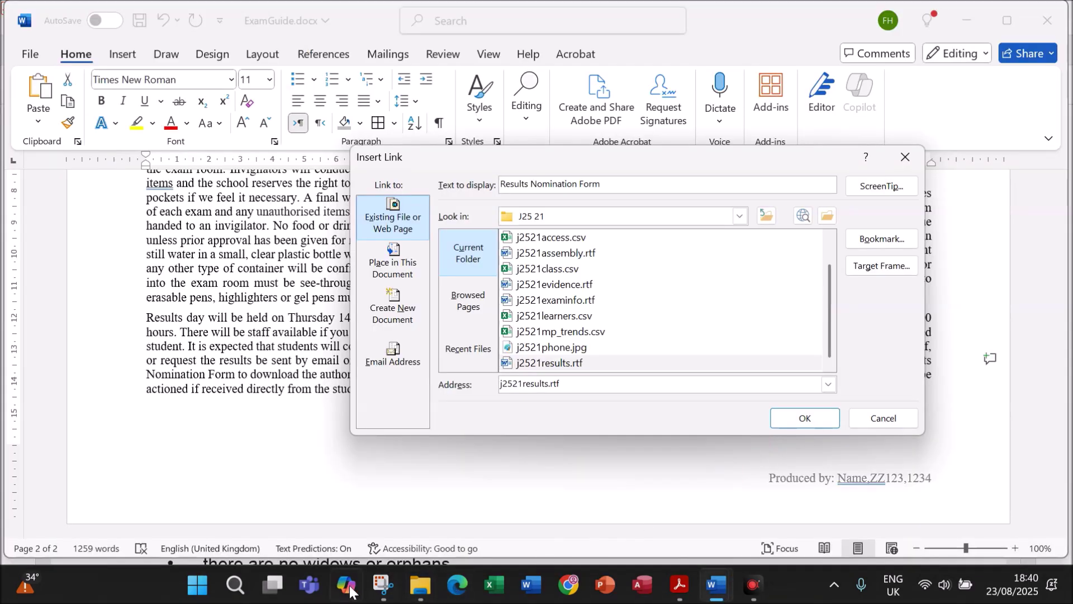
- Snip the Insert Link dialog, then confirm the hyperlink to j2521results.rtf
{"action": "left_click", "coordinate": [383, 585]}
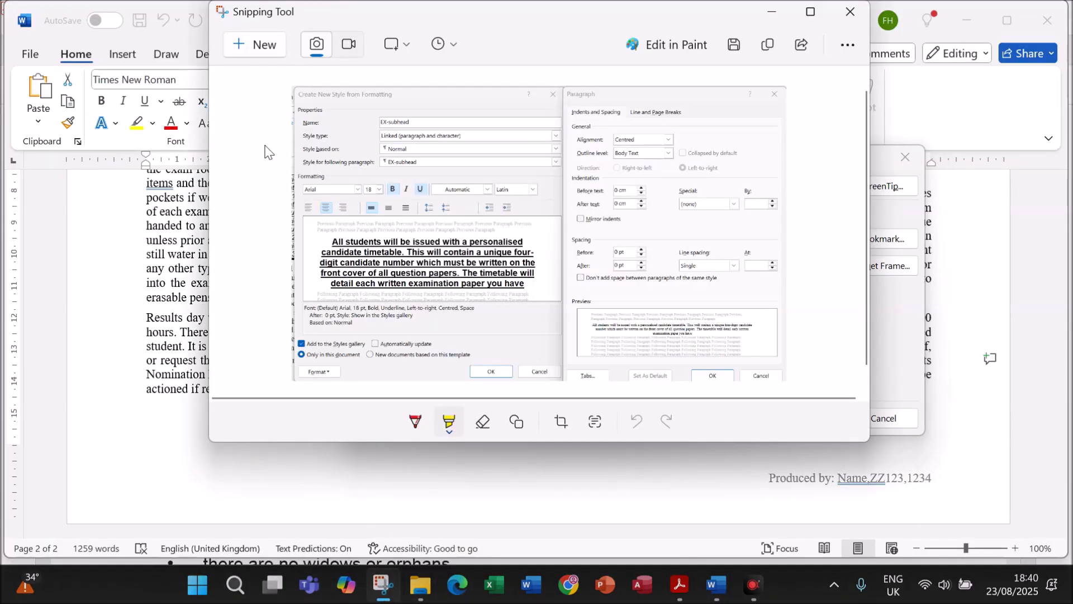
{"action": "left_click", "coordinate": [263, 54]}
{"action": "left_click_drag", "start_coordinate": [349, 142], "coordinate": [925, 441]}
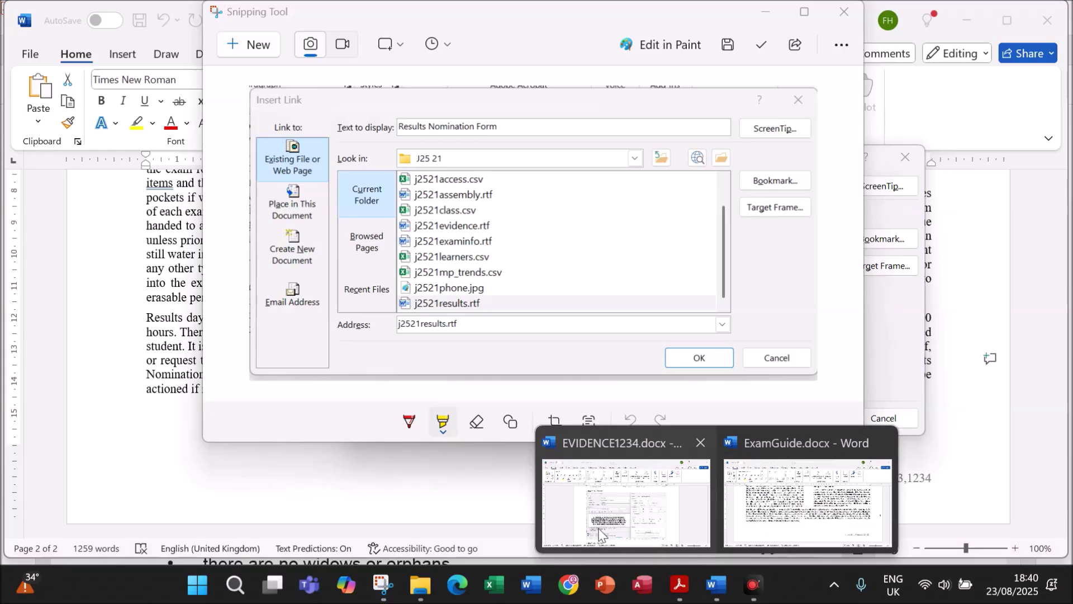
{"action": "left_click", "coordinate": [513, 465]}
{"action": "left_click", "coordinate": [784, 423]}
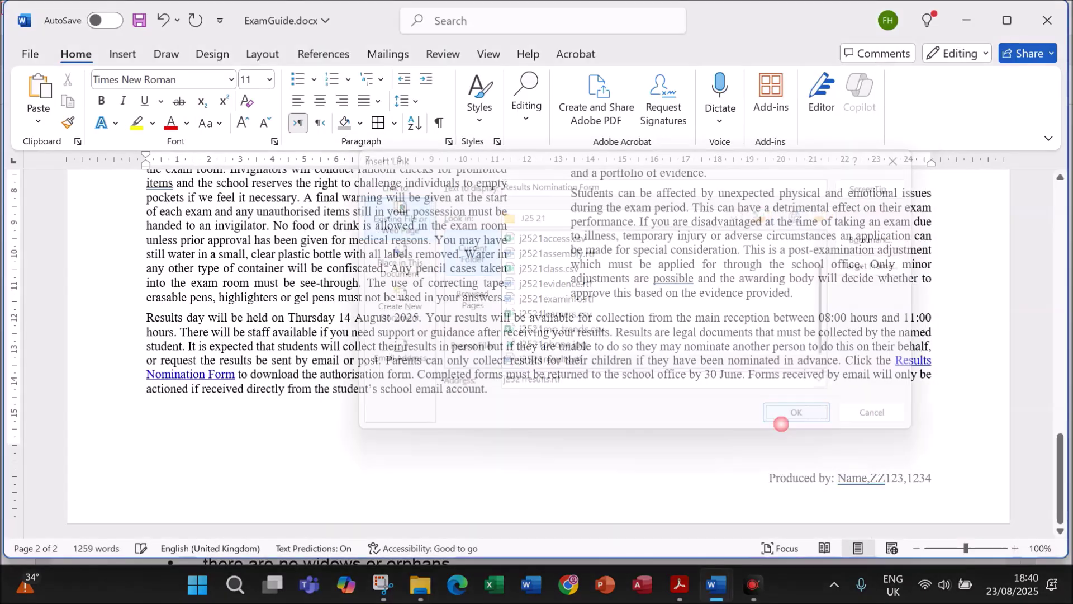
- Paste the link screenshot under Step 13 evidence in EVIDENCE1234
{"action": "left_click", "coordinate": [679, 584]}
{"action": "scroll", "coordinate": [479, 459], "scroll_direction": "down", "scroll_amount": 3}
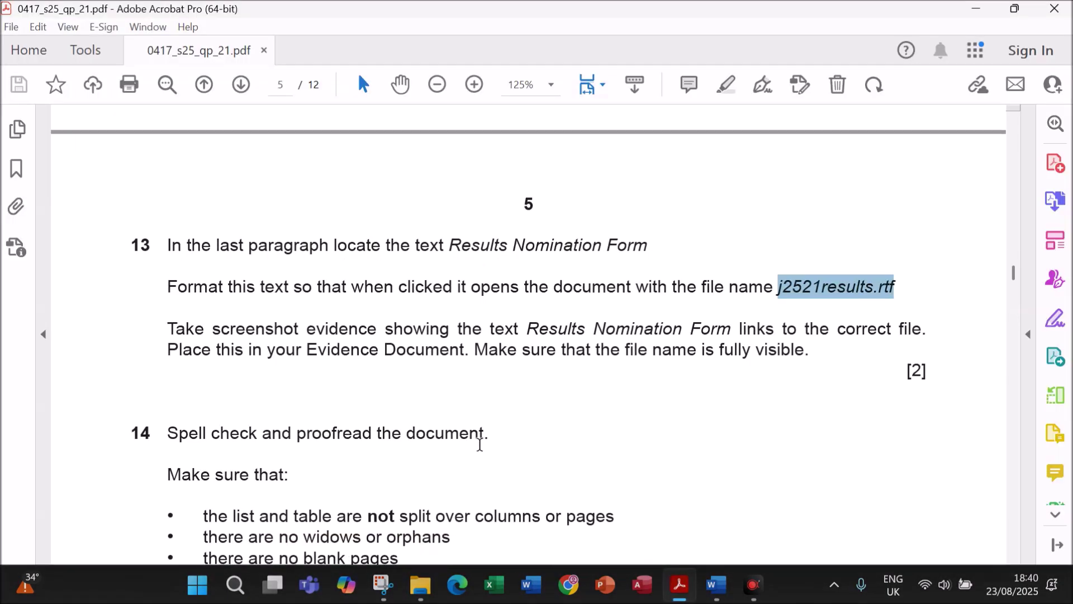
{"action": "mouse_move", "coordinate": [719, 588]}
{"action": "left_click", "coordinate": [564, 515]}
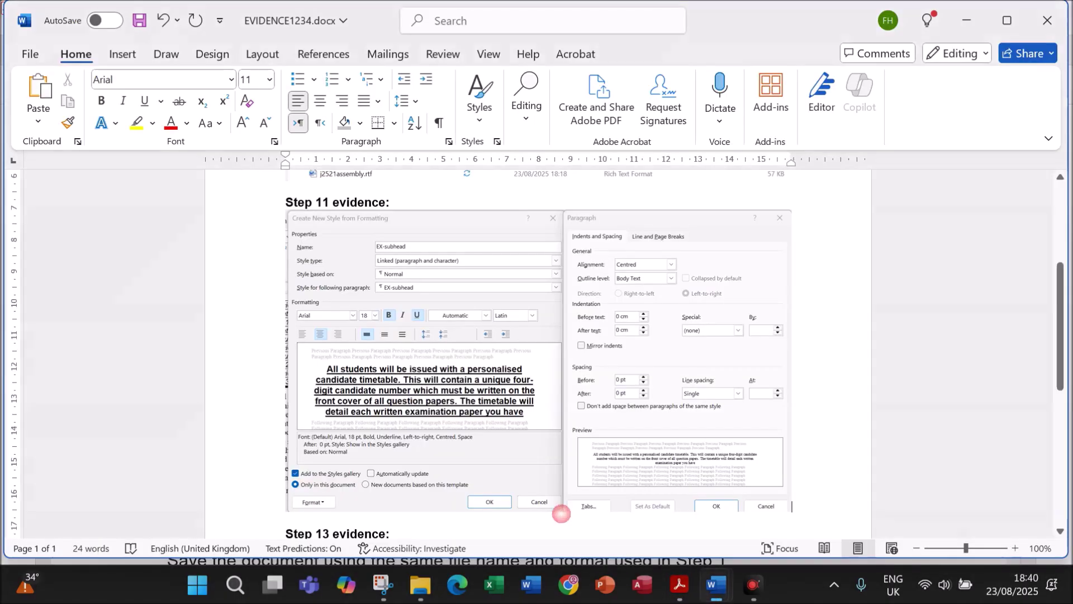
{"action": "left_click", "coordinate": [401, 292]}
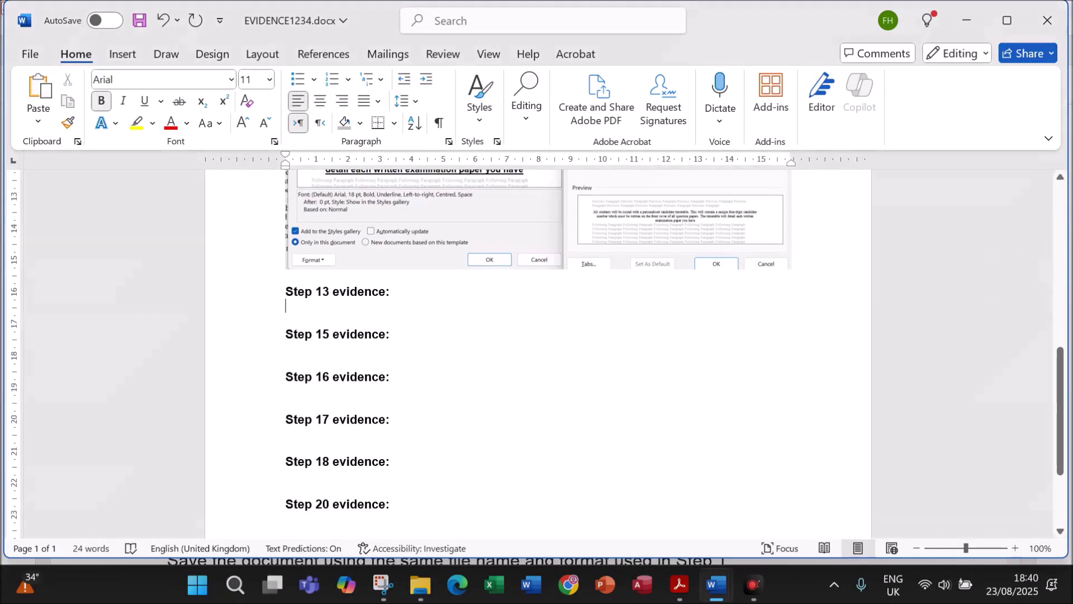
{"action": "key", "text": "ctrl+v"}
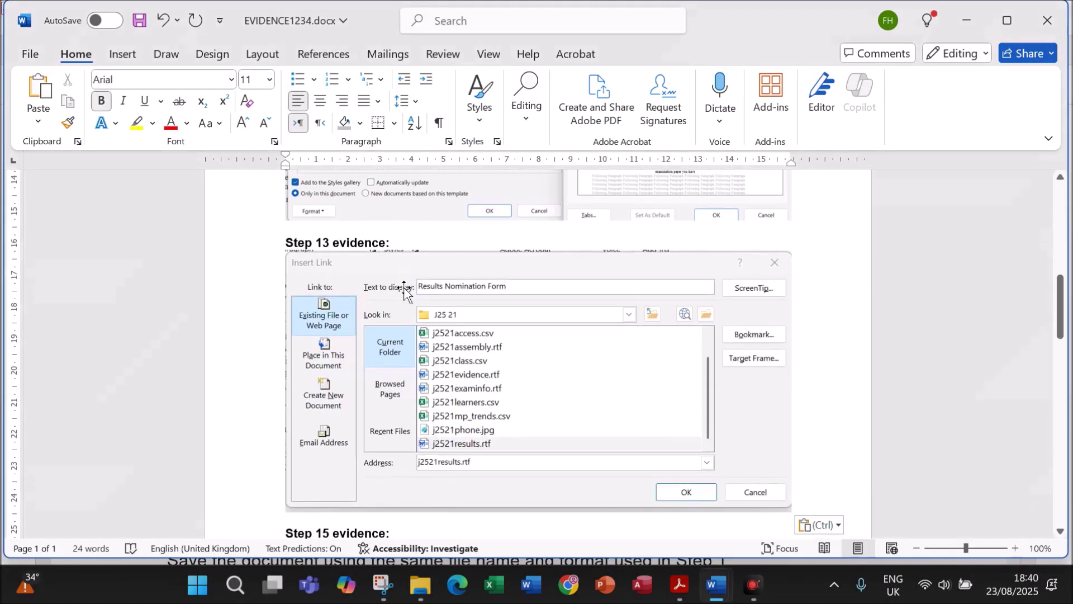
{"action": "left_click", "coordinate": [679, 587]}
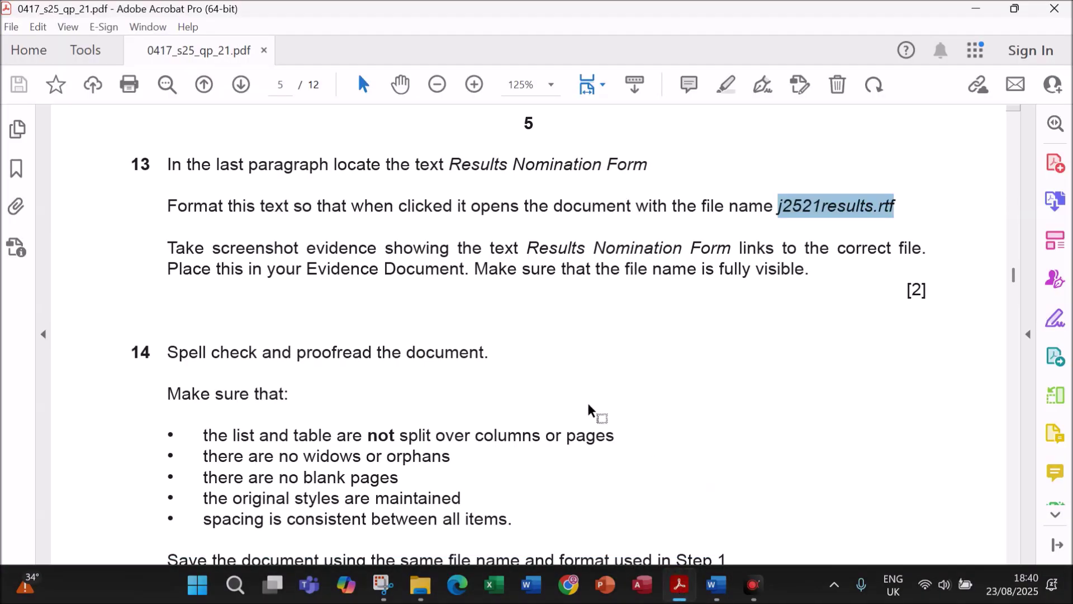
- Read question 14's proofreading checklist and highlight its list-and-table requirement
{"action": "scroll", "coordinate": [574, 401], "scroll_direction": "down", "scroll_amount": 1}
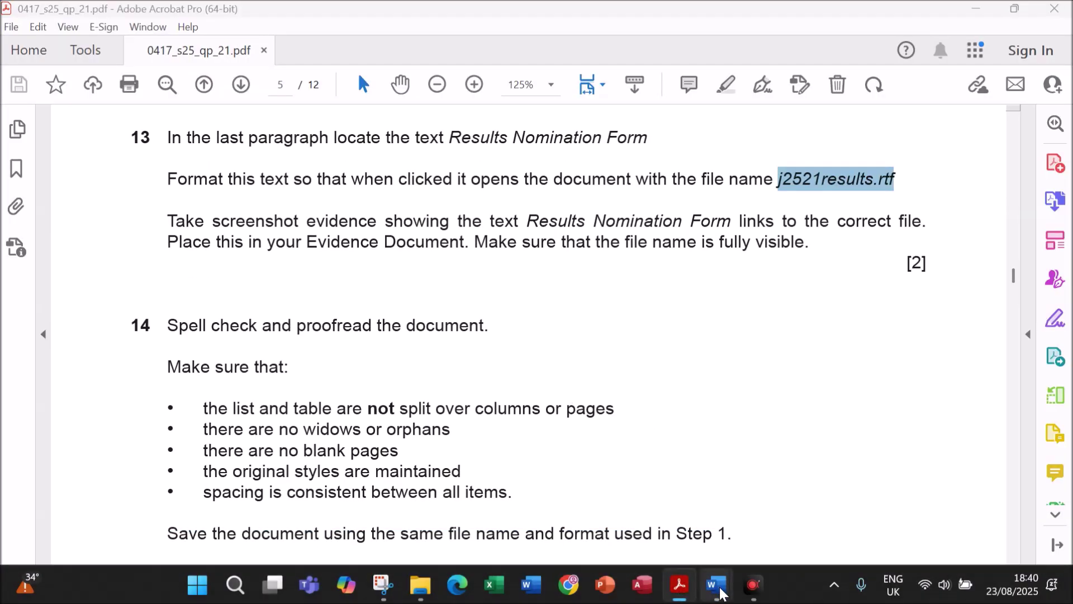
{"action": "mouse_move", "coordinate": [716, 586]}
{"action": "left_click", "coordinate": [735, 490]}
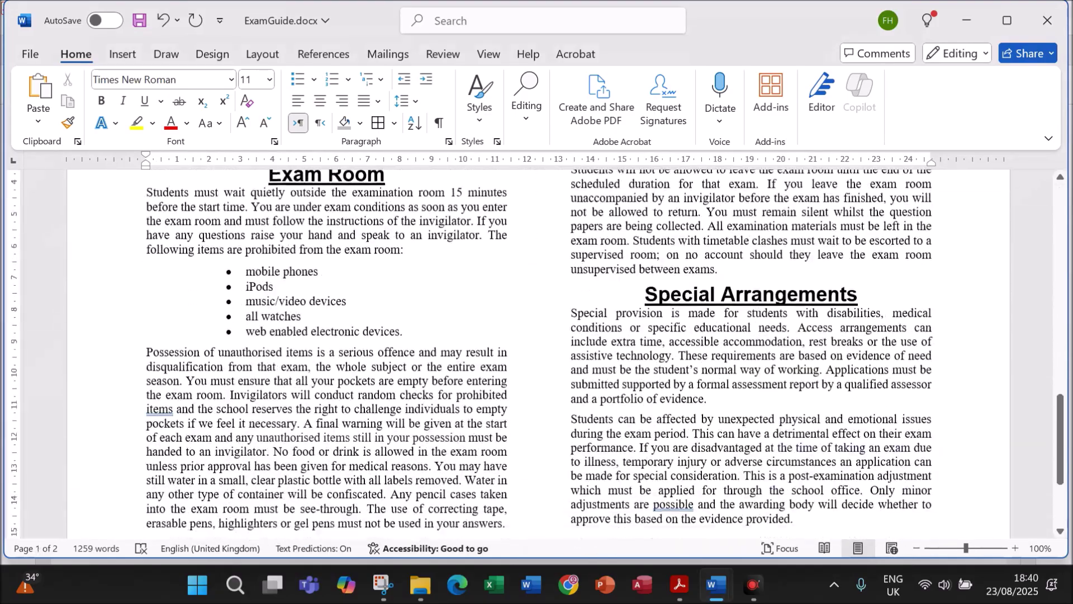
{"action": "left_click", "coordinate": [688, 590]}
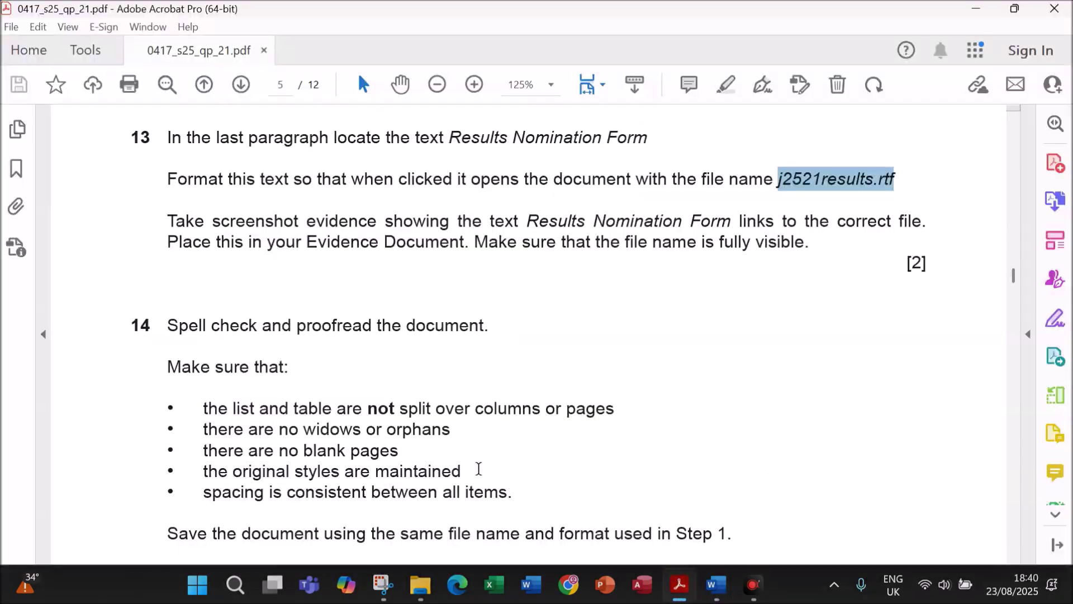
{"action": "scroll", "coordinate": [387, 415], "scroll_direction": "down", "scroll_amount": 1}
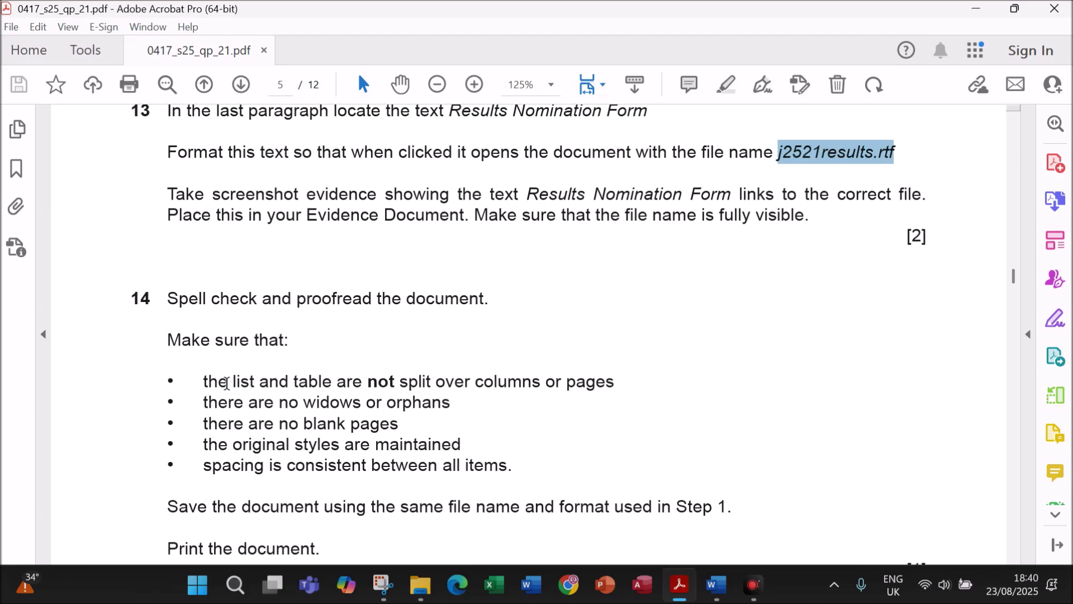
{"action": "left_click_drag", "start_coordinate": [226, 383], "coordinate": [598, 383]}
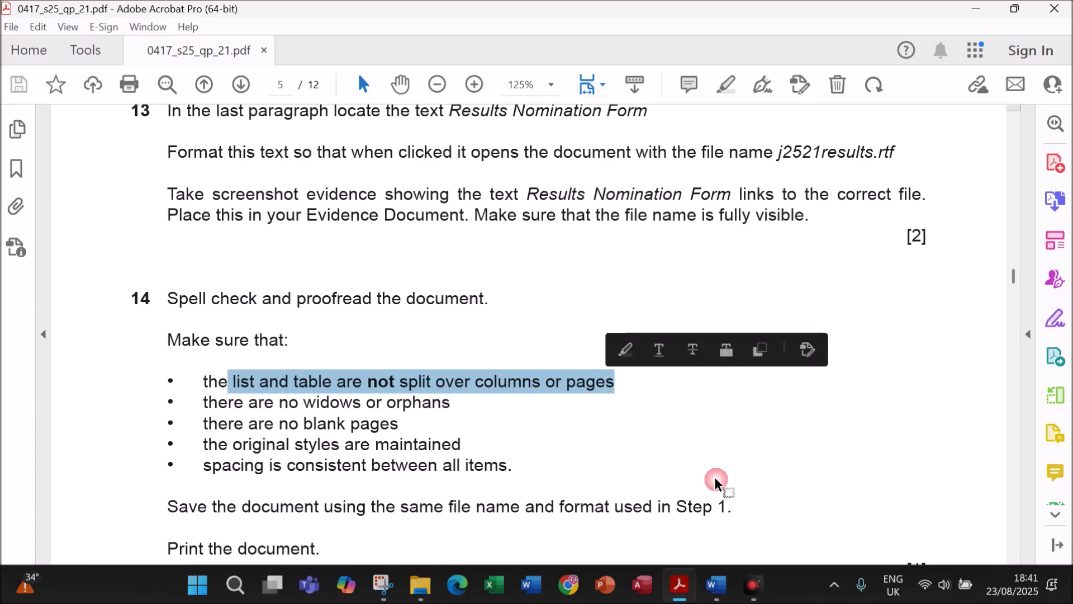
{"action": "mouse_move", "coordinate": [716, 584]}
{"action": "left_click", "coordinate": [794, 527]}
{"action": "scroll", "coordinate": [693, 447], "scroll_direction": "up", "scroll_amount": 5}
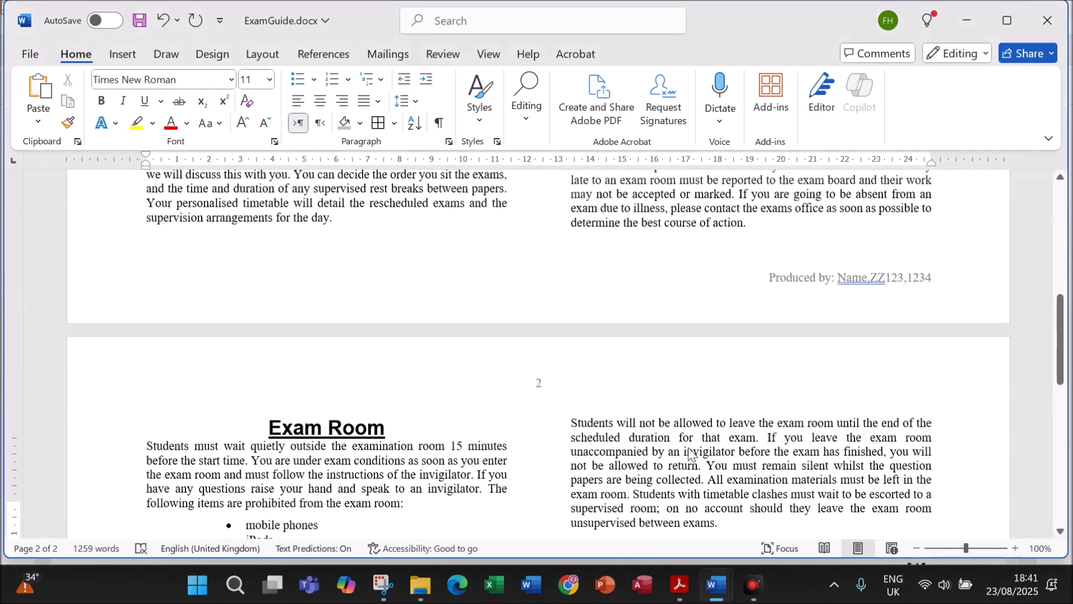
{"action": "scroll", "coordinate": [538, 357], "scroll_direction": "down", "scroll_amount": 5}
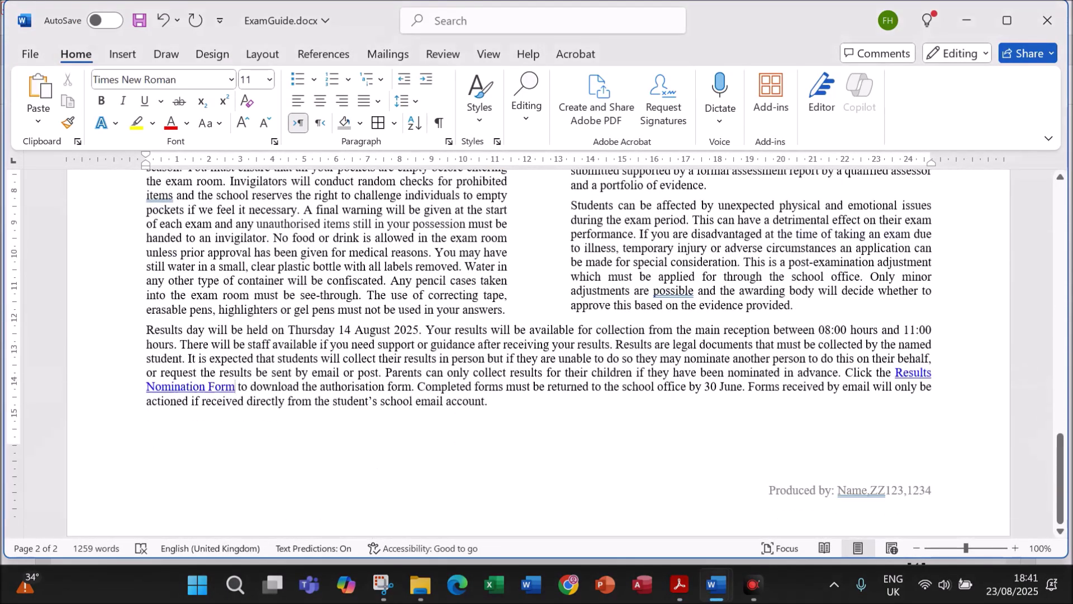
{"action": "scroll", "coordinate": [538, 358], "scroll_direction": "up", "scroll_amount": 12}
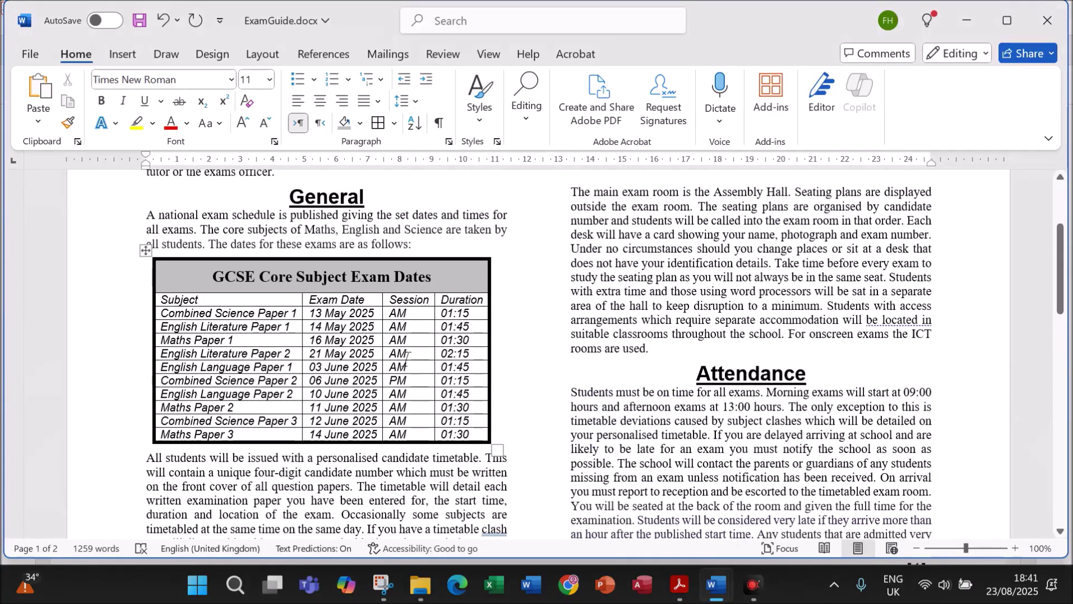
{"action": "left_click", "coordinate": [679, 584]}
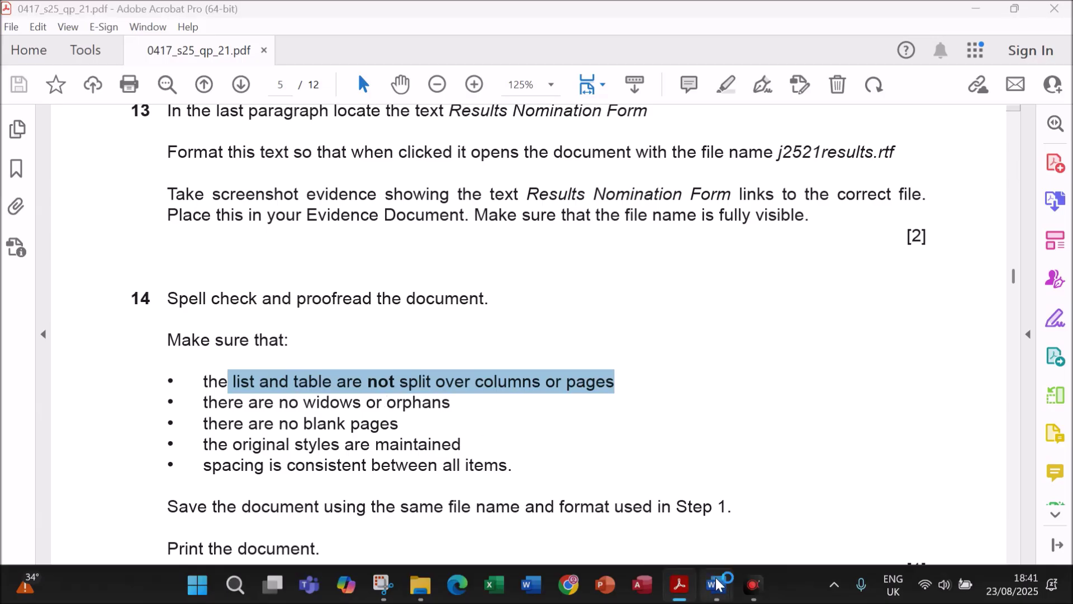
{"action": "mouse_move", "coordinate": [716, 584]}
{"action": "left_click", "coordinate": [810, 511]}
{"action": "scroll", "coordinate": [538, 358], "scroll_direction": "up", "scroll_amount": 3}
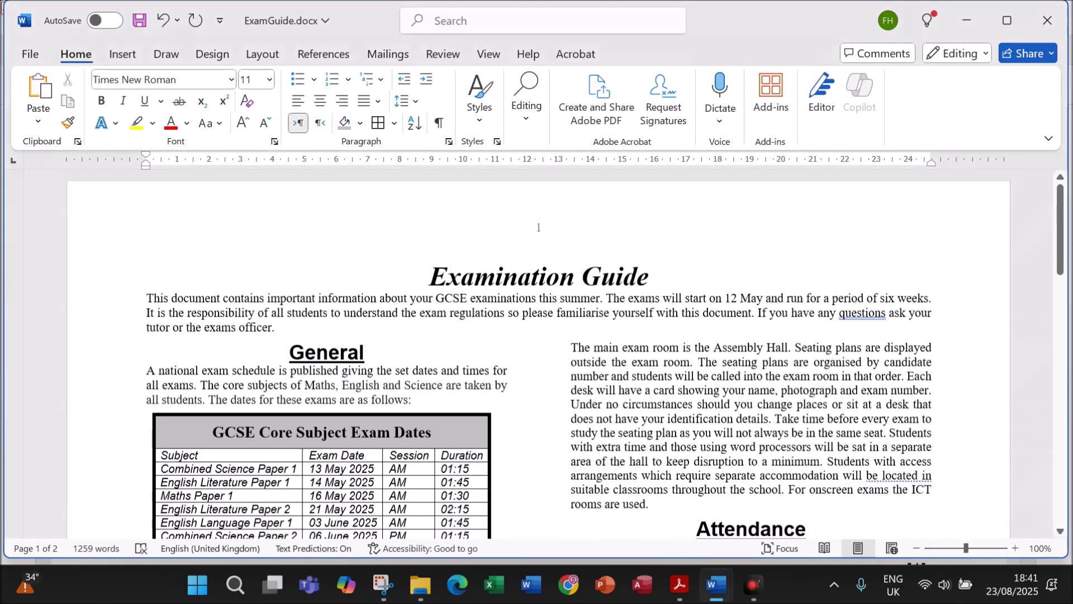
{"action": "scroll", "coordinate": [539, 358], "scroll_direction": "down", "scroll_amount": 3}
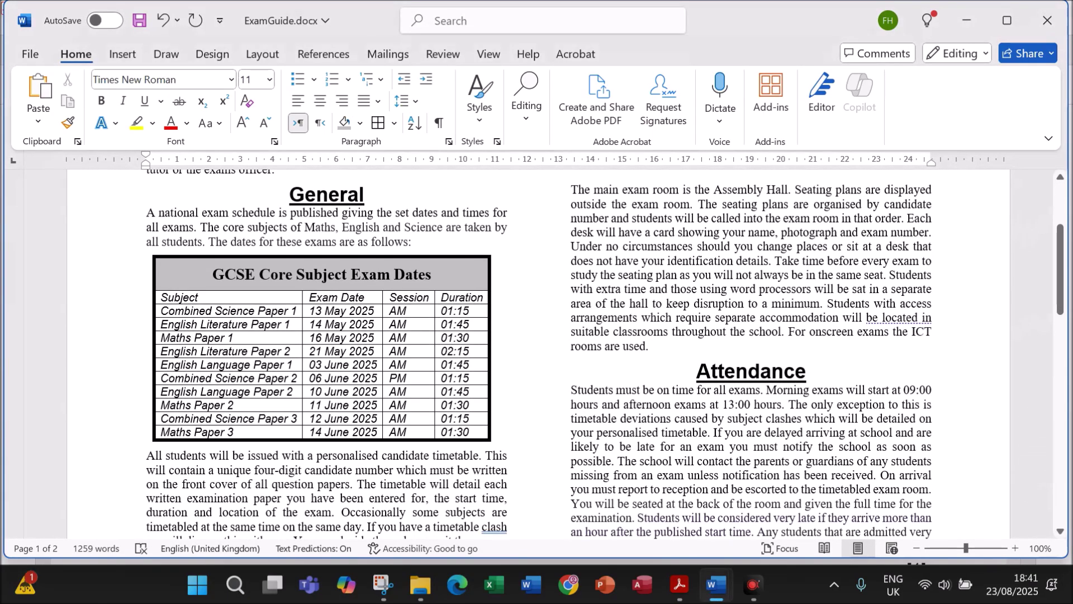
- Select all and tick Widow/Orphan control under Line and Page Breaks
{"action": "key", "text": "ctrl+a"}
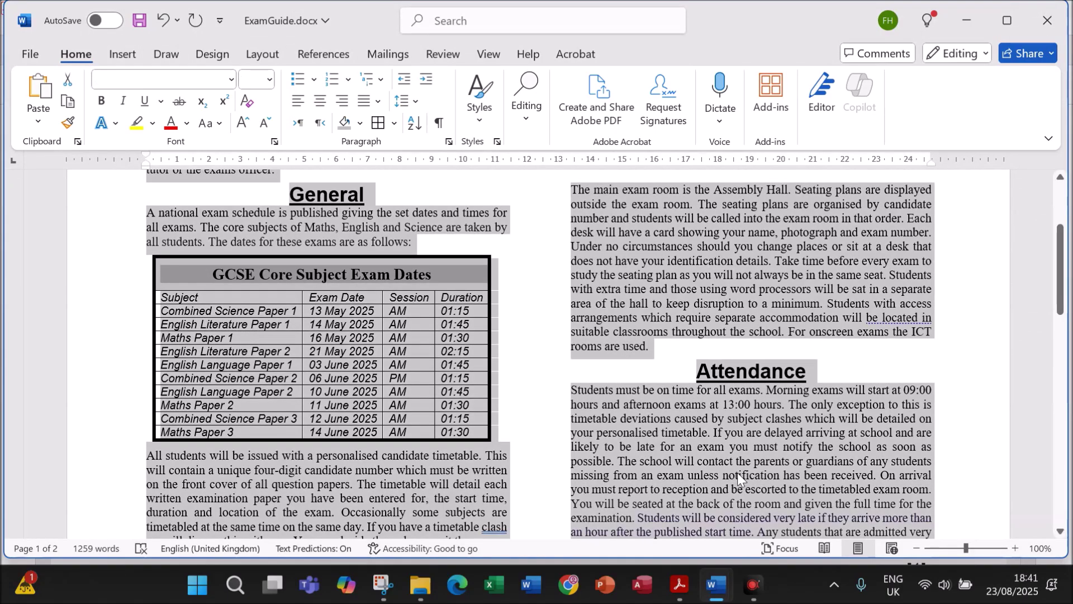
{"action": "right_click", "coordinate": [619, 287]}
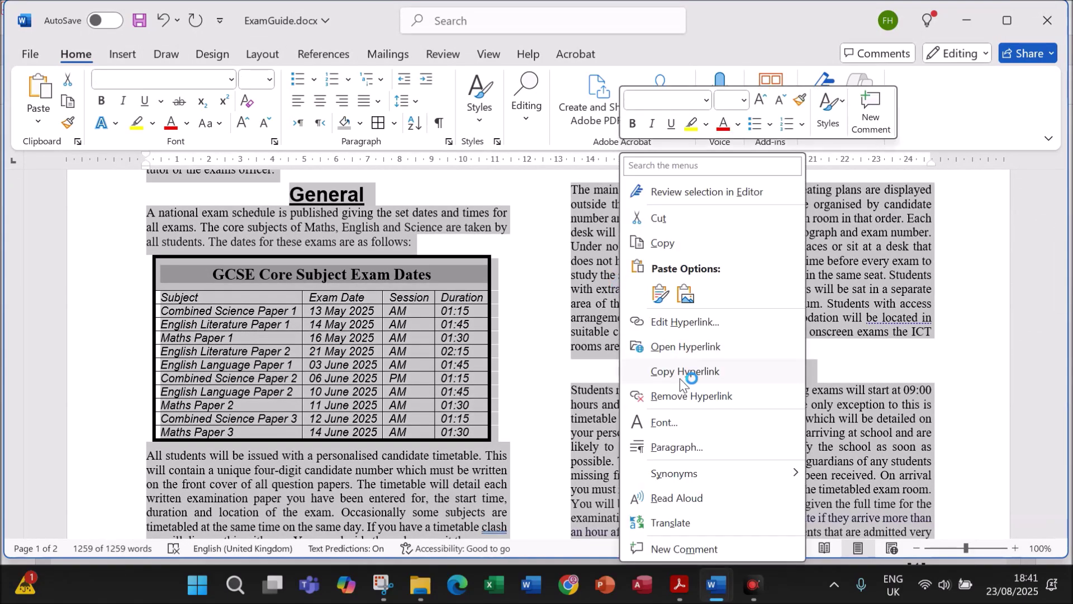
{"action": "left_click", "coordinate": [674, 447]}
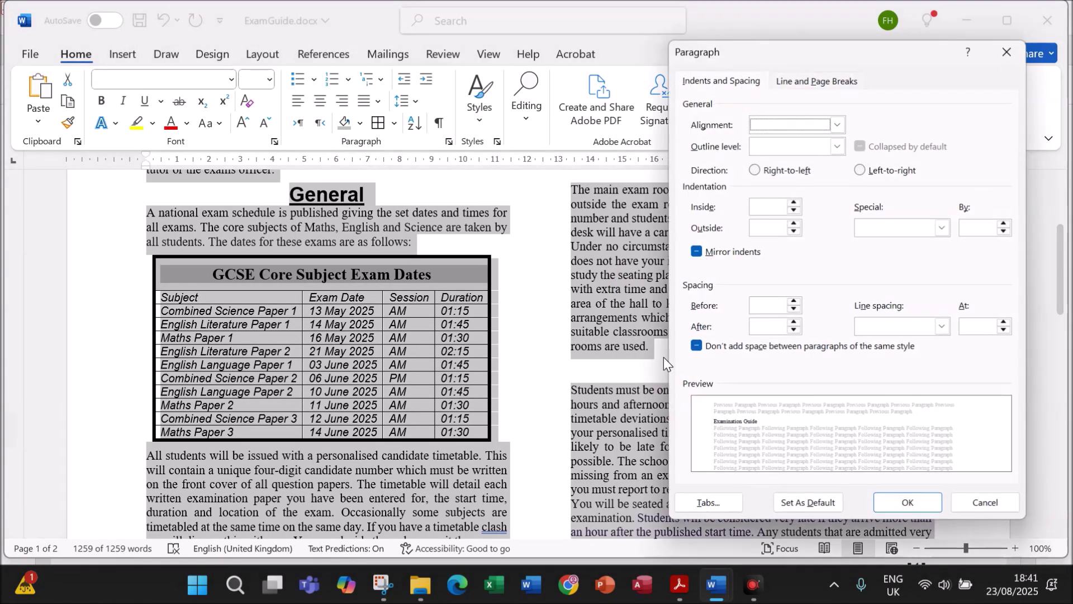
{"action": "left_click", "coordinate": [787, 84]}
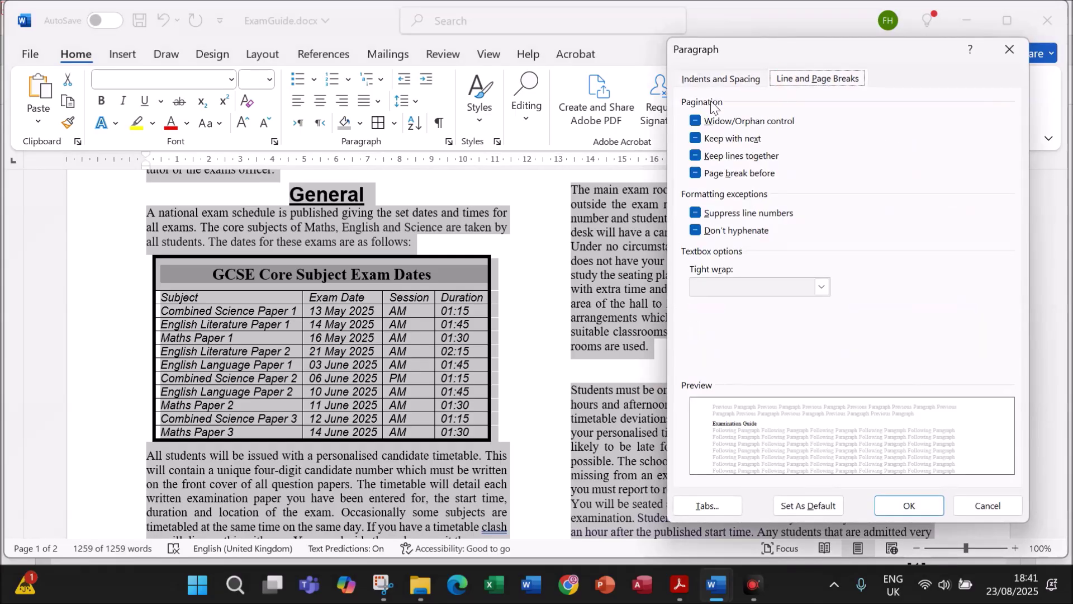
{"action": "left_click", "coordinate": [696, 122]}
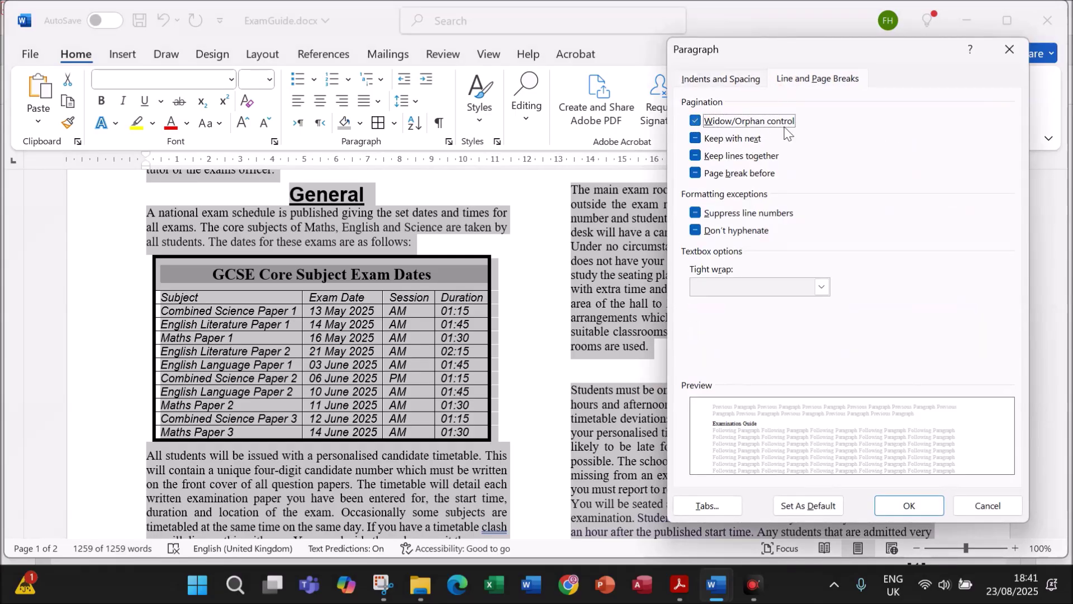
{"action": "left_click", "coordinate": [934, 505]}
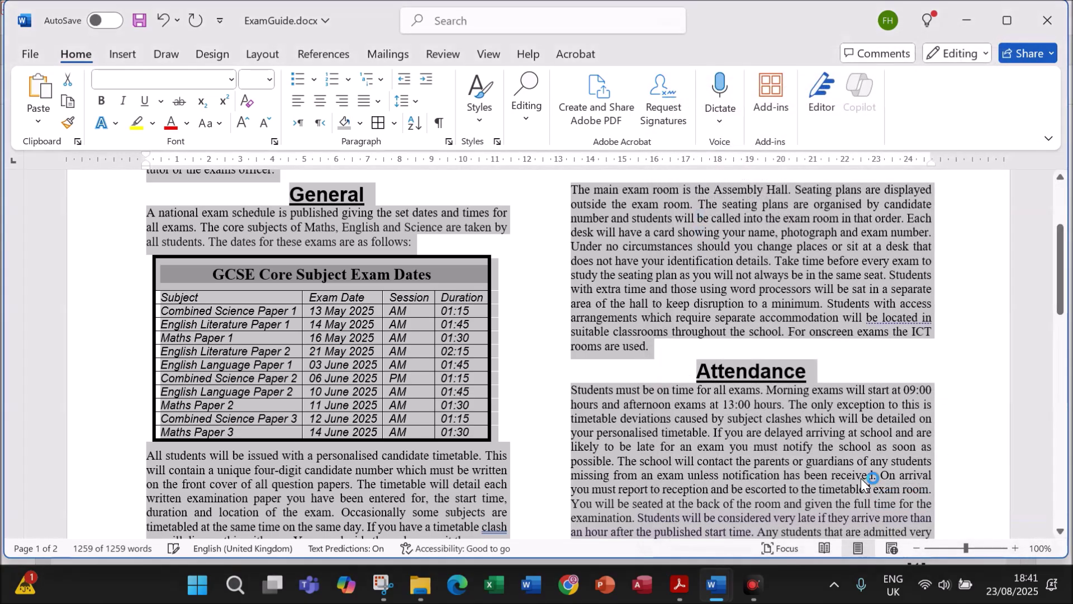
{"action": "scroll", "coordinate": [796, 413], "scroll_direction": "down", "scroll_amount": 5}
{"action": "scroll", "coordinate": [800, 415], "scroll_direction": "down", "scroll_amount": 15}
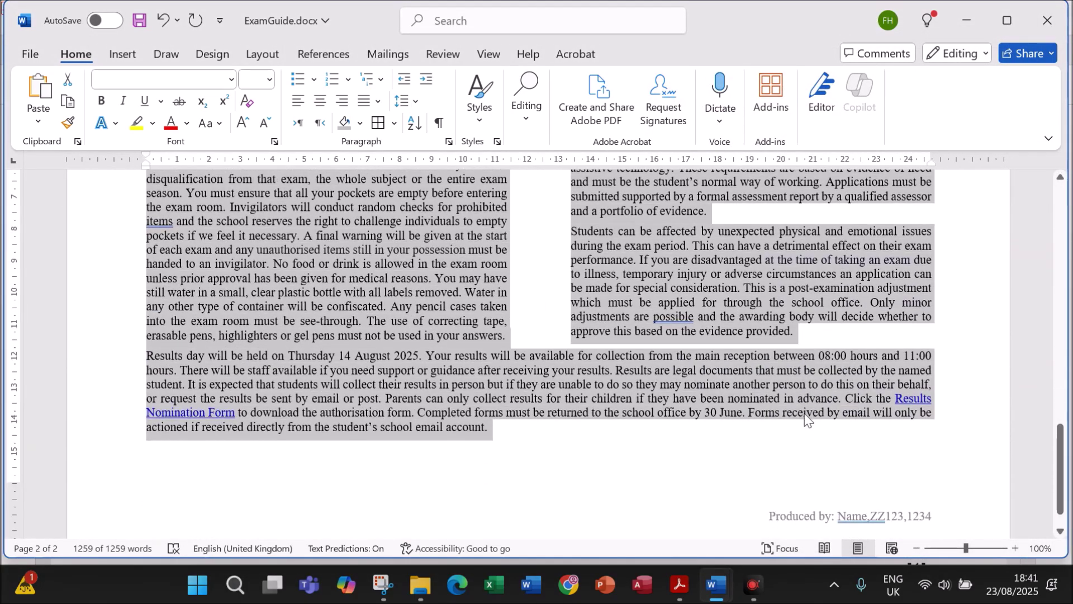
{"action": "left_click", "coordinate": [679, 584]}
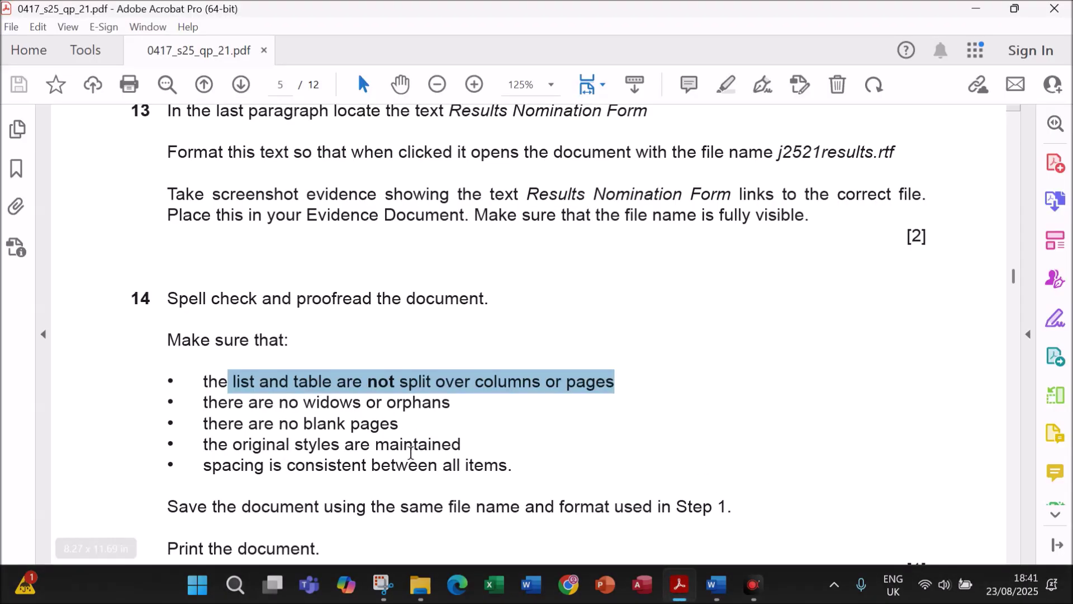
- Scroll through ExamGuide's two pages and deselect the whole-document selection
{"action": "scroll", "coordinate": [614, 492], "scroll_direction": "down", "scroll_amount": 3}
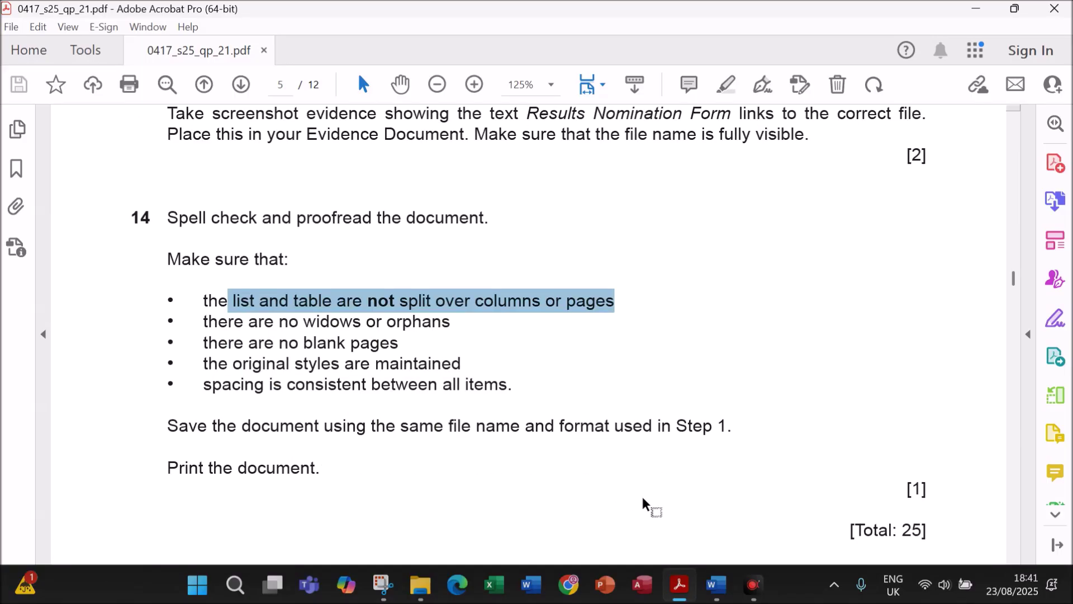
{"action": "mouse_move", "coordinate": [712, 593]}
{"action": "left_click", "coordinate": [713, 473]}
{"action": "scroll", "coordinate": [716, 474], "scroll_direction": "up", "scroll_amount": 10}
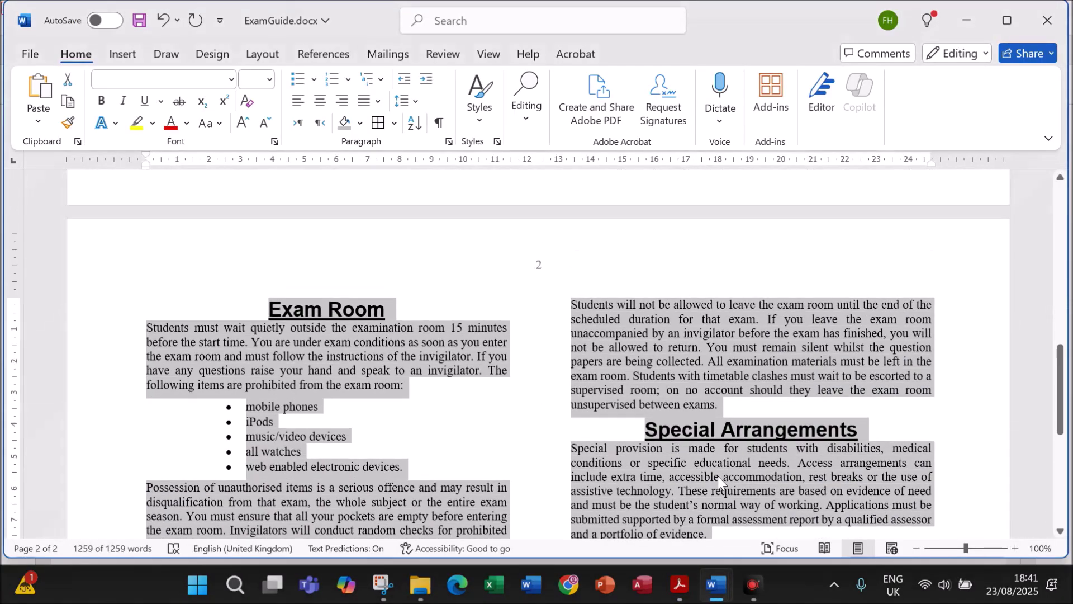
{"action": "scroll", "coordinate": [713, 473], "scroll_direction": "up", "scroll_amount": 3}
{"action": "scroll", "coordinate": [712, 473], "scroll_direction": "down", "scroll_amount": 20}
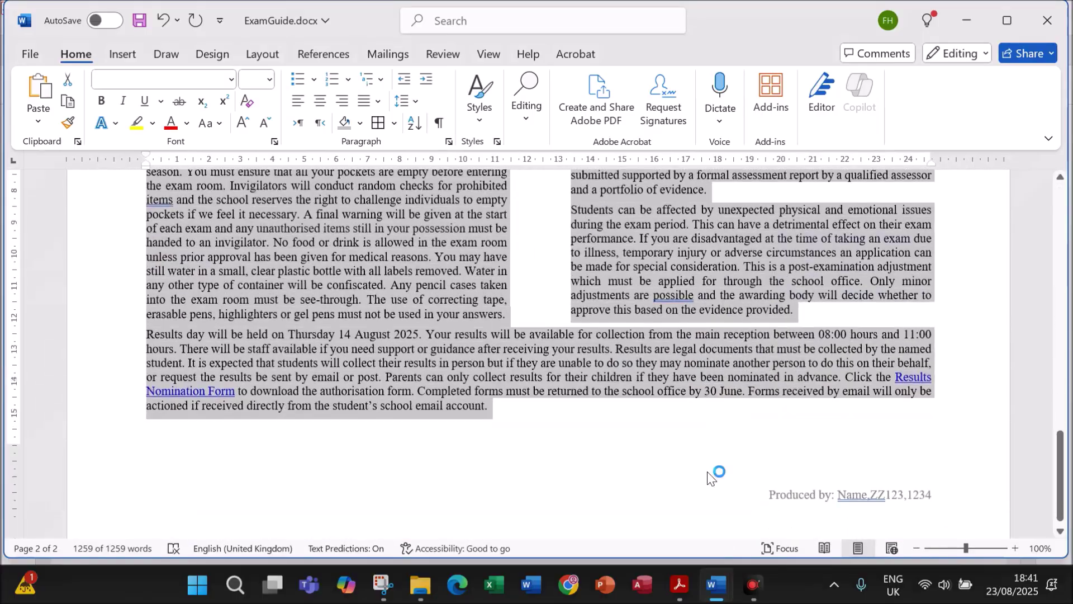
{"action": "scroll", "coordinate": [708, 478], "scroll_direction": "down", "scroll_amount": 1}
{"action": "left_click", "coordinate": [642, 425]}
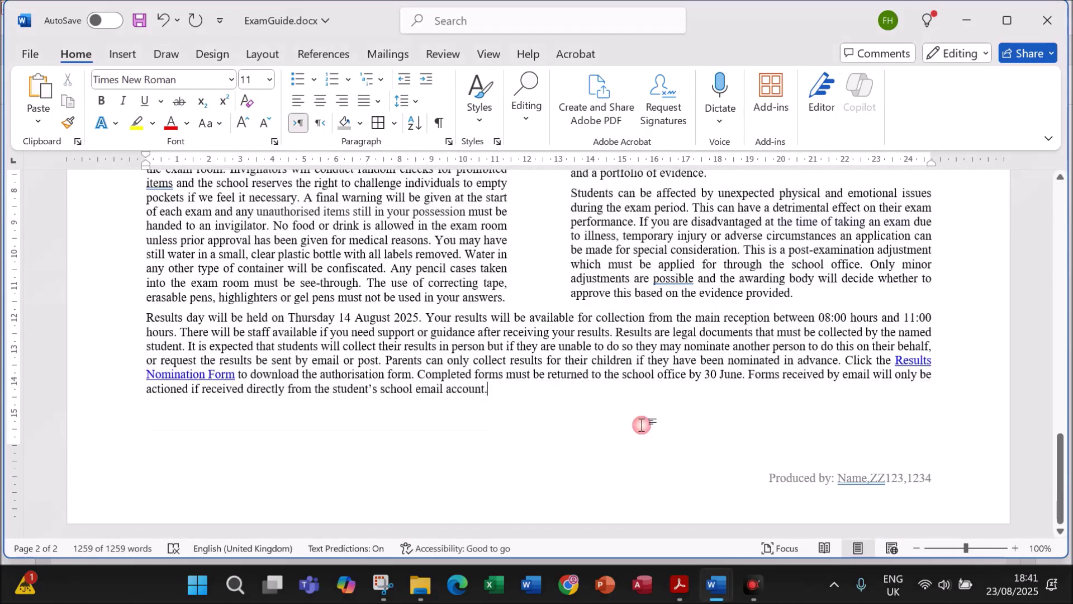
{"action": "scroll", "coordinate": [640, 423], "scroll_direction": "up", "scroll_amount": 20}
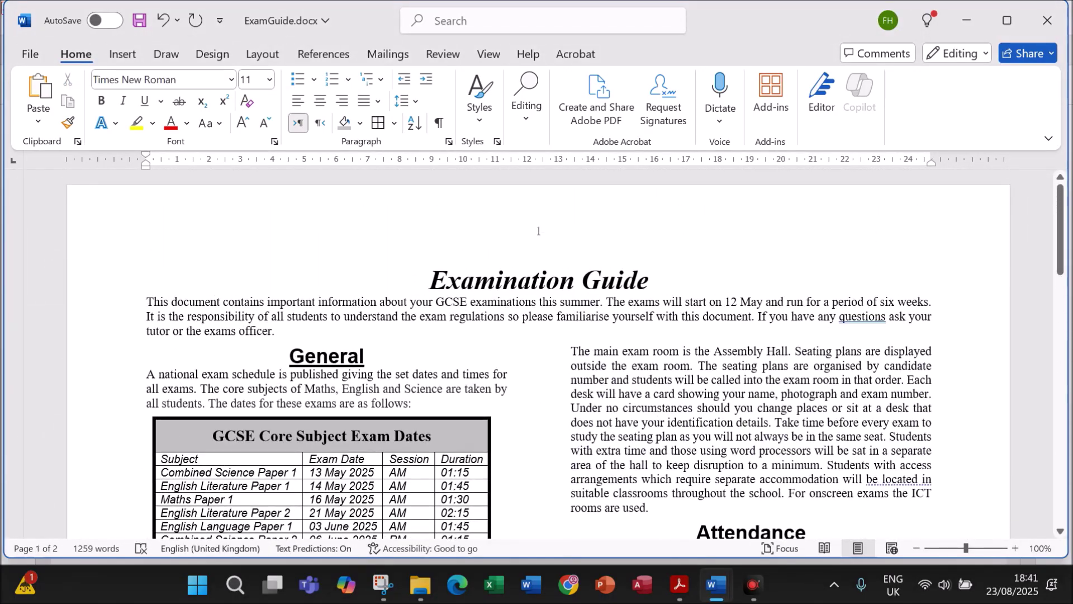
{"action": "left_click", "coordinate": [680, 585]}
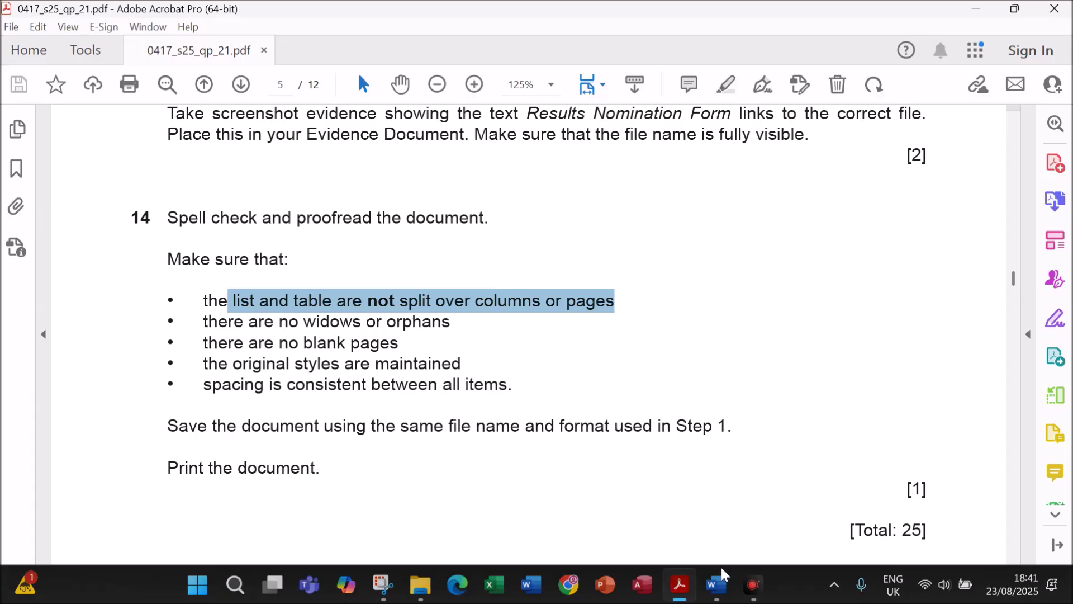
- Save ExamGuide.docx
{"action": "mouse_move", "coordinate": [721, 573]}
{"action": "left_click", "coordinate": [816, 492]}
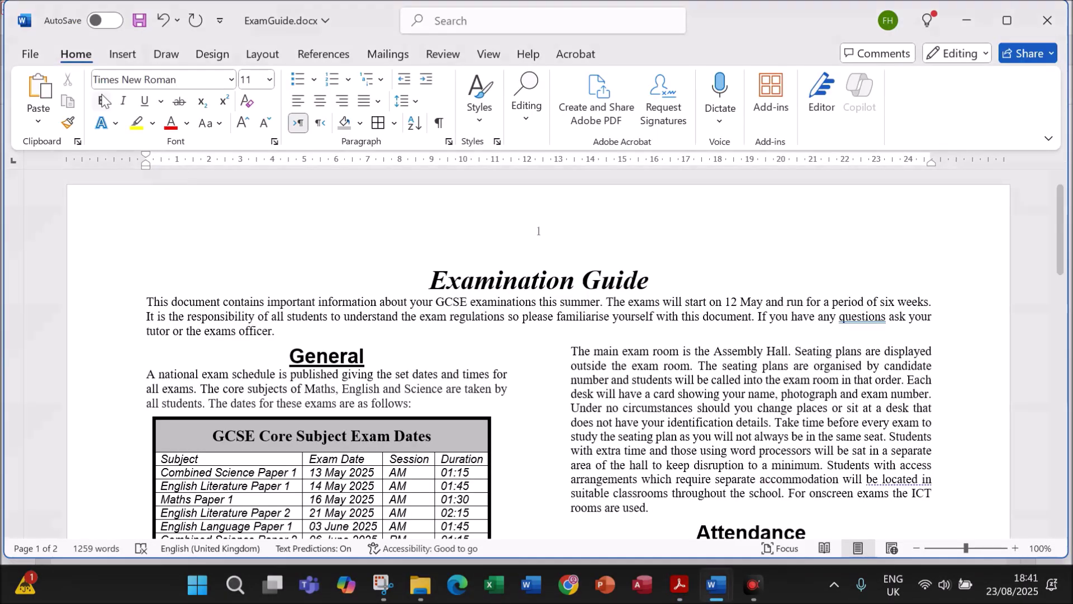
{"action": "left_click", "coordinate": [141, 19]}
{"action": "left_click", "coordinate": [680, 585]}
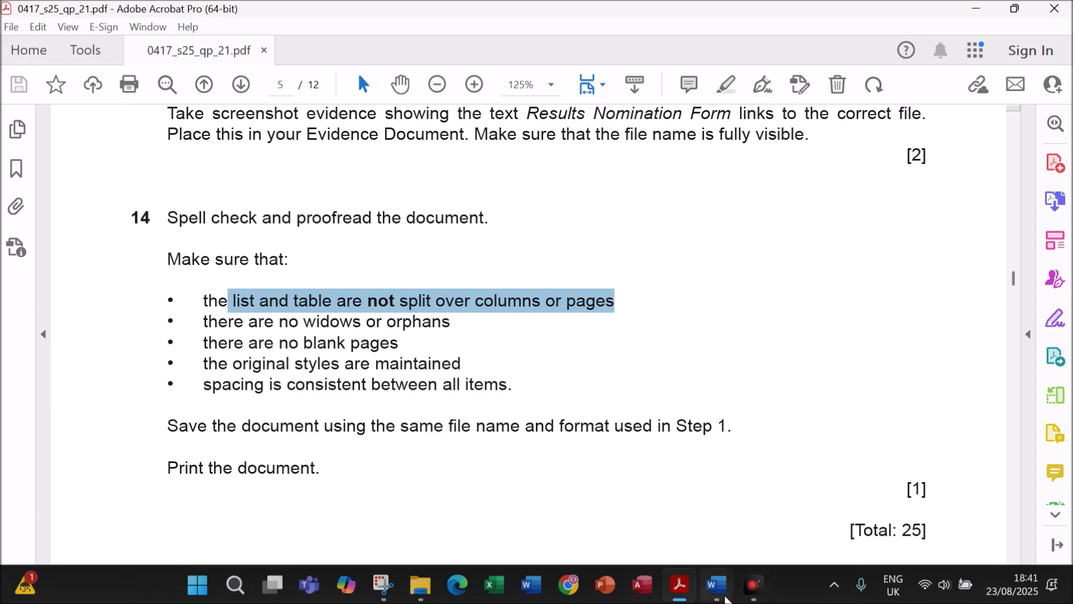
- Show ExamGuide's print preview from the File menu, then return to editing
{"action": "mouse_move", "coordinate": [727, 583]}
{"action": "left_click", "coordinate": [790, 535]}
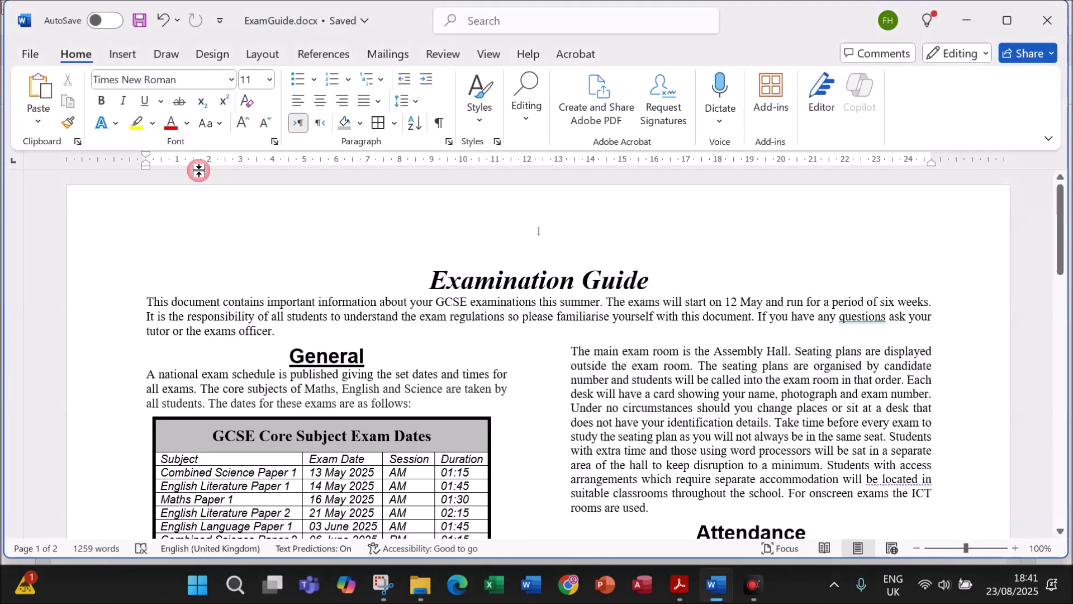
{"action": "left_click", "coordinate": [23, 53]}
{"action": "left_click", "coordinate": [60, 356]}
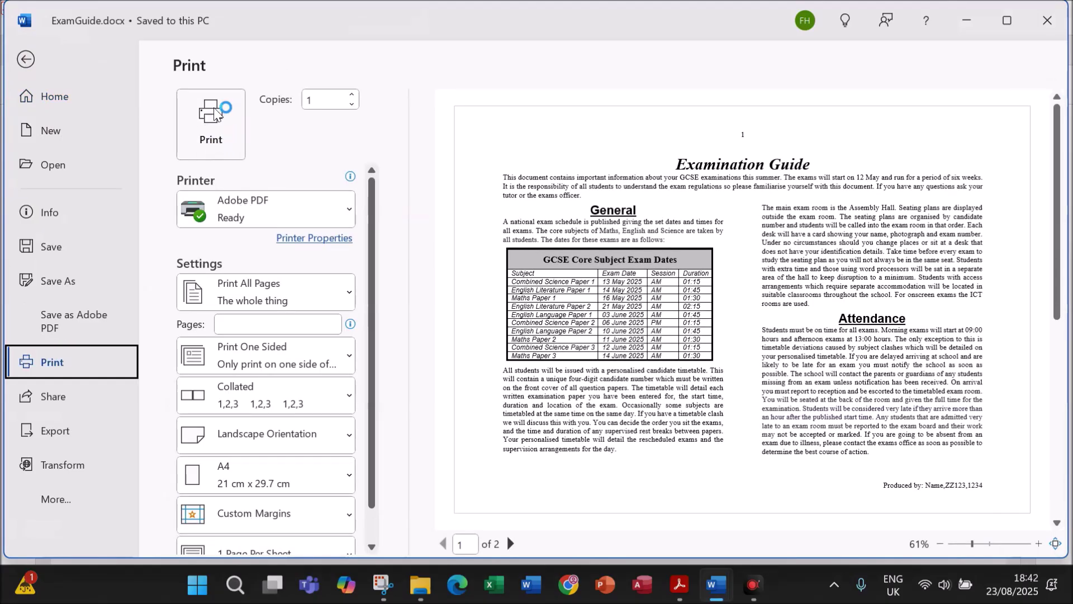
{"action": "left_click", "coordinate": [184, 112]}
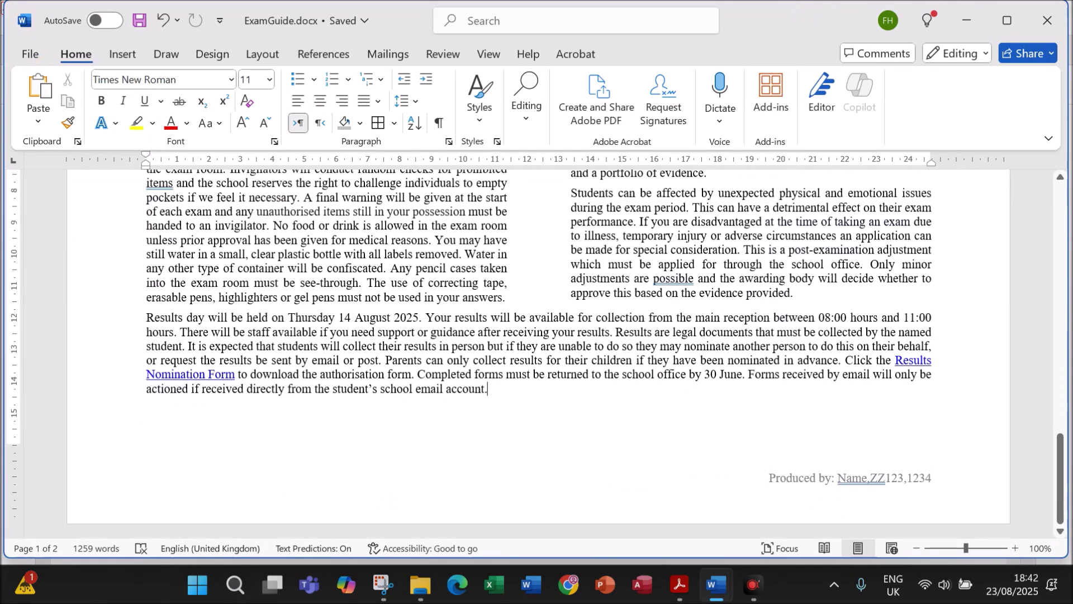
{"action": "key", "text": "alt+Tab"}
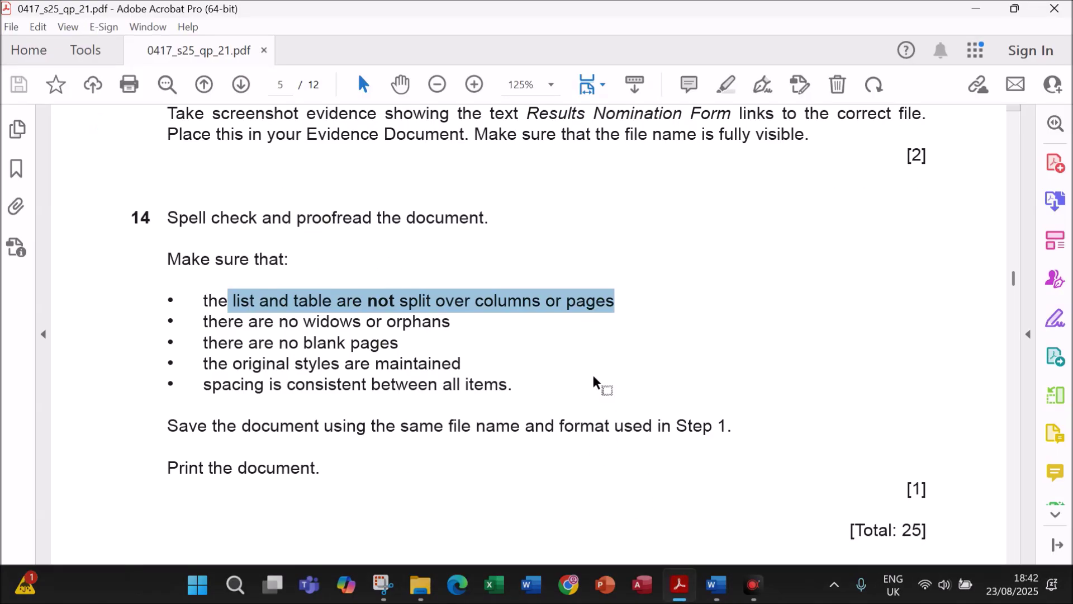
{"action": "scroll", "coordinate": [592, 377], "scroll_direction": "down", "scroll_amount": 10}
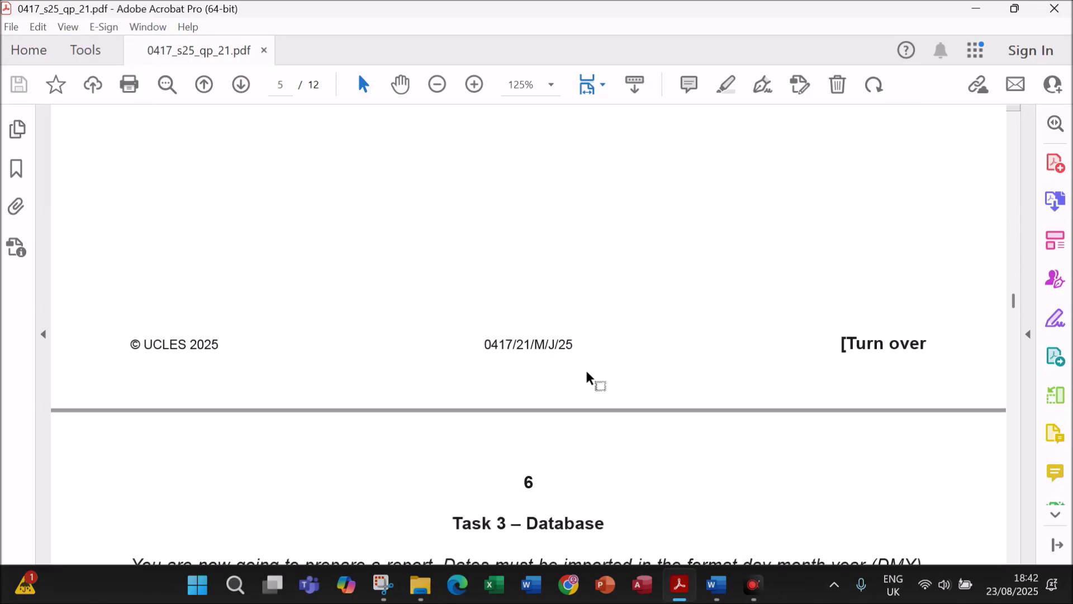
{"action": "scroll", "coordinate": [583, 378], "scroll_direction": "up", "scroll_amount": 10}
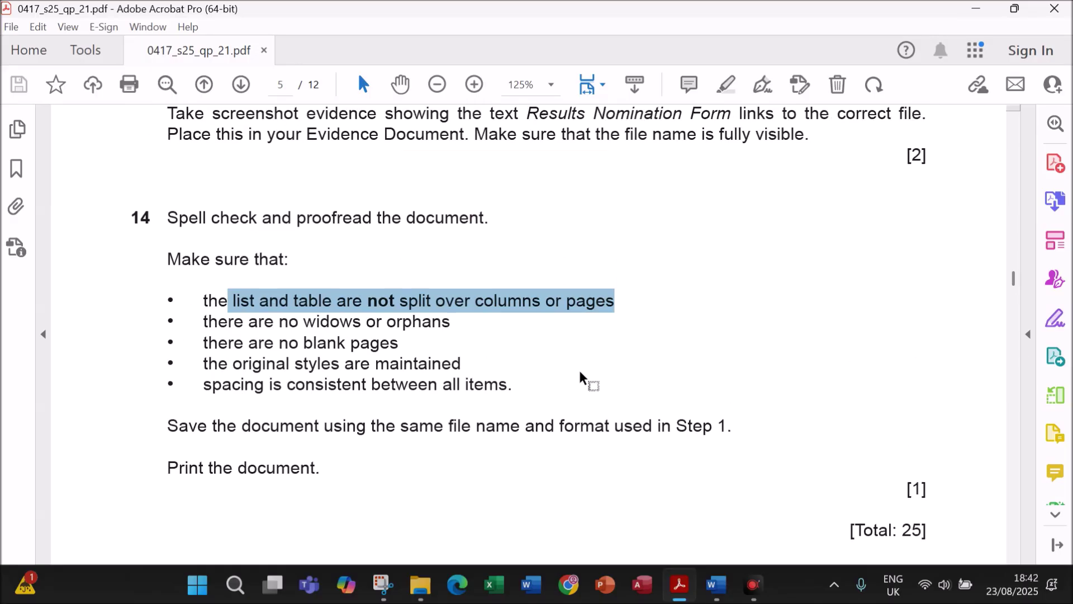
{"action": "scroll", "coordinate": [581, 377], "scroll_direction": "down", "scroll_amount": 4}
{"action": "scroll", "coordinate": [581, 377], "scroll_direction": "down", "scroll_amount": 8}
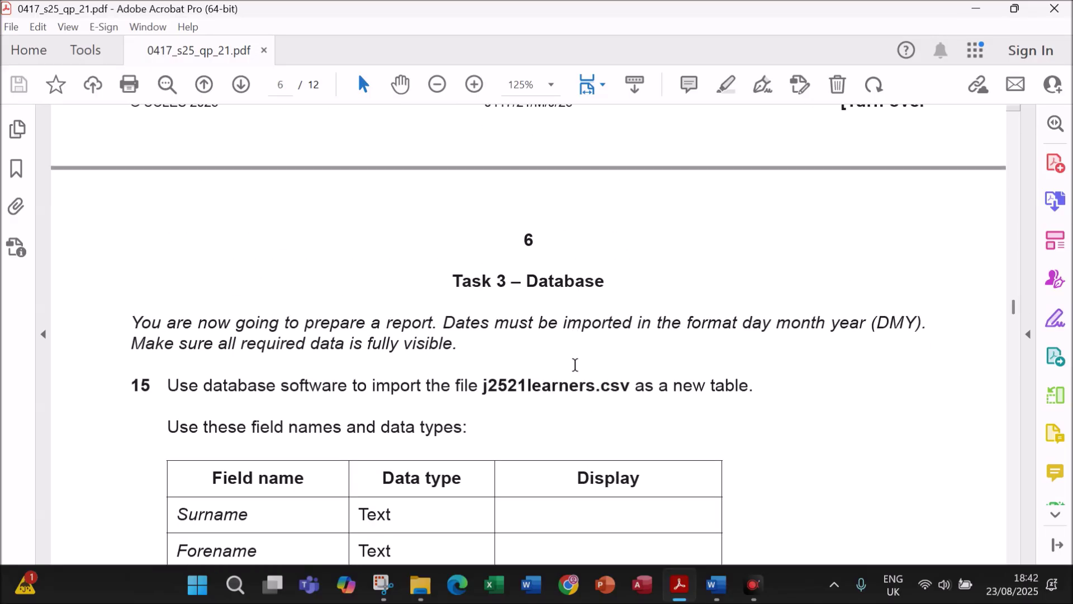
{"action": "scroll", "coordinate": [457, 389], "scroll_direction": "up", "scroll_amount": 8}
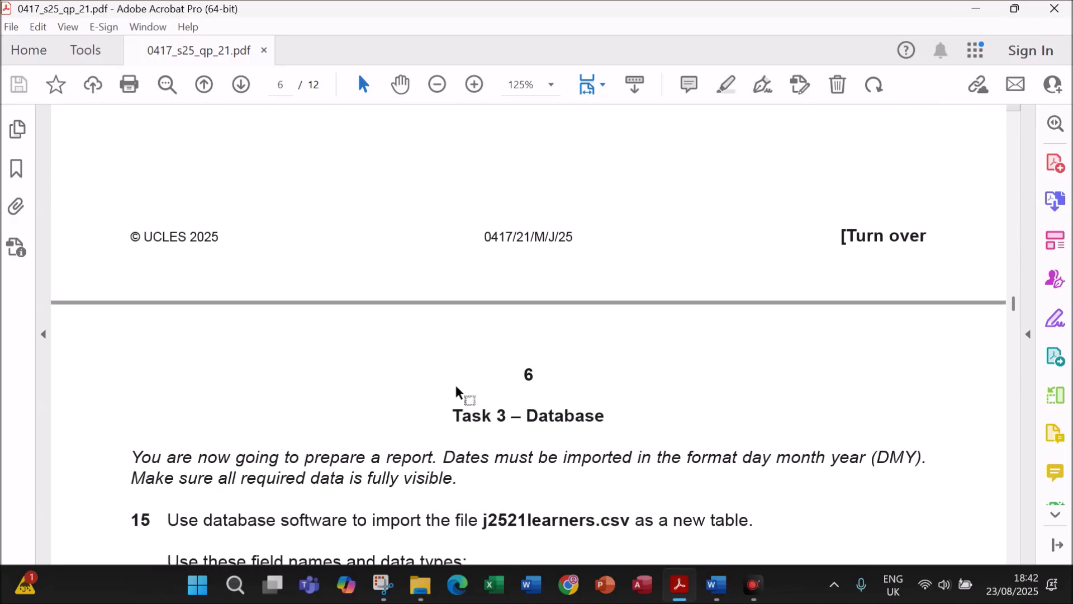
{"action": "scroll", "coordinate": [458, 380], "scroll_direction": "up", "scroll_amount": 3}
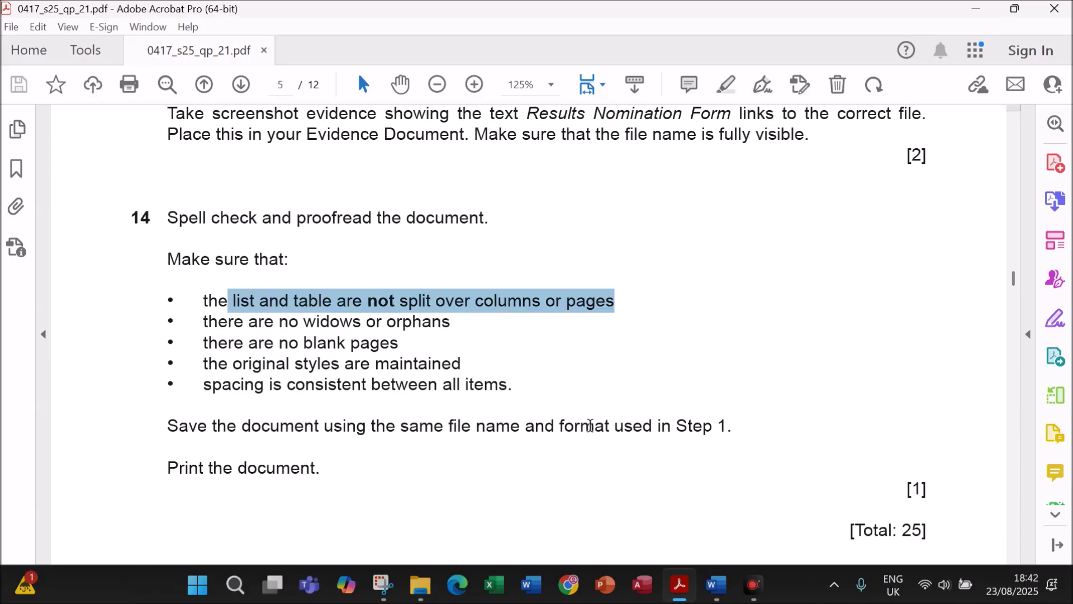